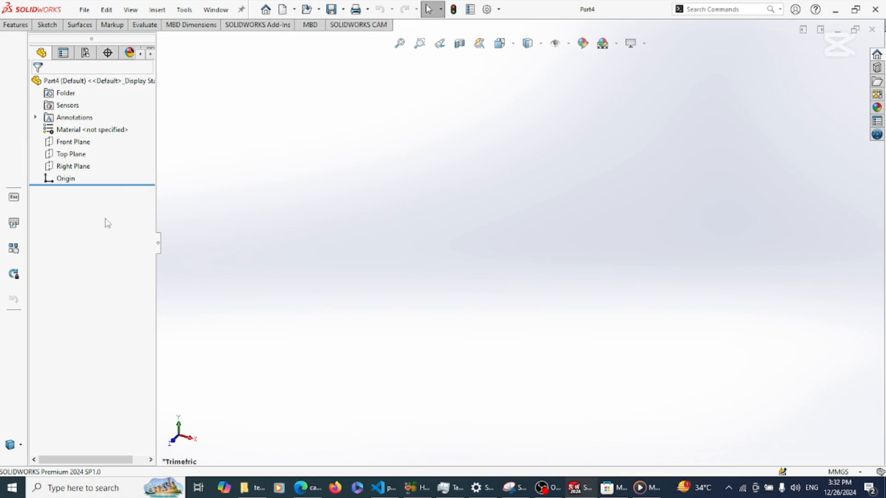
# - Compare the part's feature tree with its property view, including collapsing and restoring the tree area
pyautogui.click(160, 246)
pyautogui.click(31, 244)
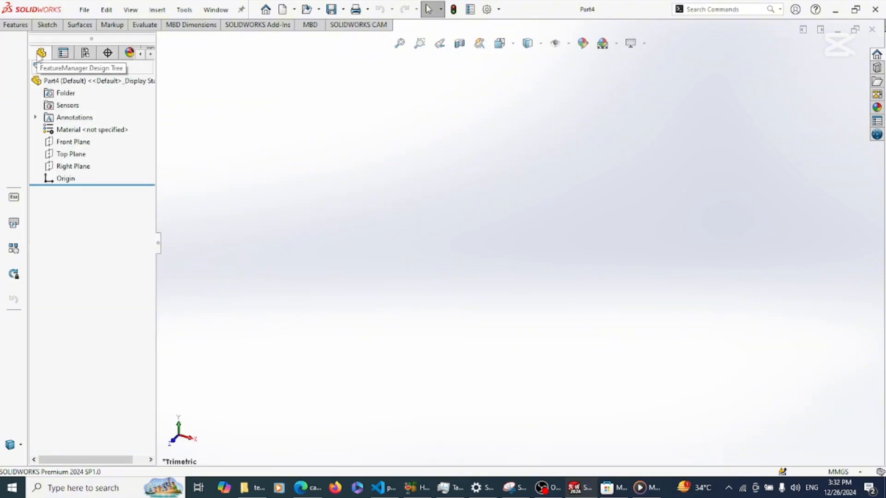
pyautogui.click(63, 54)
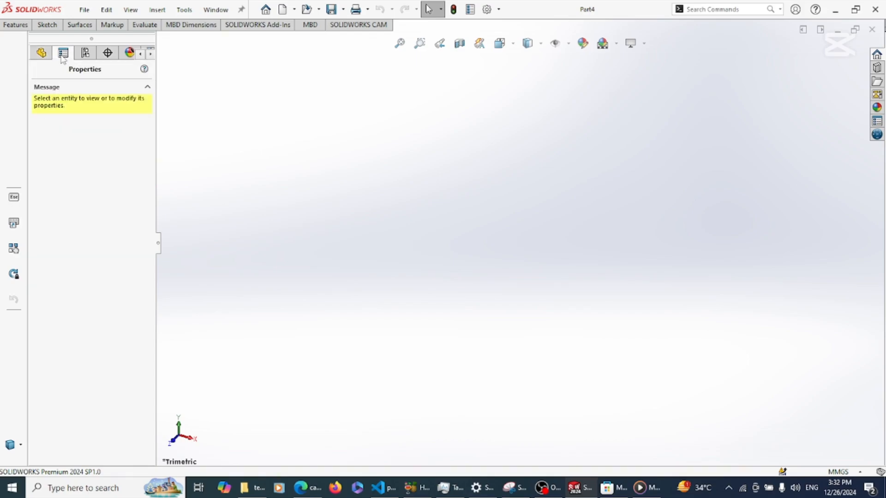
pyautogui.click(42, 54)
pyautogui.click(61, 55)
pyautogui.click(45, 54)
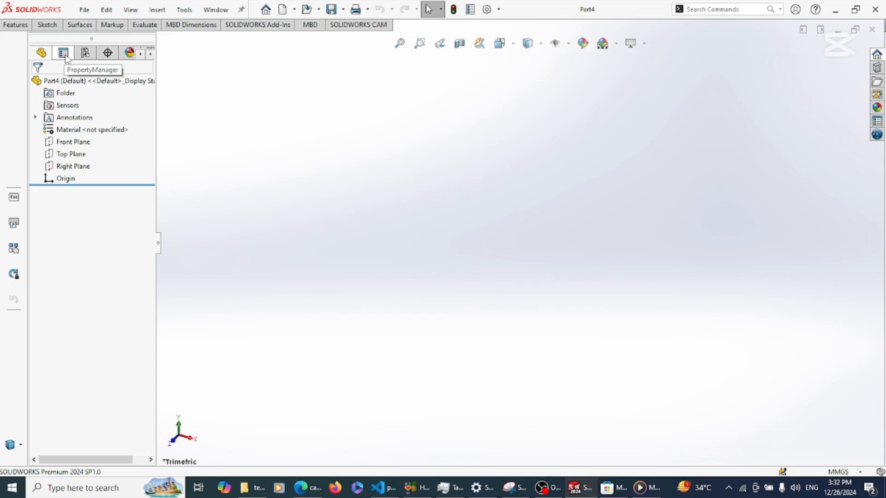
pyautogui.click(64, 55)
pyautogui.click(42, 55)
pyautogui.click(59, 57)
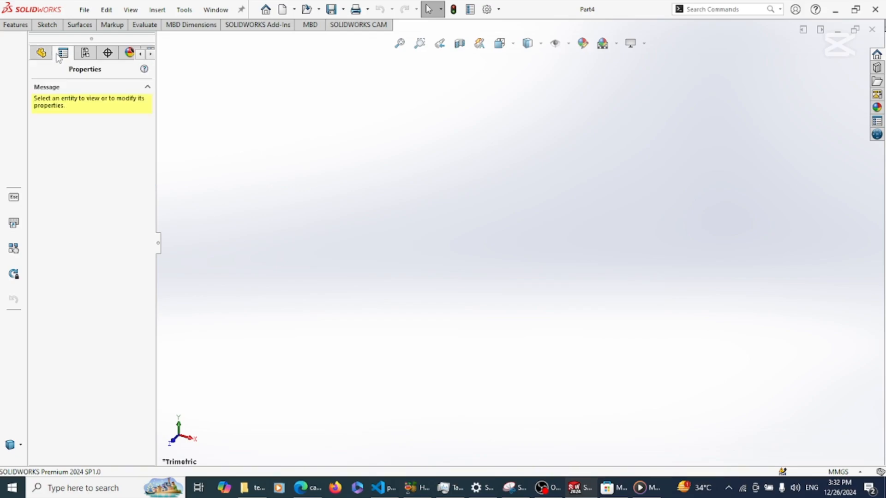
pyautogui.click(45, 55)
pyautogui.click(60, 56)
# - Examine the tool sets offered for Features, Sketch, Surfaces and Evaluate
pyautogui.click(17, 25)
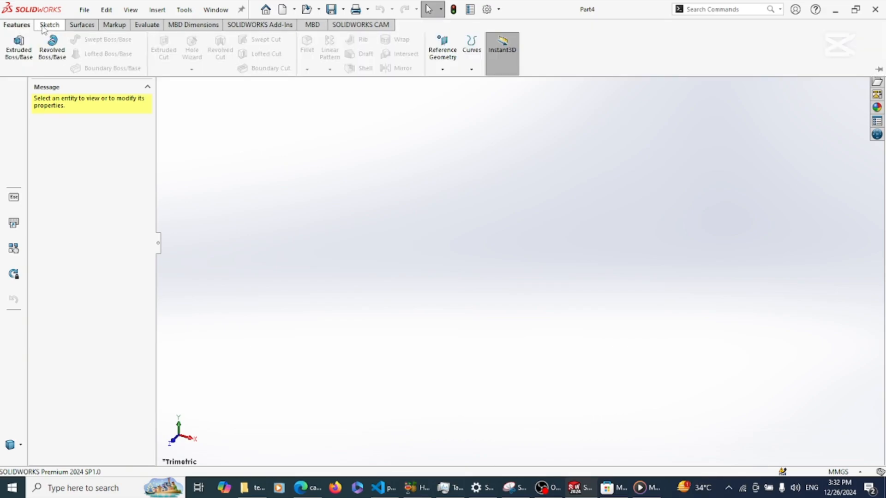
pyautogui.click(47, 25)
pyautogui.click(82, 27)
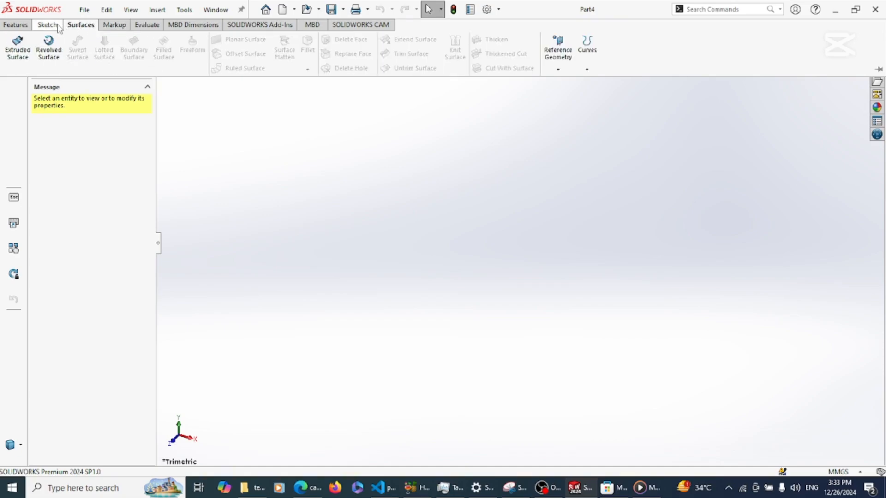
pyautogui.click(318, 10)
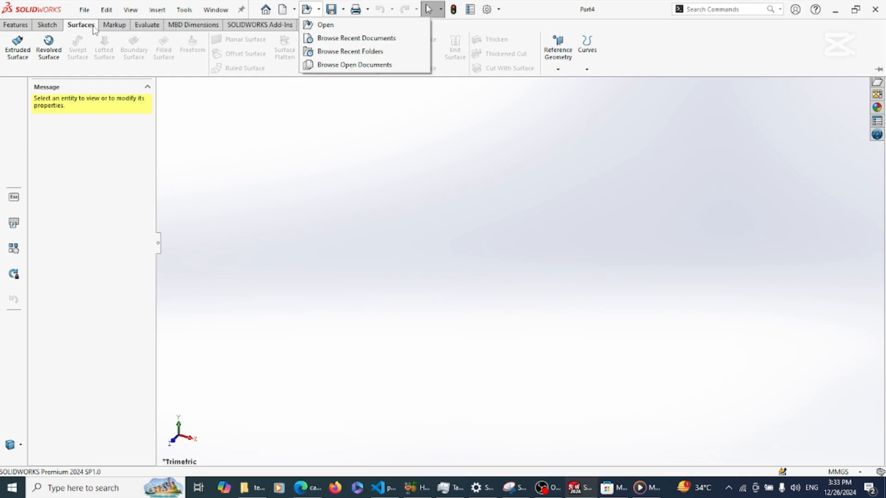
pyautogui.click(19, 25)
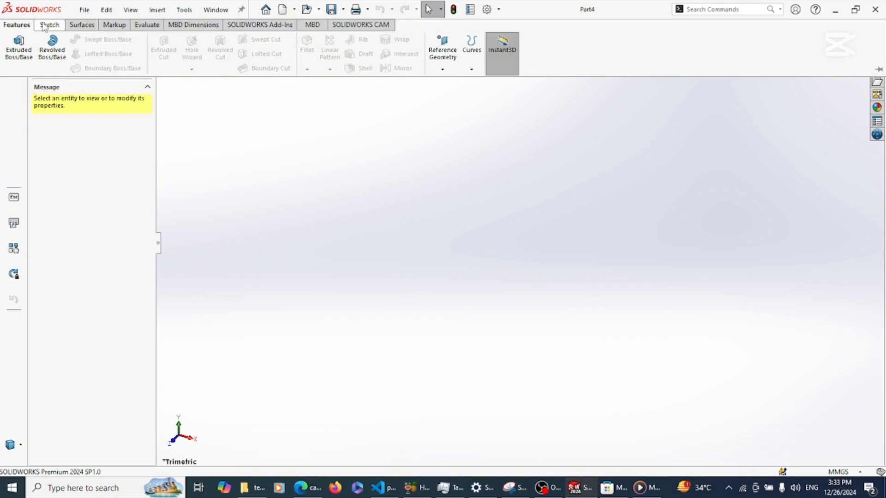
pyautogui.click(47, 25)
pyautogui.click(145, 26)
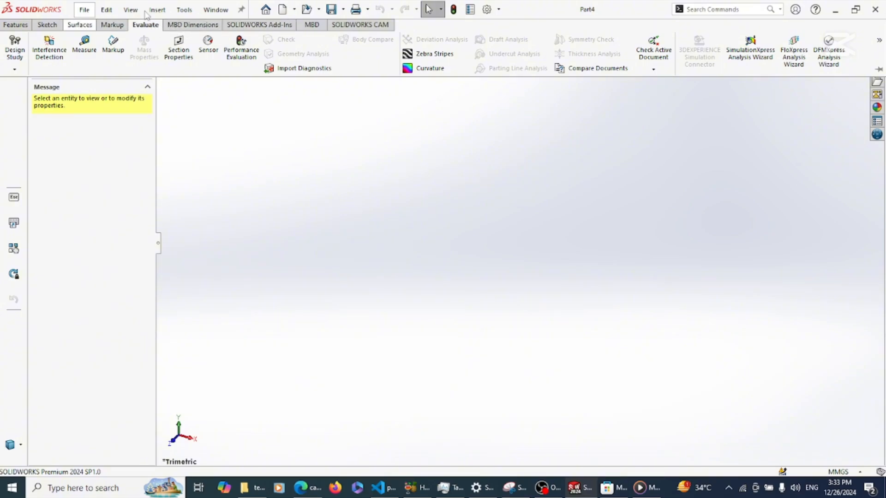
pyautogui.click(18, 27)
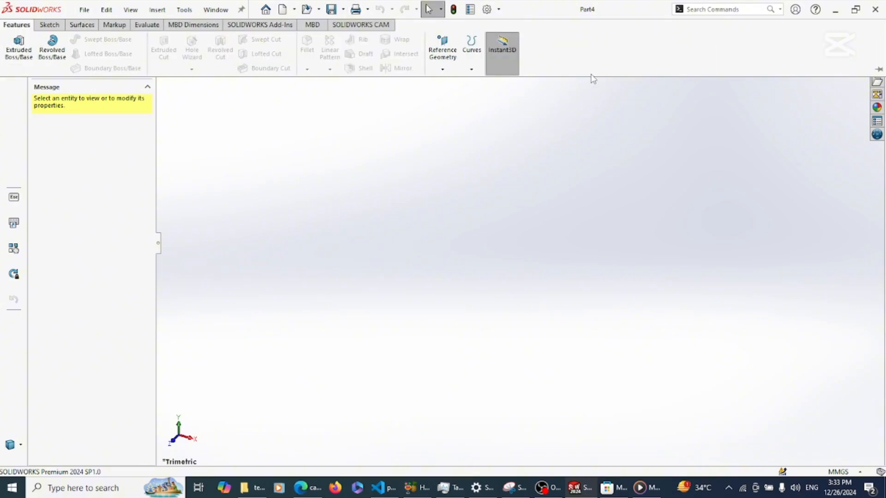
pyautogui.rightClick(591, 74)
pyautogui.click(590, 56)
pyautogui.rightClick(590, 57)
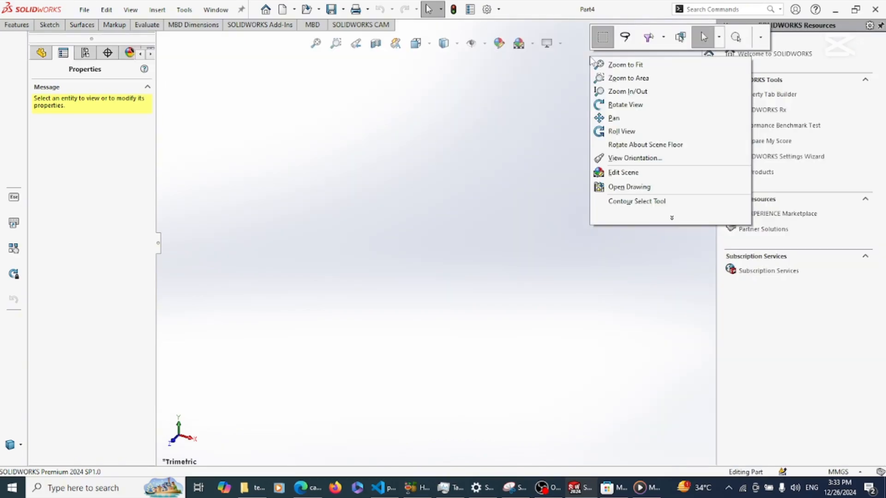
# - Remove the Surfaces, Markup, MBD Dimensions, SOLIDWORKS Add-Ins, MBD and SOLIDWORKS CAM sets from the CommandManager
pyautogui.click(387, 28)
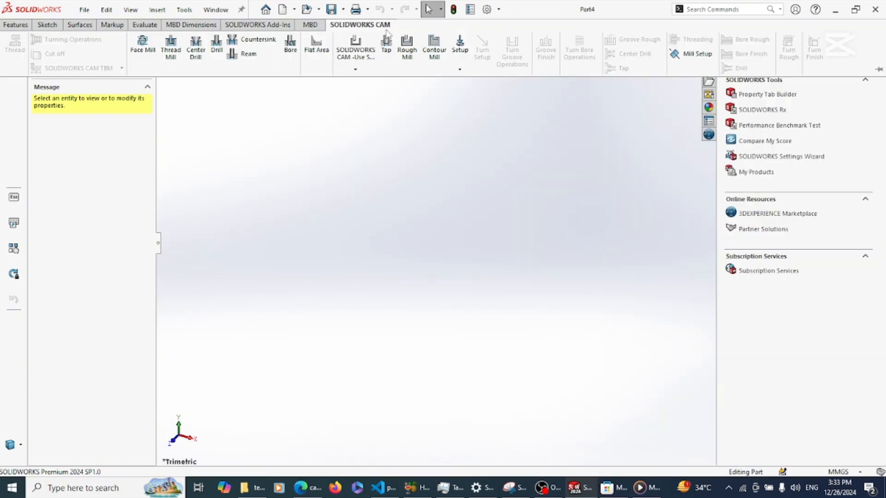
pyautogui.rightClick(522, 34)
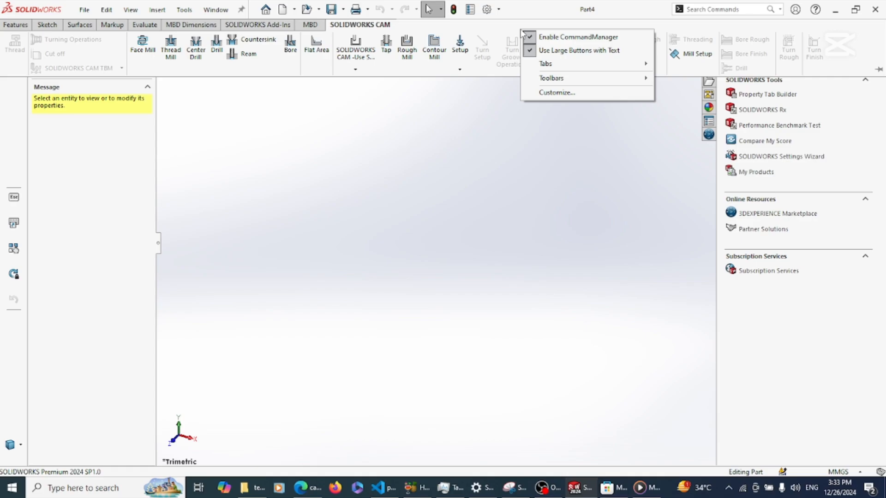
pyautogui.moveTo(569, 65)
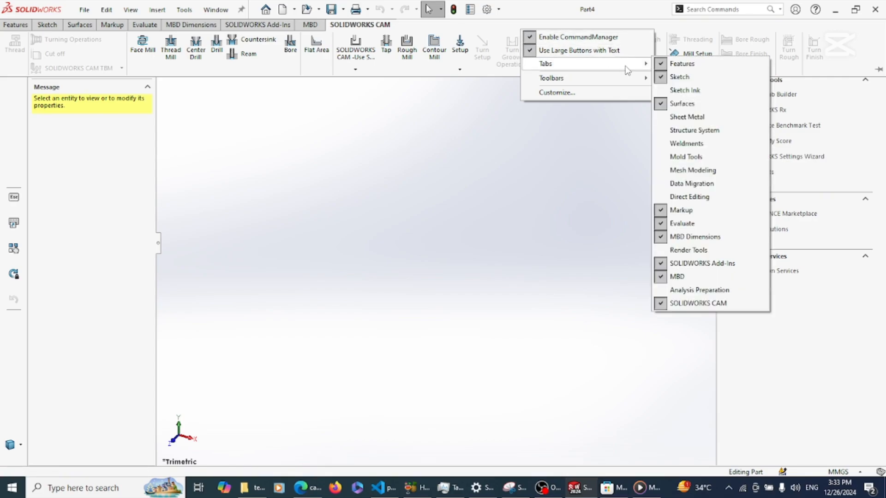
pyautogui.click(661, 103)
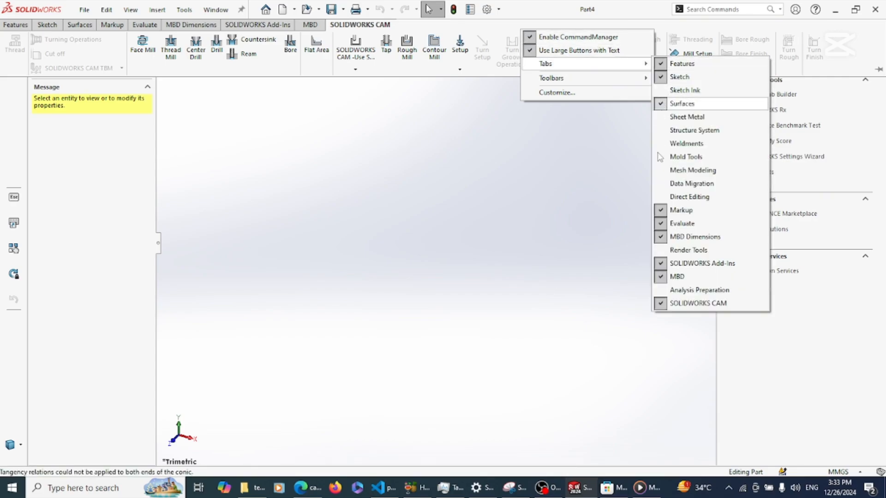
pyautogui.click(660, 214)
pyautogui.click(661, 237)
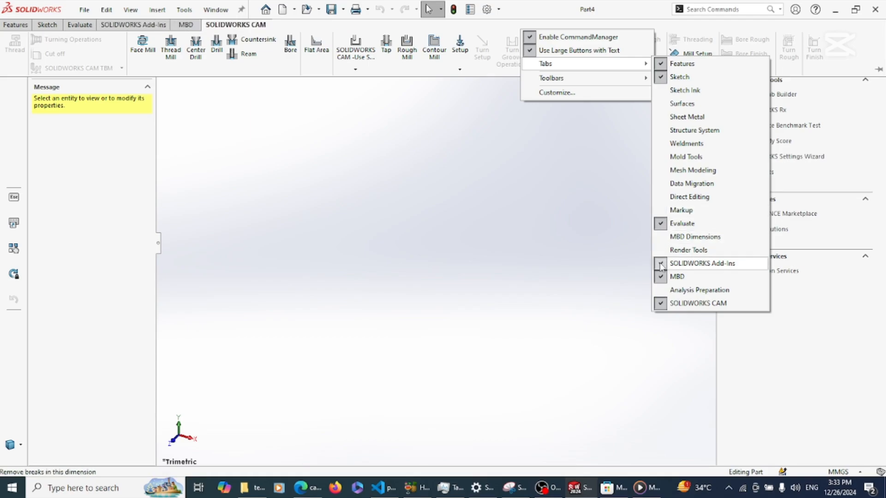
pyautogui.click(661, 265)
pyautogui.click(661, 278)
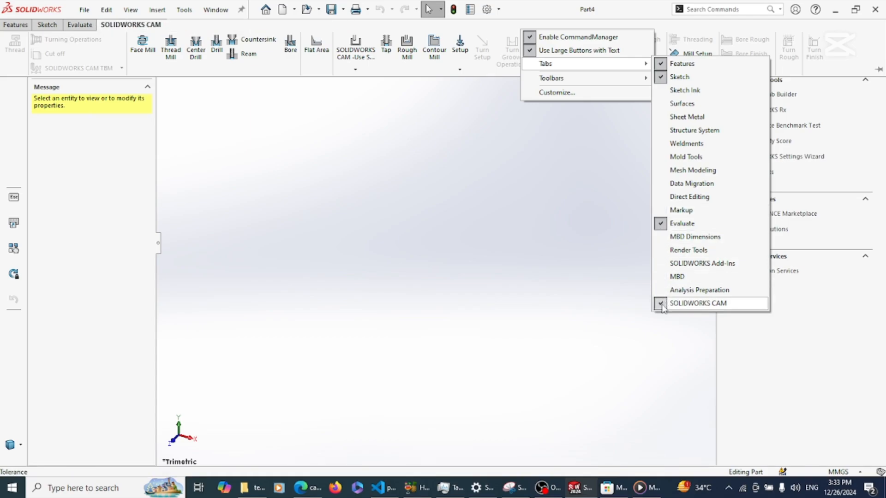
pyautogui.click(660, 303)
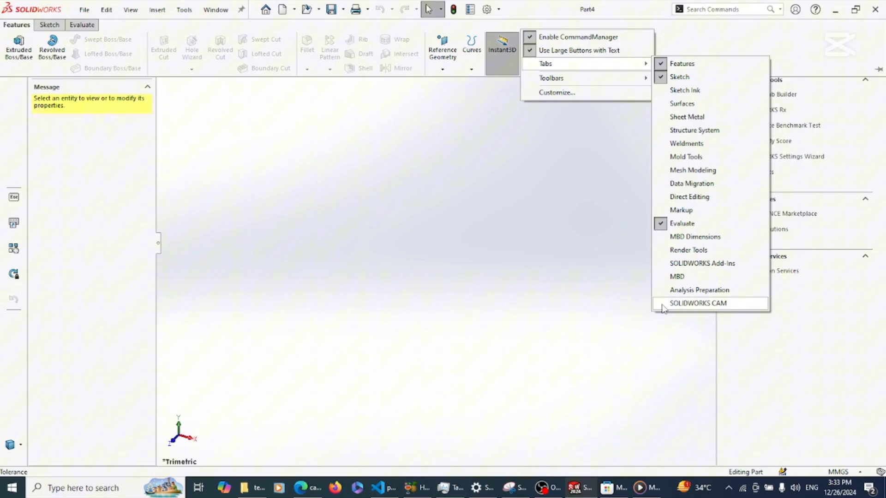
pyautogui.click(582, 229)
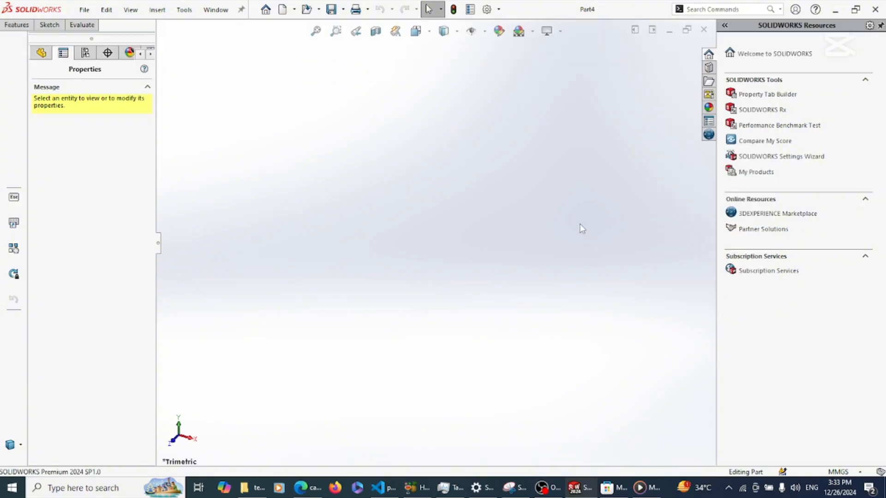
# - Review the remaining Features, Sketch and Evaluate tool sets and collapse the SOLIDWORKS Resources pane
pyautogui.click(13, 25)
pyautogui.click(48, 25)
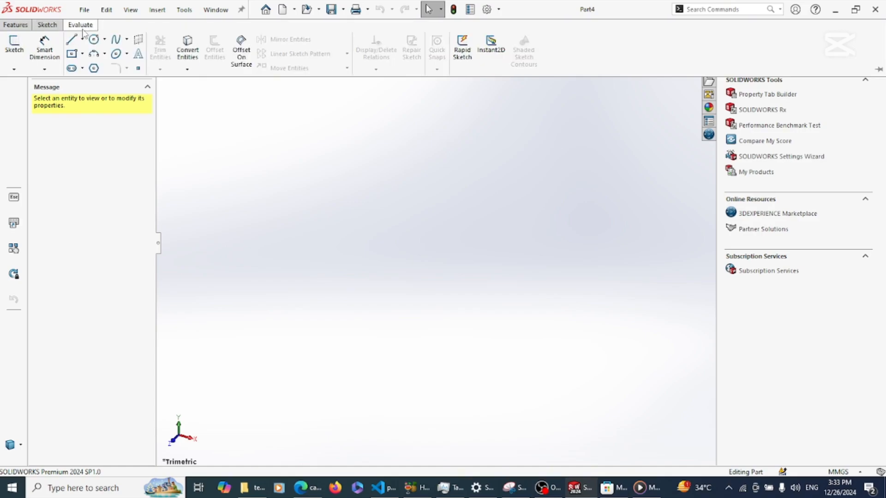
pyautogui.click(81, 25)
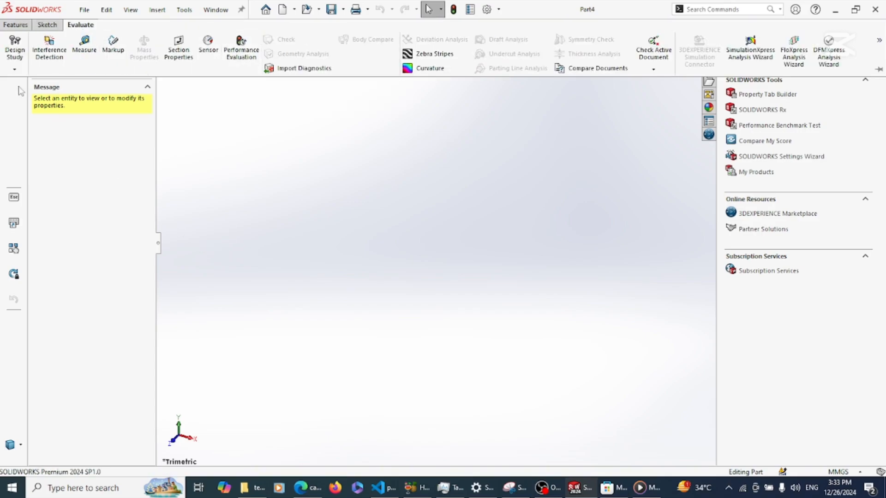
pyautogui.click(45, 25)
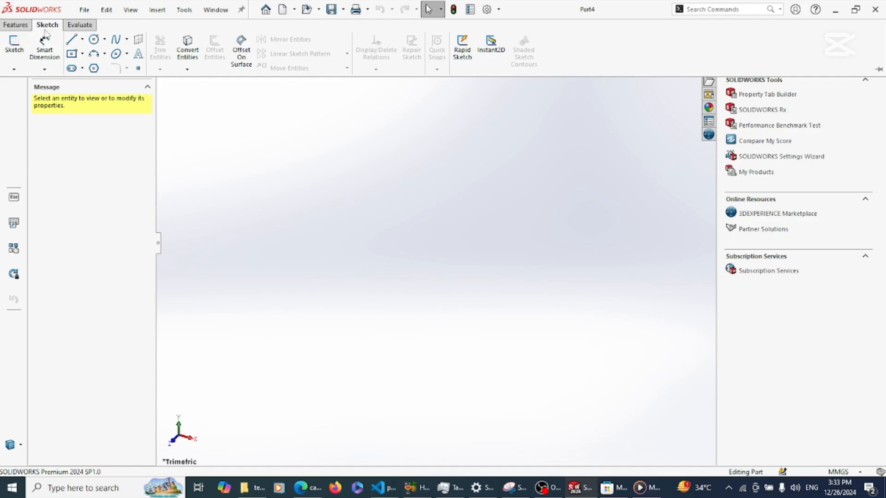
pyautogui.click(228, 208)
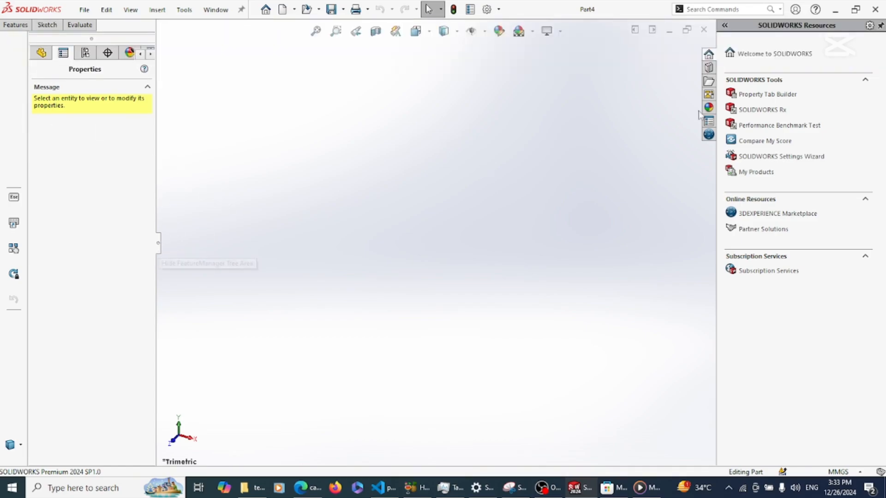
pyautogui.moveTo(718, 212); pyautogui.dragTo(882, 206)
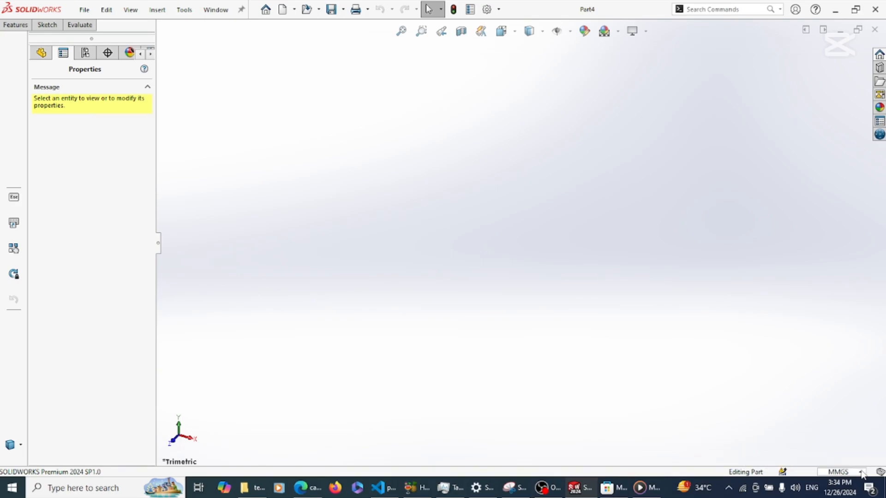
# - Switch the document's unit system to IPS (inch, pound, second) and back to MMGS (millimeter, gram, second)
pyautogui.click(861, 472)
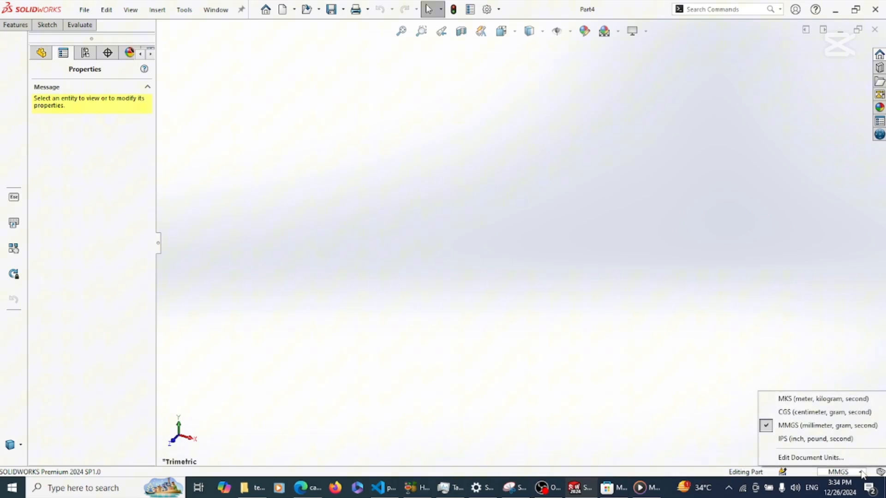
pyautogui.click(774, 439)
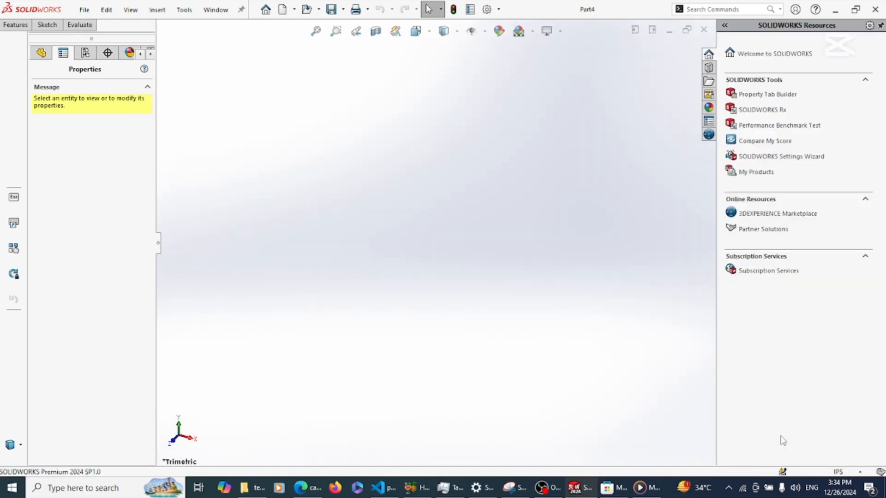
pyautogui.click(860, 472)
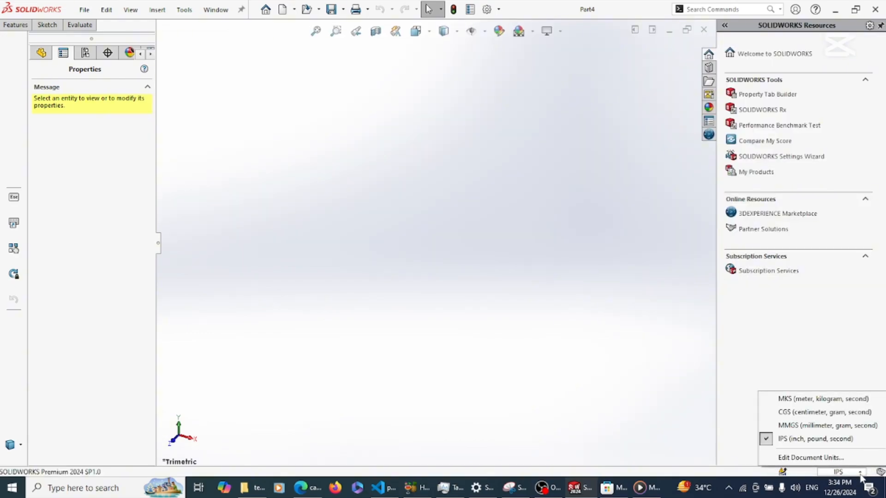
pyautogui.click(767, 425)
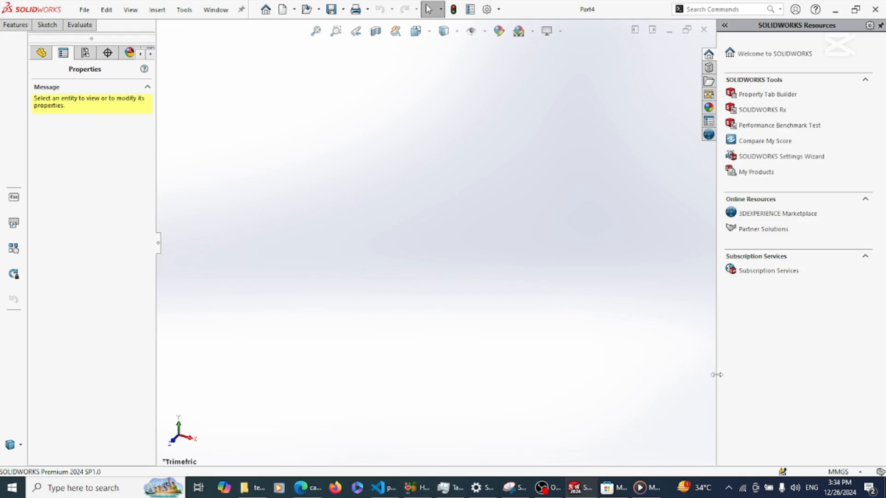
# - Collapse the SOLIDWORKS Resources pane and the FeatureManager tree area, and check the available unit systems
pyautogui.moveTo(717, 374); pyautogui.dragTo(881, 376)
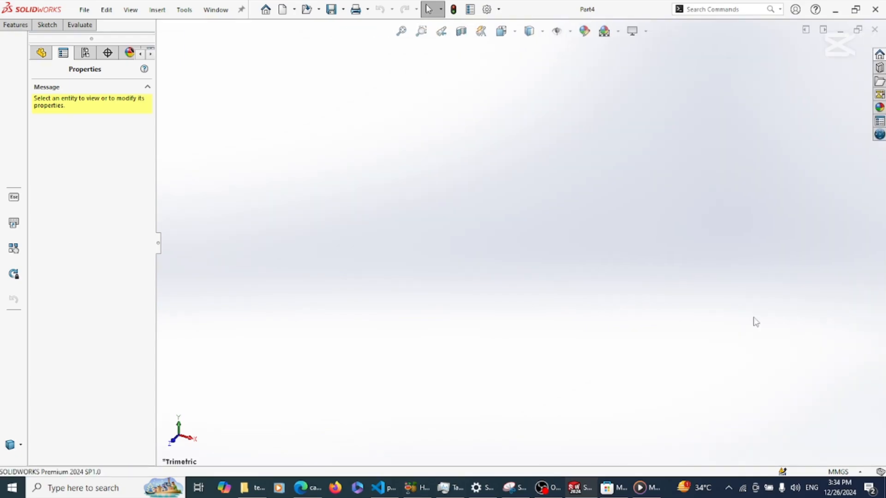
pyautogui.click(159, 243)
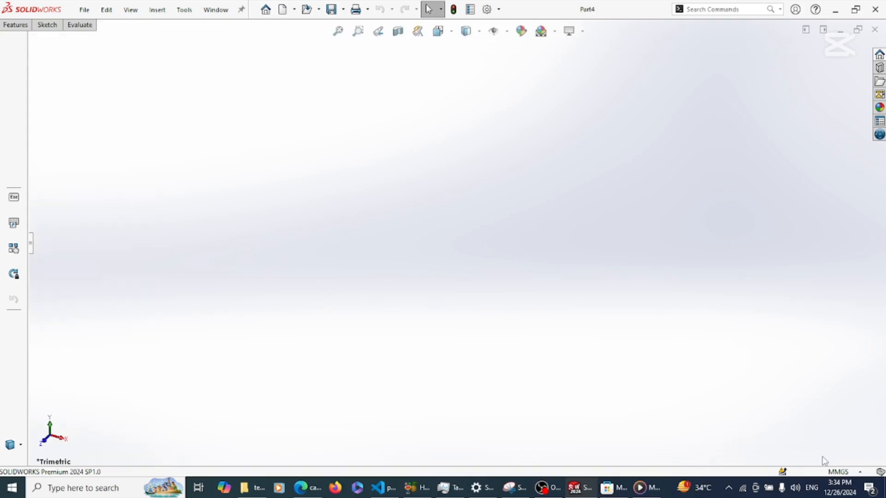
pyautogui.click(847, 475)
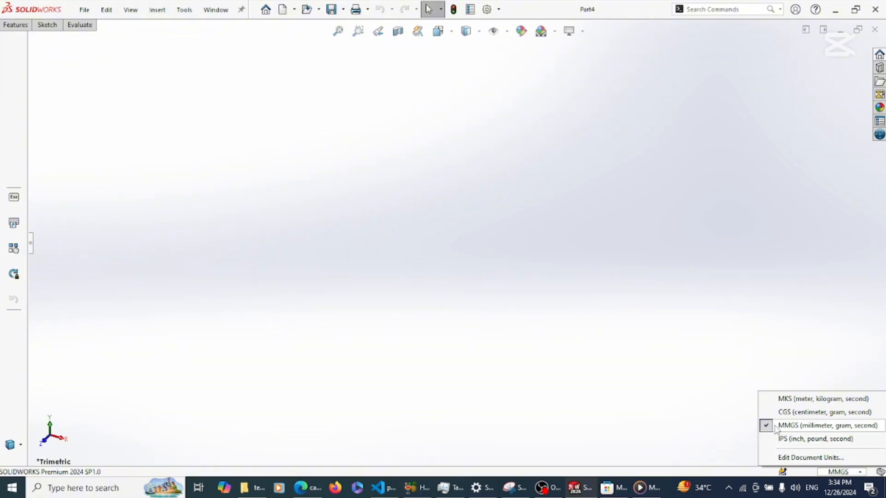
pyautogui.click(640, 309)
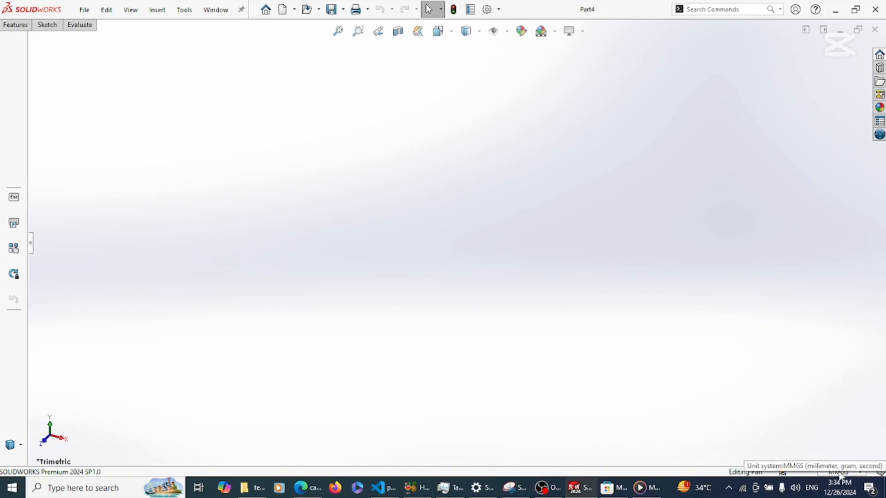
# - Show the Default Templates page of the system options and copy the full path of the default Parts template
pyautogui.click(500, 9)
pyautogui.click(498, 25)
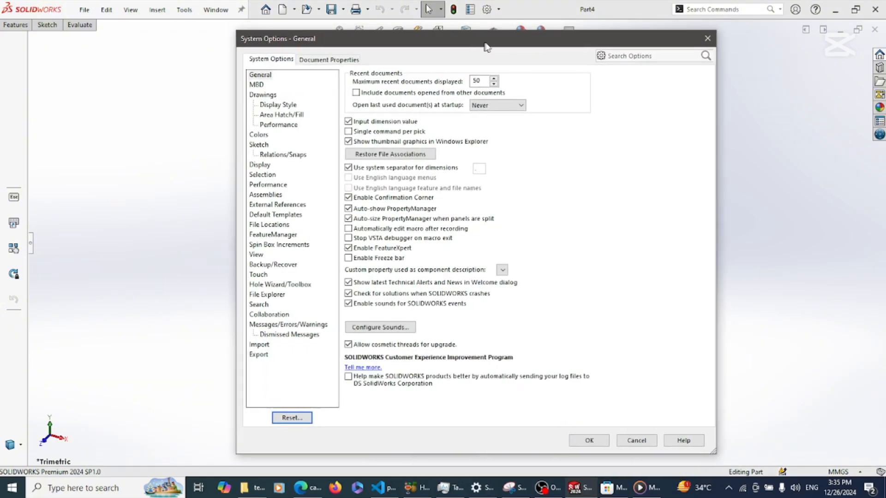
pyautogui.moveTo(478, 44); pyautogui.dragTo(507, 35)
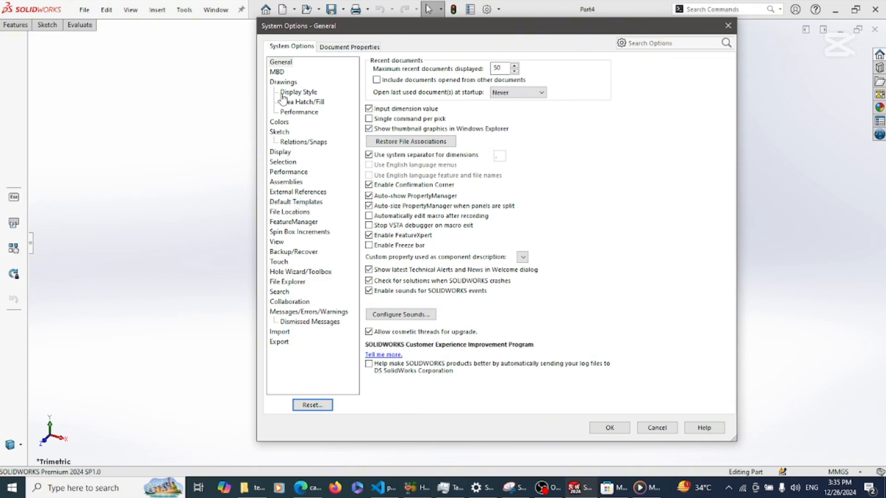
pyautogui.click(282, 203)
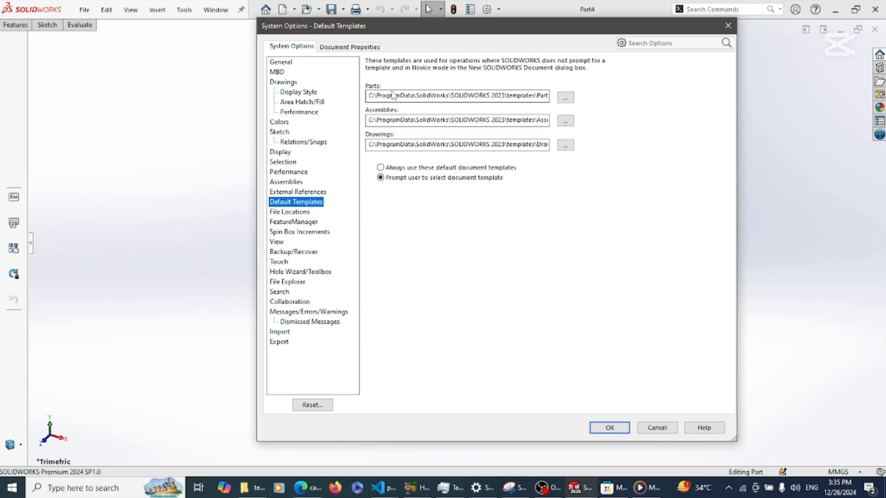
pyautogui.click(495, 96)
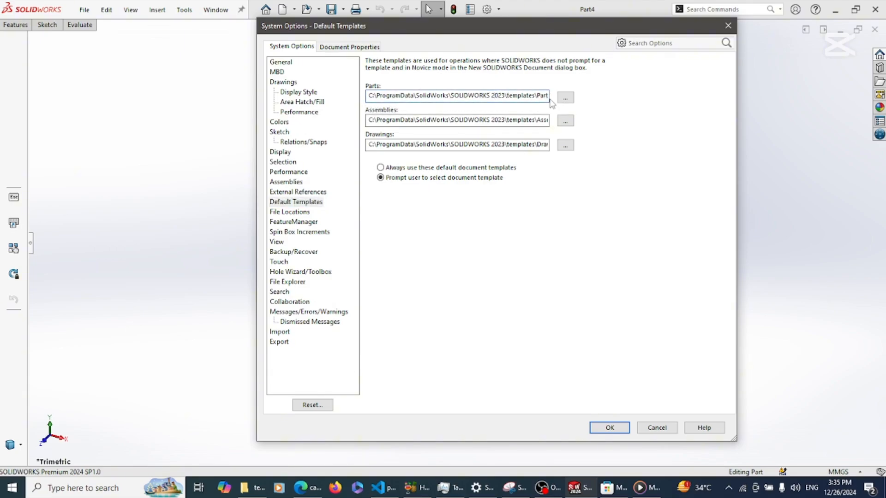
pyautogui.moveTo(546, 96); pyautogui.dragTo(340, 112)
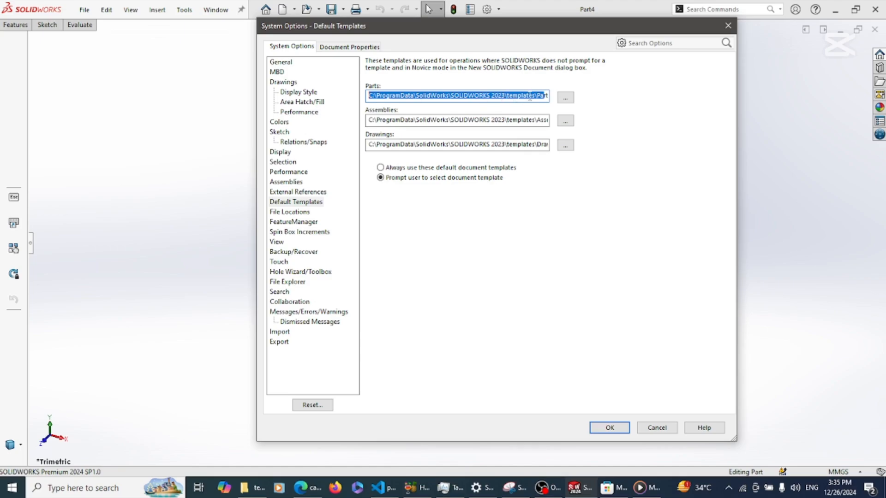
pyautogui.click(549, 95)
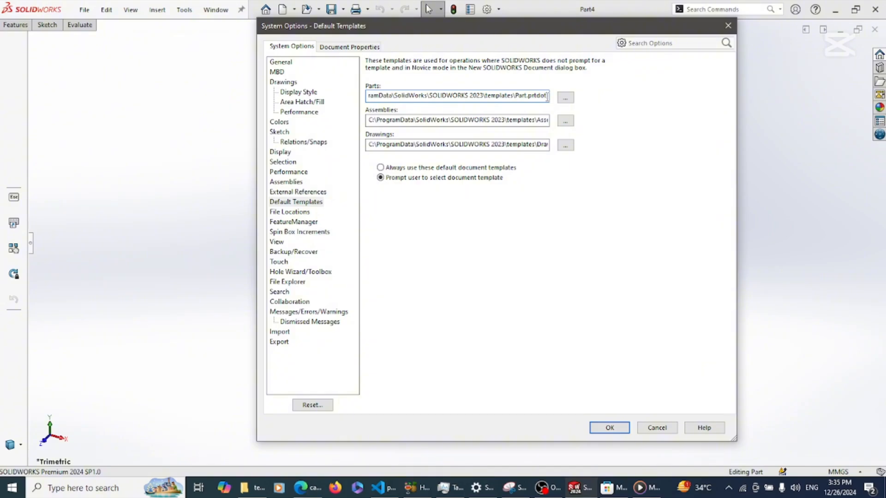
pyautogui.moveTo(547, 97); pyautogui.dragTo(294, 108)
pyautogui.hotkey('ctrl', 'c')
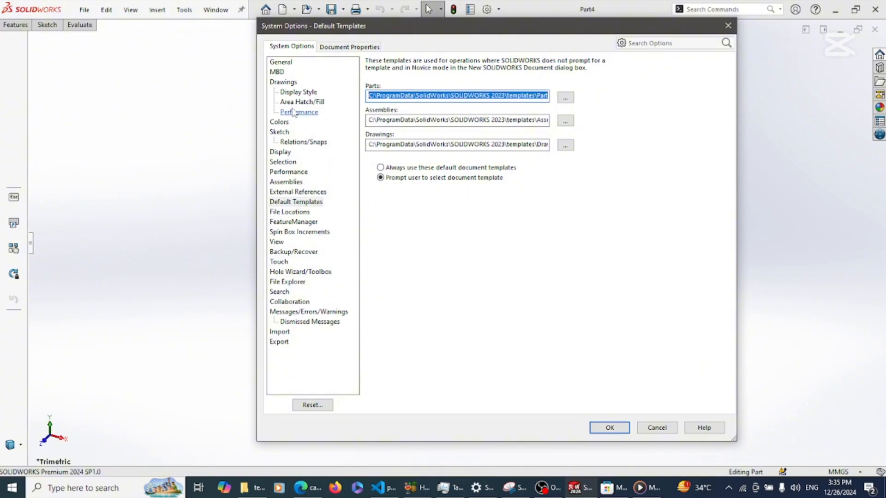
# - Switch to File Explorer, go to the copied Part.prtdot path and dismiss the request to choose an app for it
pyautogui.click(251, 492)
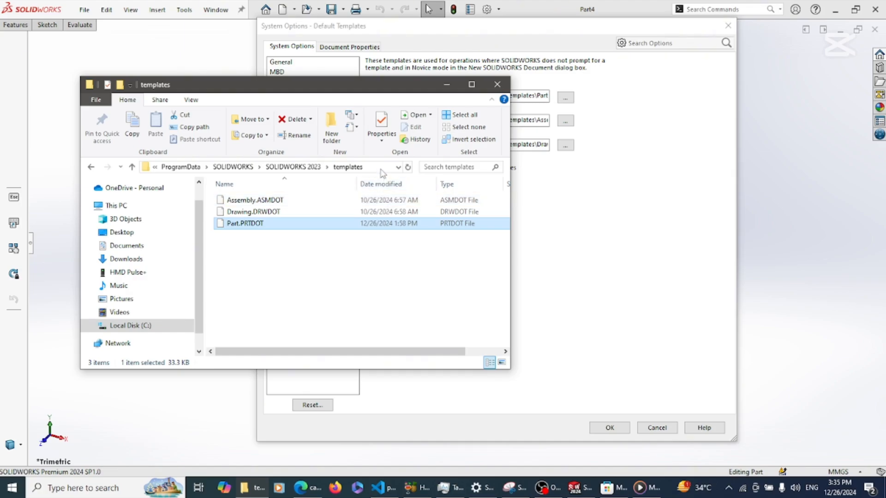
pyautogui.click(381, 168)
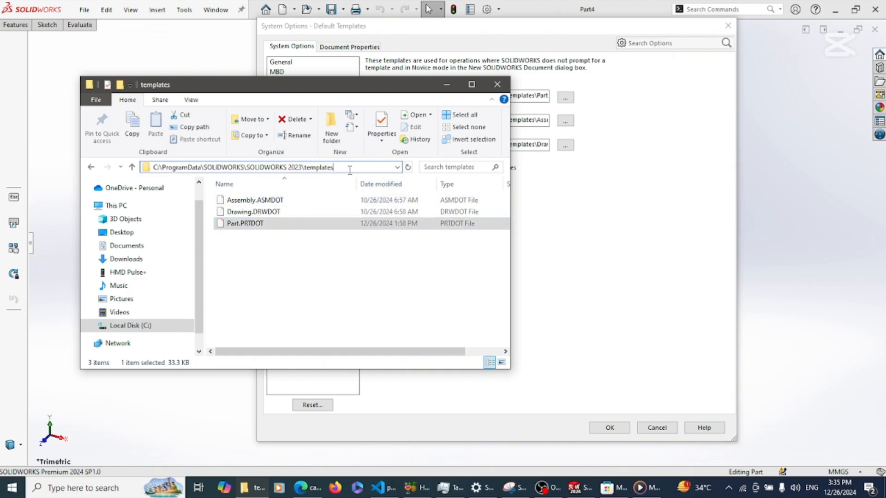
pyautogui.moveTo(349, 170); pyautogui.dragTo(131, 173)
pyautogui.hotkey('ctrl', 'v')
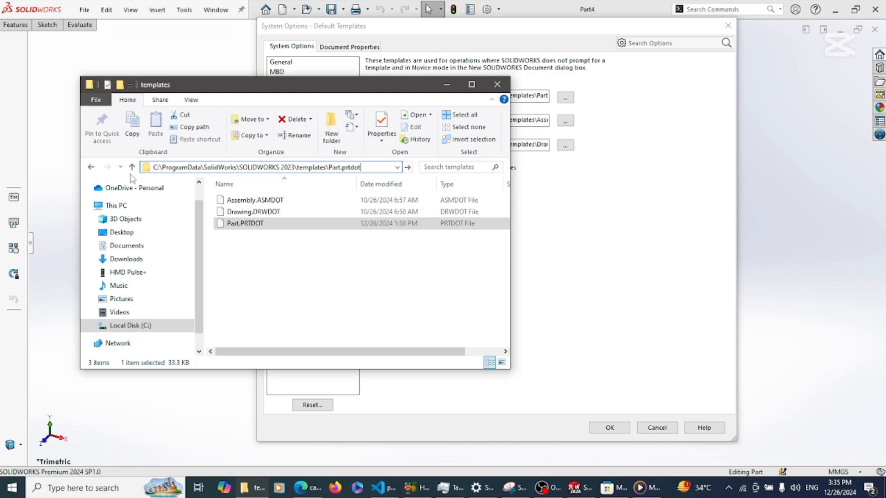
pyautogui.press('Return')
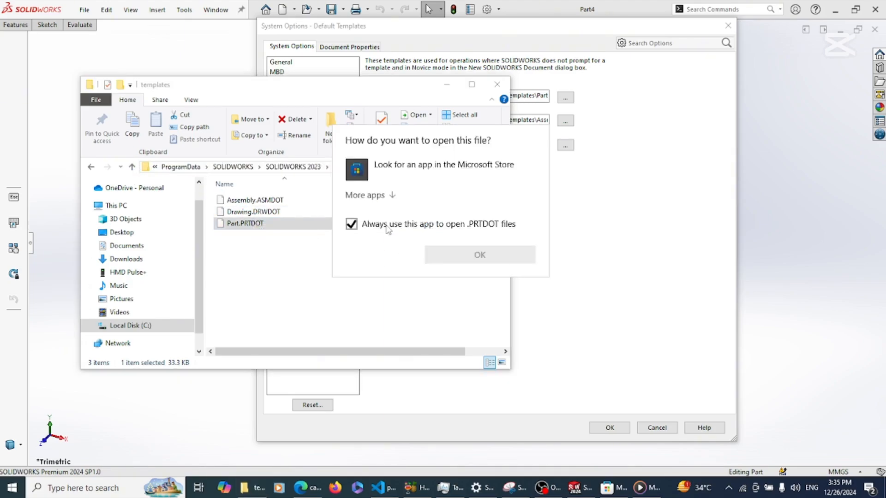
pyautogui.click(325, 265)
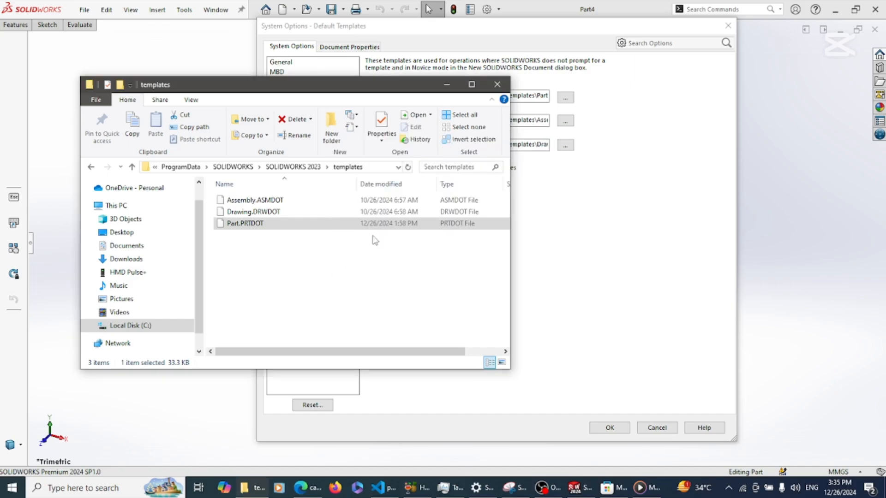
# - Locate Part.PRTDOT in the templates folder, compare it with the default template paths, and close the system options
pyautogui.click(249, 225)
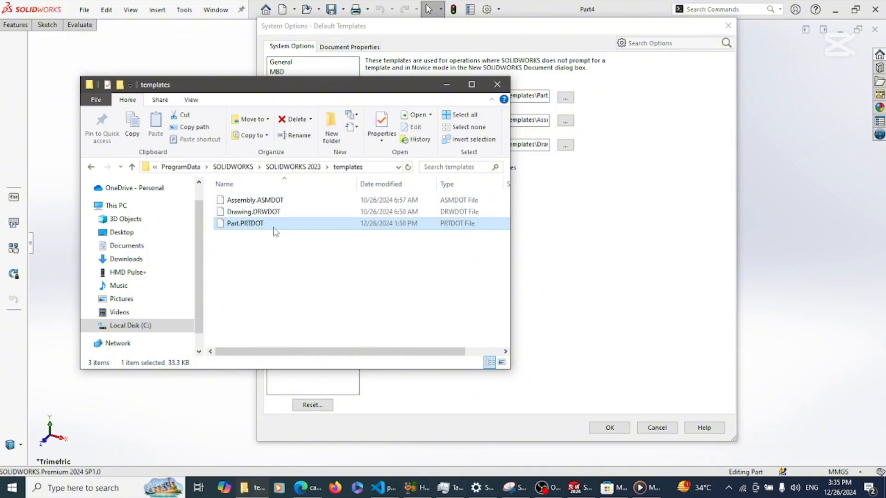
pyautogui.moveTo(325, 86); pyautogui.dragTo(353, 63)
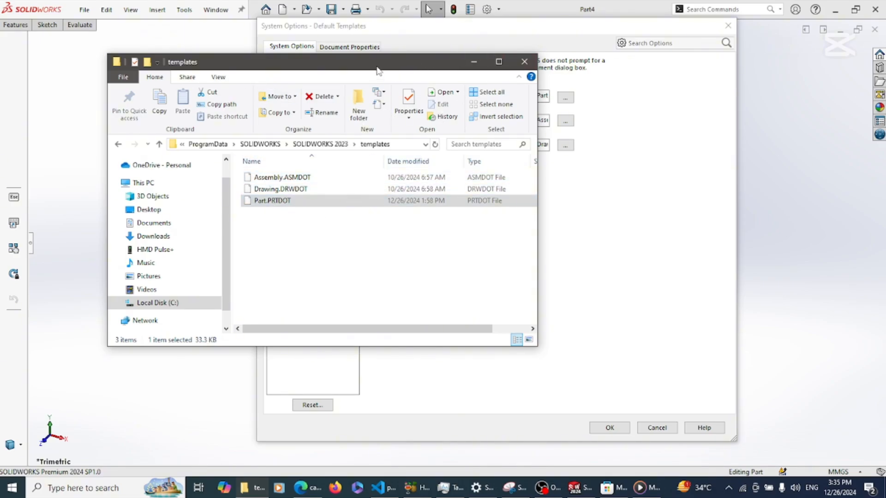
pyautogui.moveTo(376, 67); pyautogui.dragTo(377, 160)
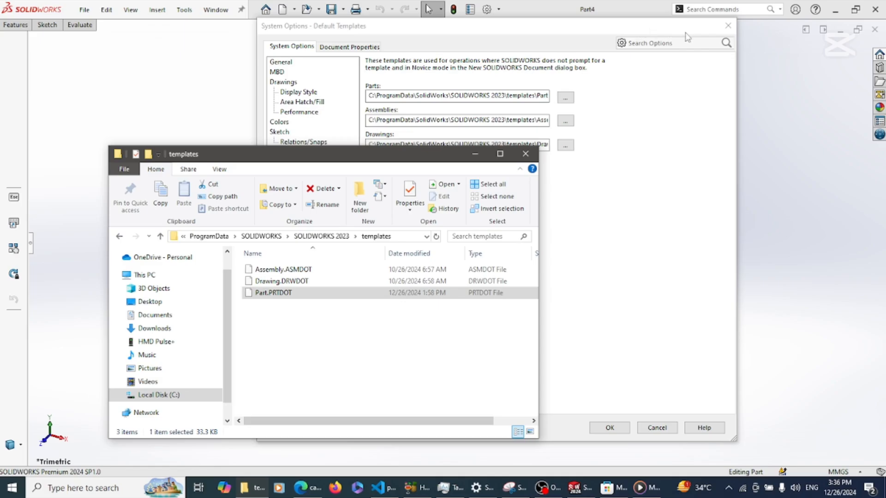
pyautogui.click(726, 27)
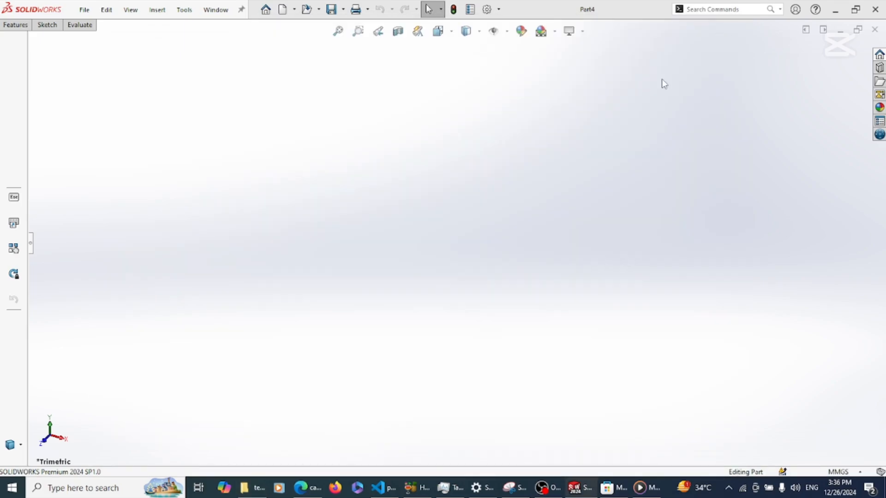
# - Expand the PropertyManager pane, choose MMGS (millimeter, gram, second) as the unit system, and dismiss the Save As dialog
pyautogui.click(30, 249)
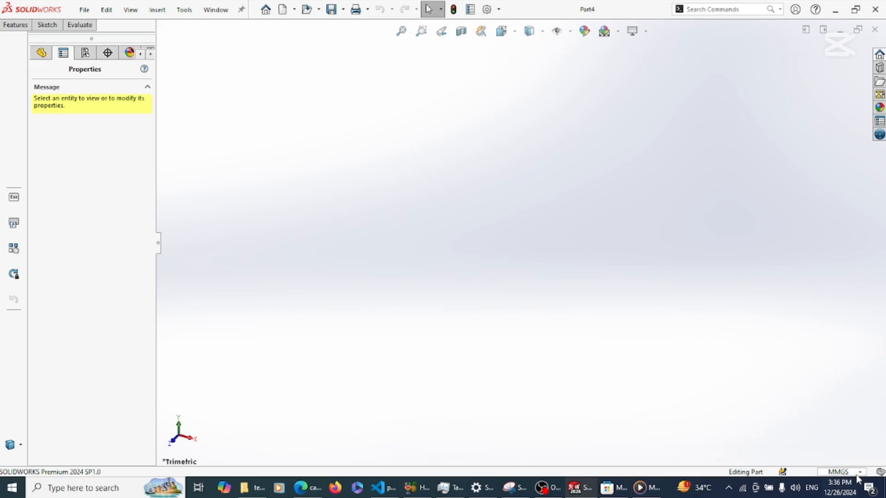
pyautogui.click(840, 472)
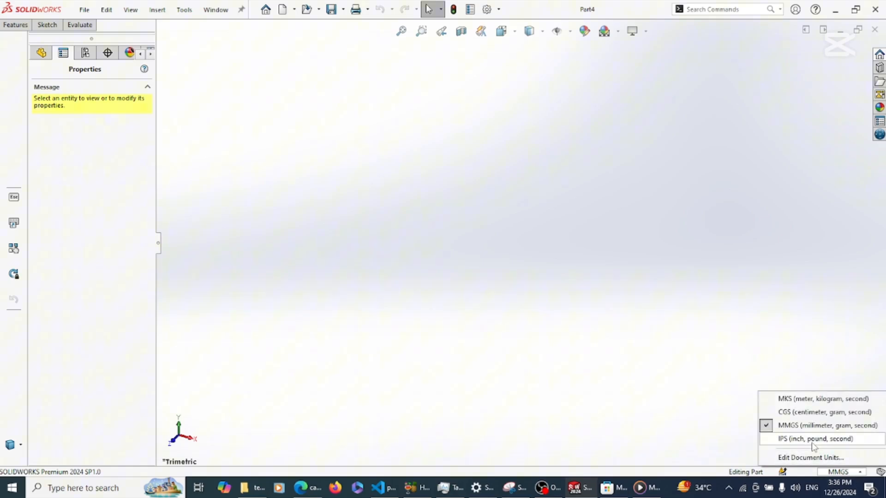
pyautogui.click(768, 428)
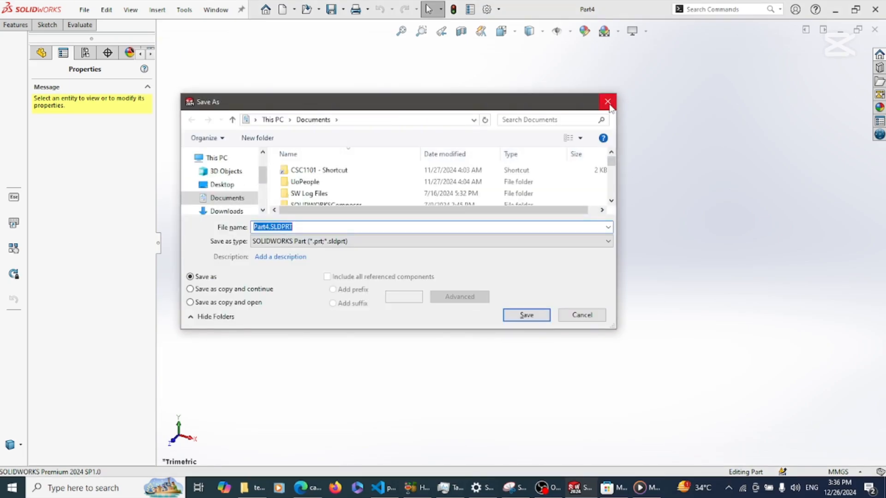
pyautogui.click(608, 102)
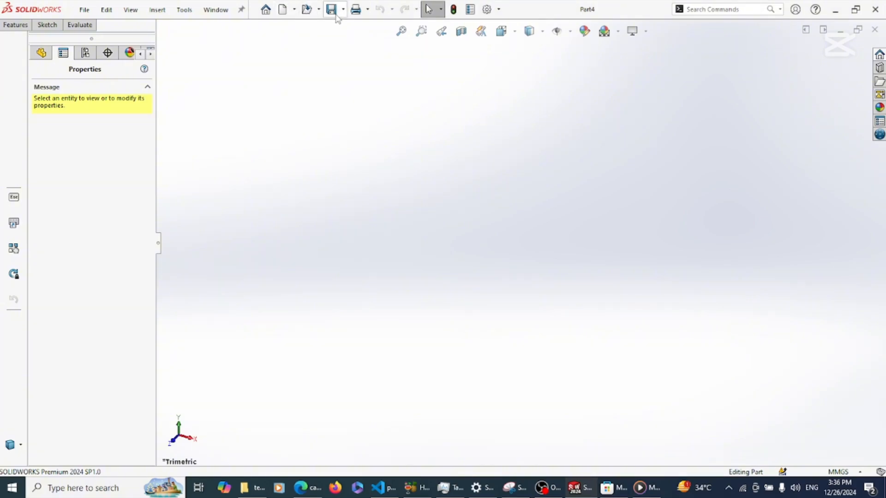
# - Start saving the part and set the file type to Part Templates (*.prtdot)
pyautogui.moveTo(332, 12)
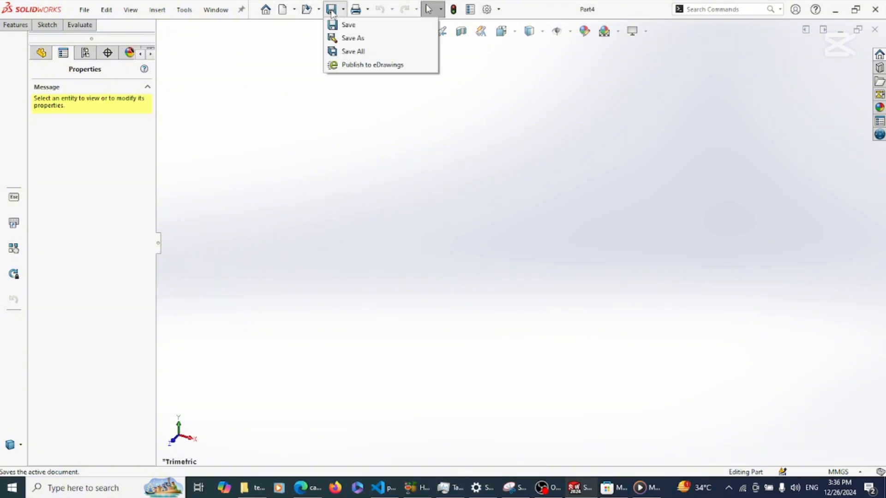
pyautogui.click(332, 24)
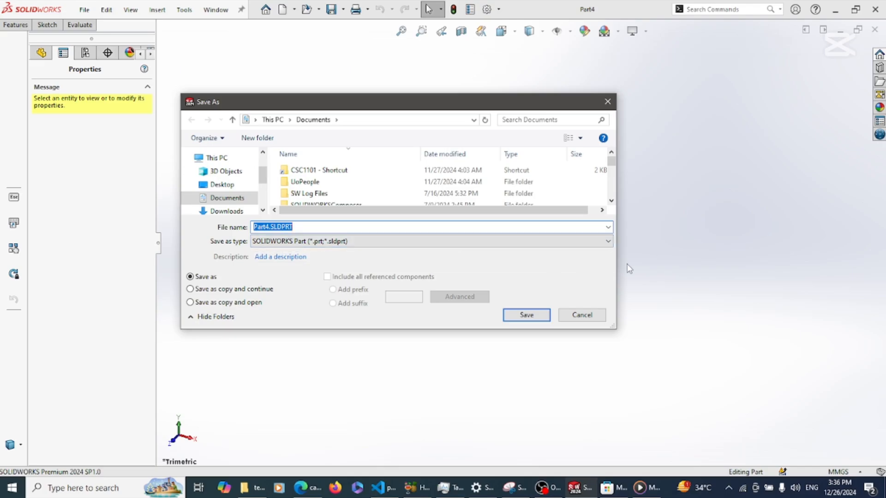
pyautogui.click(608, 241)
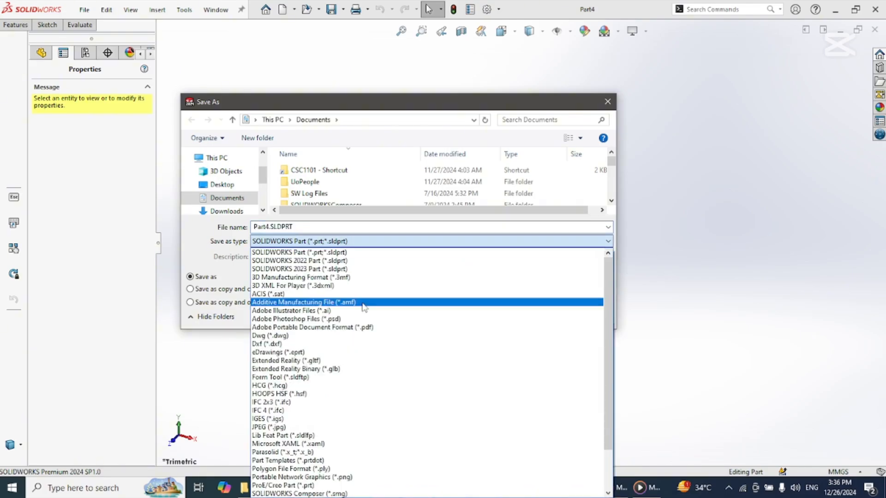
pyautogui.click(287, 461)
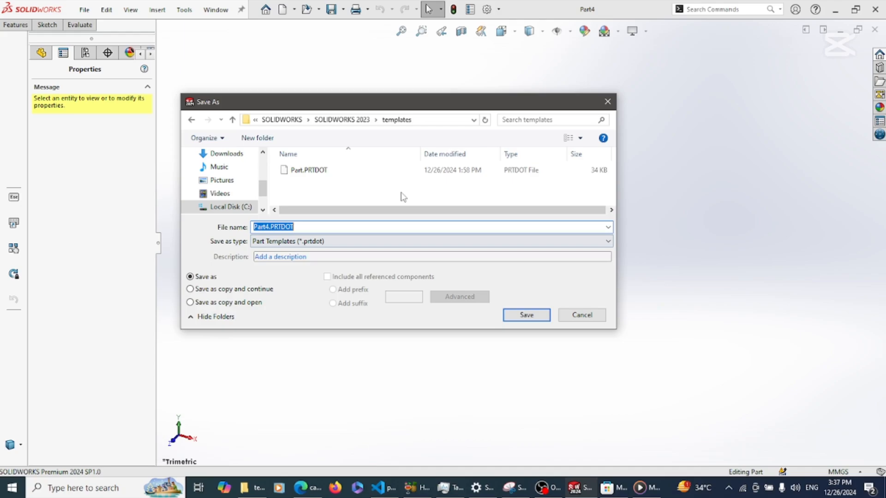
# - Check the templates folder path, pick the existing Part.PRTDOT as the file to overwrite, and cancel the save
pyautogui.click(425, 121)
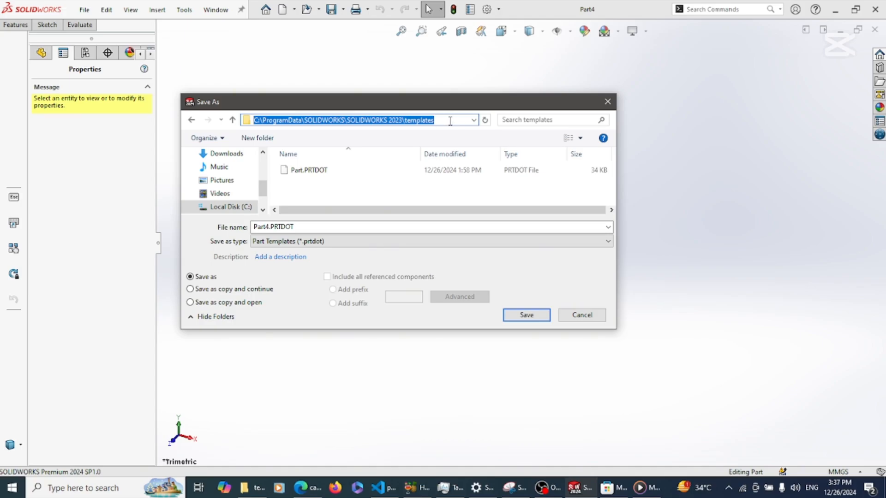
pyautogui.click(450, 120)
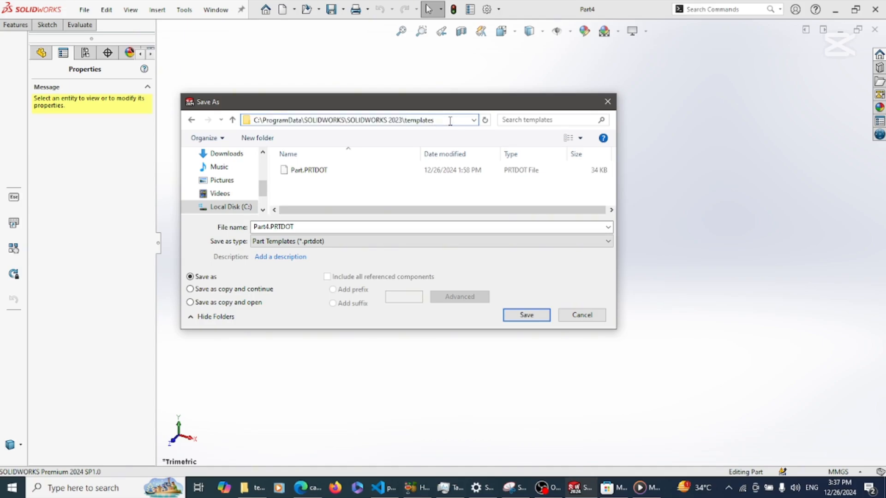
pyautogui.moveTo(438, 120); pyautogui.dragTo(259, 124)
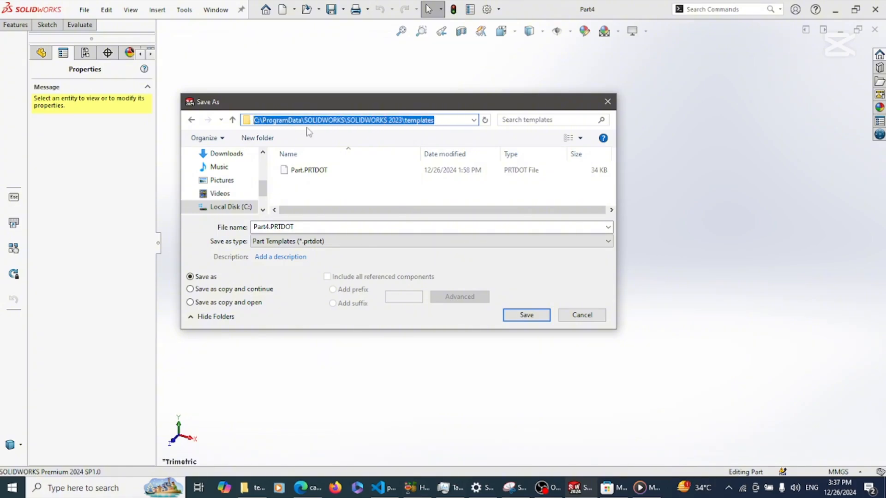
pyautogui.click(329, 189)
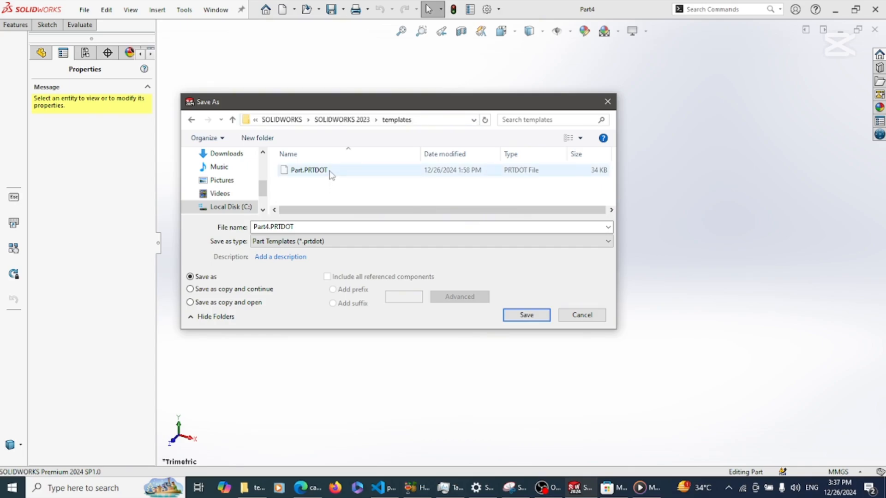
pyautogui.click(330, 175)
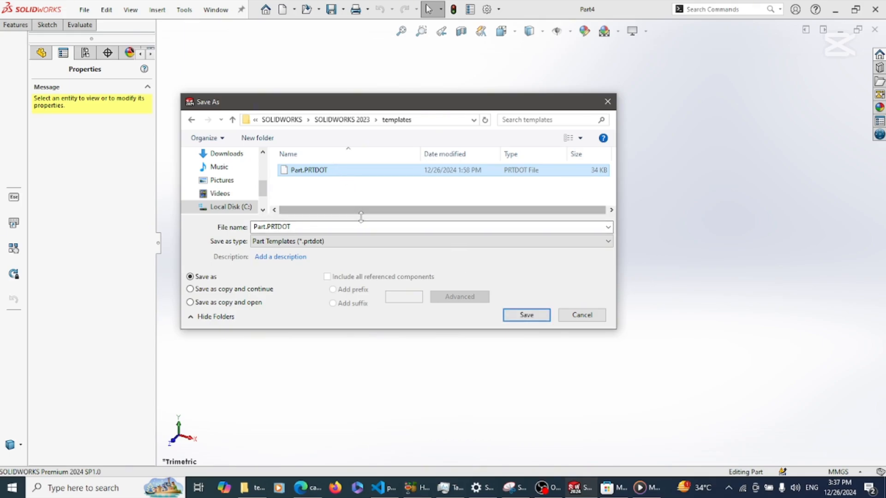
pyautogui.click(588, 318)
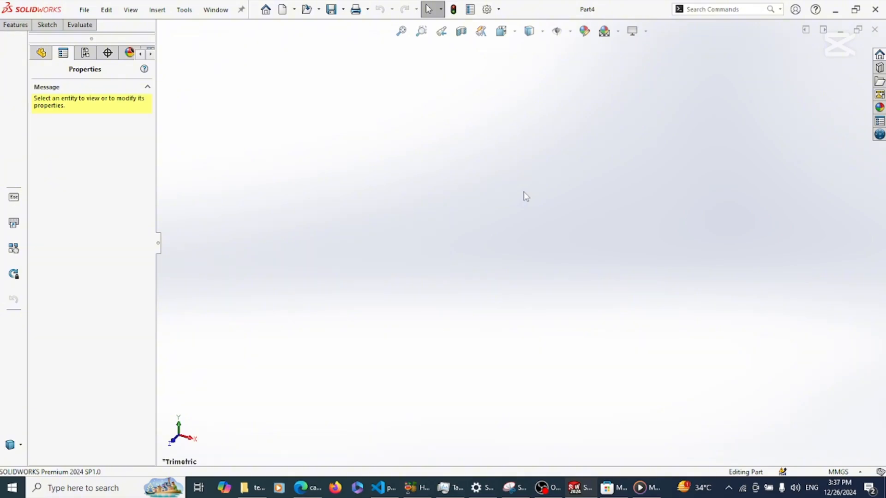
# - Check the document's list of unit systems and collapse the PropertyManager pane
pyautogui.click(854, 474)
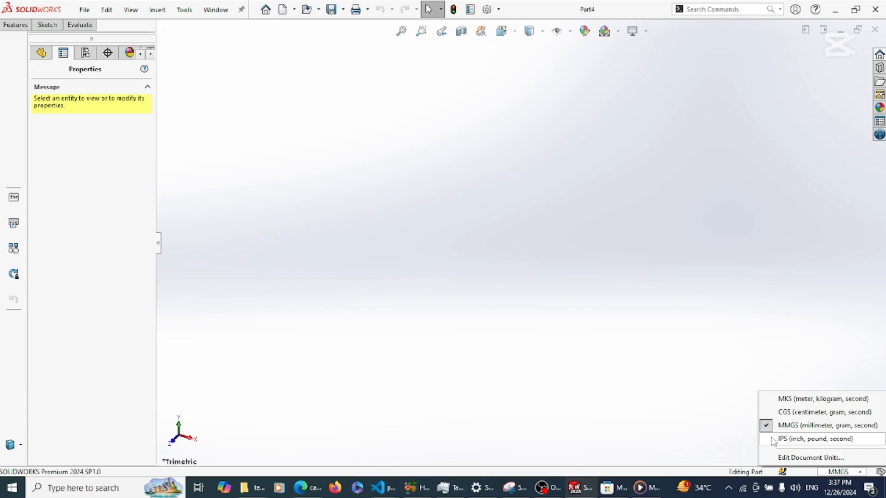
pyautogui.click(158, 243)
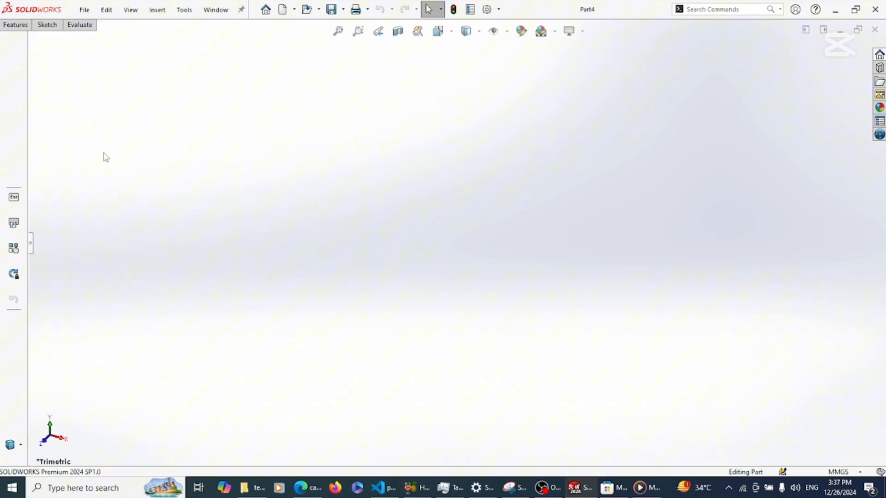
# - Start a sketch without choosing a plane, expand the side pane with the part's properties, and cancel the sketch
pyautogui.click(48, 27)
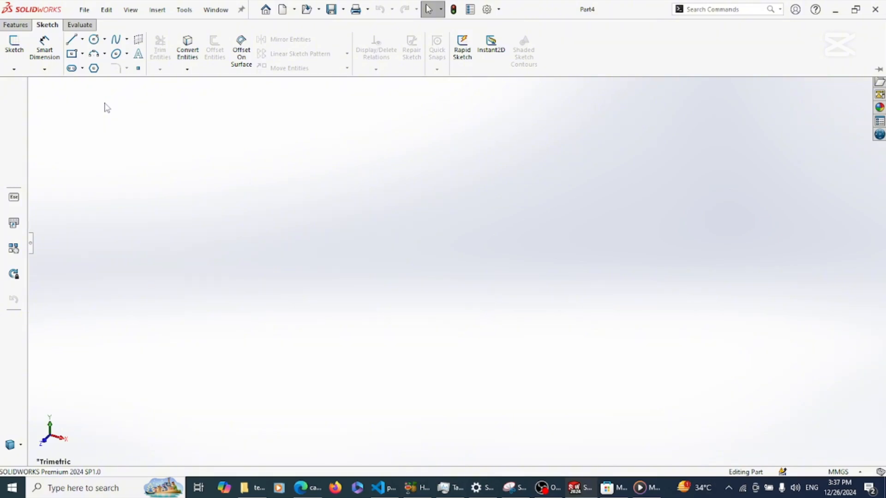
pyautogui.click(15, 46)
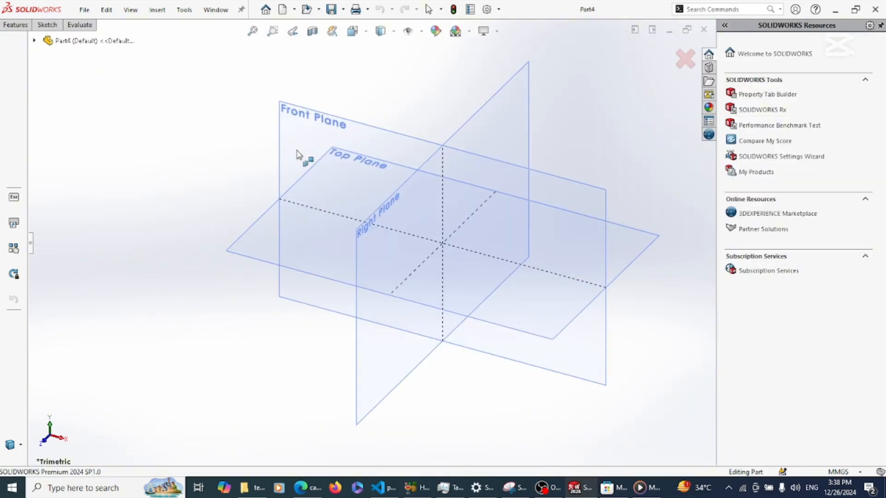
pyautogui.click(30, 245)
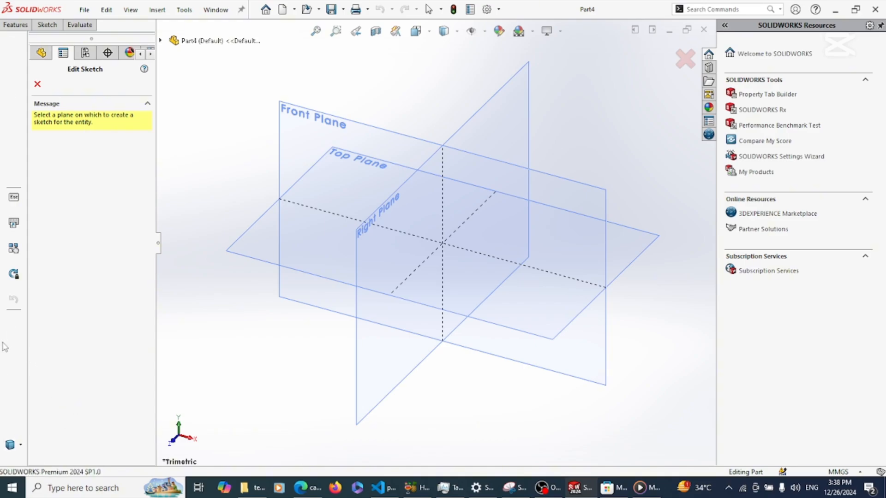
pyautogui.click(14, 199)
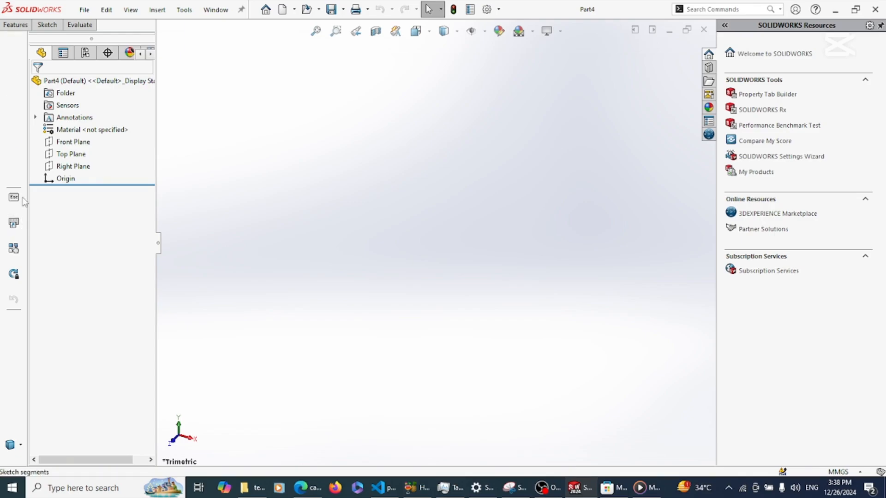
# - Start a new sketch on the Front Plane, picked from the feature tree
pyautogui.click(68, 143)
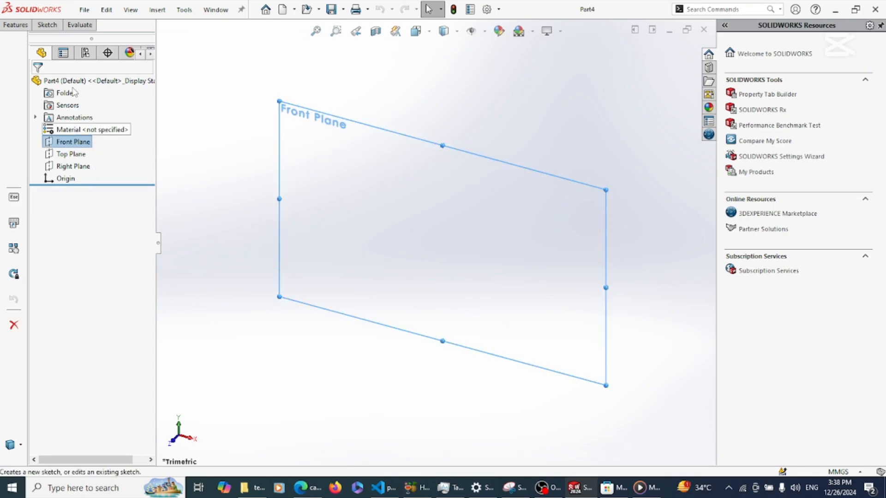
pyautogui.click(47, 24)
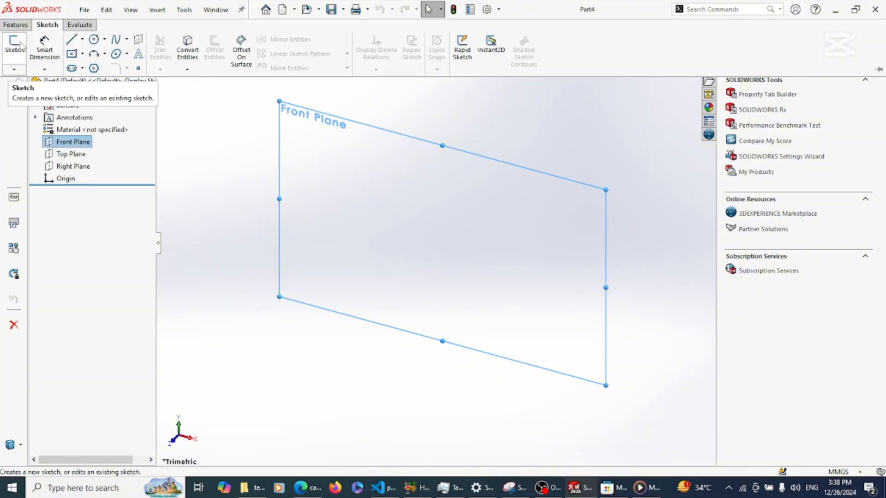
pyautogui.click(14, 45)
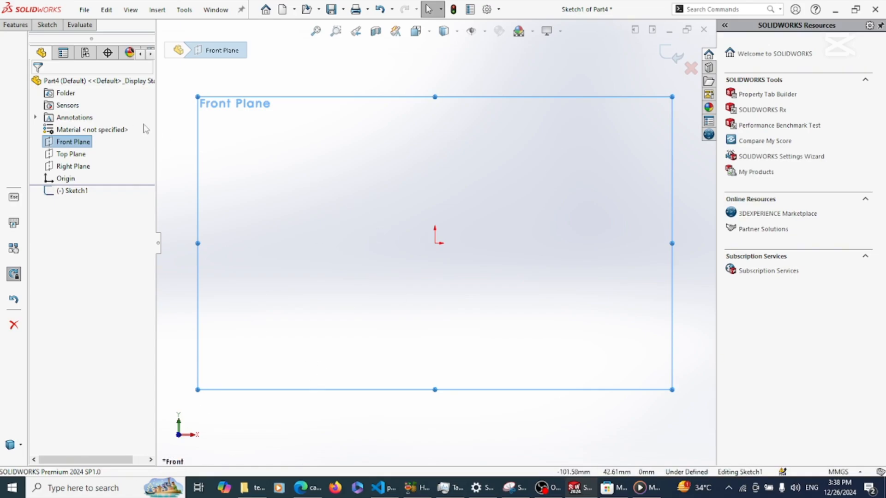
# - Draw a closed four-line outline from the origin with a slanted side about 66 mm at 51°, a vertical side about 51 mm and a base about 92 mm
pyautogui.click(48, 25)
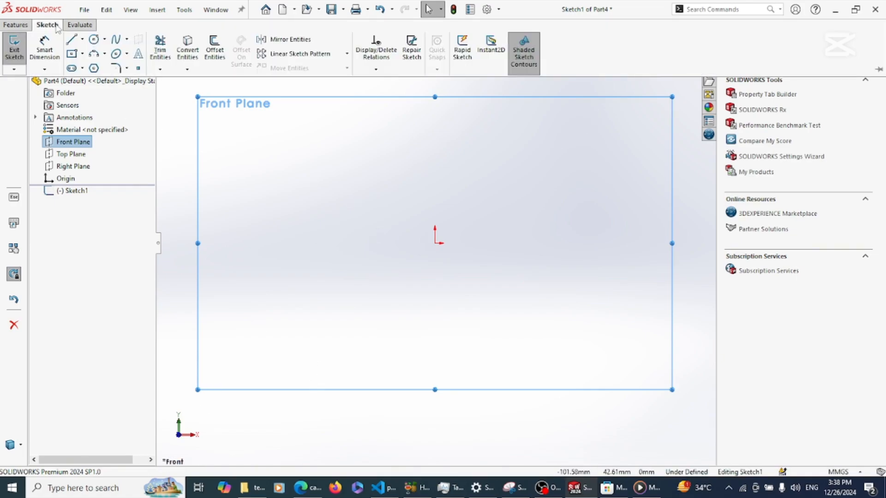
pyautogui.click(82, 39)
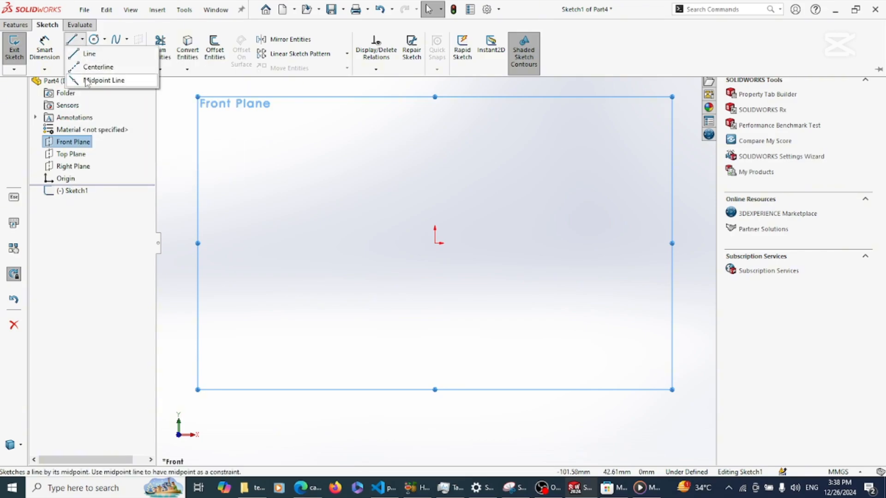
pyautogui.click(81, 54)
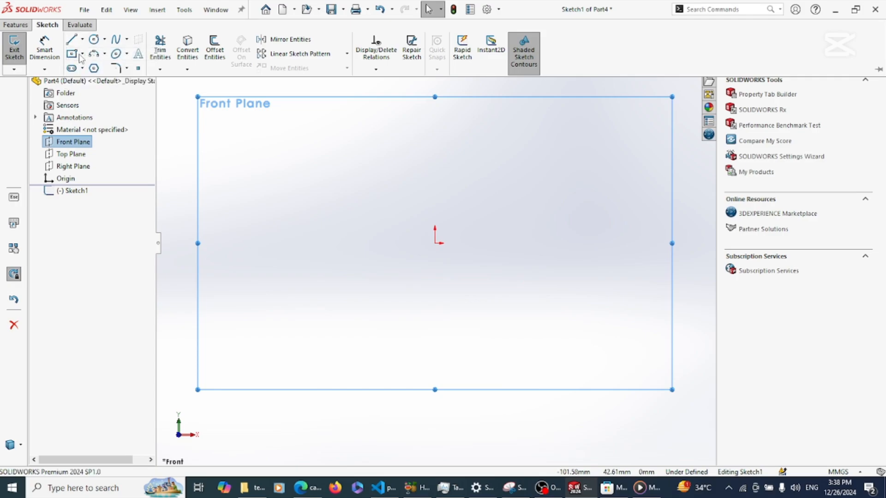
pyautogui.click(435, 243)
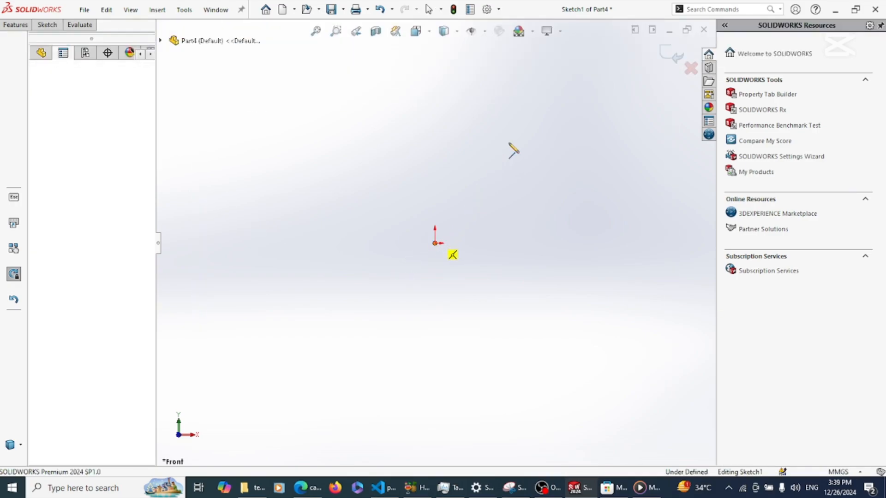
pyautogui.click(545, 108)
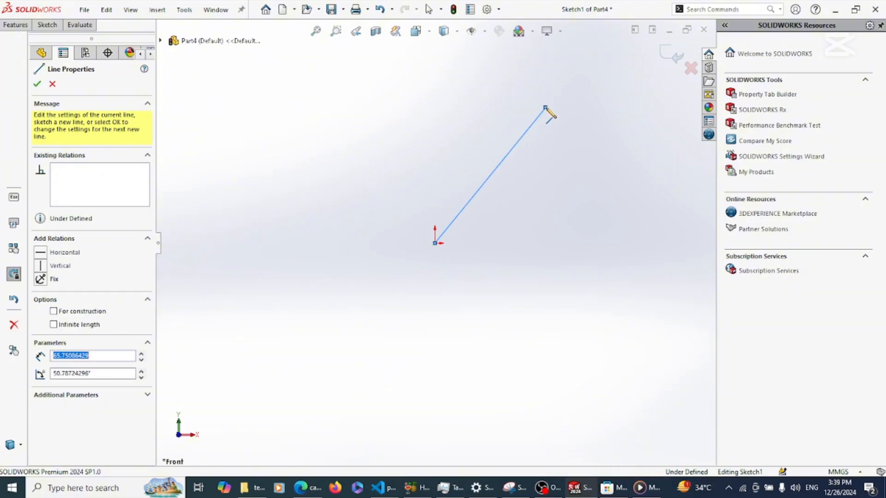
pyautogui.click(680, 108)
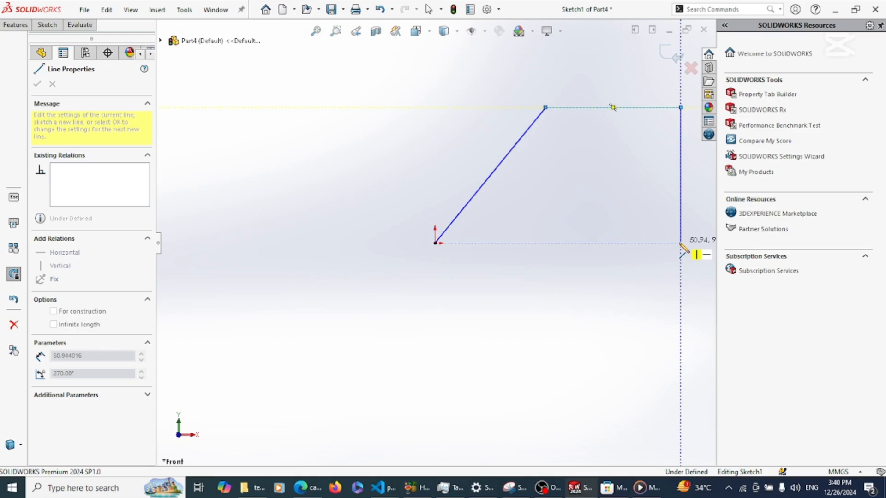
pyautogui.click(682, 243)
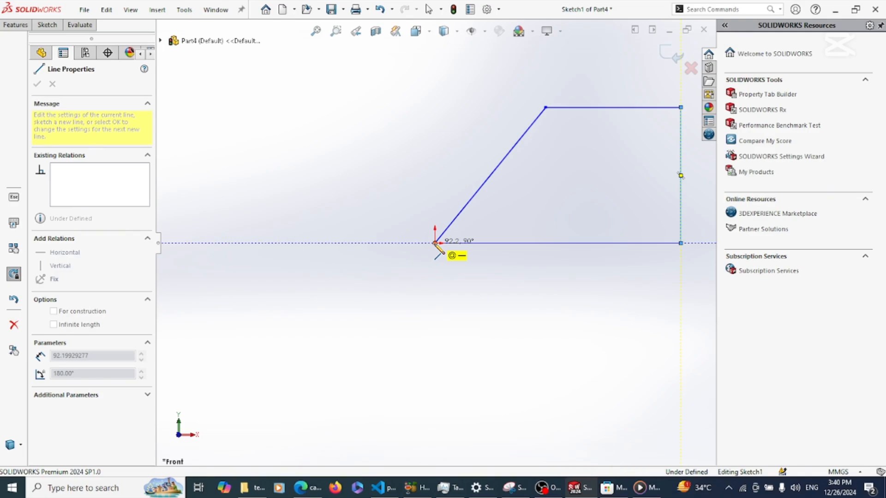
pyautogui.click(434, 243)
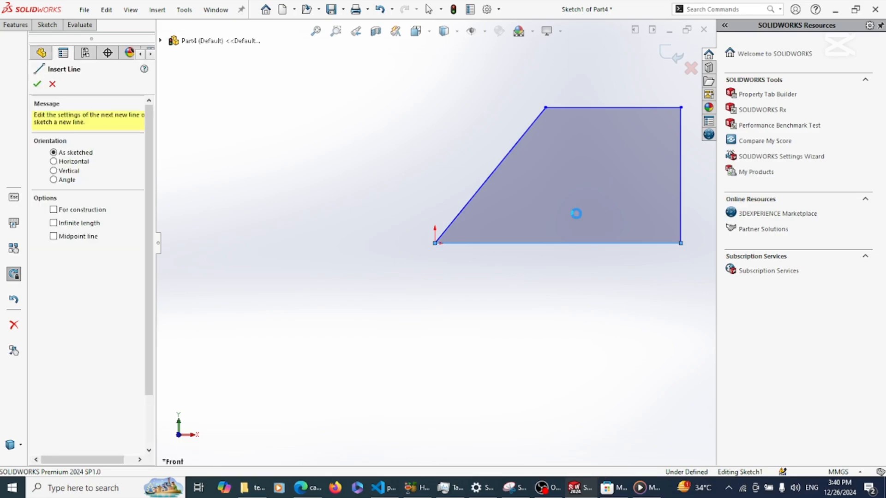
pyautogui.press('Escape')
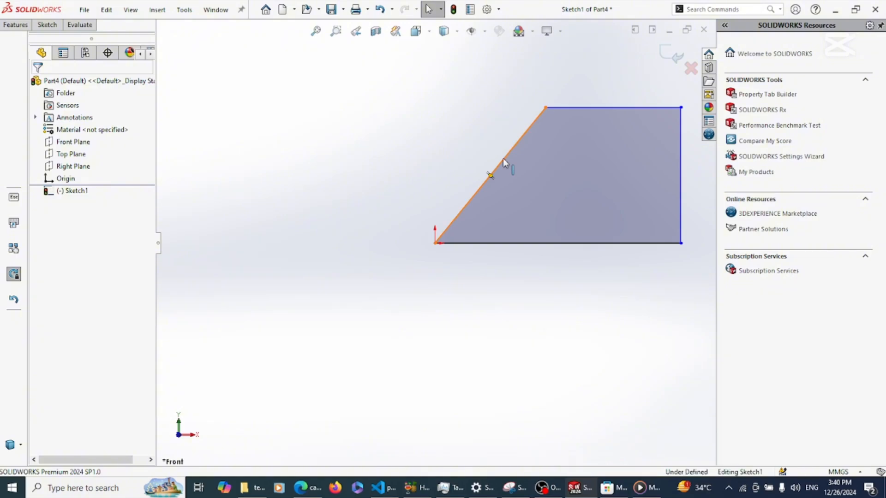
# - Add a Vertical relation to the slanted side of the outline so that it forms a rectangle
pyautogui.click(503, 159)
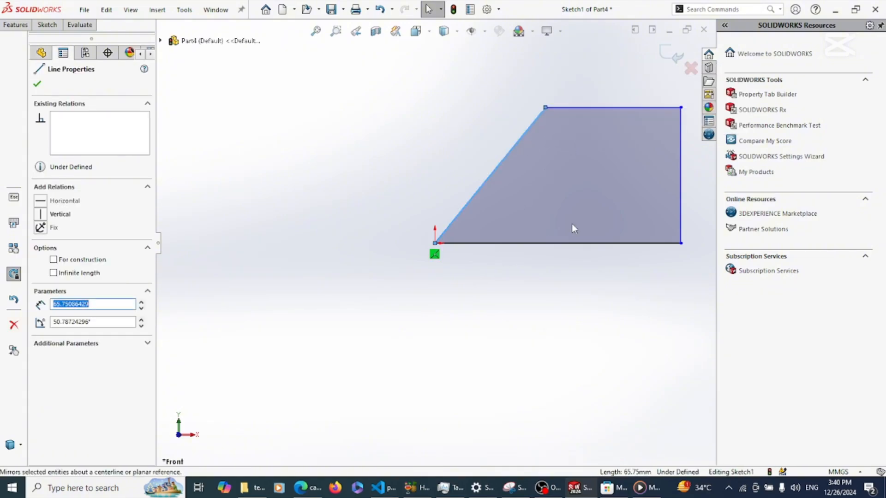
pyautogui.click(126, 140)
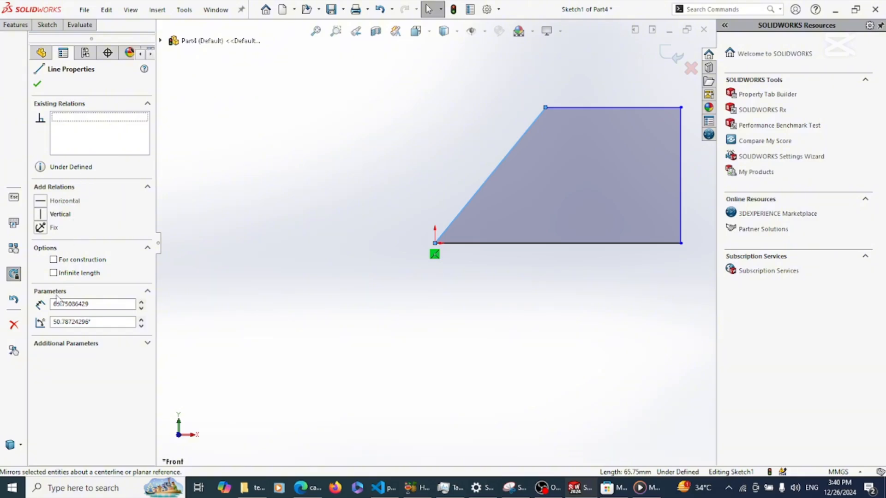
pyautogui.click(40, 214)
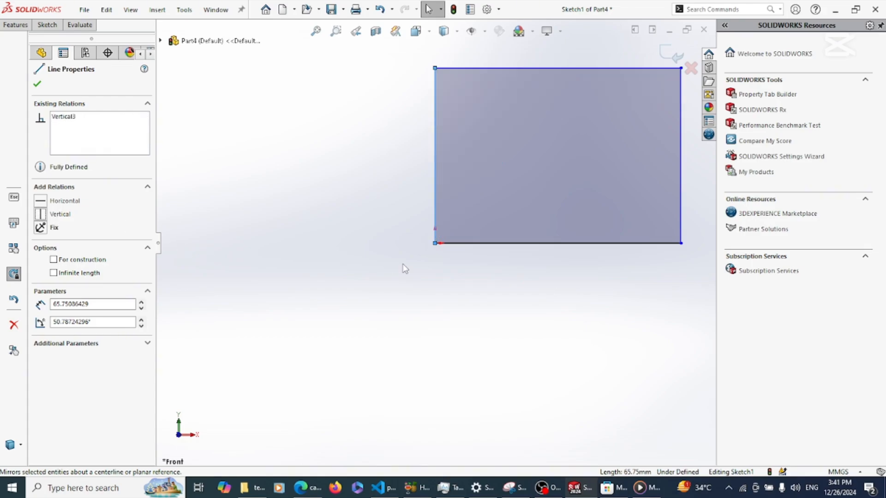
# - Try to add a Vertical relation to the rectangle's horizontal top edge
pyautogui.hotkey('ctrl', 'Left')
pyautogui.hotkey('ctrl', 'Left')
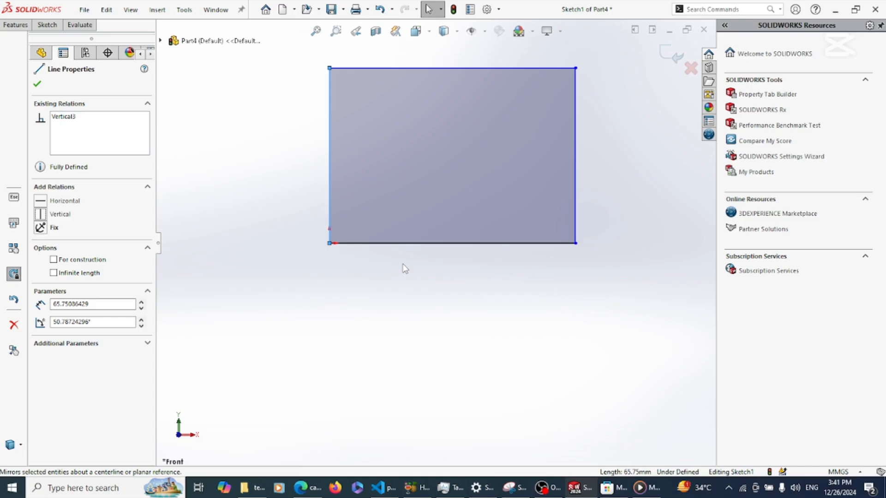
pyautogui.hotkey('ctrl', 'Down')
pyautogui.hotkey('ctrl', 'Down')
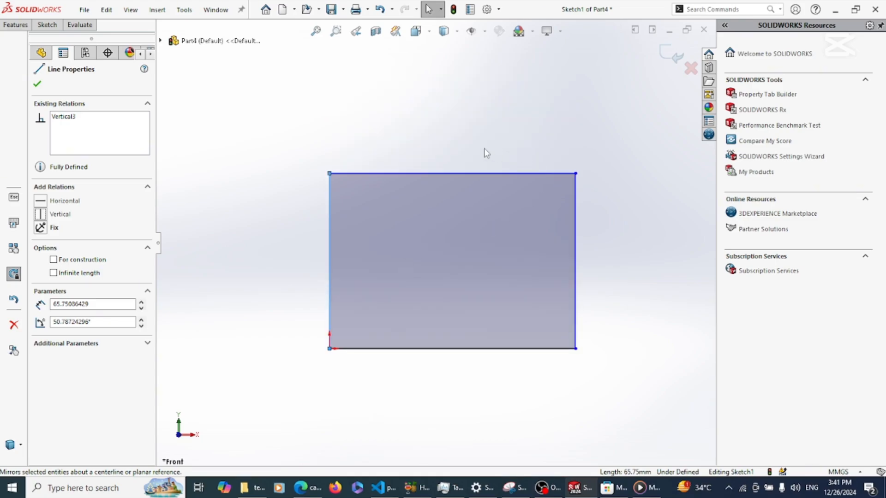
pyautogui.click(462, 174)
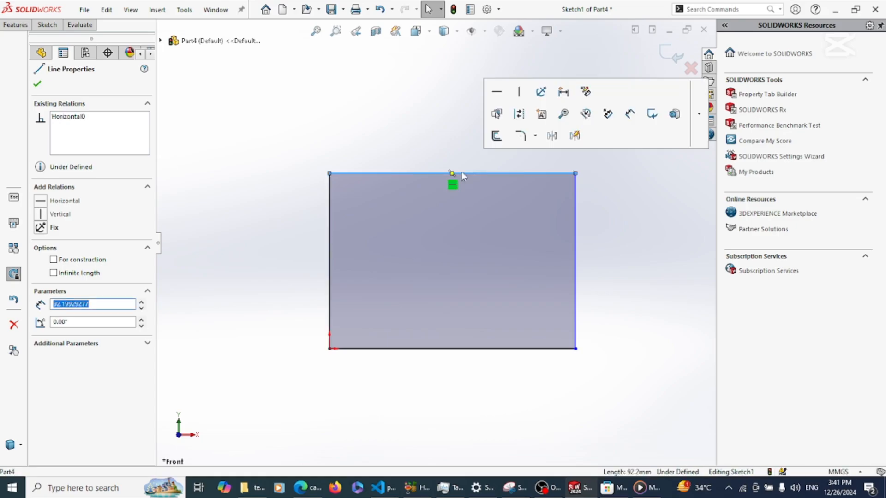
pyautogui.click(520, 94)
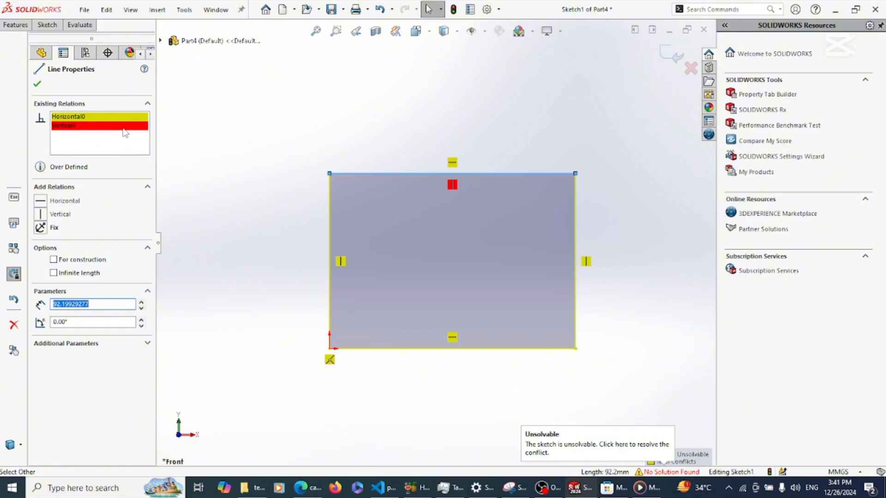
# - Delete the conflicting Vertical relation from the rectangle's top edge and deselect the edge
pyautogui.click(98, 126)
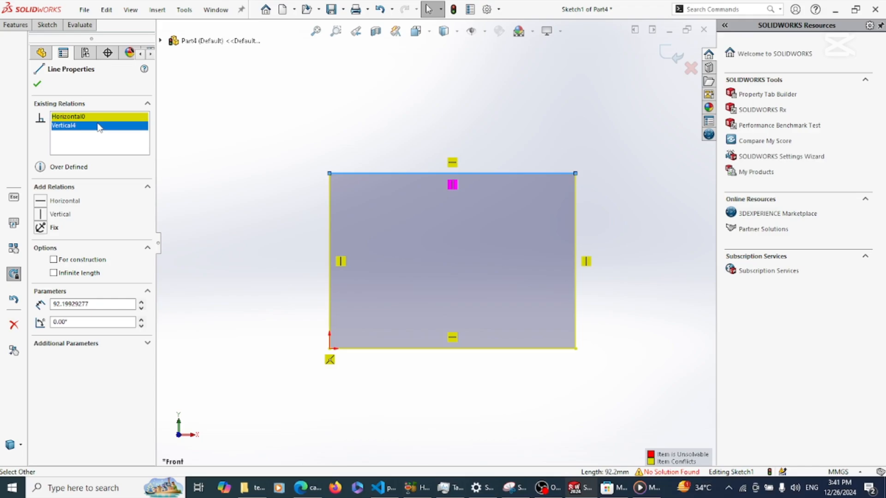
pyautogui.rightClick(99, 127)
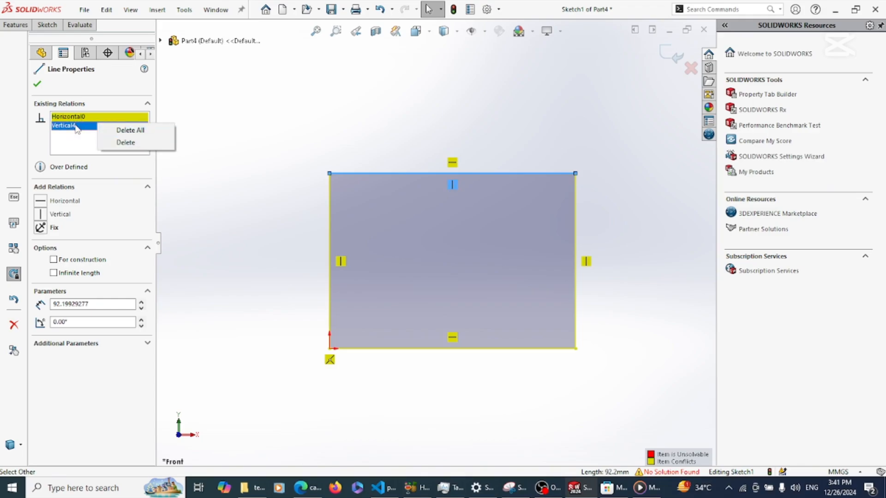
pyautogui.click(121, 144)
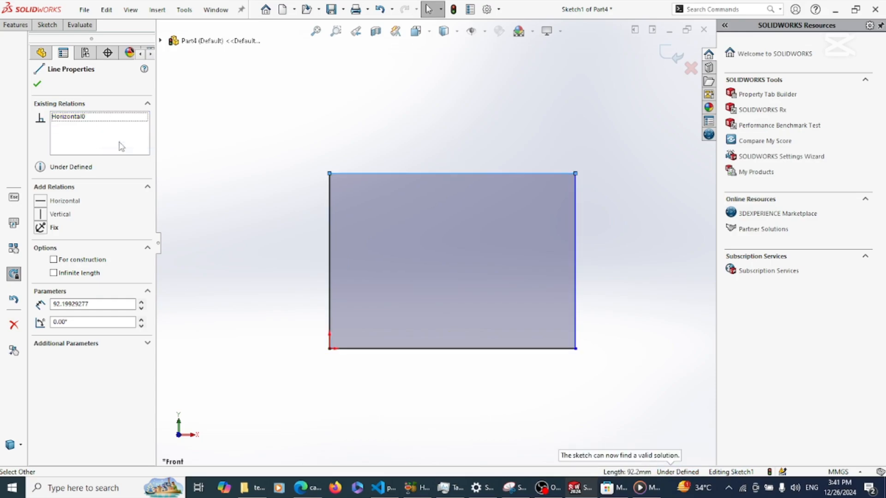
pyautogui.click(287, 160)
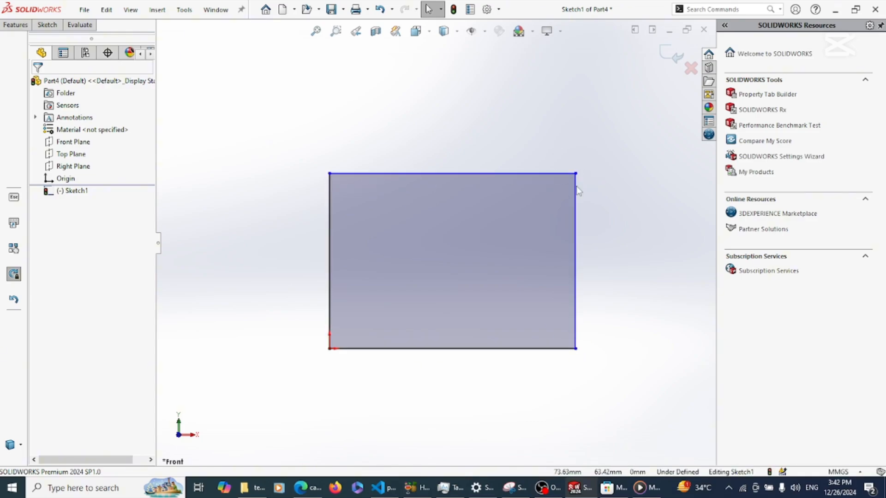
# - Move the rectangle's free upper-right corner slightly to make the rectangle about 90.5 mm wide
pyautogui.click(573, 347)
pyautogui.moveTo(576, 174)
pyautogui.mouseDown()
pyautogui.moveTo(641, 156)
pyautogui.moveTo(527, 194)
pyautogui.moveTo(606, 159)
pyautogui.moveTo(572, 172)
pyautogui.mouseUp()
pyautogui.click(601, 289)
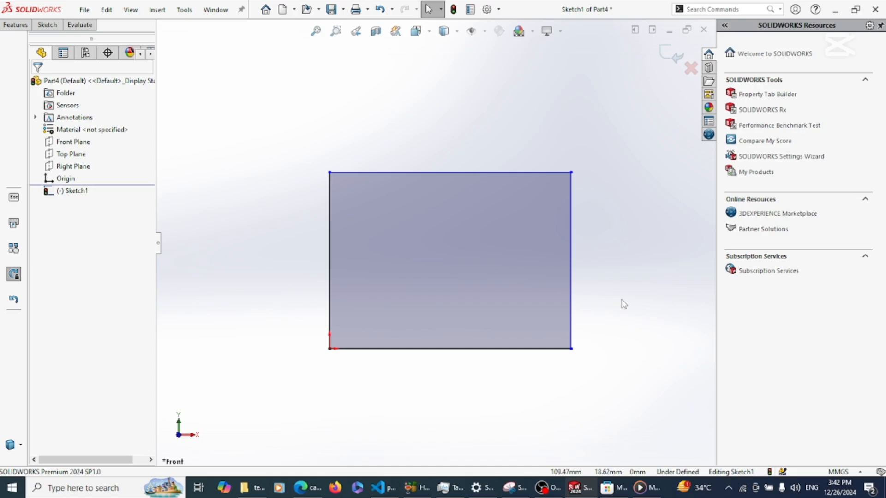
# - Try to dimension the rectangle's bottom edge with Smart Dimension, picking the line and its midpoint
pyautogui.click(47, 25)
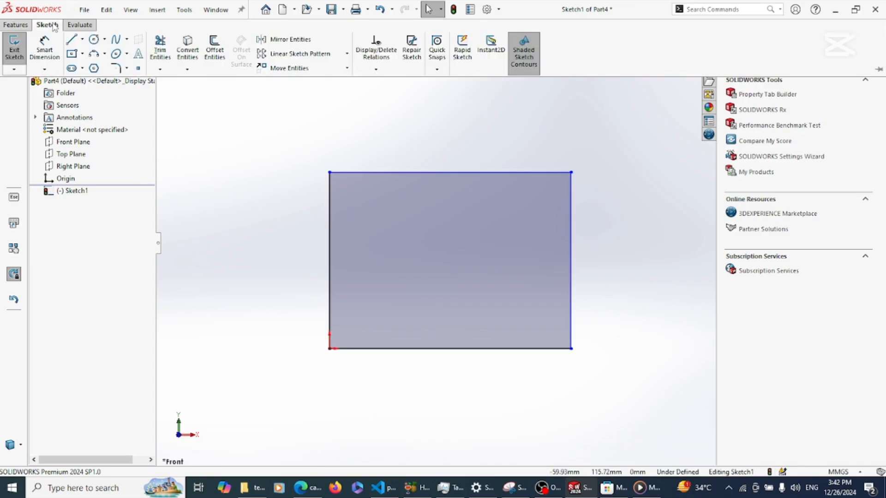
pyautogui.click(45, 51)
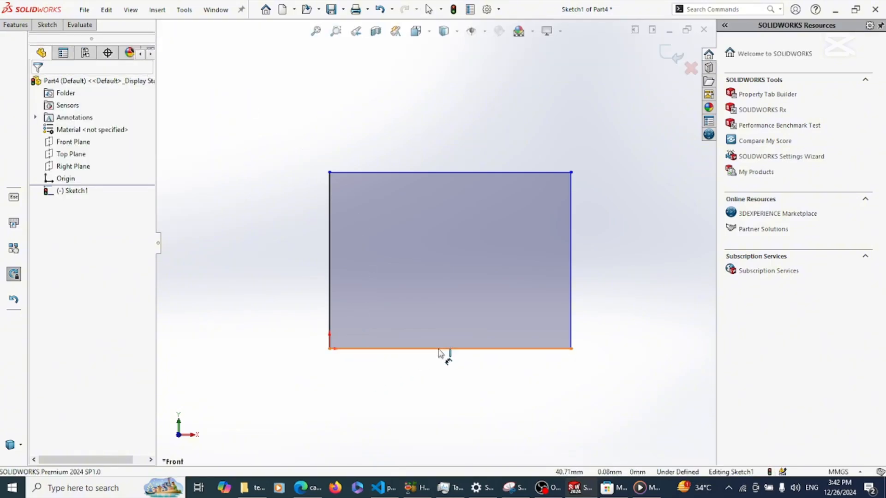
pyautogui.click(438, 349)
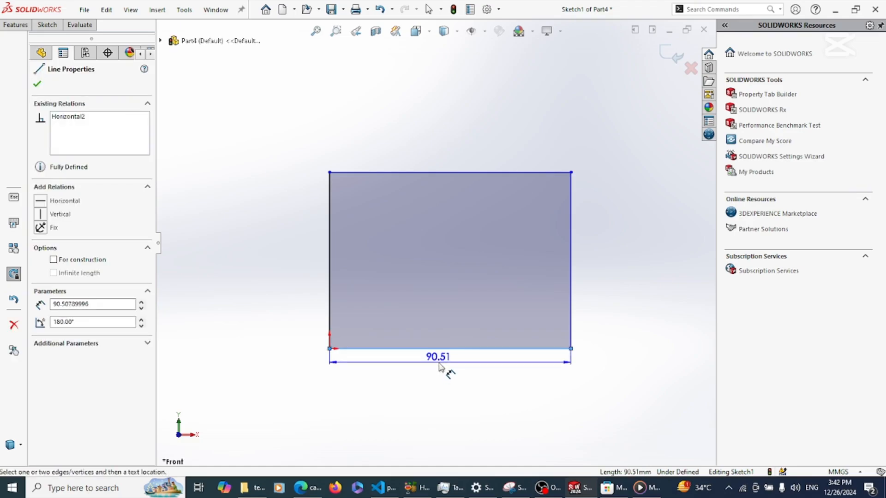
pyautogui.press('Escape')
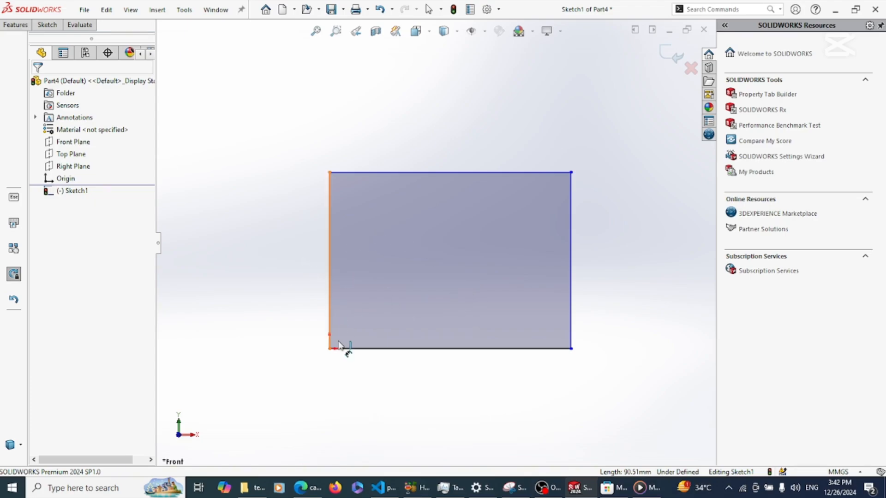
pyautogui.click(450, 349)
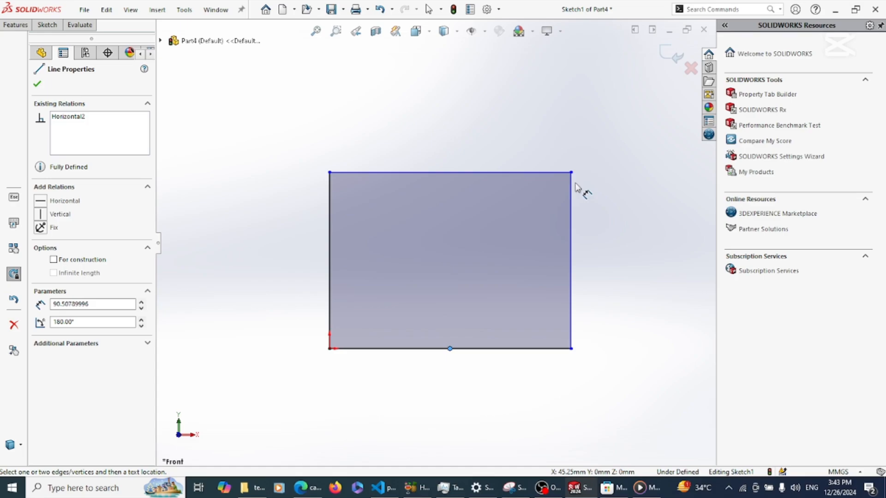
pyautogui.click(440, 381)
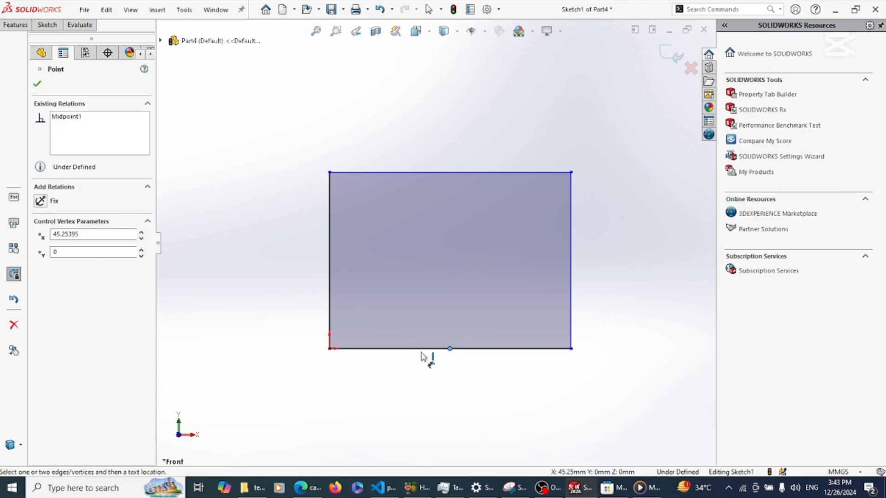
pyautogui.press('Escape')
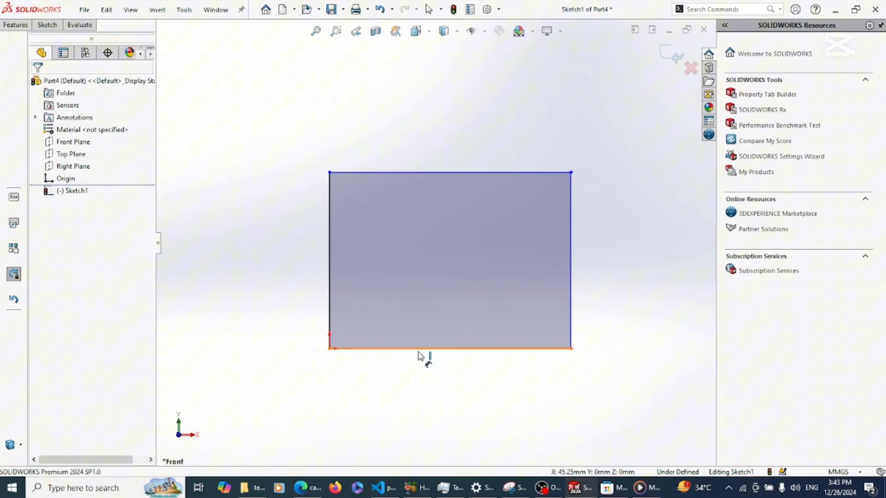
# - Dimension the rectangle's bottom edge and set its length to 100 mm
pyautogui.click(474, 353)
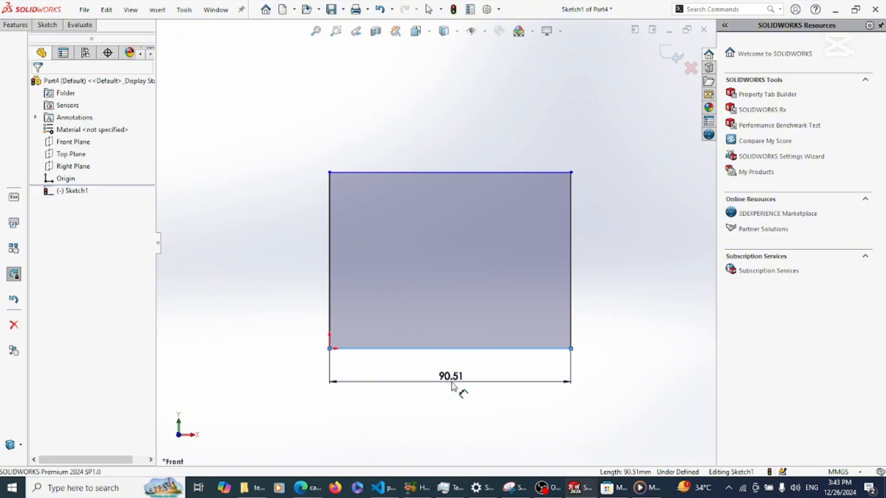
pyautogui.click(452, 385)
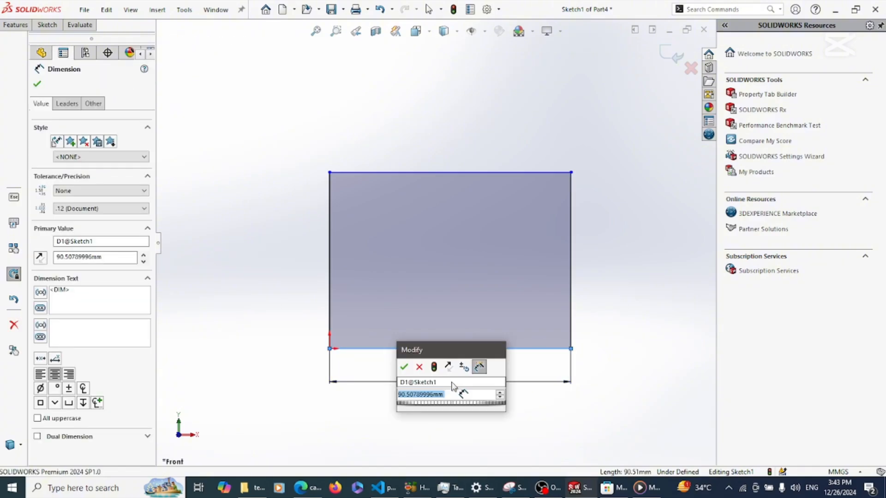
pyautogui.write('100')
pyautogui.press('Return')
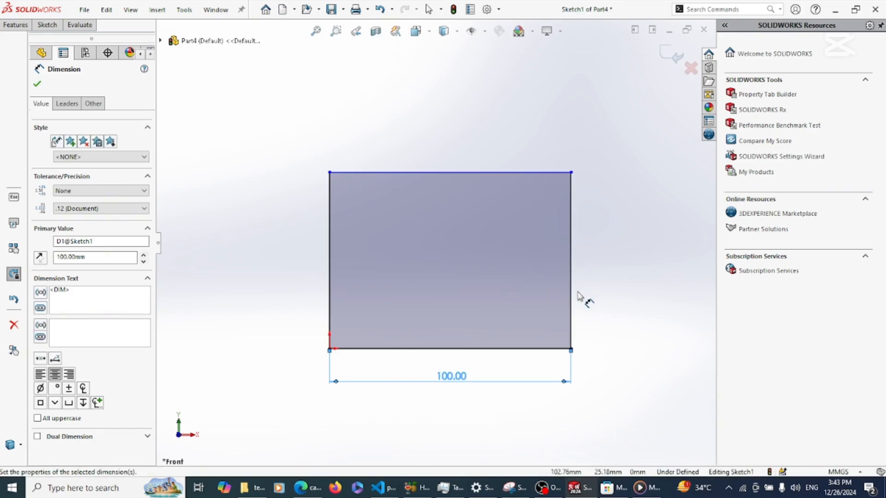
pyautogui.press('Escape')
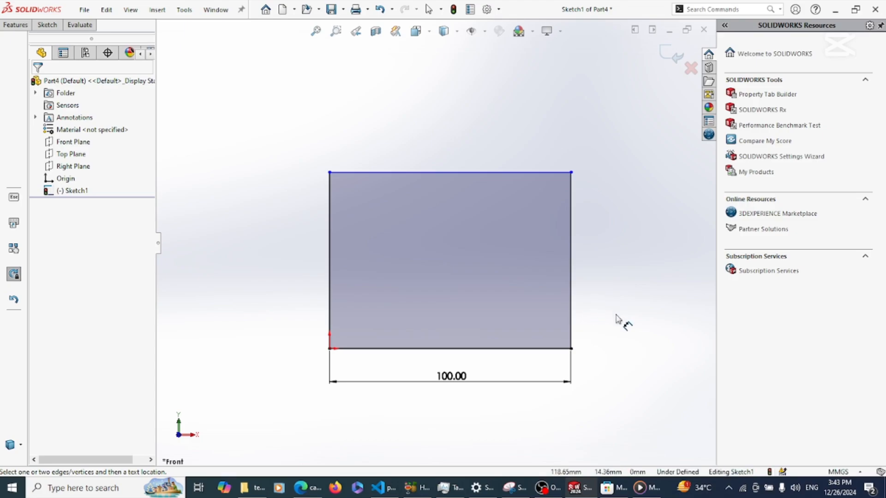
pyautogui.press('Escape')
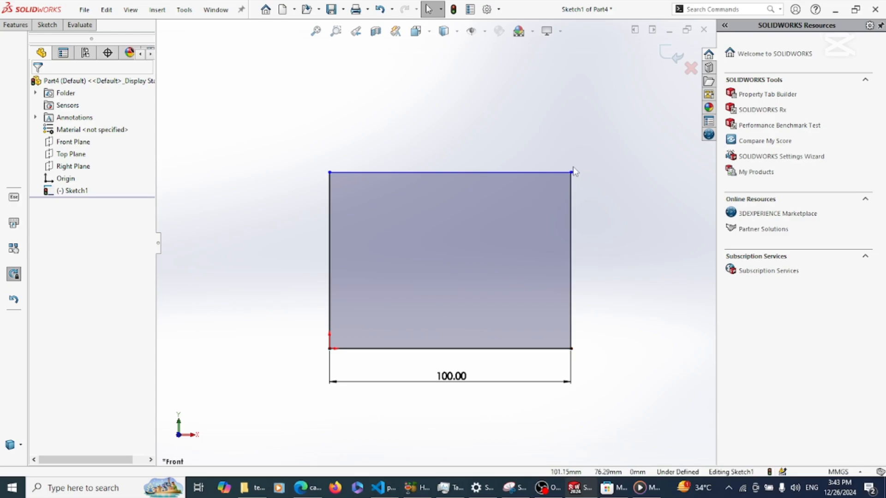
# - Lower the rectangle's free upper-right corner to about 36.7 mm height, and dimension the right edge at 70 mm
pyautogui.moveTo(579, 175); pyautogui.dragTo(581, 261)
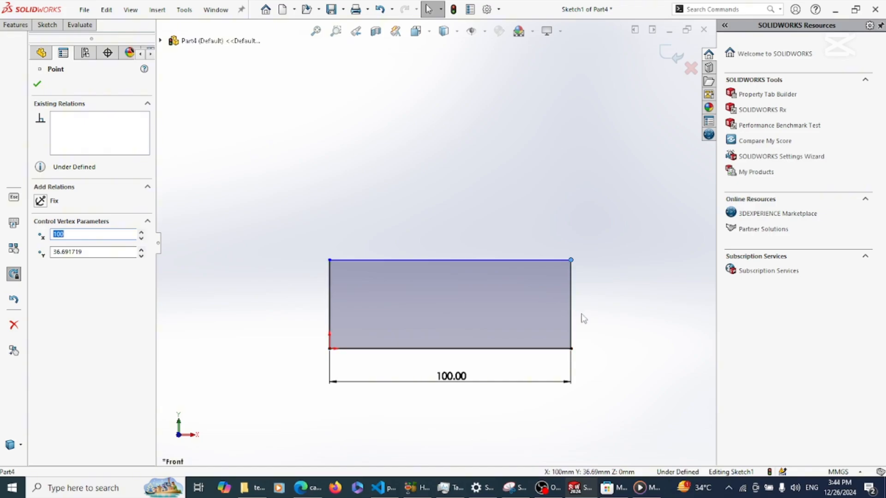
pyautogui.moveTo(581, 314); pyautogui.dragTo(584, 245, button='right')
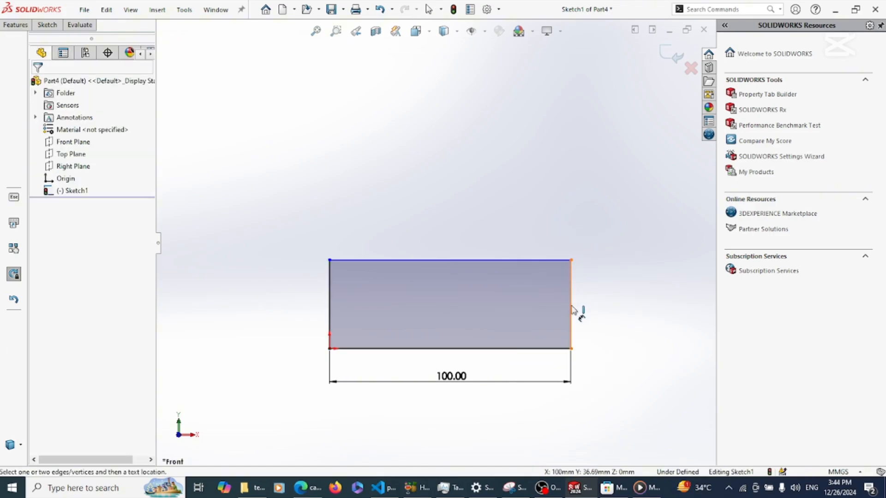
pyautogui.click(572, 308)
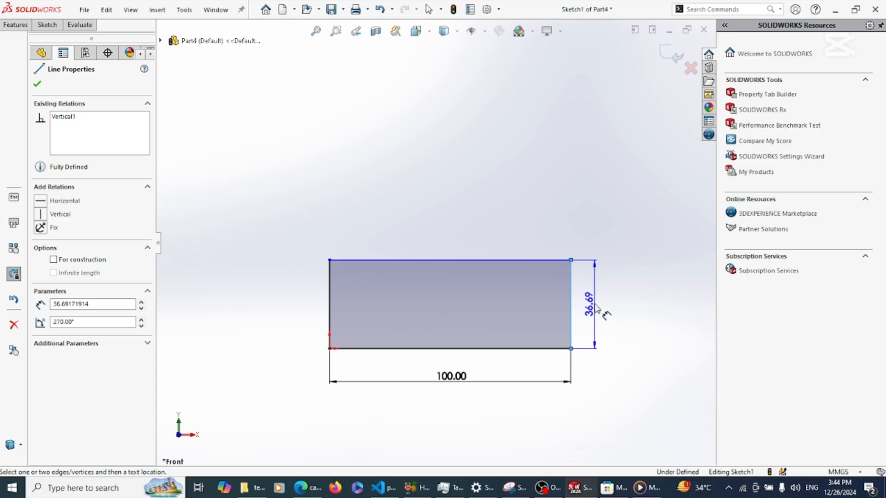
pyautogui.click(595, 309)
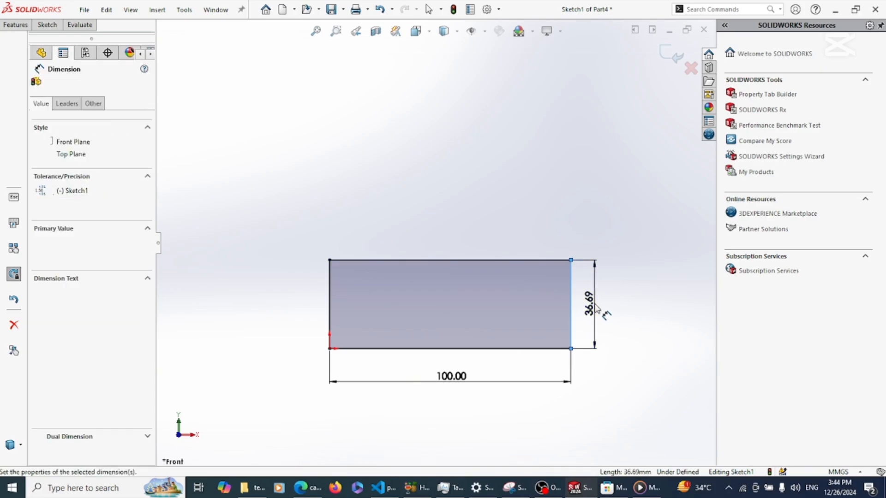
pyautogui.press('Return')
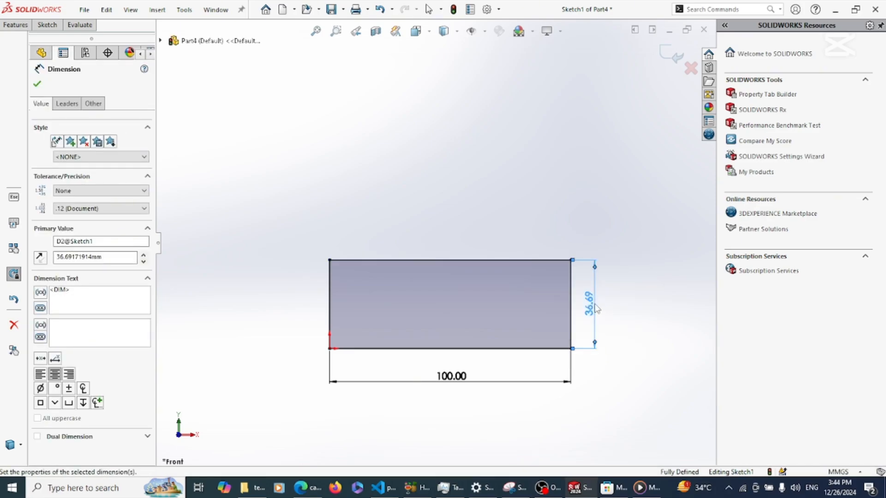
pyautogui.click(624, 306)
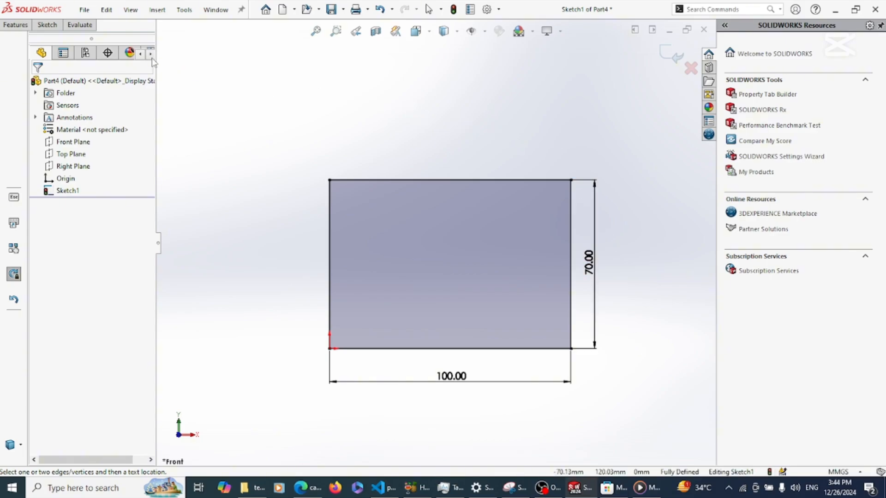
pyautogui.click(9, 25)
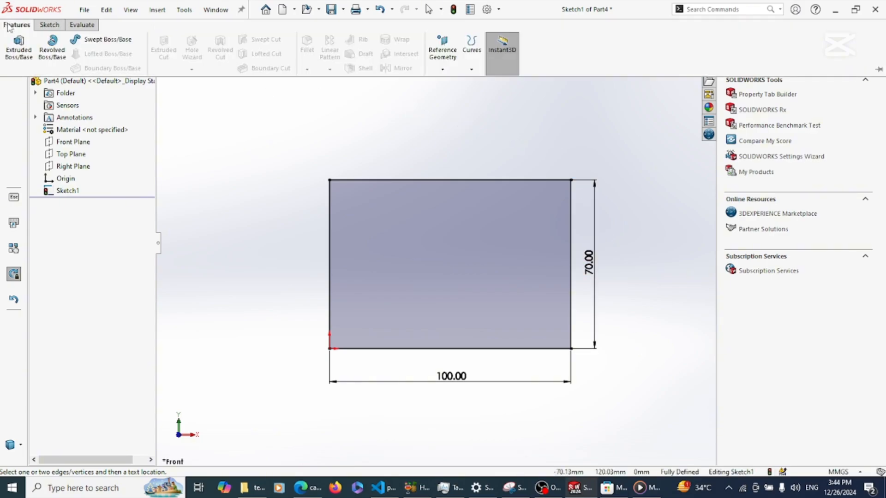
pyautogui.click(20, 57)
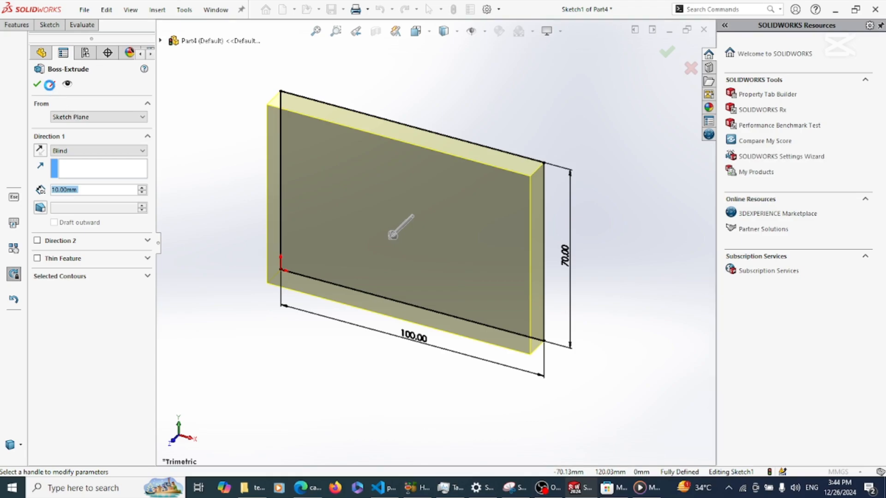
pyautogui.click(50, 84)
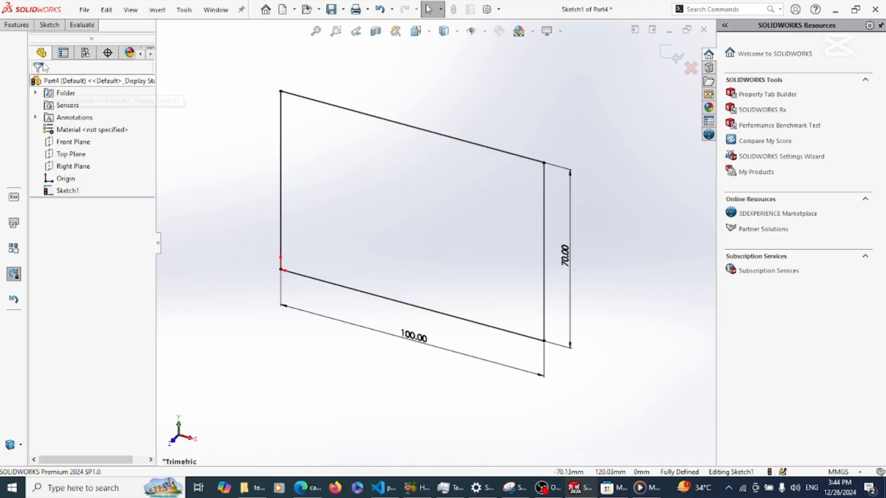
pyautogui.click(18, 26)
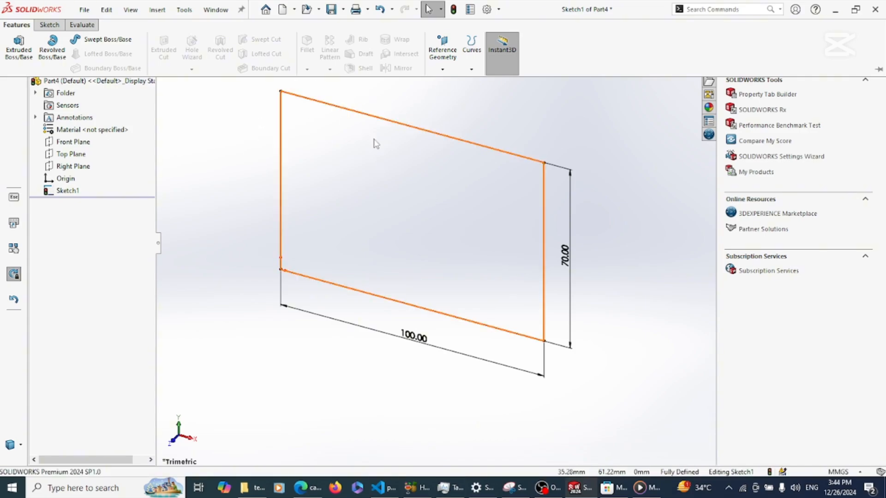
pyautogui.scroll(2, 538, 123)
pyautogui.rightClick(555, 121)
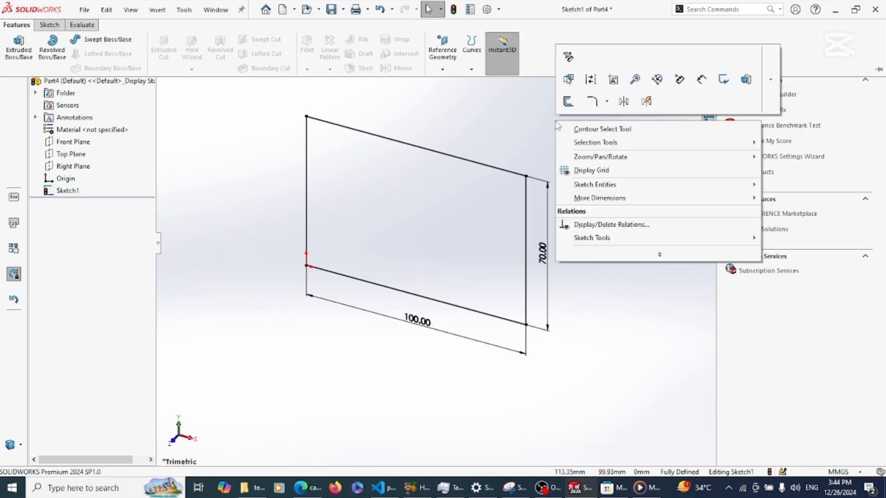
pyautogui.click(555, 121)
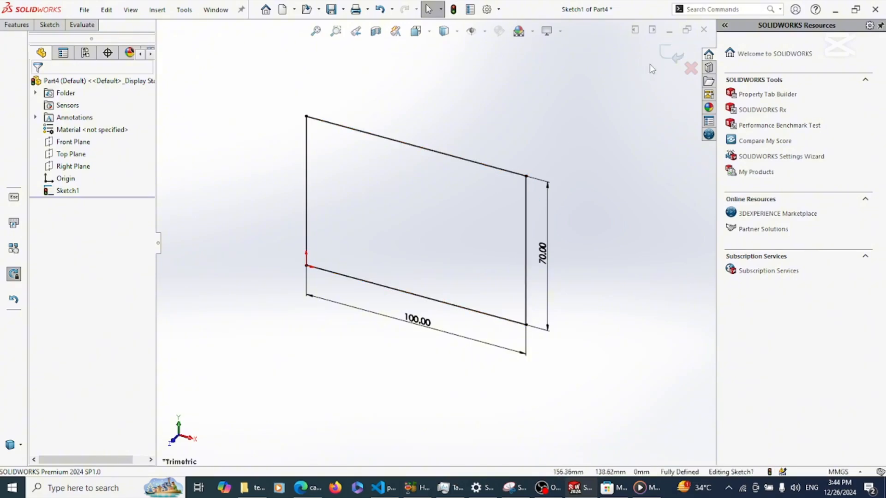
# - Exit the dimensioned rectangle sketch and deselect it
pyautogui.click(672, 51)
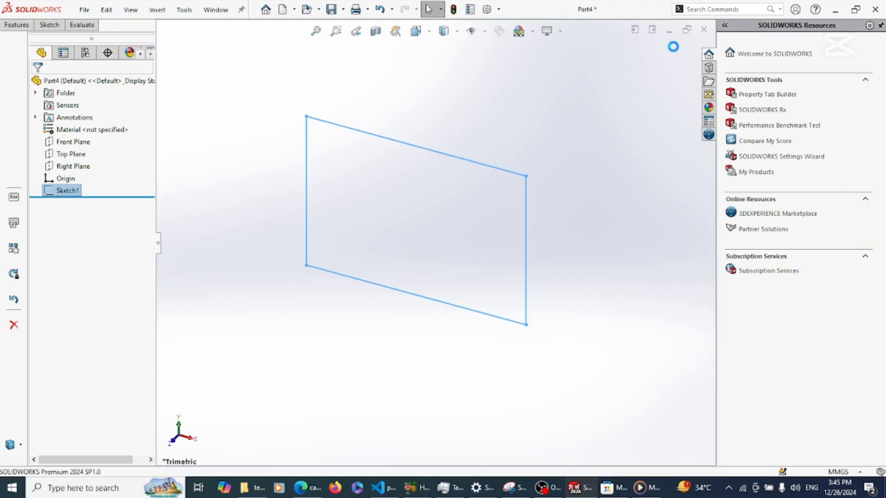
pyautogui.click(582, 97)
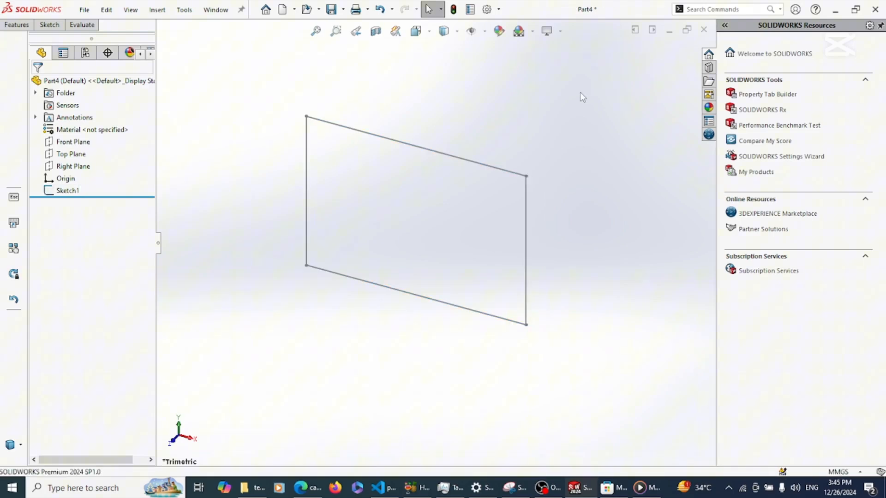
pyautogui.click(23, 29)
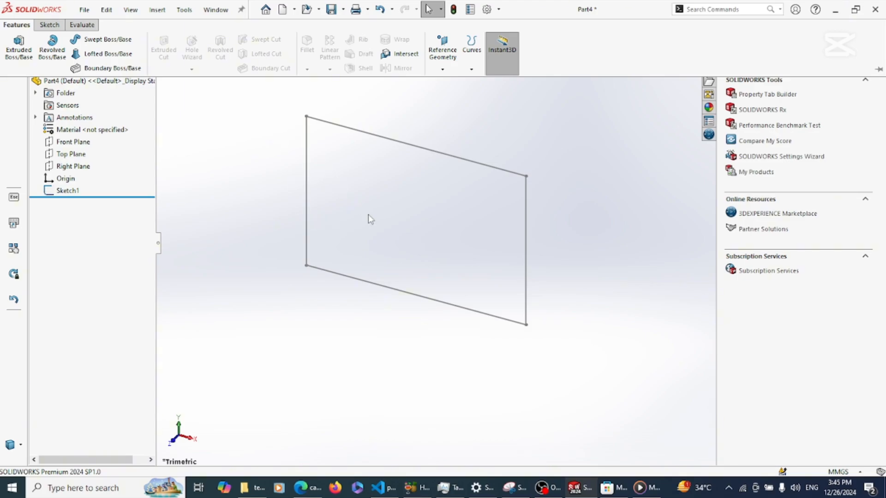
pyautogui.click(668, 128)
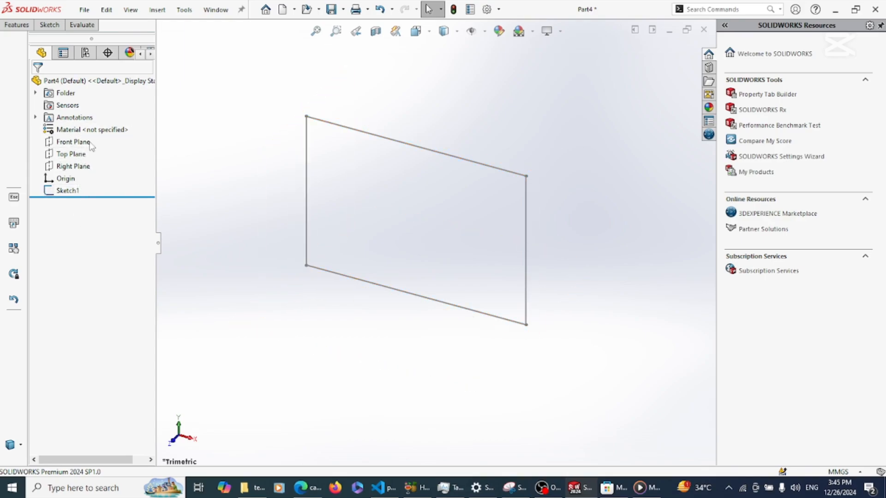
# - Reopen Sketch1 for editing
pyautogui.click(68, 191)
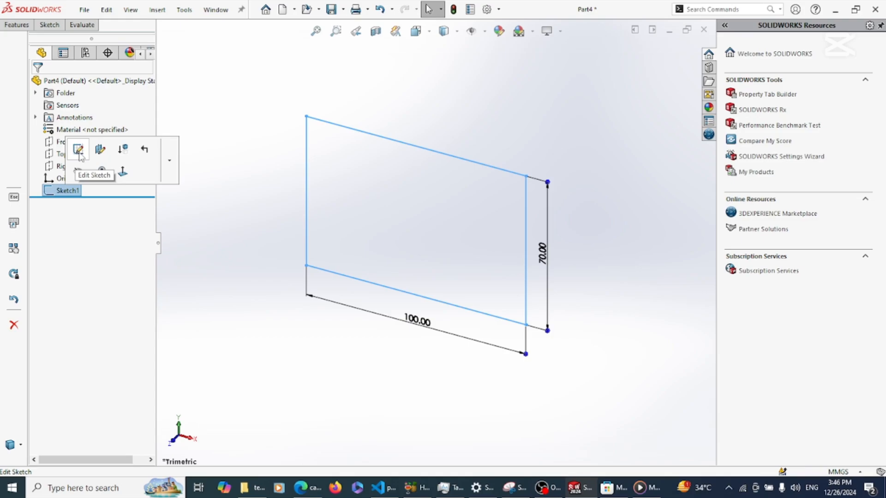
pyautogui.rightClick(67, 193)
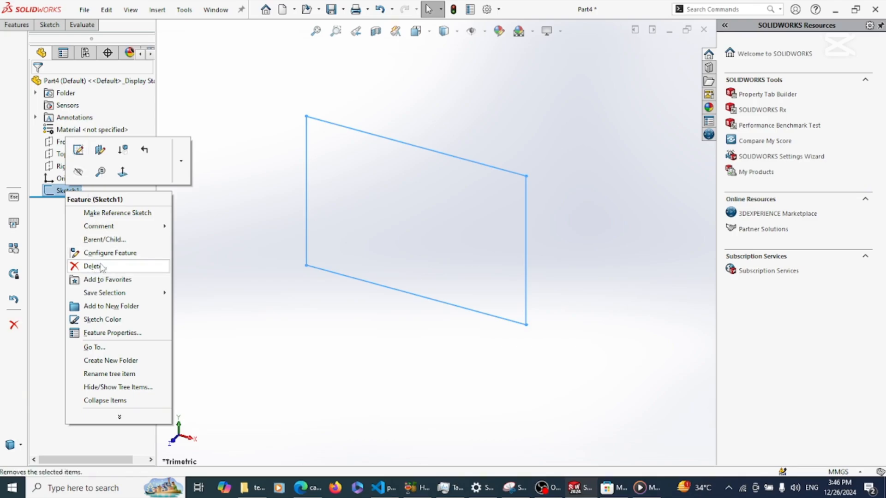
pyautogui.click(221, 262)
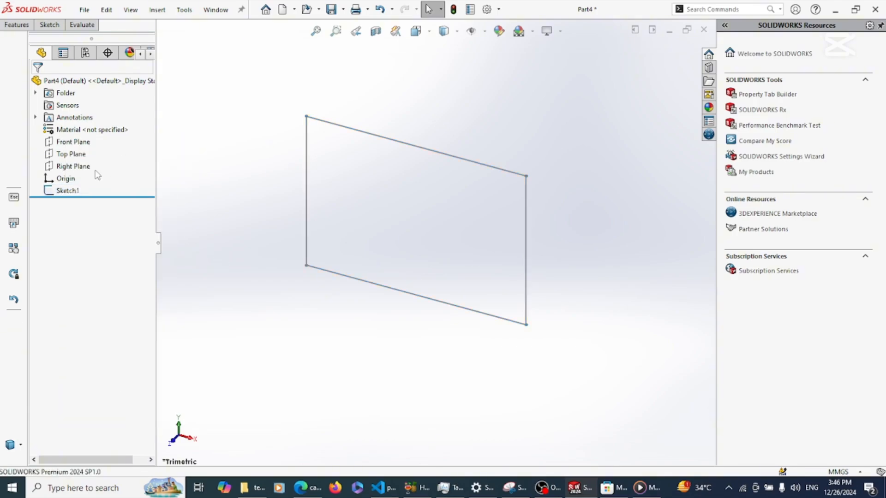
pyautogui.click(69, 191)
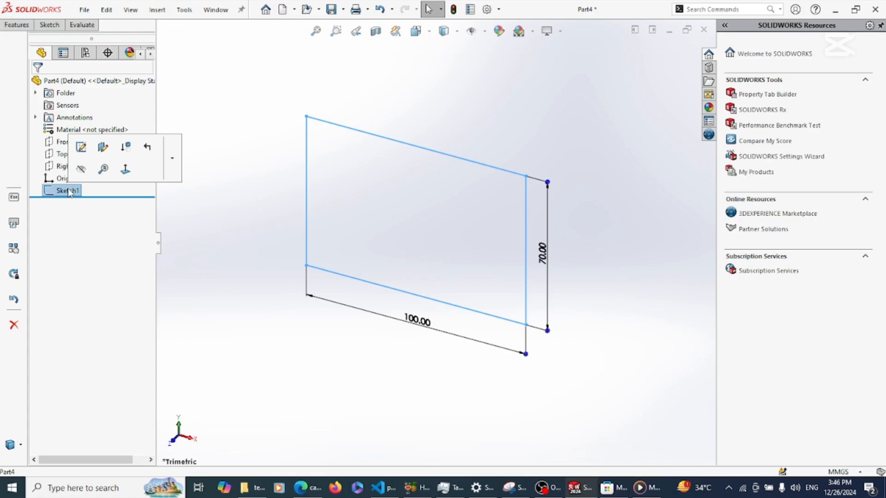
pyautogui.click(82, 150)
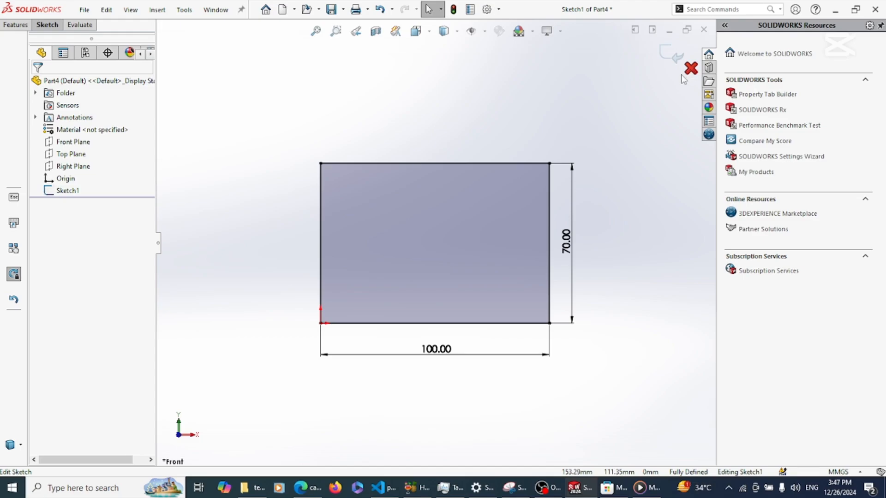
# - Extrude the rectangle sketch into a solid block with a blind depth of 60 mm and clear the selection
pyautogui.click(20, 27)
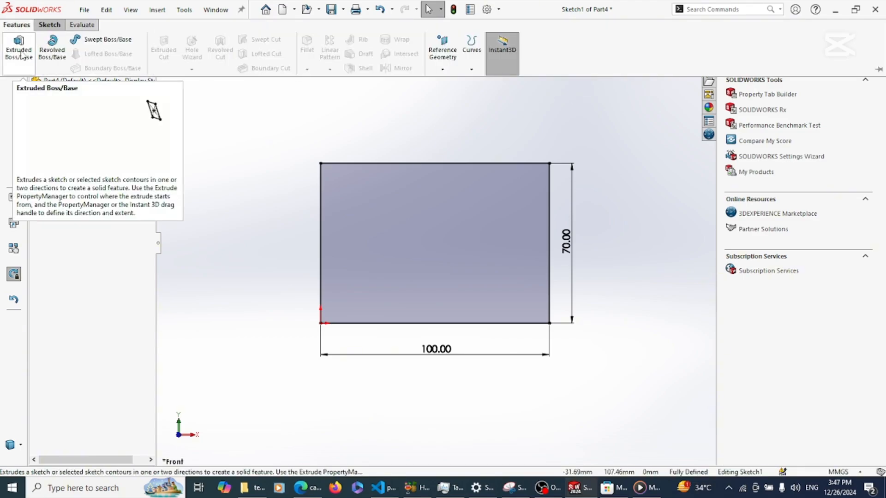
pyautogui.click(20, 50)
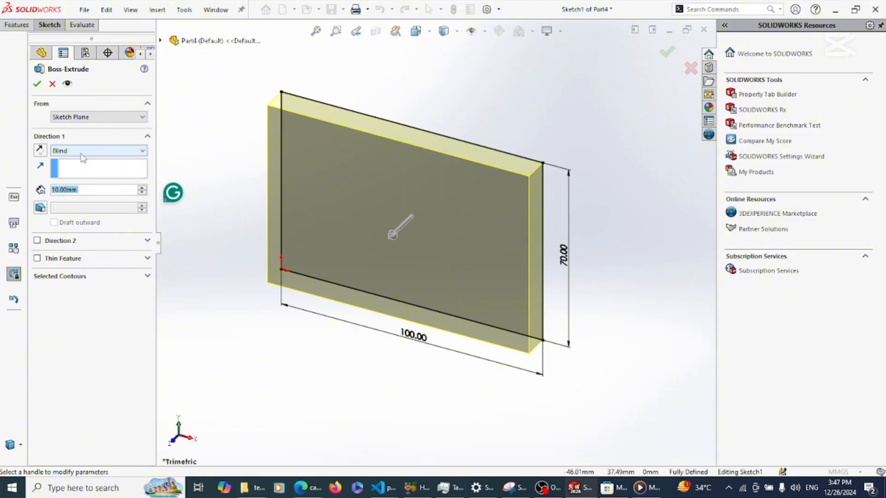
pyautogui.click(143, 188)
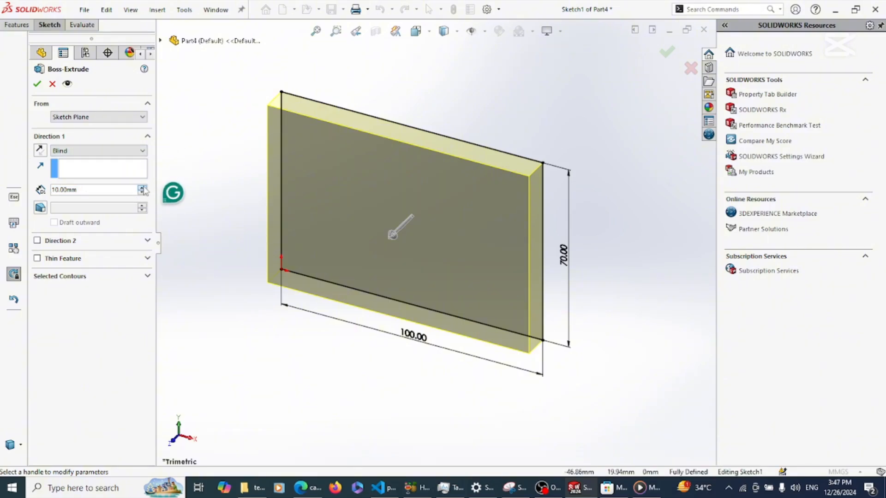
pyautogui.click(142, 188)
pyautogui.click(142, 187)
pyautogui.click(143, 187)
pyautogui.click(142, 187)
pyautogui.click(143, 193)
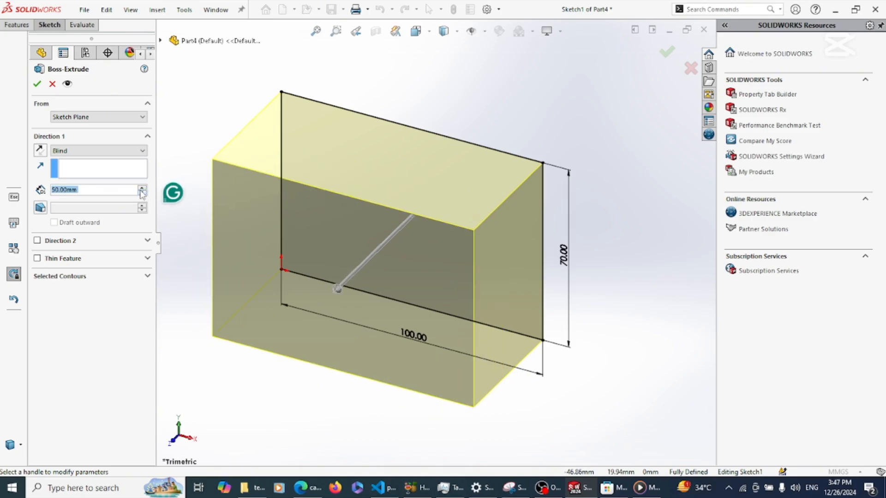
pyautogui.click(141, 189)
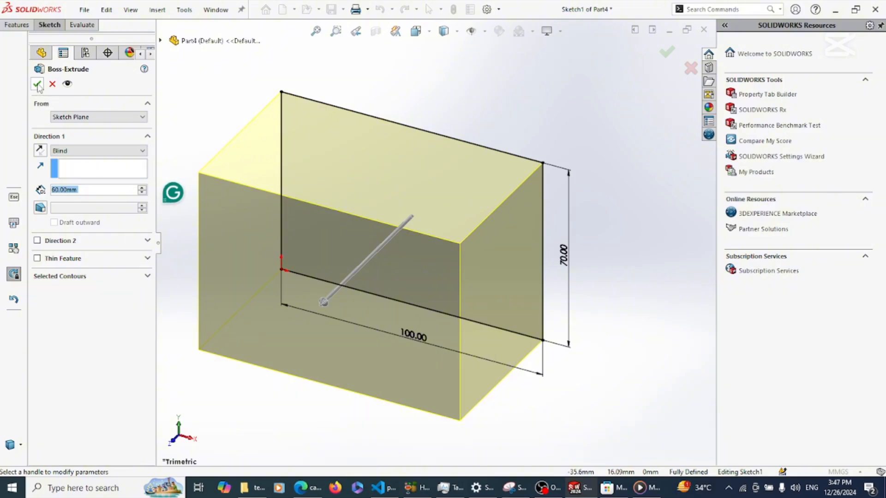
pyautogui.click(37, 85)
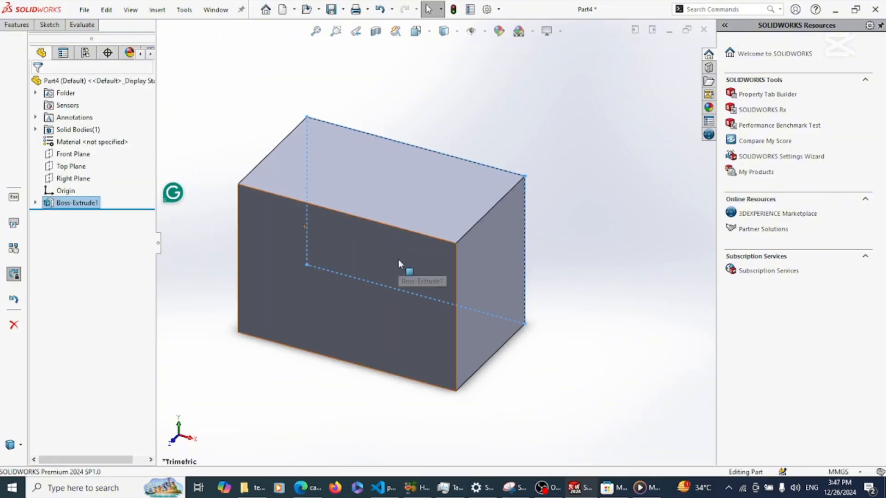
pyautogui.scroll(2, 431, 253)
pyautogui.click(564, 257)
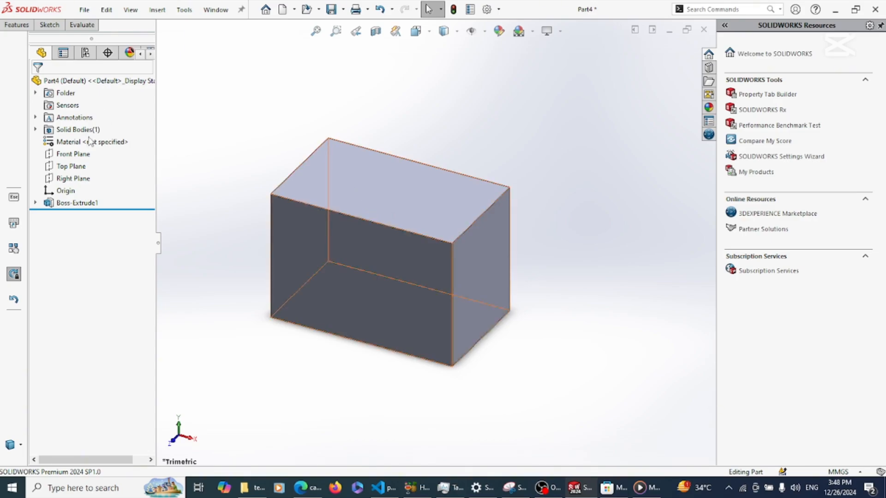
# - Show the Front, Top and Right planes around the block
pyautogui.click(74, 154)
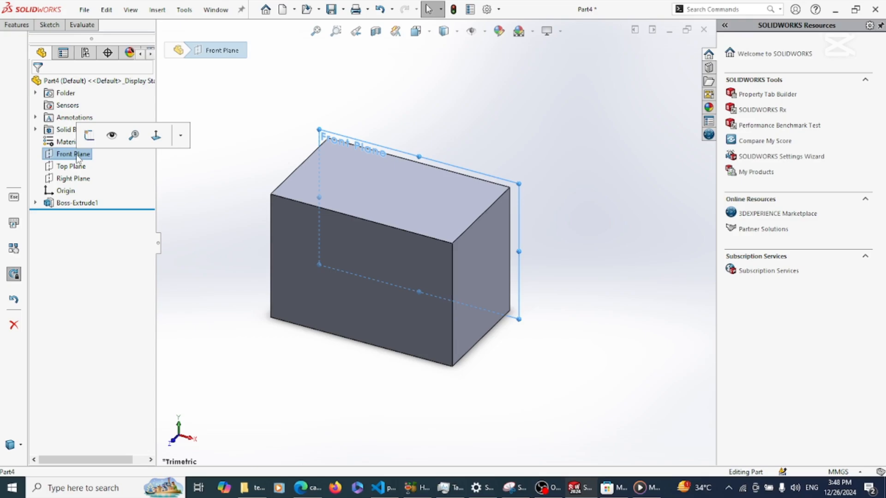
pyautogui.click(240, 145)
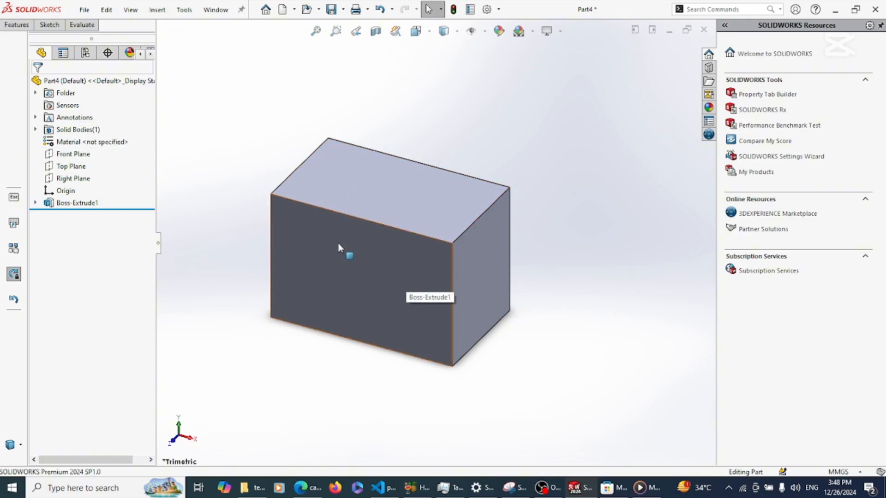
pyautogui.click(74, 155)
pyautogui.rightClick(74, 156)
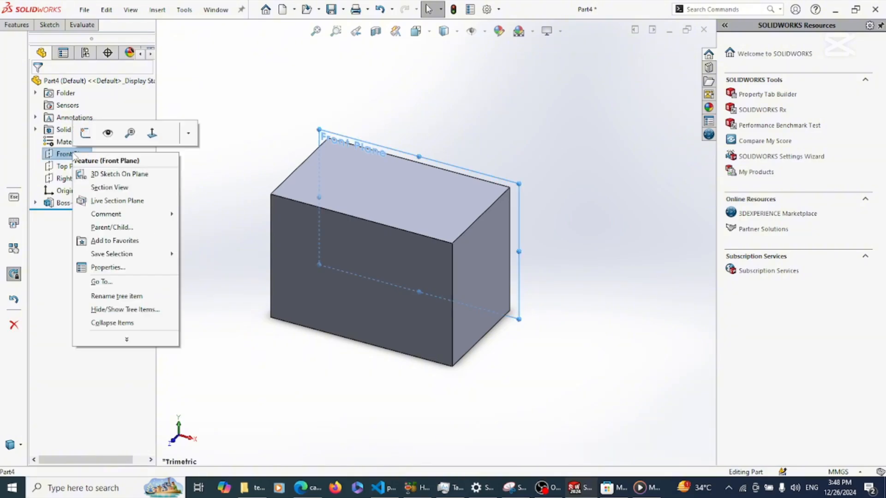
pyautogui.click(105, 134)
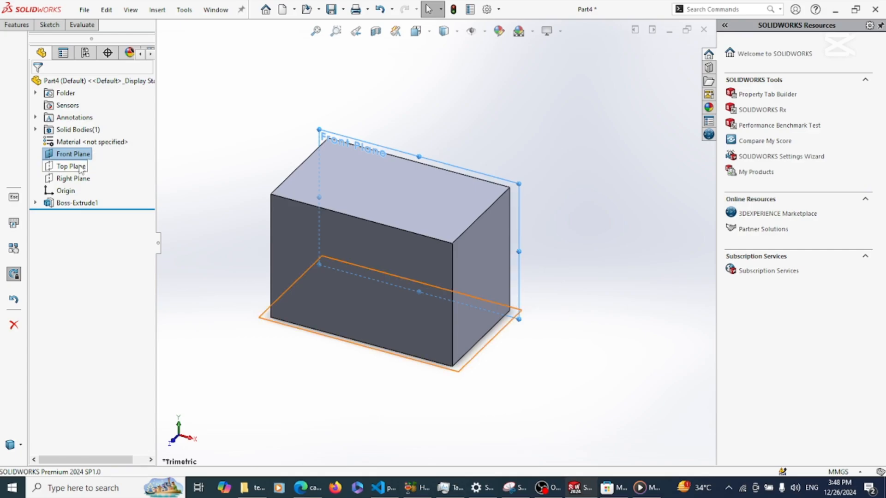
pyautogui.rightClick(81, 170)
pyautogui.click(112, 148)
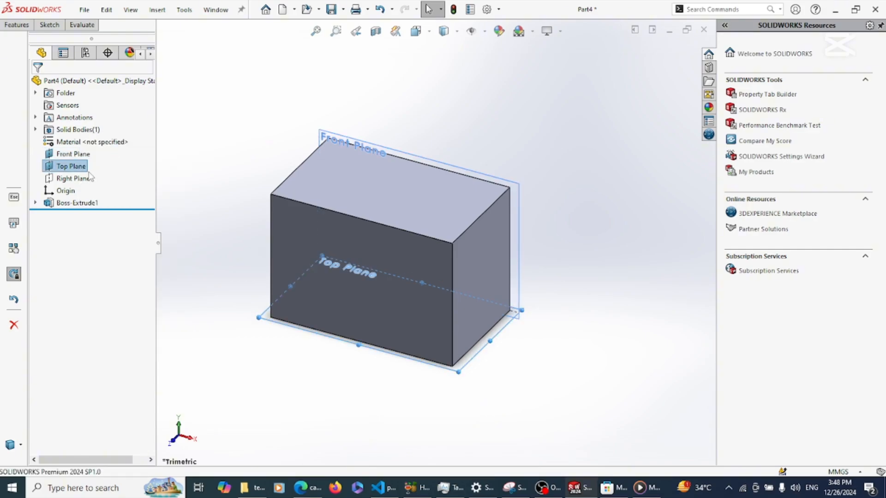
pyautogui.click(83, 179)
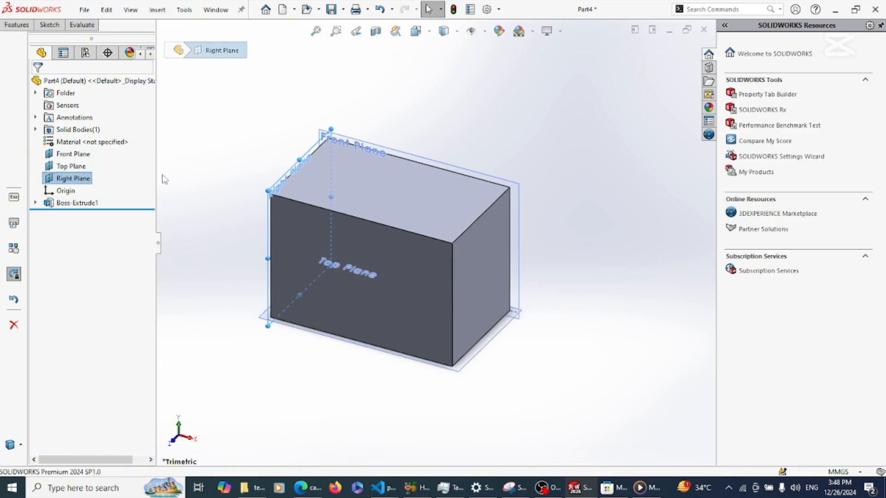
pyautogui.click(235, 120)
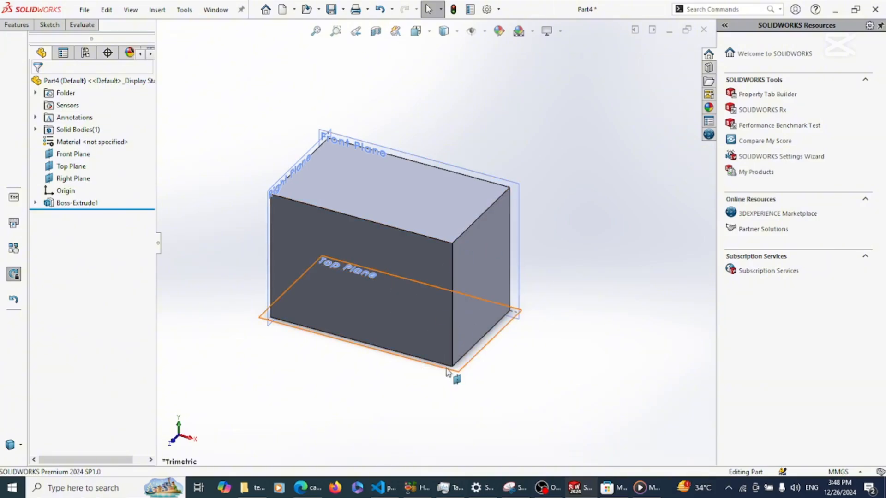
# - Start a new sketch on the block's right end face and clear the face selection
pyautogui.click(481, 284)
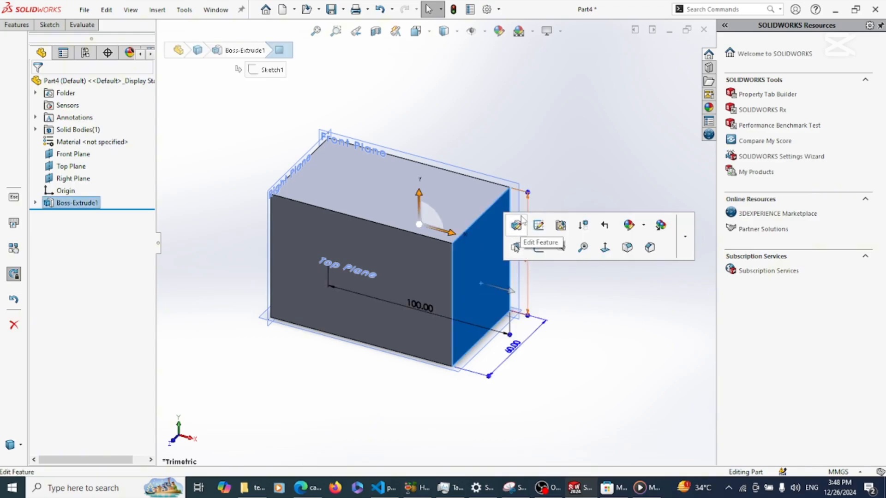
pyautogui.click(48, 25)
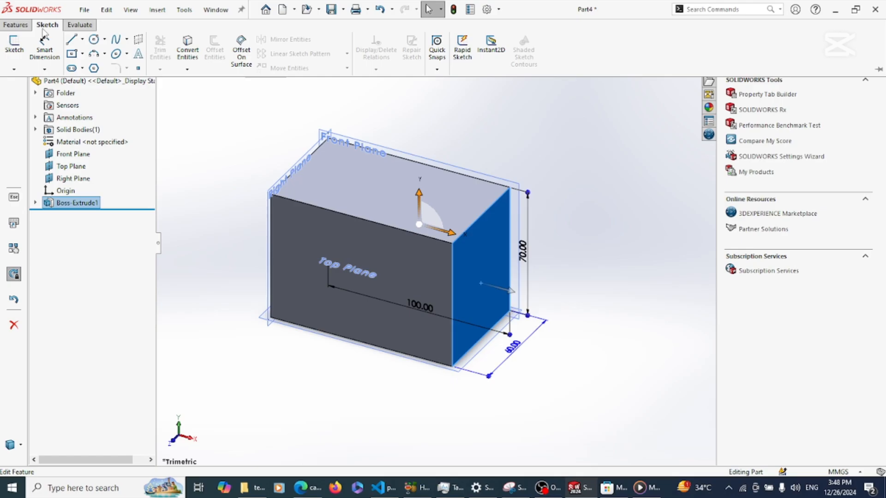
pyautogui.click(13, 46)
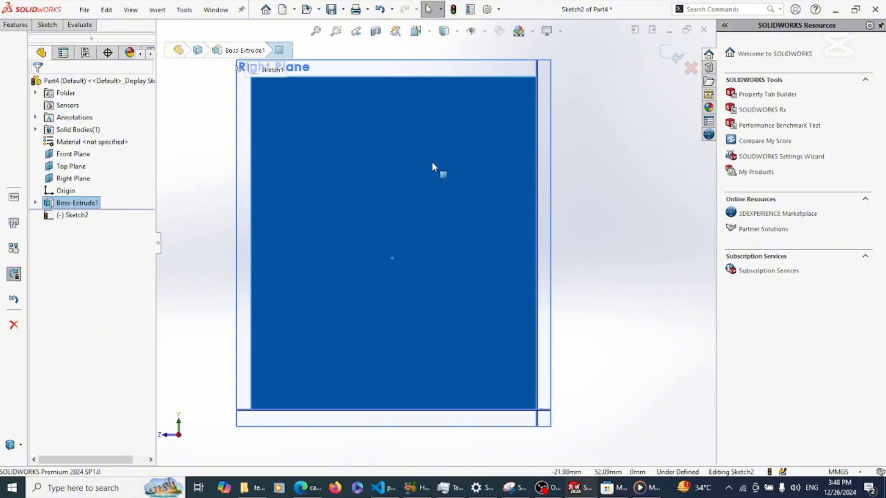
pyautogui.scroll(2, 431, 162)
pyautogui.click(209, 267)
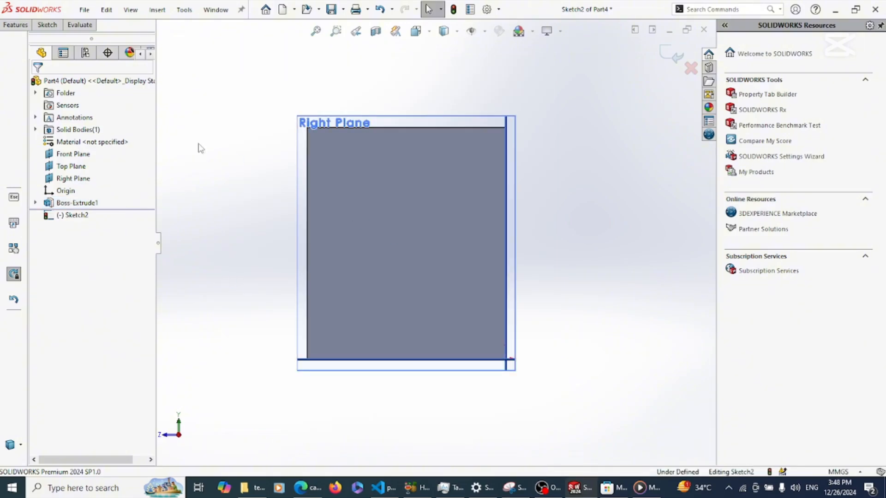
# - Sketch a vertical straight slot near the middle of the face, about 37.3 mm between centres and about 15.8 mm wide
pyautogui.click(41, 26)
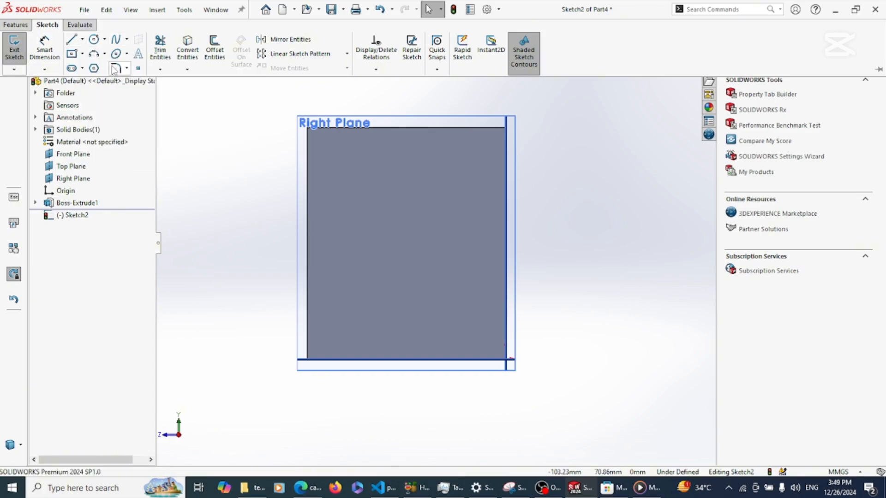
pyautogui.click(83, 70)
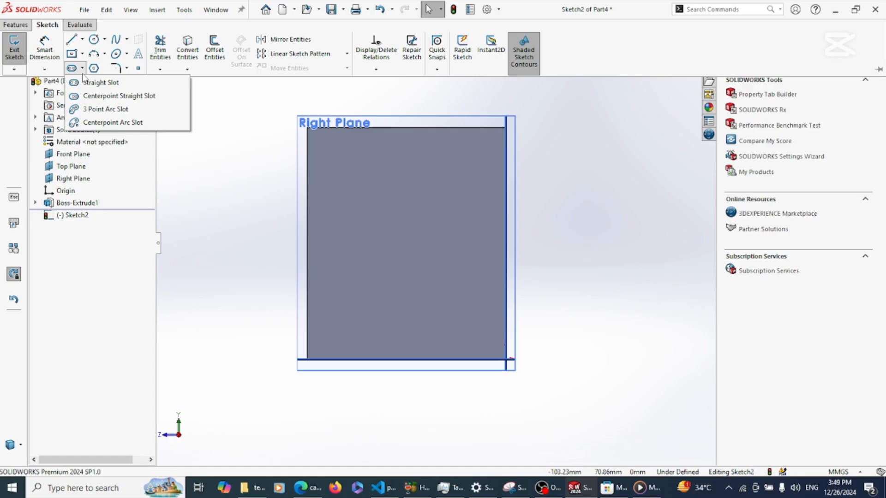
pyautogui.click(93, 83)
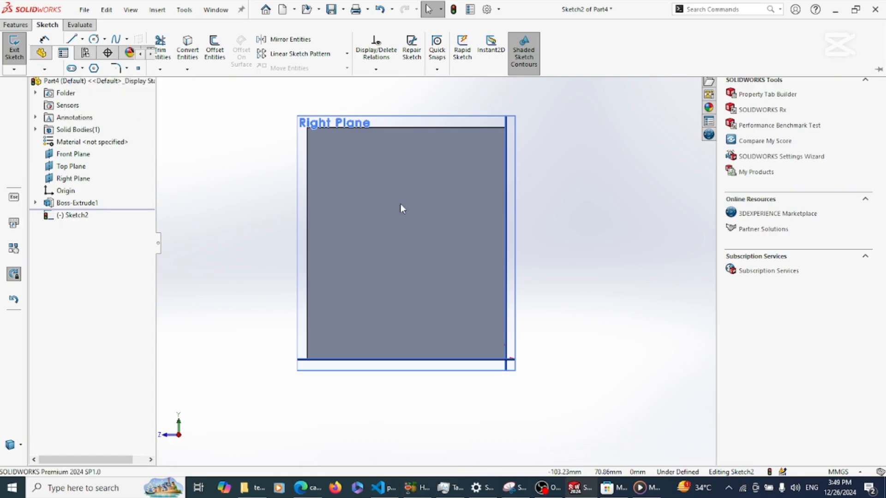
pyautogui.click(402, 178)
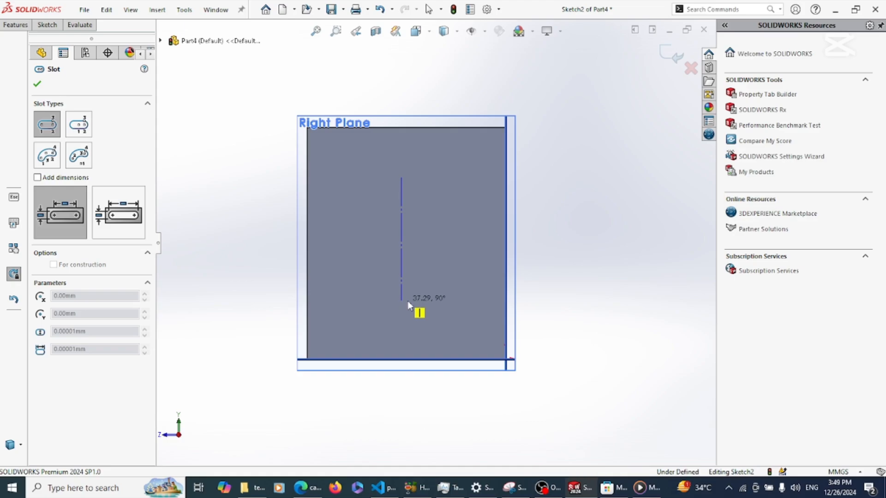
pyautogui.click(408, 301)
pyautogui.click(426, 301)
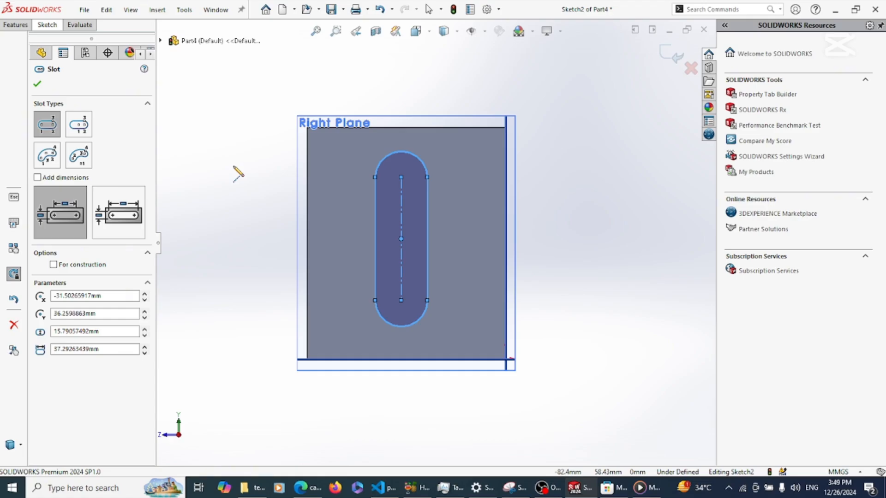
# - Dimension the slot's centre-to-centre length and set it to 25 mm
pyautogui.click(50, 28)
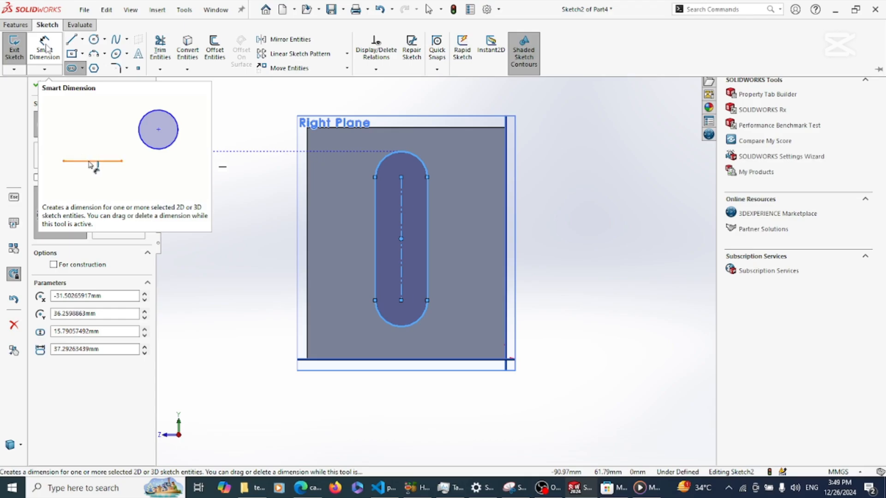
pyautogui.press('Escape')
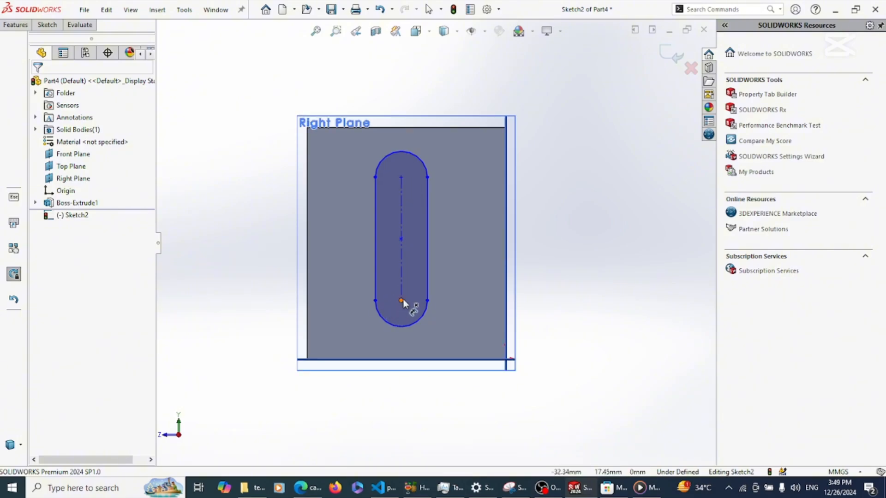
pyautogui.click(403, 271)
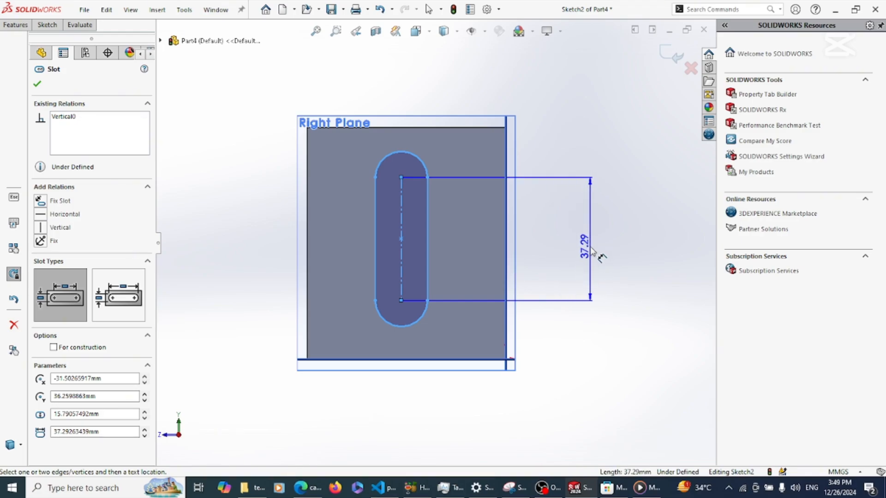
pyautogui.click(567, 254)
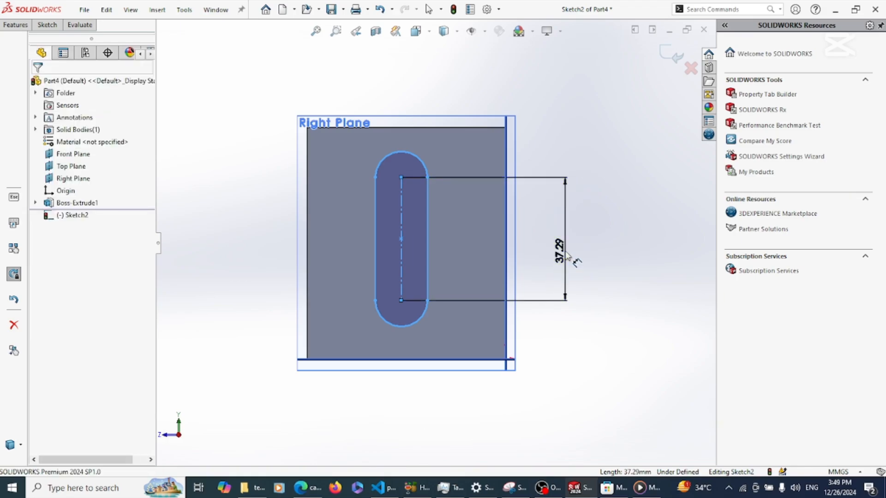
pyautogui.doubleClick(567, 254)
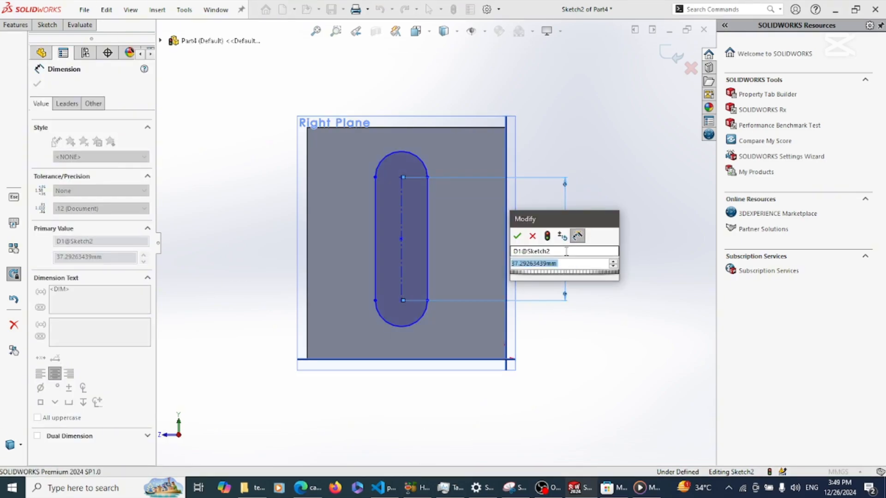
pyautogui.press('Return')
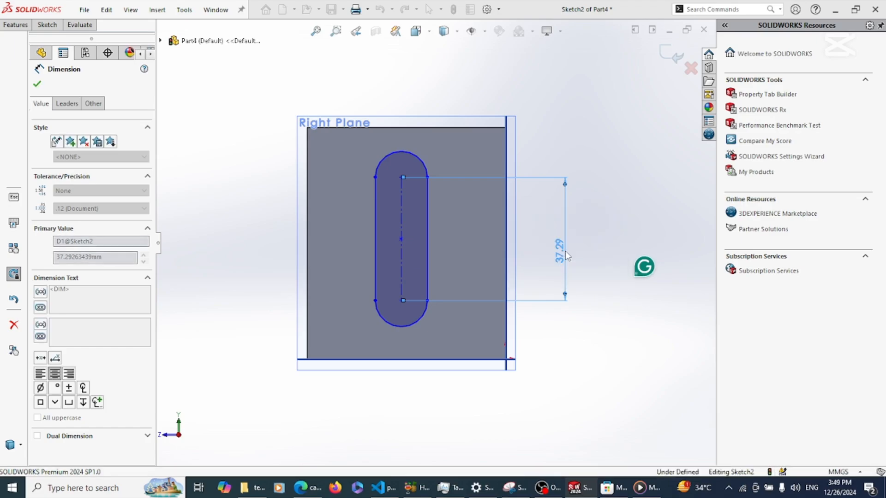
pyautogui.click(578, 221)
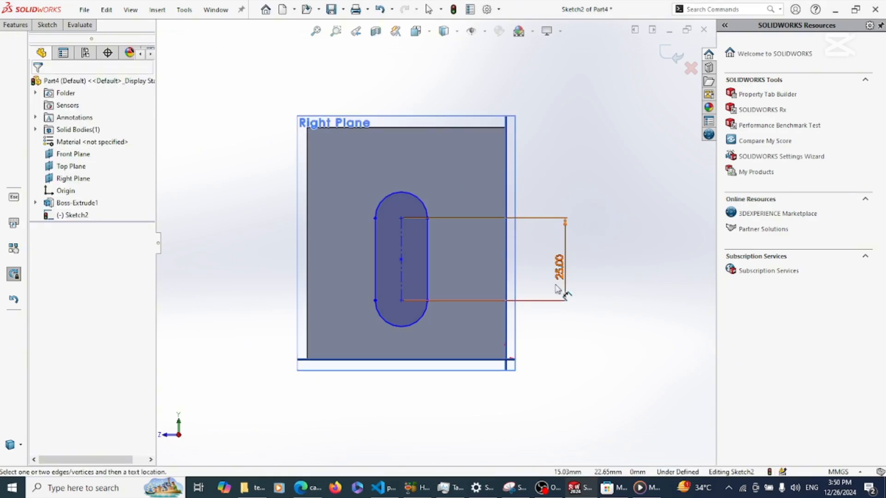
# - Undo the slot's 25 mm length change together with its dimension, and deselect the slot
pyautogui.hotkey('ctrl', 'z')
pyautogui.hotkey('ctrl', 'z')
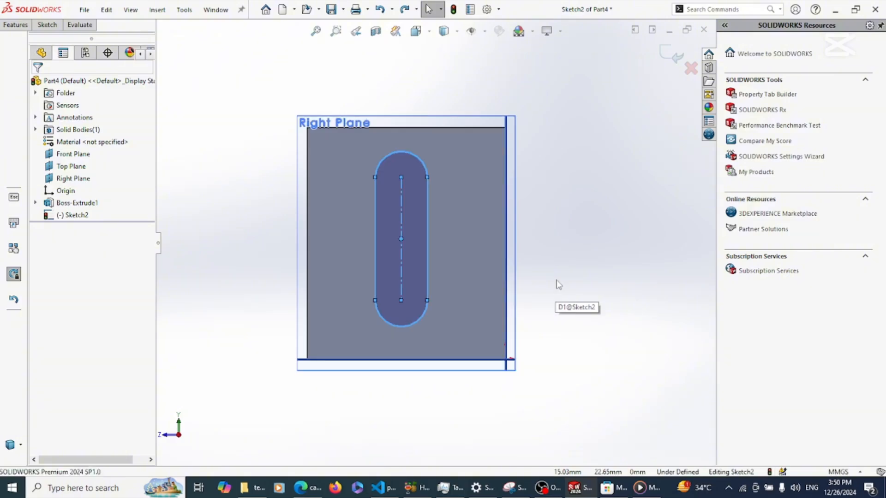
pyautogui.click(575, 258)
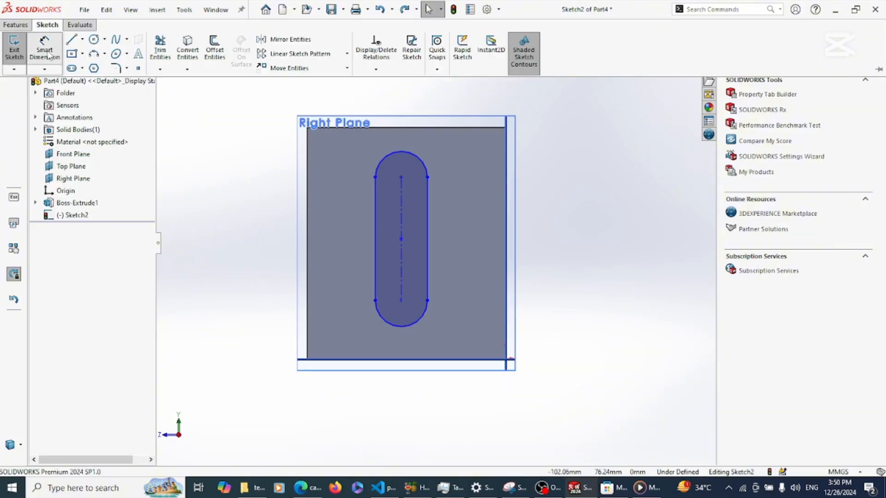
# - Dimension the distance between the slot's two arc centres and set it to 25 mm
pyautogui.click(402, 203)
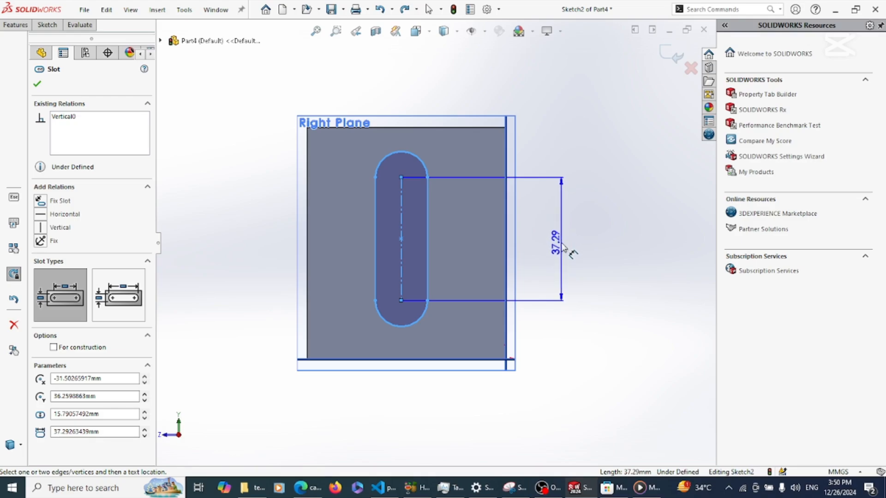
pyautogui.click(562, 248)
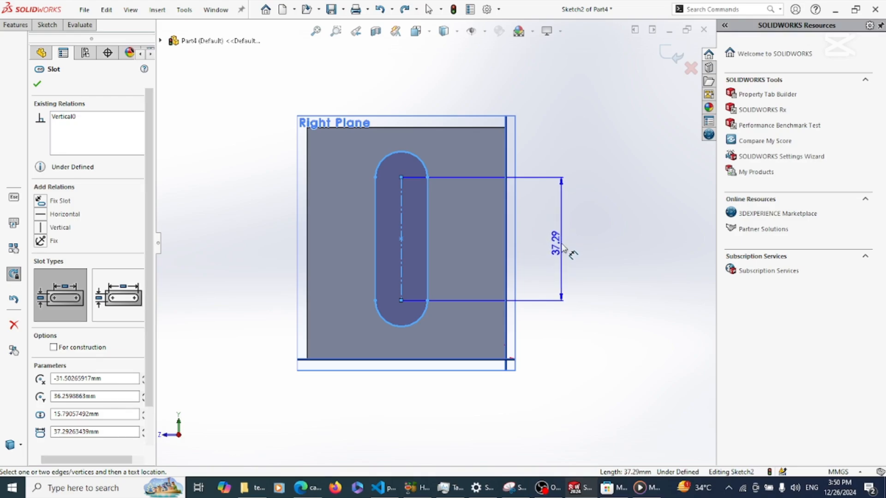
pyautogui.doubleClick(559, 247)
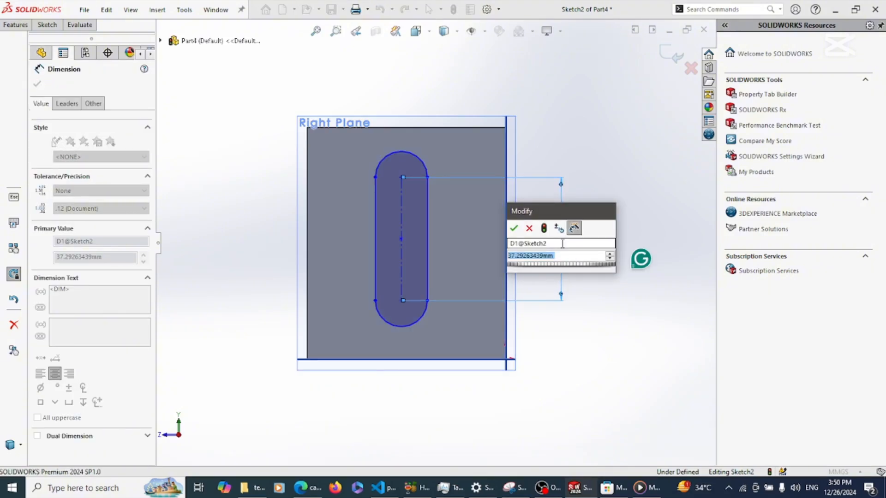
pyautogui.write('25')
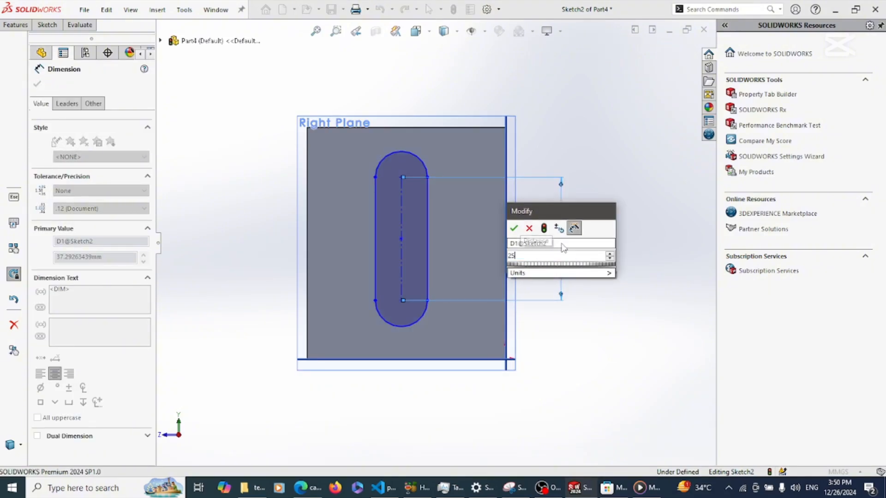
pyautogui.press('Return')
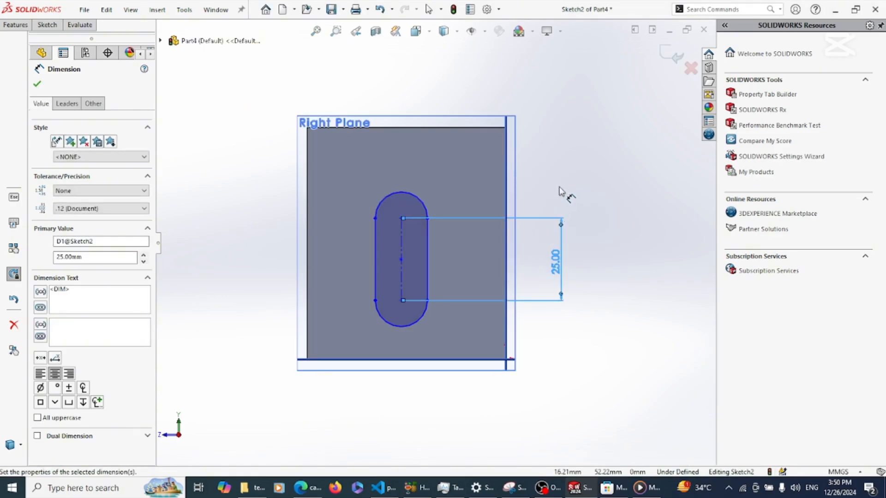
pyautogui.click(560, 192)
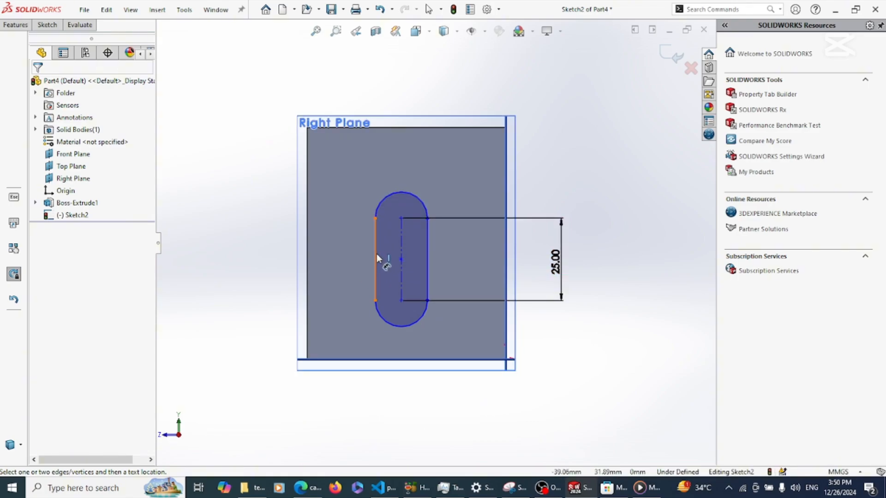
pyautogui.press('Escape')
# - Dimension the radius of the slot's upper end arc and set it to 10 mm
pyautogui.click(413, 196)
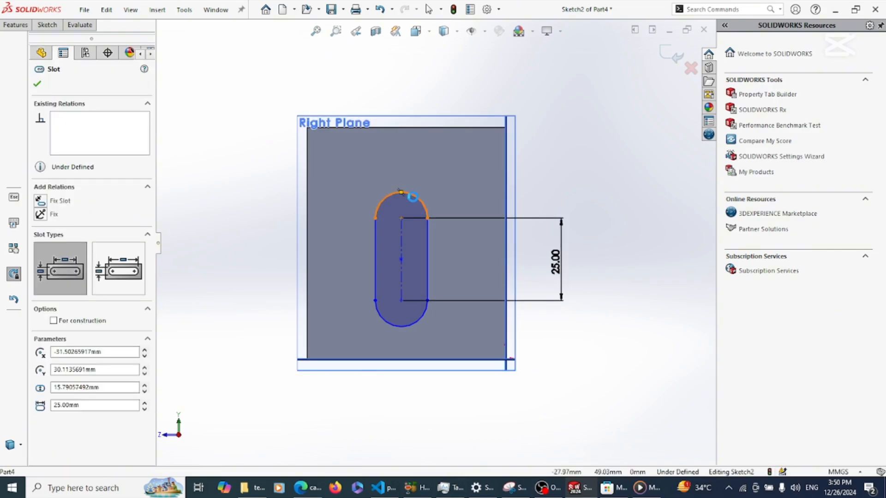
pyautogui.click(417, 196)
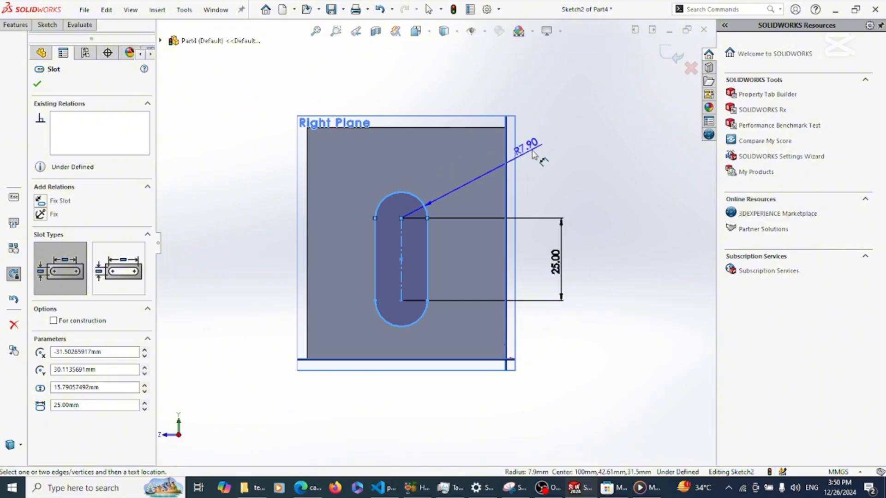
pyautogui.click(534, 154)
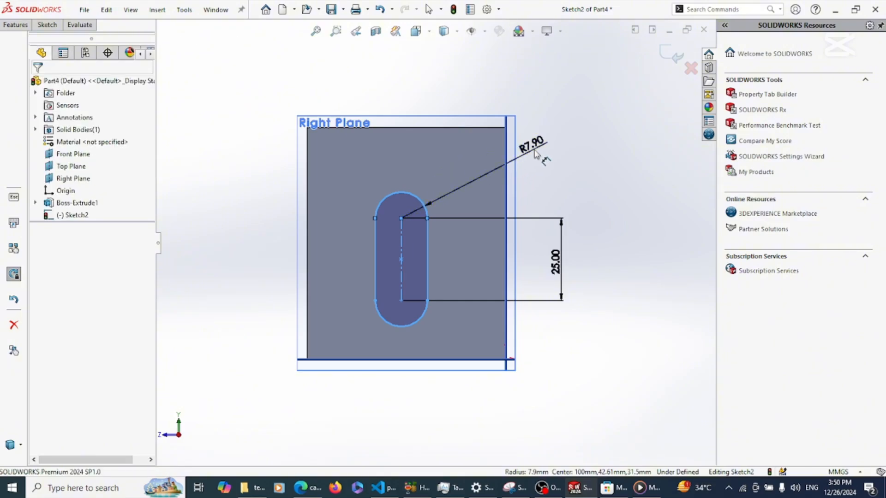
pyautogui.write('10')
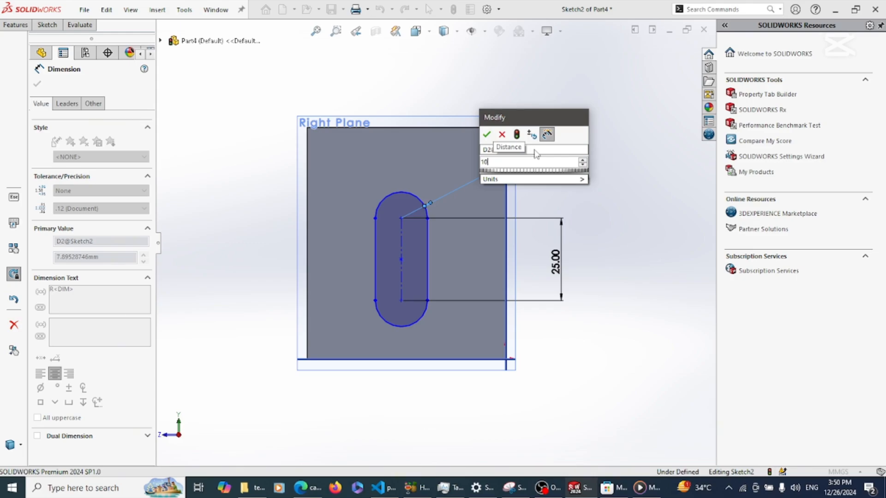
pyautogui.press('Return')
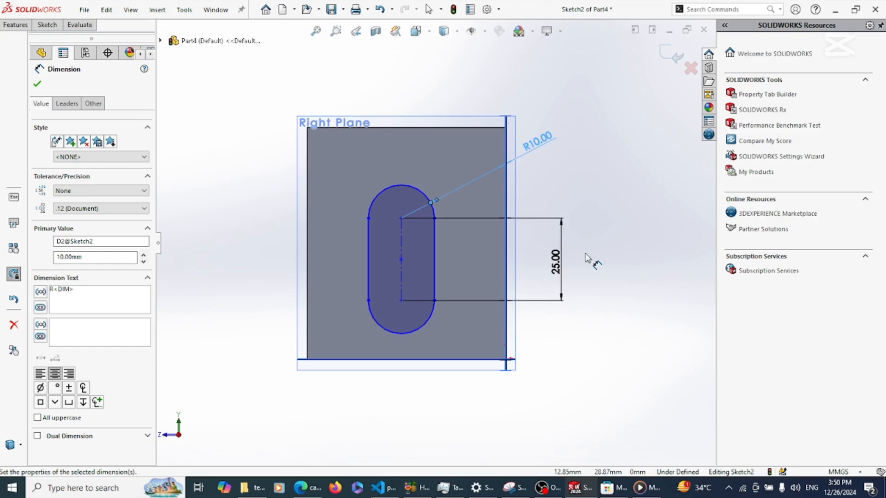
pyautogui.click(670, 188)
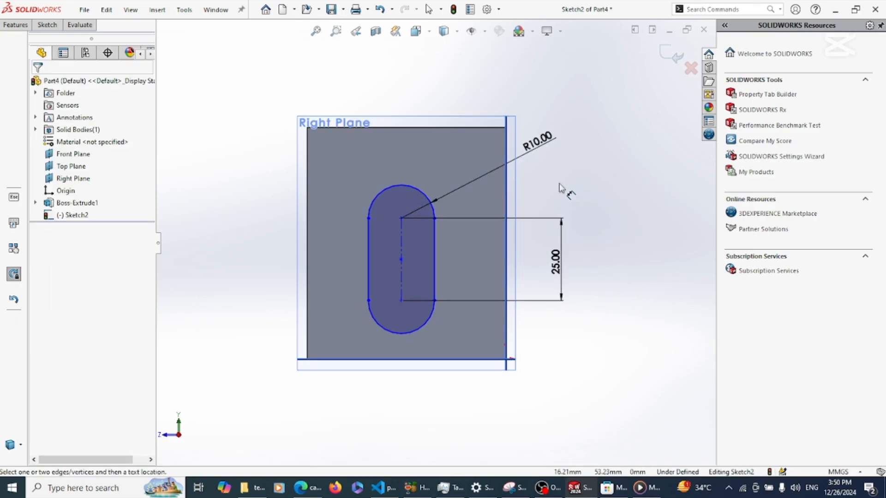
pyautogui.press('Escape')
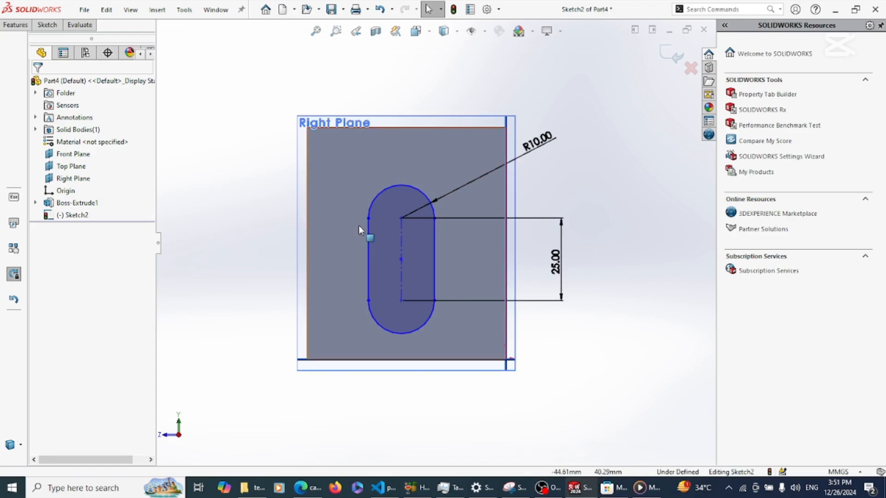
# - Shift the slot sideways on the face by about 0.8 mm and clear the selection
pyautogui.moveTo(402, 231); pyautogui.dragTo(372, 224)
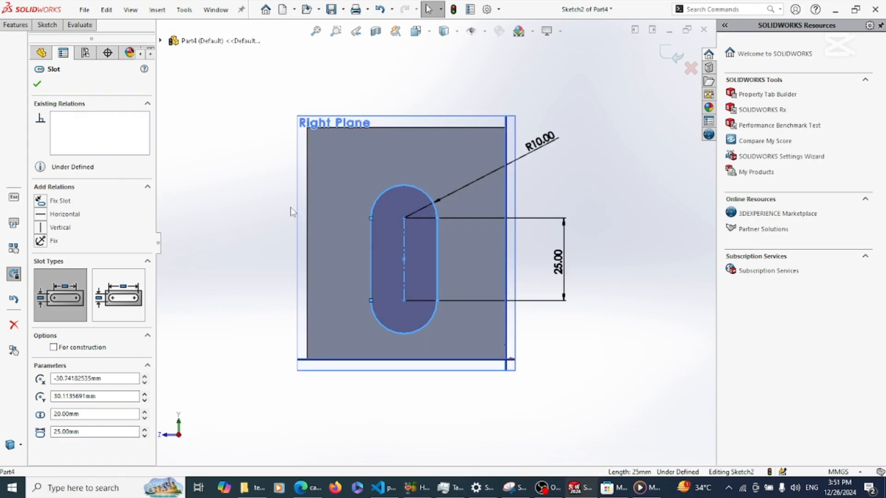
pyautogui.press('Escape')
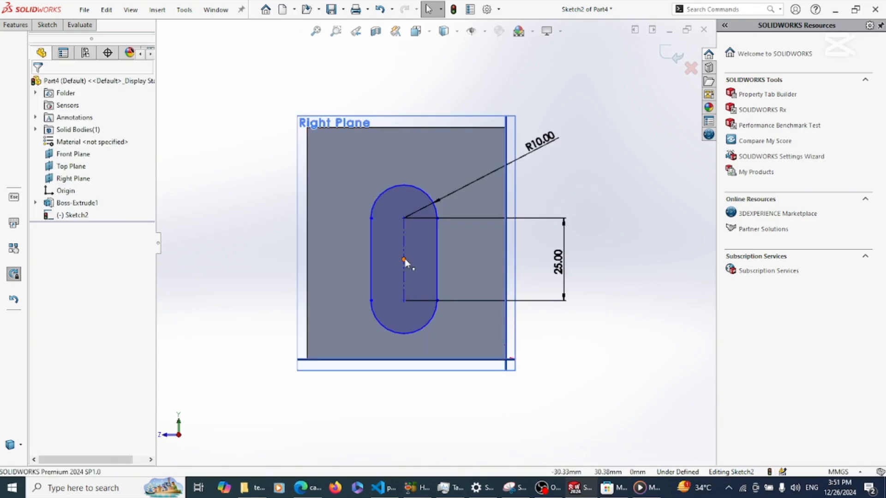
pyautogui.click(404, 261)
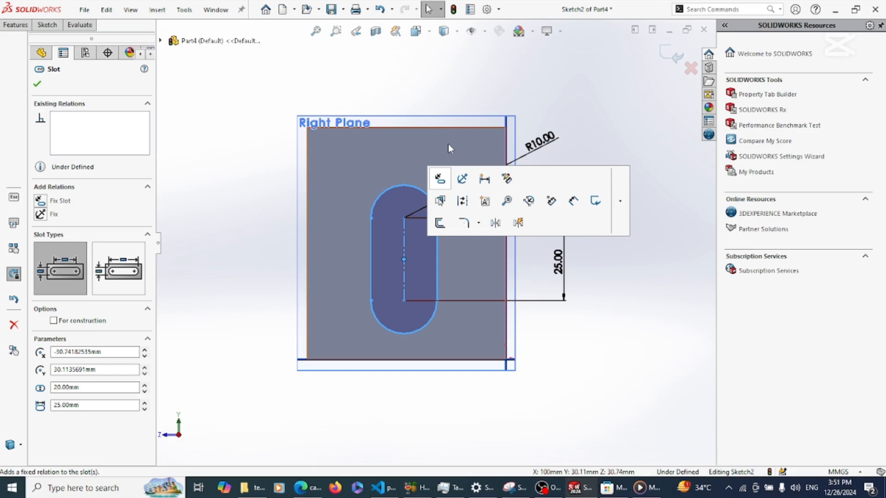
pyautogui.click(264, 239)
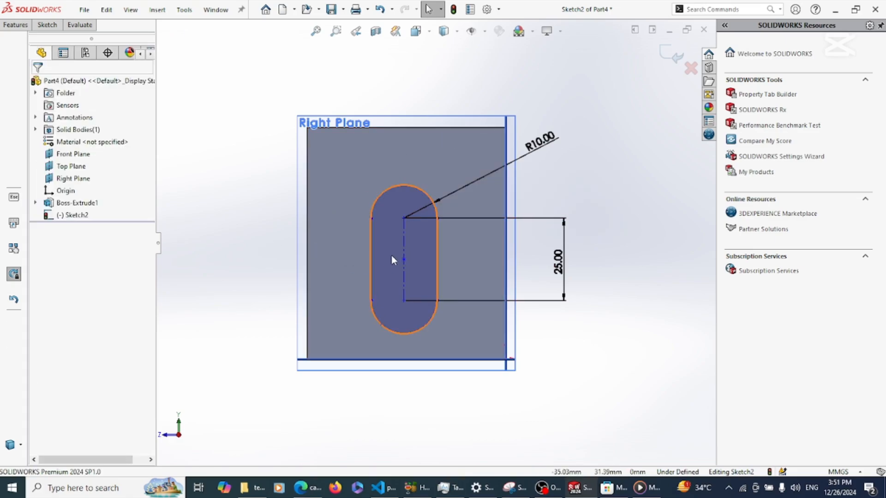
# - Add a Vertical relation between the slot's centre point and the midpoint of the face's top edge
pyautogui.click(404, 260)
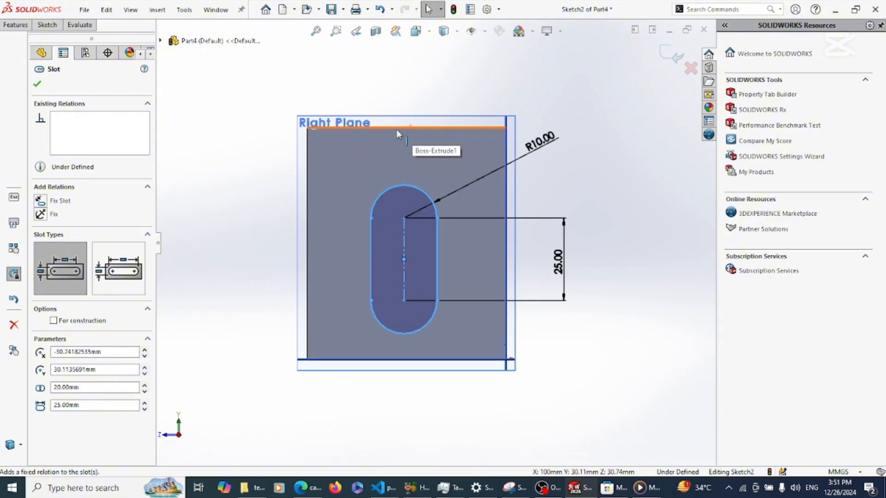
pyautogui.press('Escape')
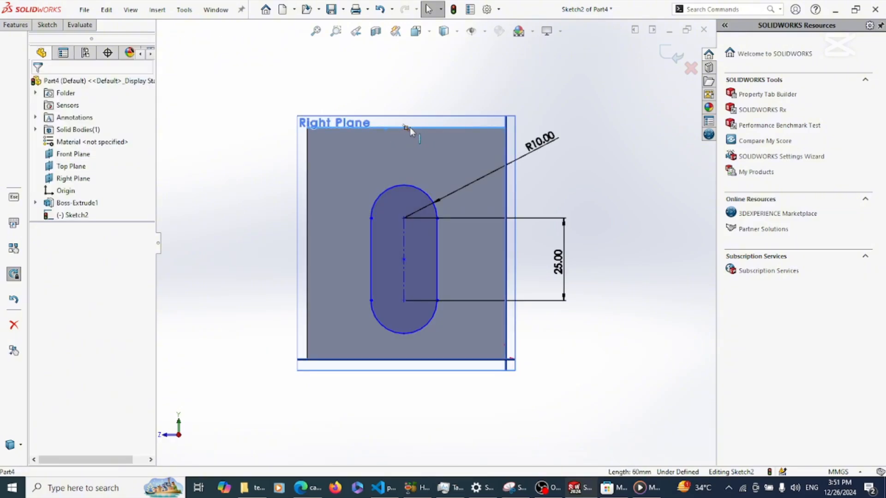
pyautogui.click(406, 128)
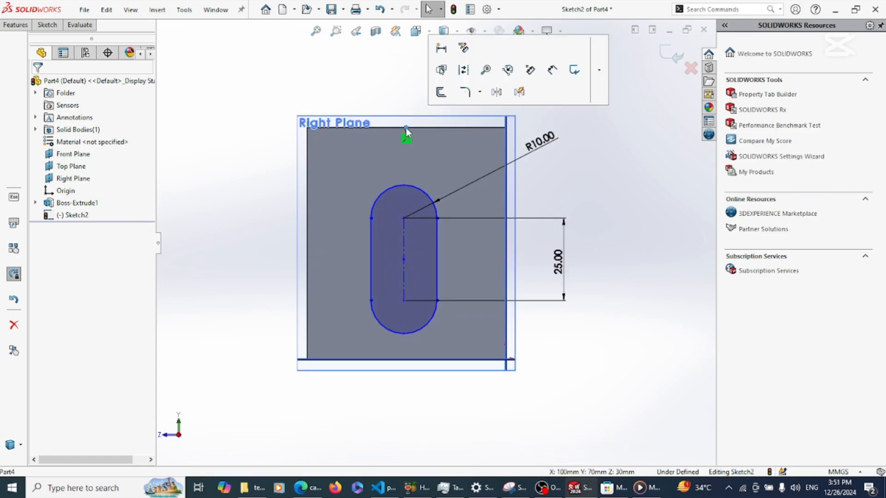
pyautogui.keyDown('ctrl'); pyautogui.click(404, 261); pyautogui.keyUp('ctrl')
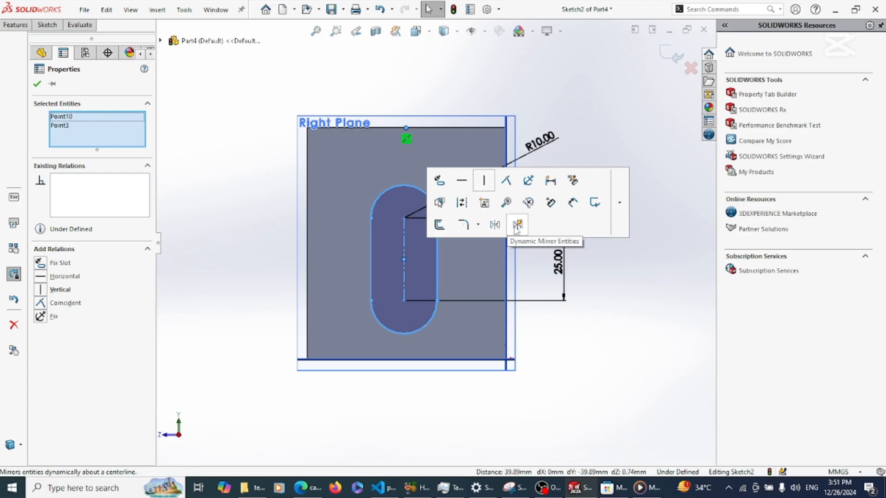
pyautogui.click(41, 291)
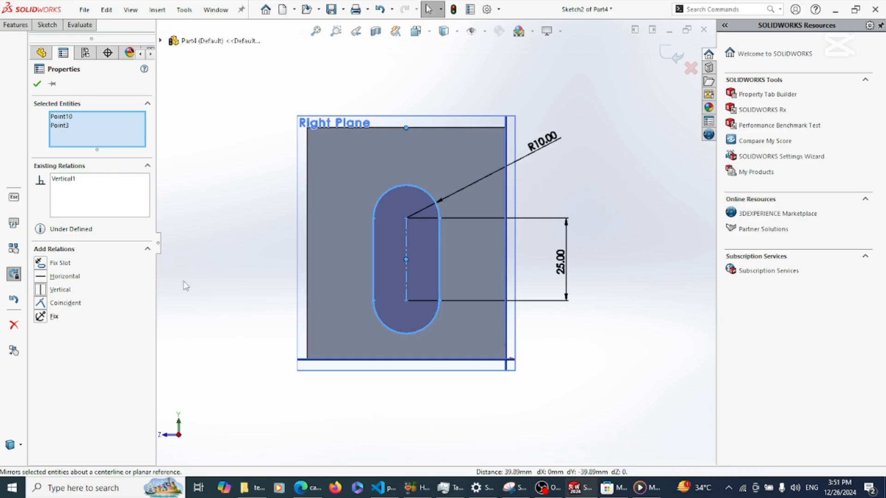
pyautogui.press('Escape')
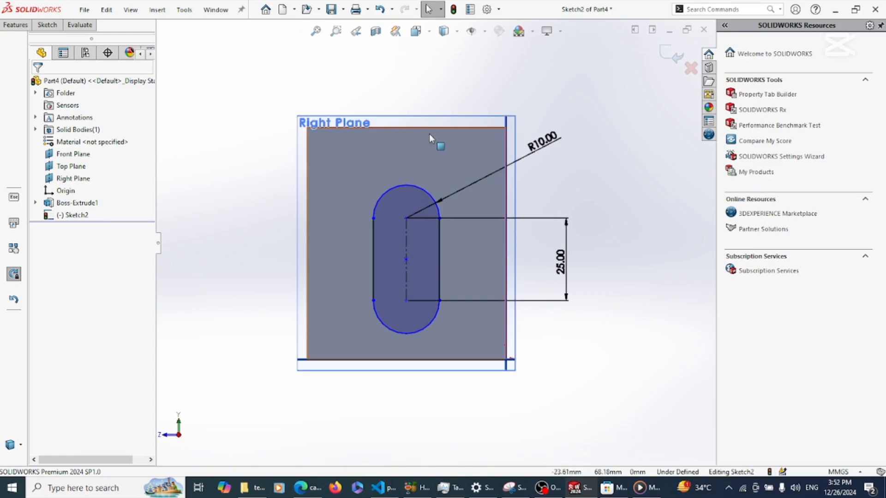
# - Move the slot upward on the face so its centre sits about 33 mm above the bottom edge, and deselect it
pyautogui.press('Down')
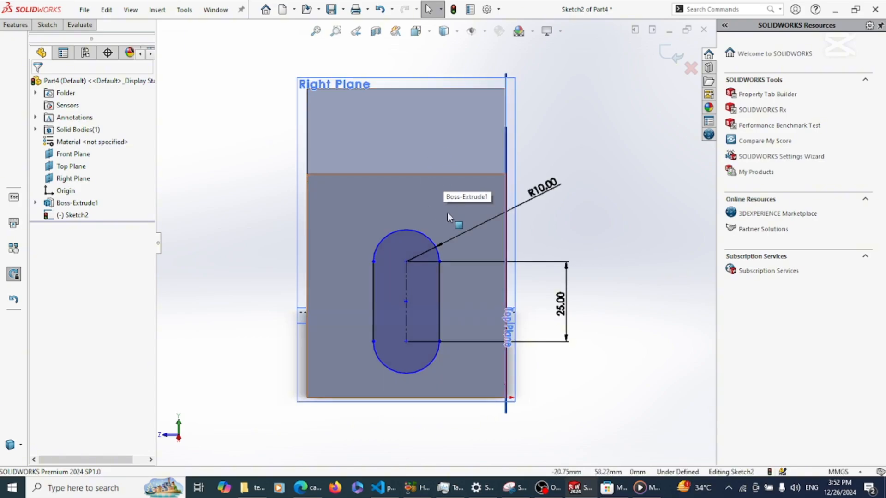
pyautogui.press('Up')
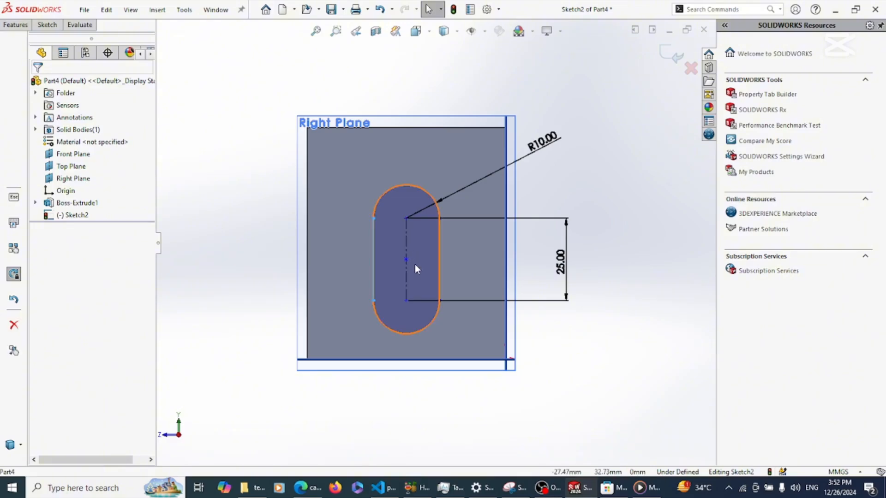
pyautogui.moveTo(415, 265); pyautogui.dragTo(420, 229)
pyautogui.moveTo(417, 240); pyautogui.dragTo(417, 245)
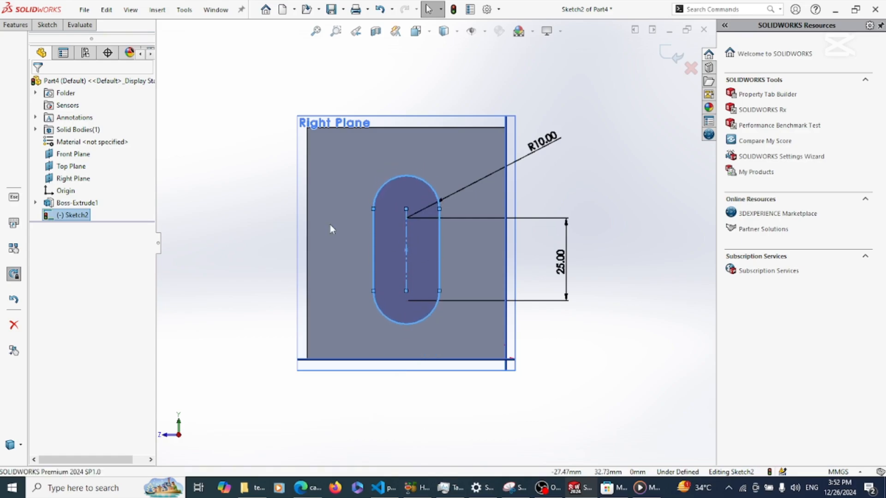
pyautogui.click(246, 212)
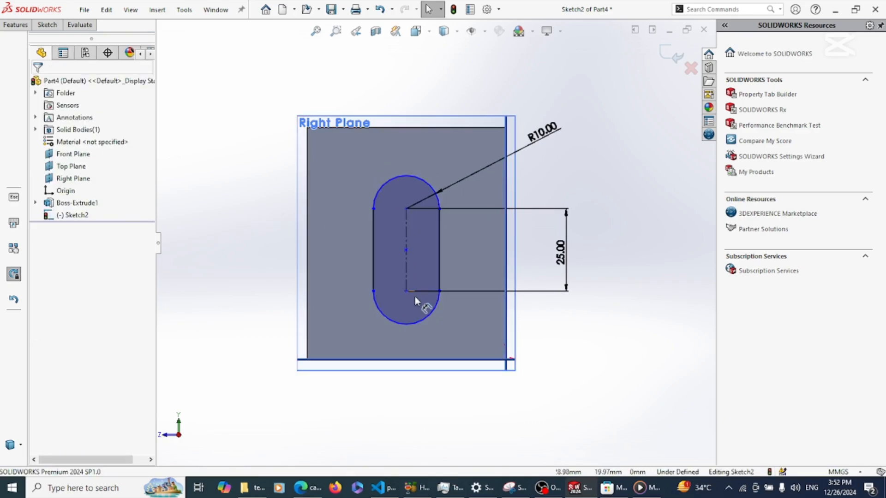
# - Dimension the height of the slot's centre point above the face's bottom edge and set it to 36 mm
pyautogui.click(46, 25)
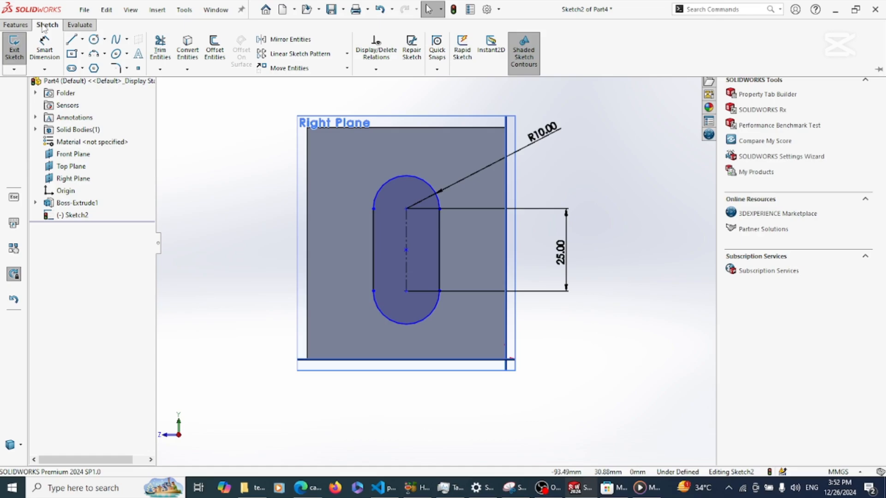
pyautogui.click(45, 40)
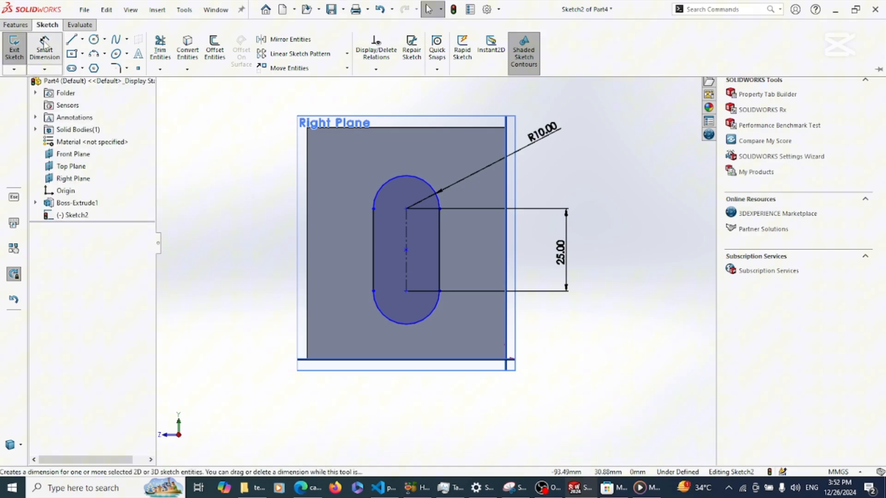
pyautogui.click(406, 251)
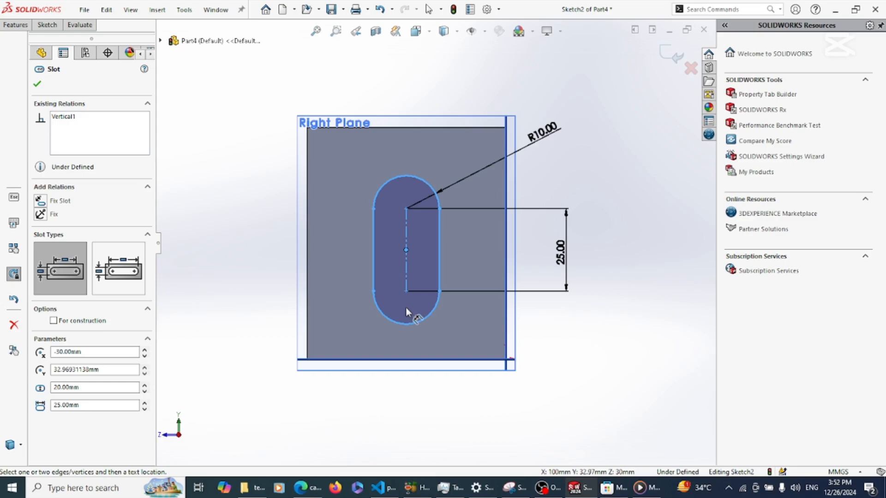
pyautogui.click(241, 297)
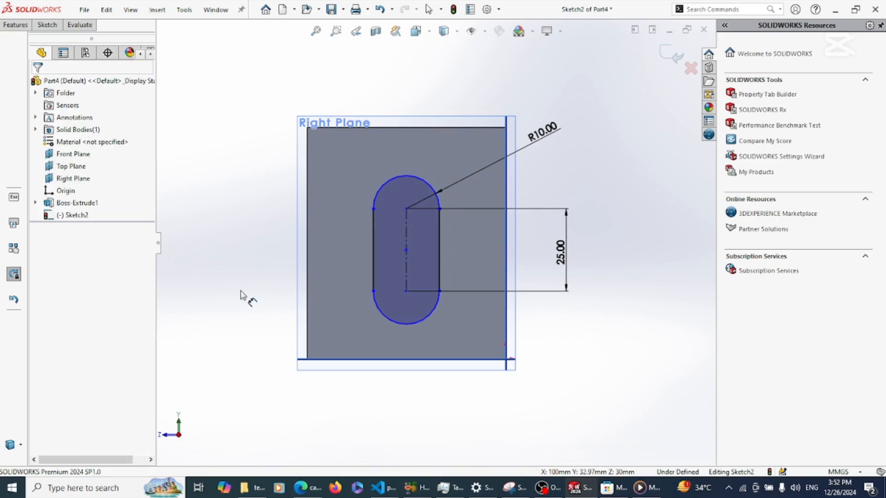
pyautogui.click(406, 253)
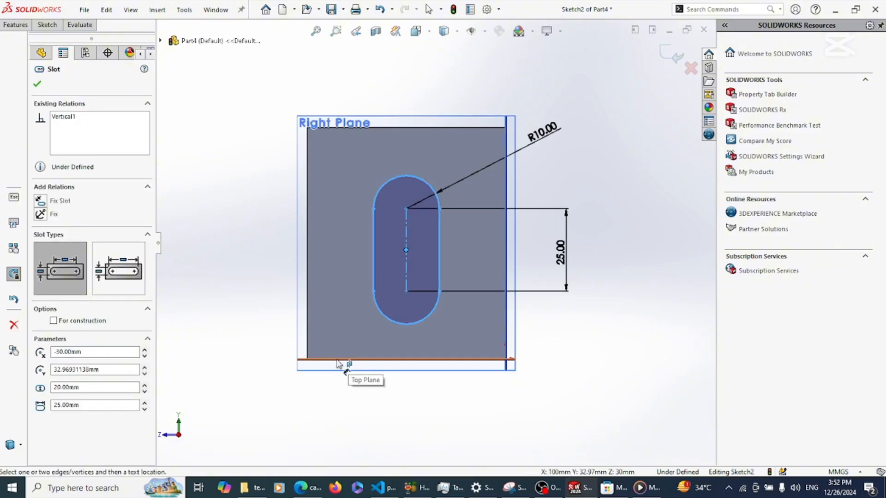
pyautogui.click(348, 359)
pyautogui.click(250, 330)
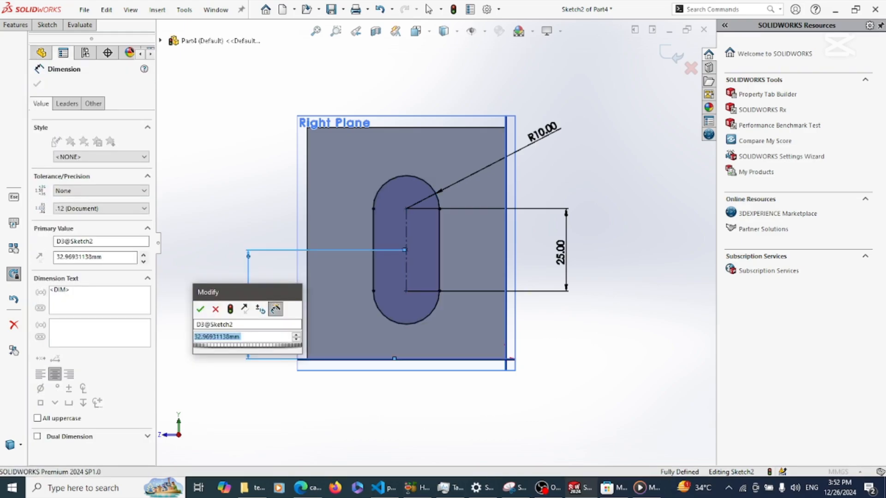
pyautogui.press('Return')
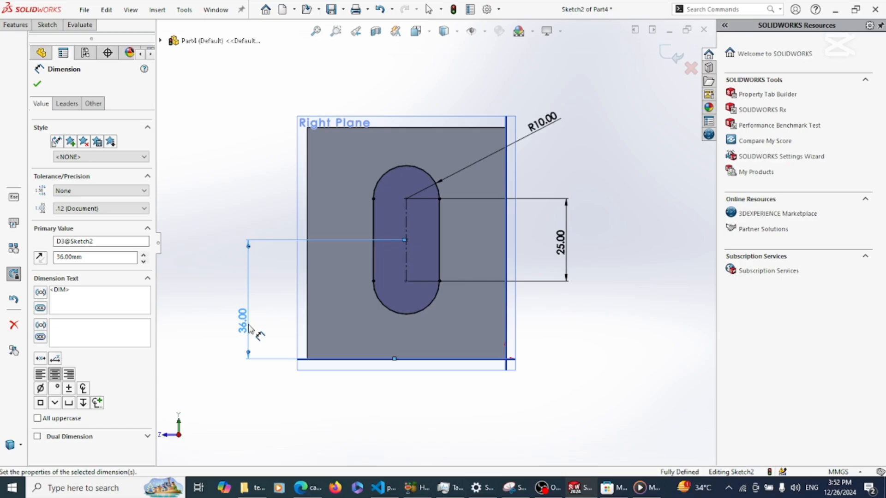
pyautogui.click(266, 304)
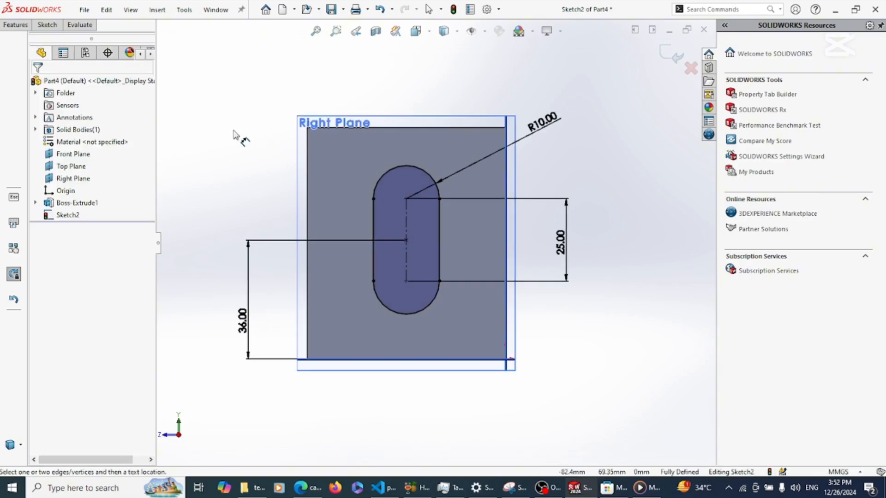
# - Leave the dimension tool and examine the block and the slot sketch on its end face from several angles
pyautogui.press('Right')
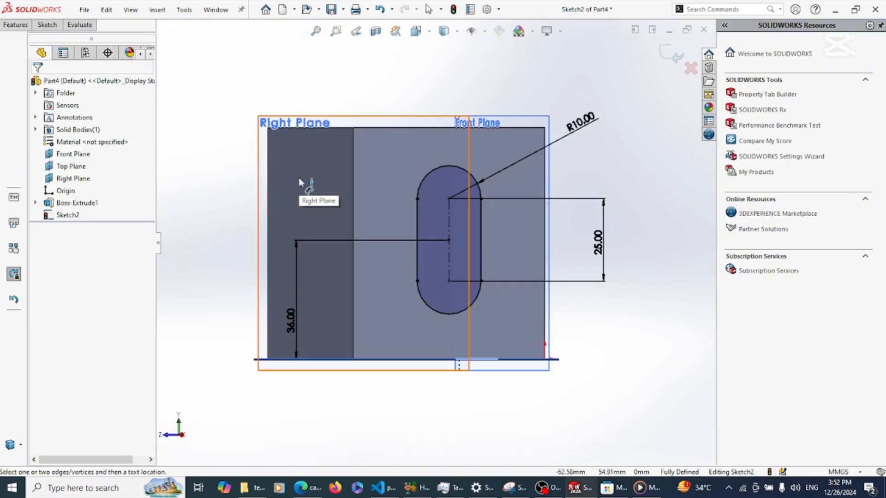
pyautogui.press('Down')
pyautogui.press('Down')
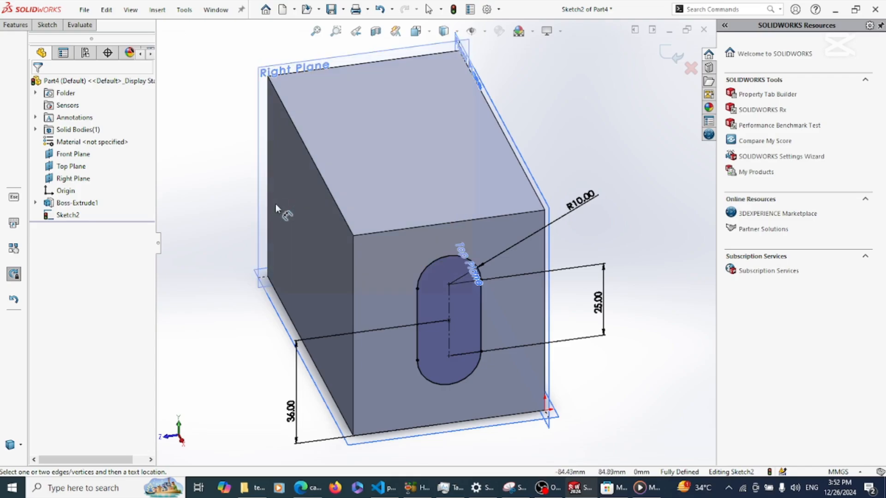
pyautogui.press('Escape')
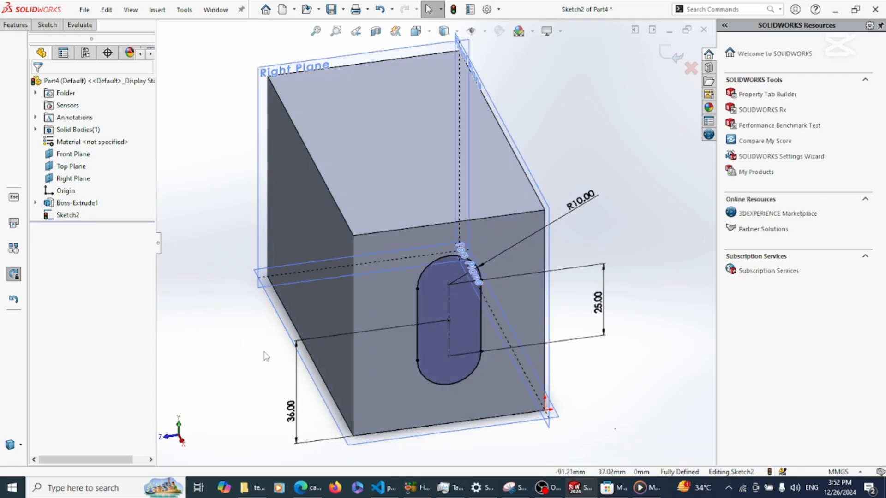
pyautogui.click(66, 208)
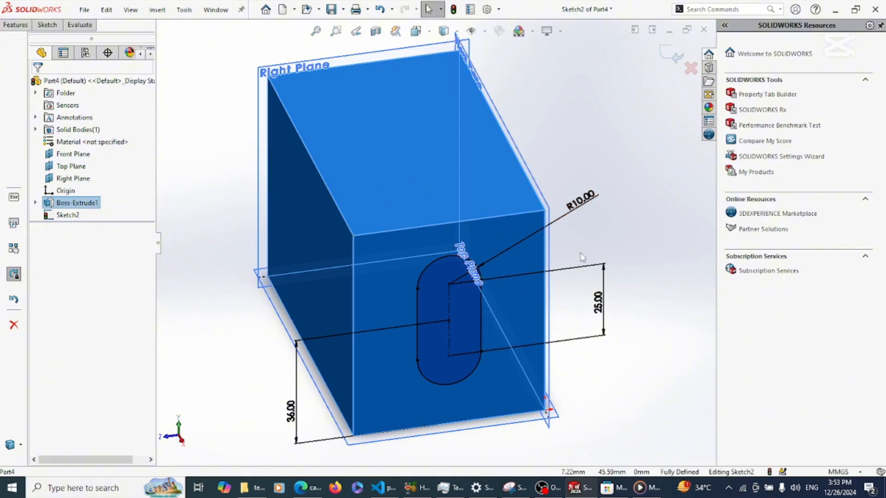
pyautogui.click(605, 227)
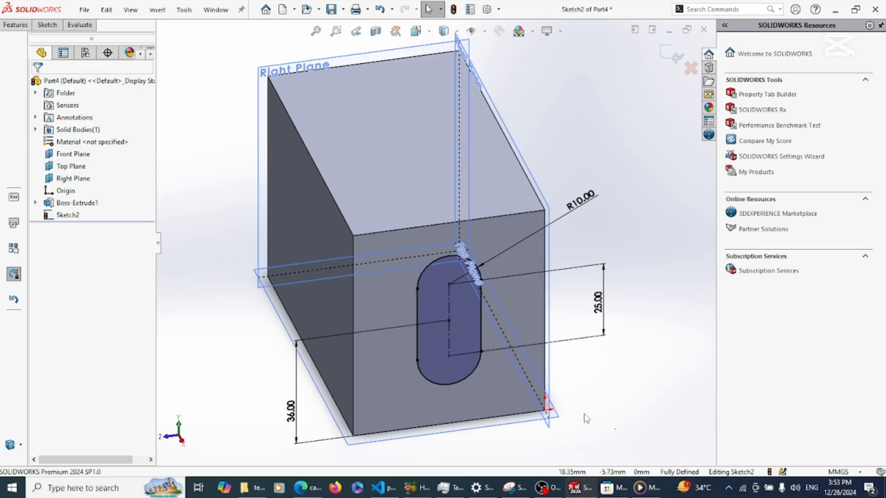
pyautogui.hotkey('ctrl', '8')
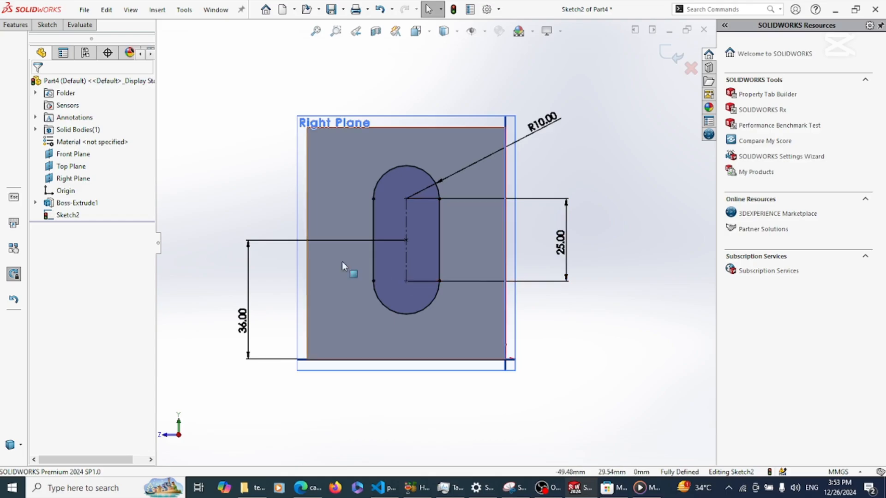
pyautogui.press('Right')
pyautogui.press('Right')
pyautogui.press('Right')
pyautogui.hotkey('ctrl', '7')
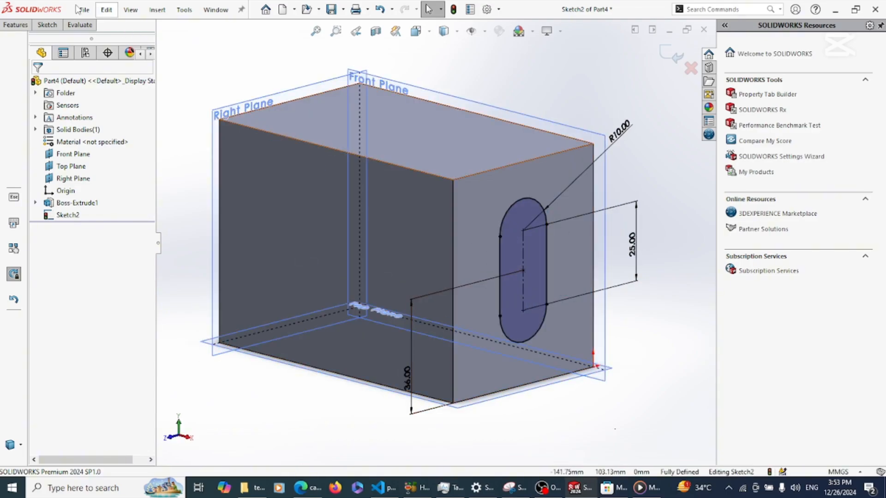
# - Cut the slot sketch 10 mm deep into the block's end face with a blind Extruded Cut
pyautogui.click(16, 25)
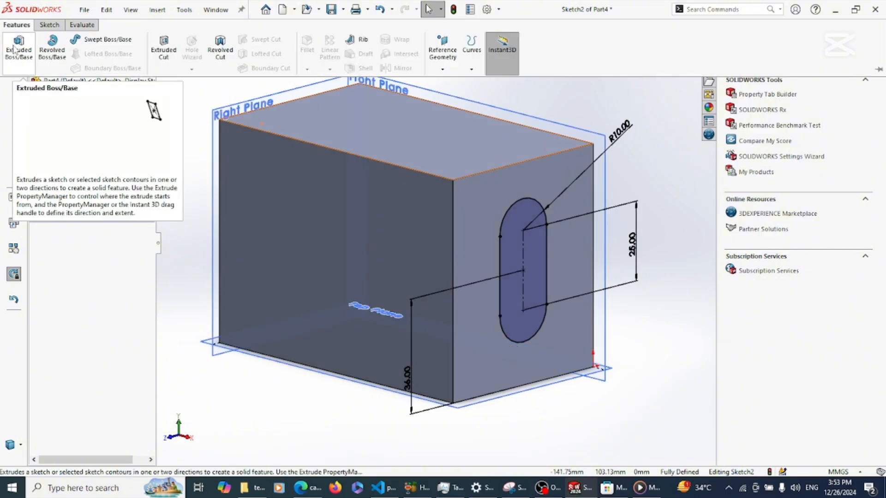
pyautogui.click(166, 55)
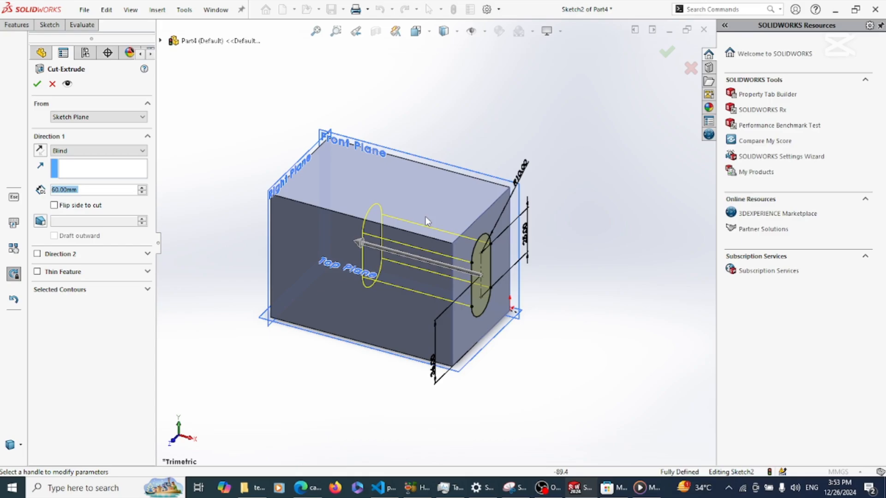
pyautogui.moveTo(415, 264); pyautogui.dragTo(453, 278)
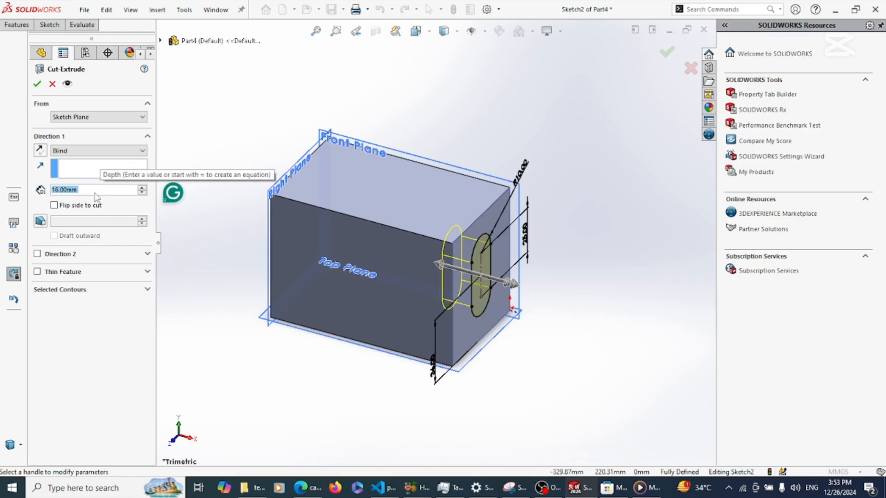
pyautogui.write('10')
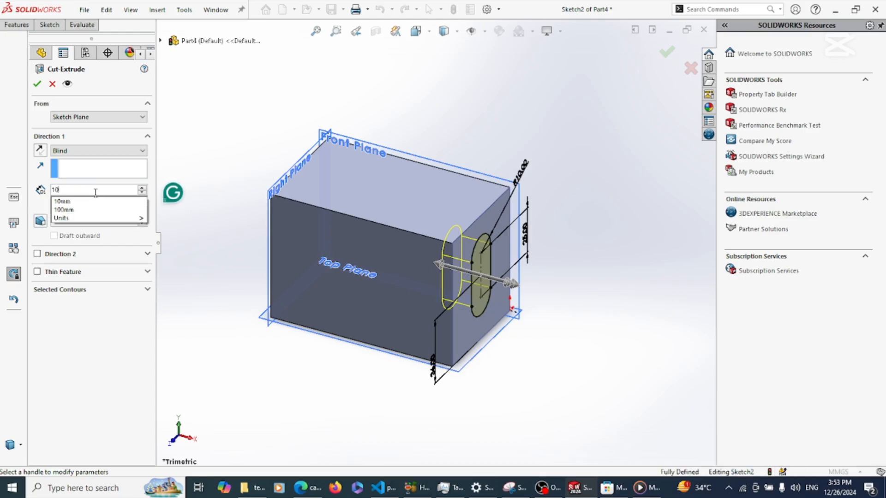
pyautogui.press('Return')
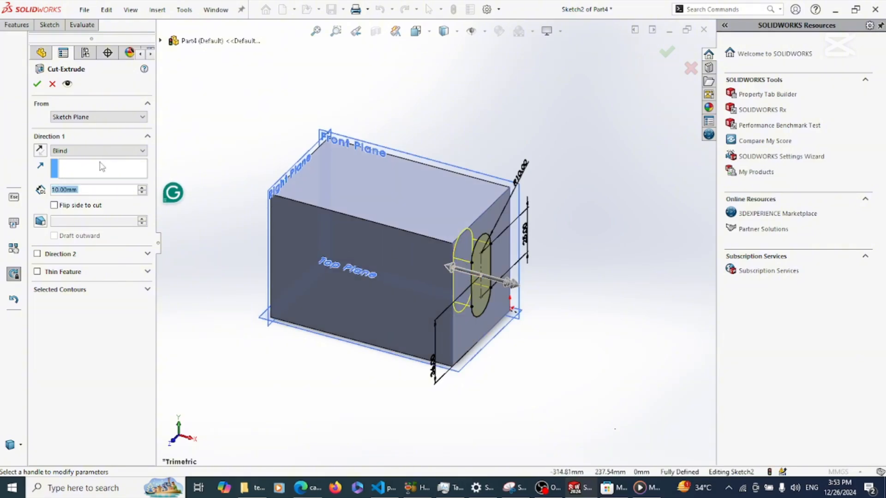
pyautogui.click(40, 151)
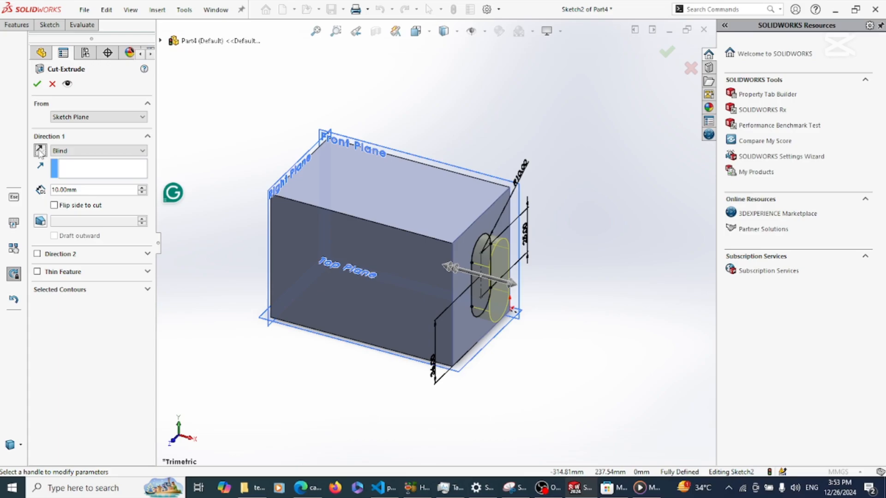
pyautogui.click(40, 151)
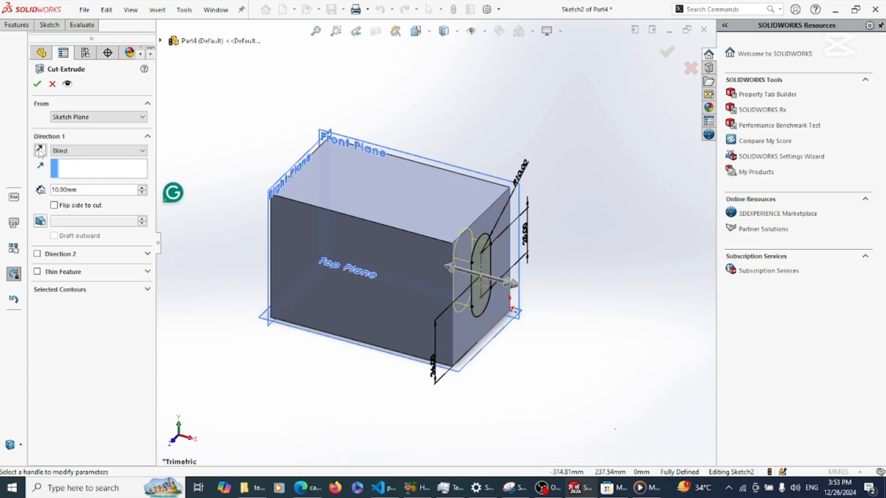
pyautogui.click(37, 83)
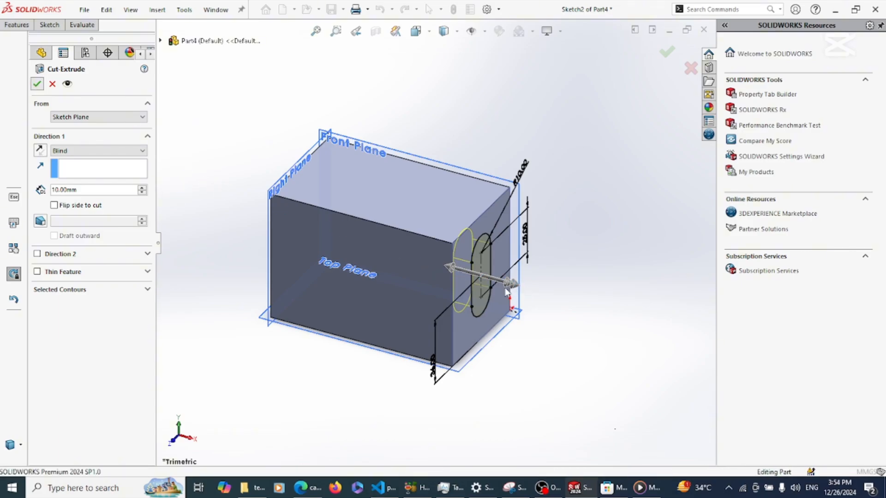
# - Examine the slot pocket in the block's end face from several sides
pyautogui.press('Up')
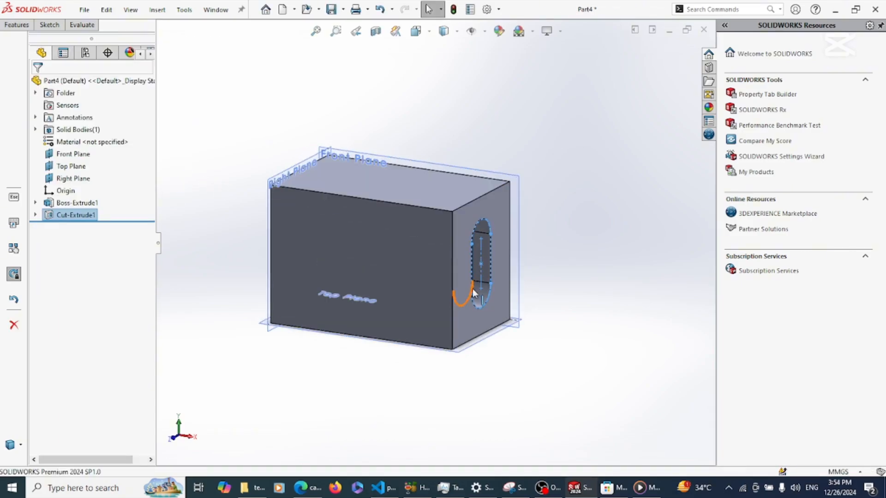
pyautogui.press('Left')
pyautogui.press('Left')
pyautogui.press('Left')
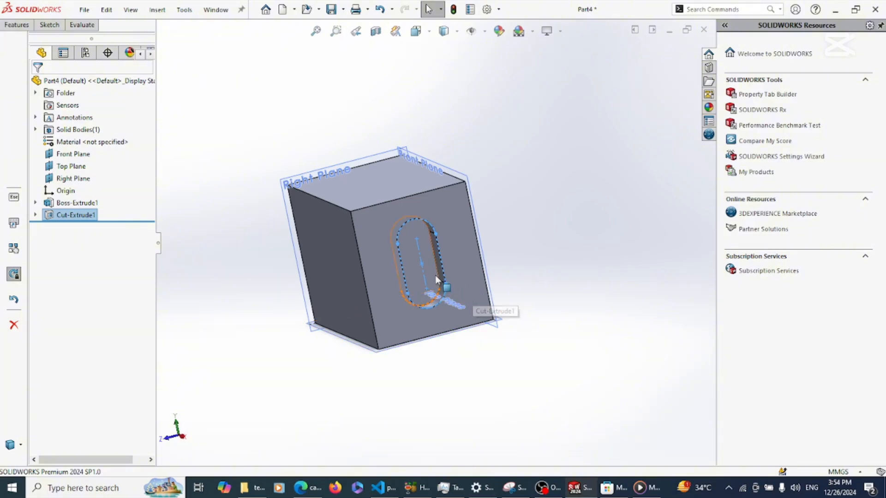
pyautogui.press('Left')
pyautogui.press('Left')
pyautogui.press('Left')
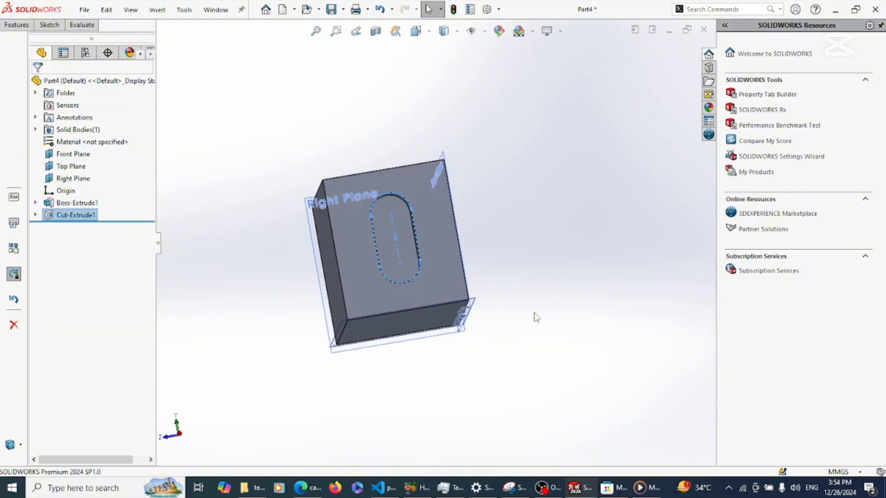
pyautogui.press('Right')
pyautogui.press('Up')
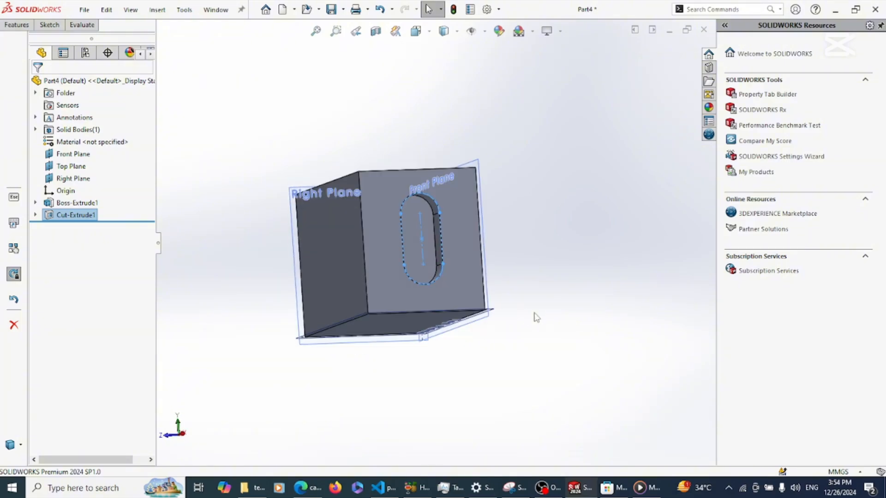
pyautogui.press('Left')
pyautogui.press('Down')
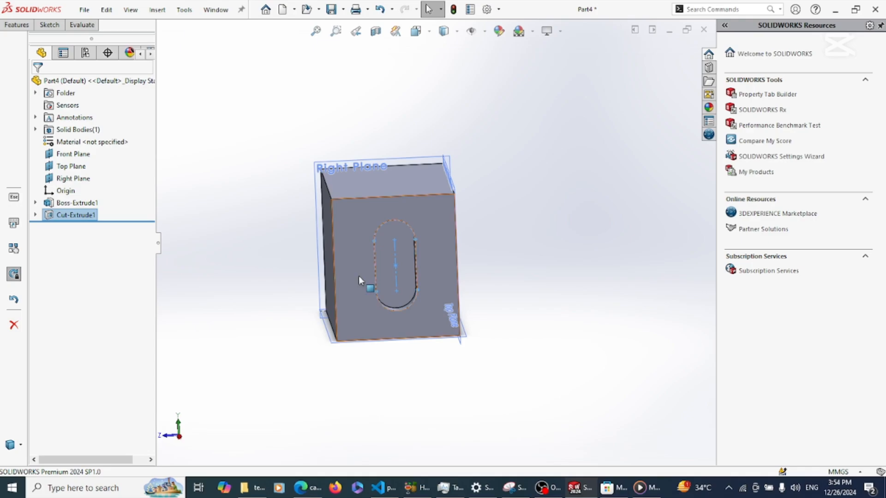
# - Edit the block's base extrusion and change its end condition from Blind to Mid Plane
pyautogui.click(95, 204)
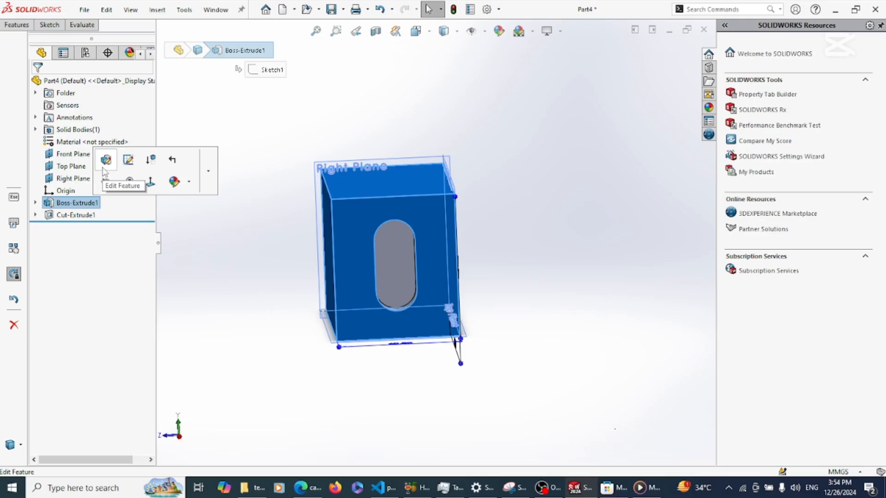
pyautogui.rightClick(92, 205)
pyautogui.click(105, 162)
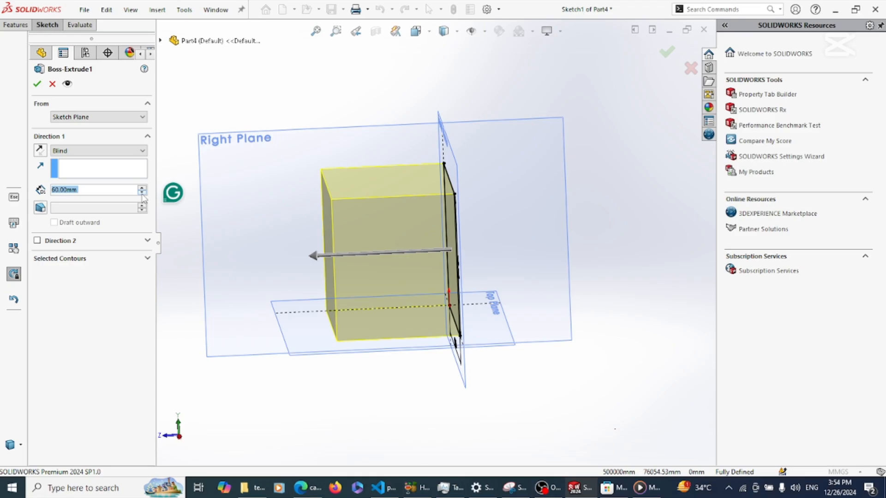
pyautogui.click(143, 188)
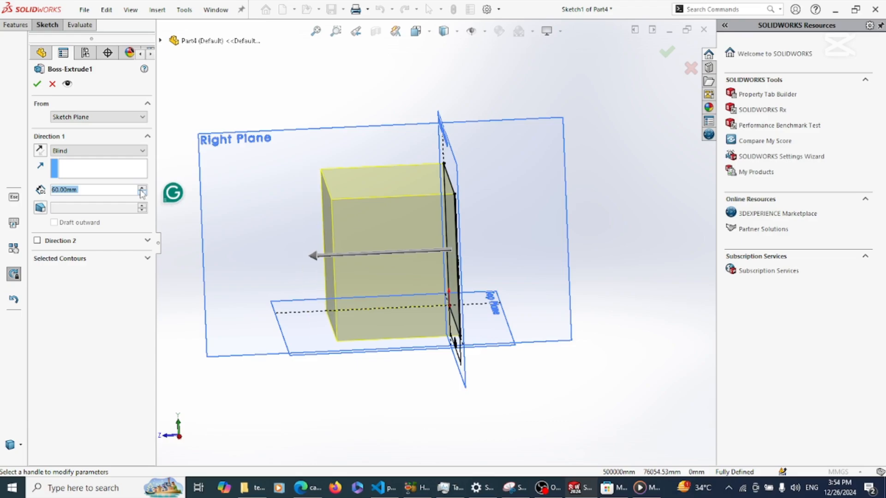
pyautogui.click(142, 150)
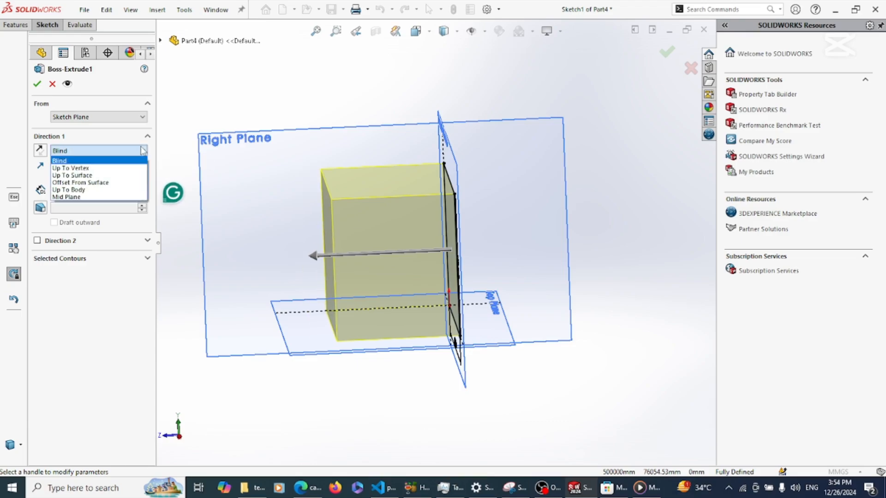
pyautogui.click(124, 198)
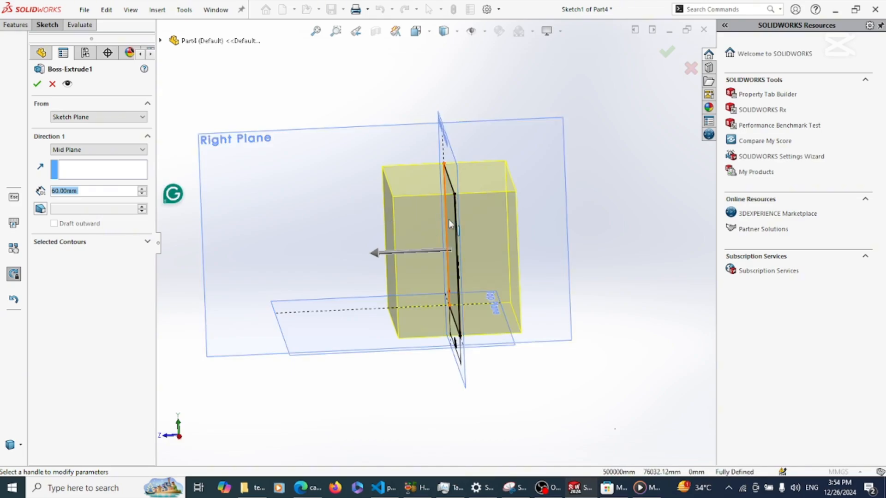
pyautogui.press('Return')
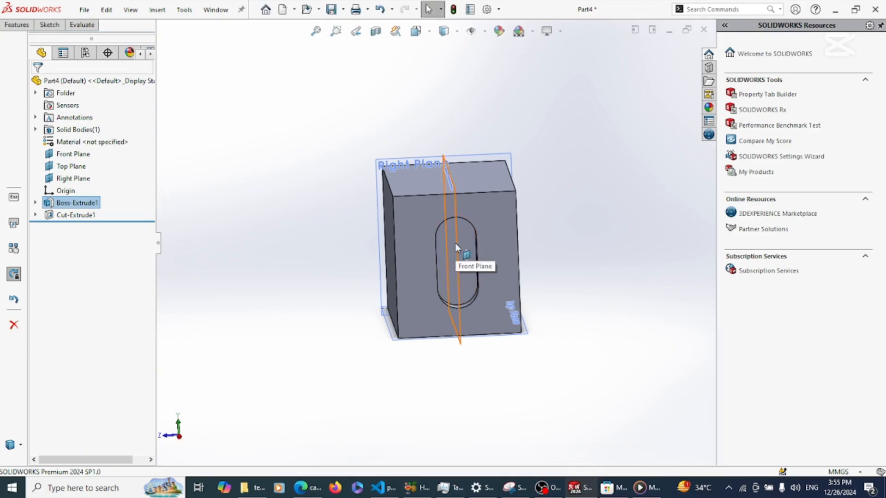
# - Inspect from several angles how the block and its slot pocket sit relative to the Front Plane
pyautogui.press('Right')
pyautogui.press('Right')
pyautogui.press('Right')
pyautogui.press('Left')
pyautogui.press('Left')
pyautogui.press('Left')
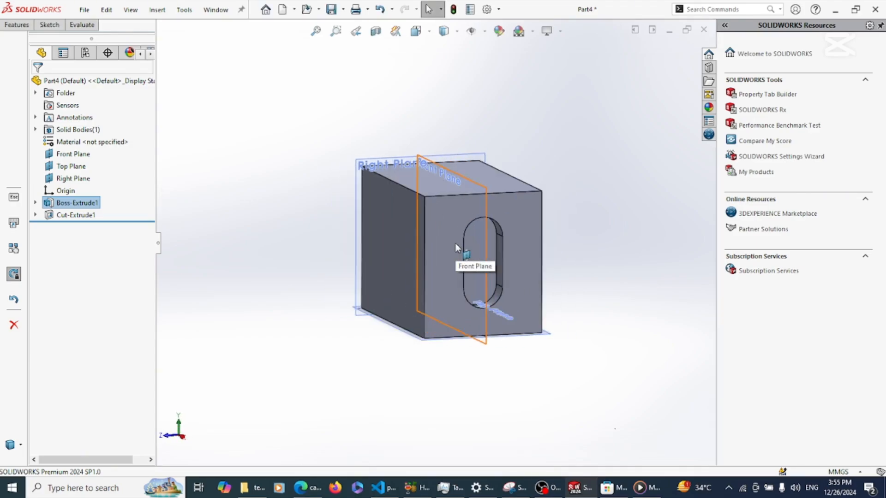
pyautogui.press('Right')
pyautogui.press('Right')
pyautogui.press('Right')
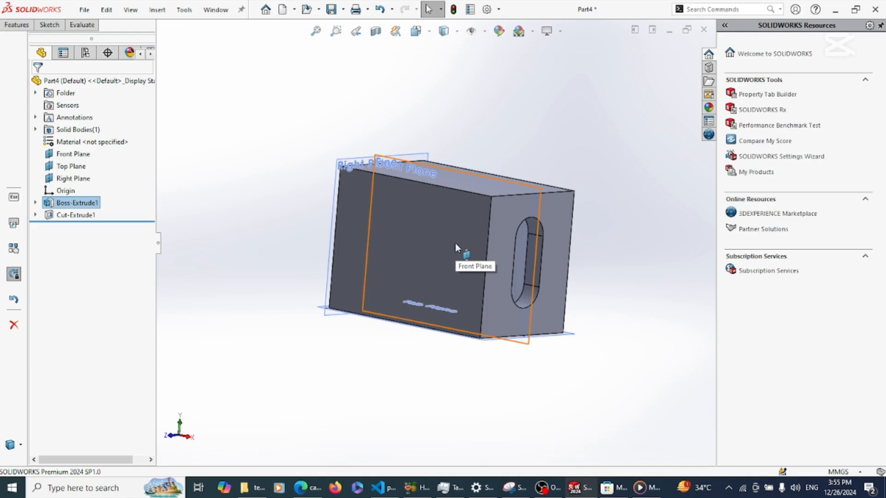
pyautogui.press('Left')
pyautogui.press('Left')
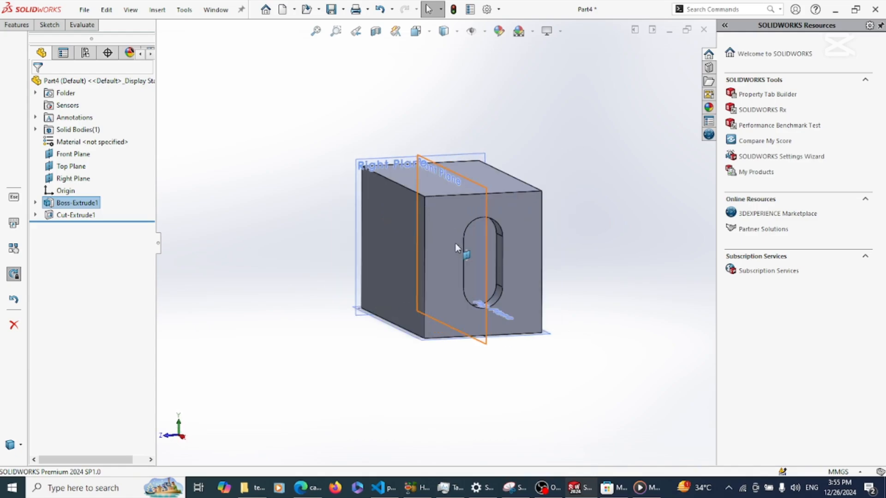
pyautogui.press('Up')
pyautogui.press('Up')
pyautogui.press('Down')
pyautogui.press('Down')
pyautogui.press('Right')
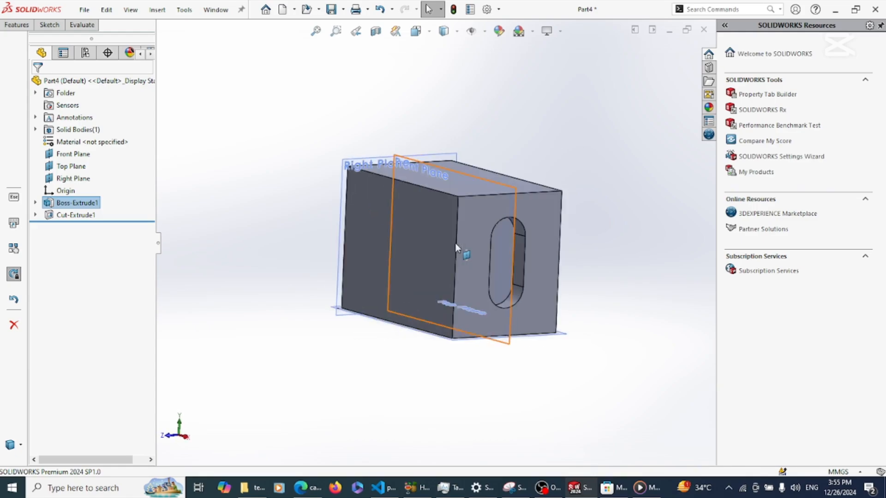
pyautogui.press('Right')
pyautogui.press('Right')
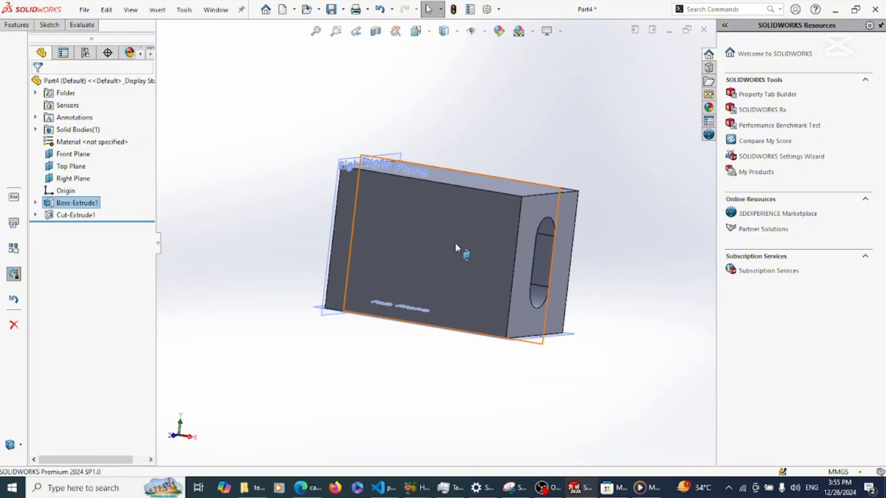
pyautogui.press('Up')
pyautogui.press('Left')
pyautogui.press('Left')
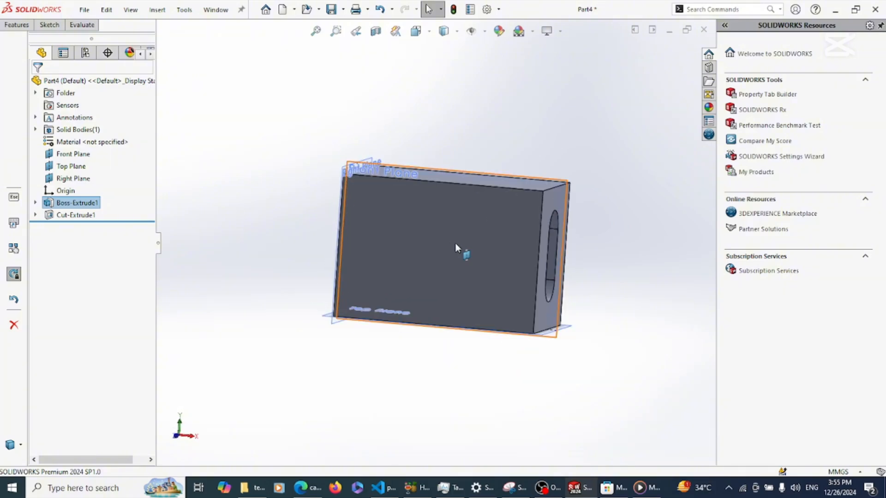
pyautogui.press('Down')
pyautogui.press('Right')
pyautogui.press('Right')
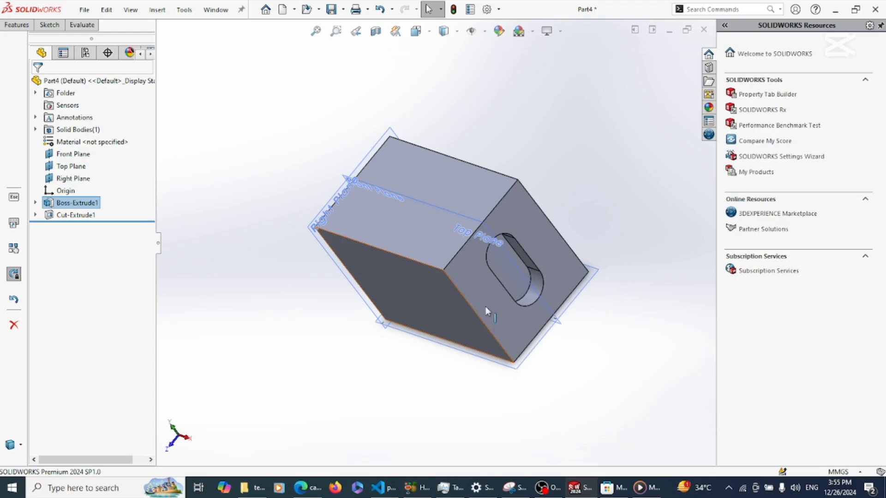
pyautogui.press('Up')
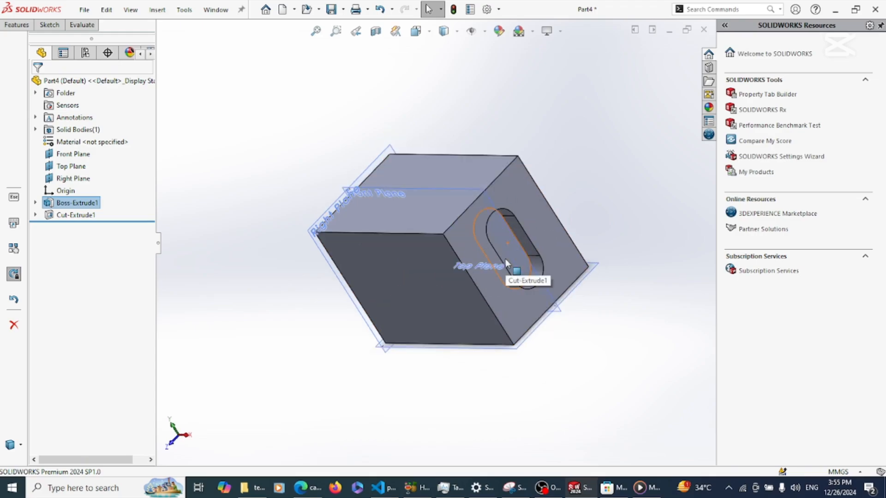
pyautogui.press('Right')
pyautogui.press('Up')
pyautogui.press('Right')
pyautogui.press('Right')
pyautogui.press('Right')
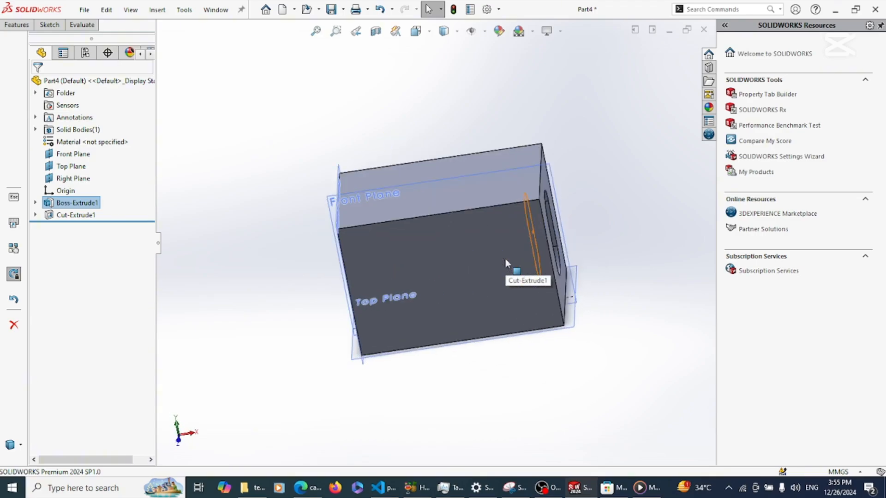
# - Open the rectangle sketch of the block's base extrusion for editing
pyautogui.press('Down')
pyautogui.press('Down')
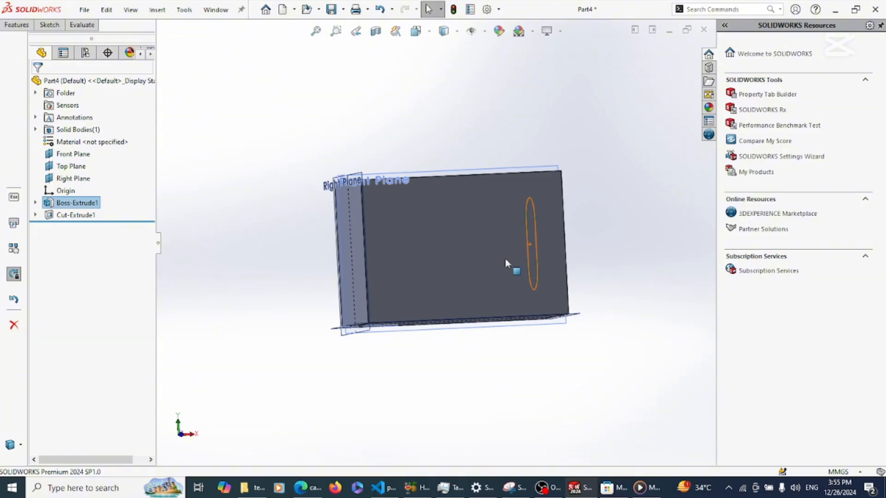
pyautogui.press('Left')
pyautogui.press('Left')
pyautogui.press('Left')
pyautogui.press('Left')
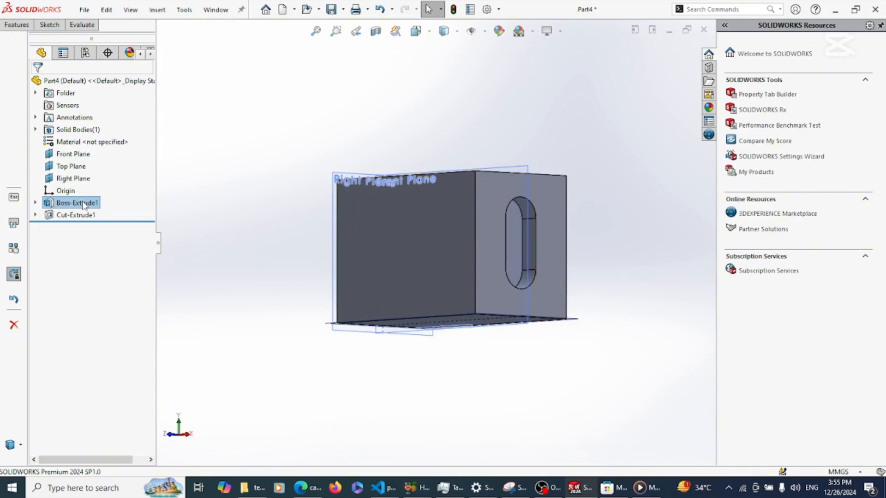
pyautogui.click(36, 203)
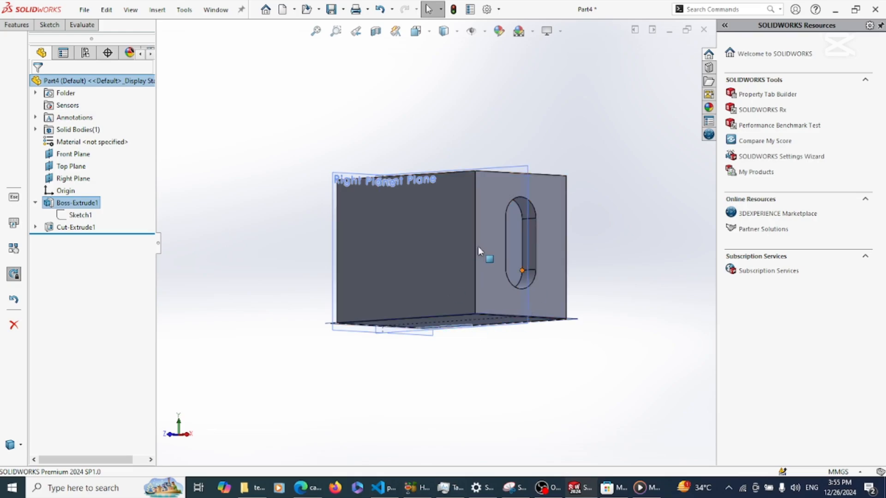
pyautogui.click(76, 216)
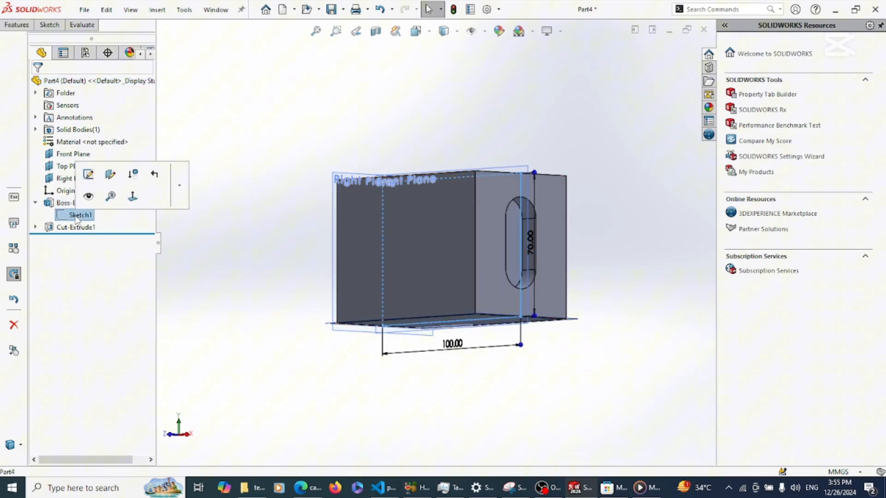
pyautogui.click(88, 175)
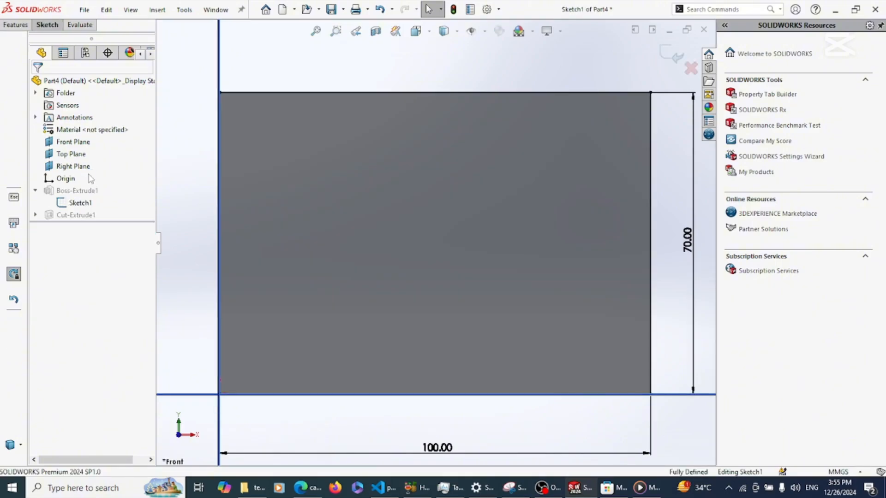
pyautogui.scroll(4, 381, 167)
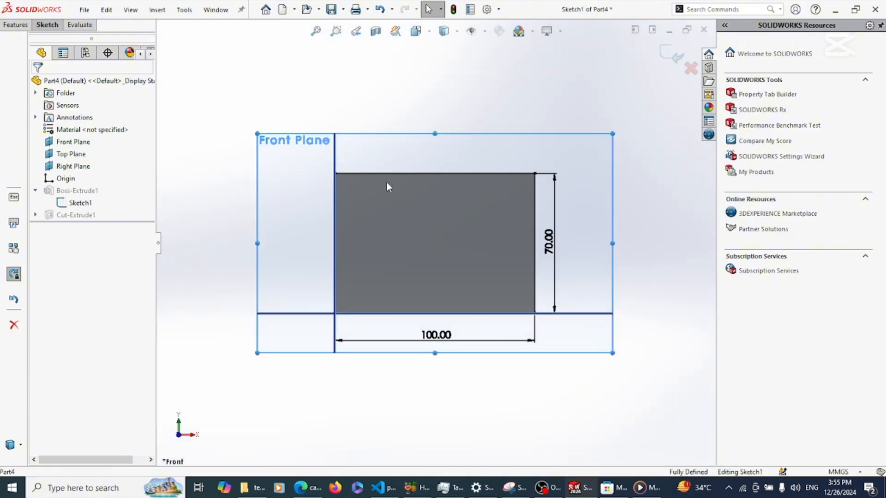
pyautogui.rightClick(382, 168)
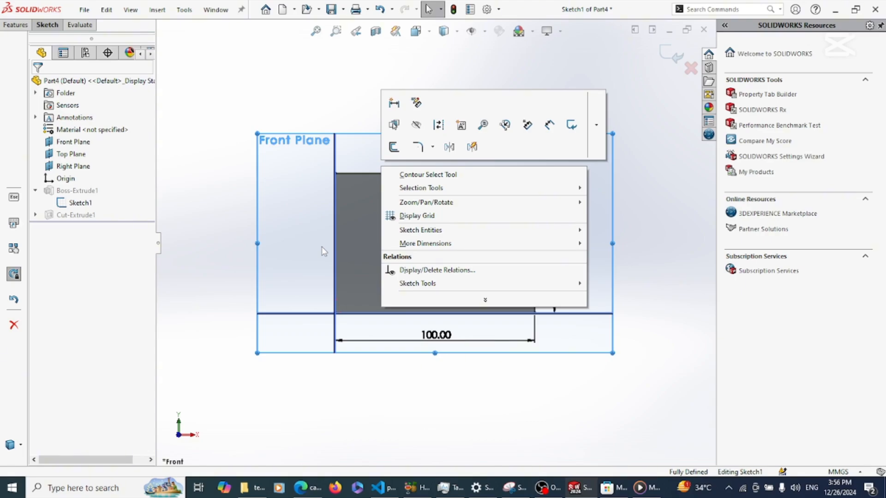
pyautogui.click(385, 390)
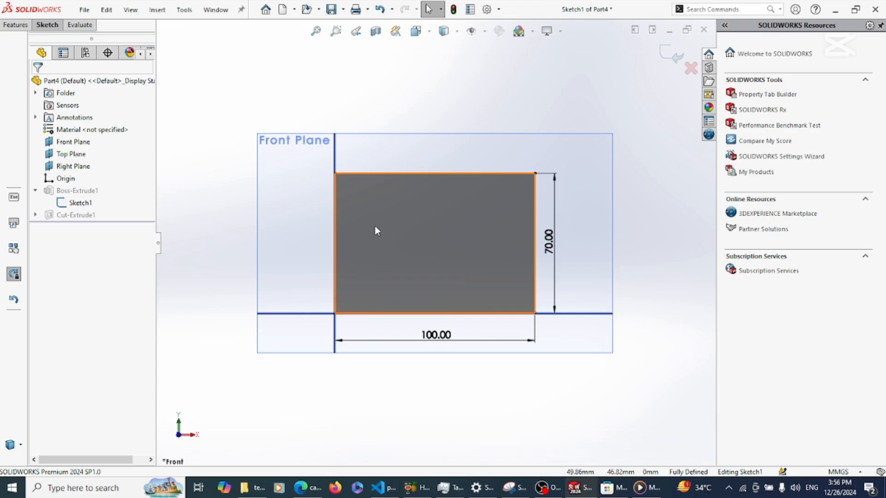
# - Delete the Coincident relation between the rectangle's lower-left corner and the origin, and move that corner to about X -45.5, Y -32.5 mm
pyautogui.press('Down')
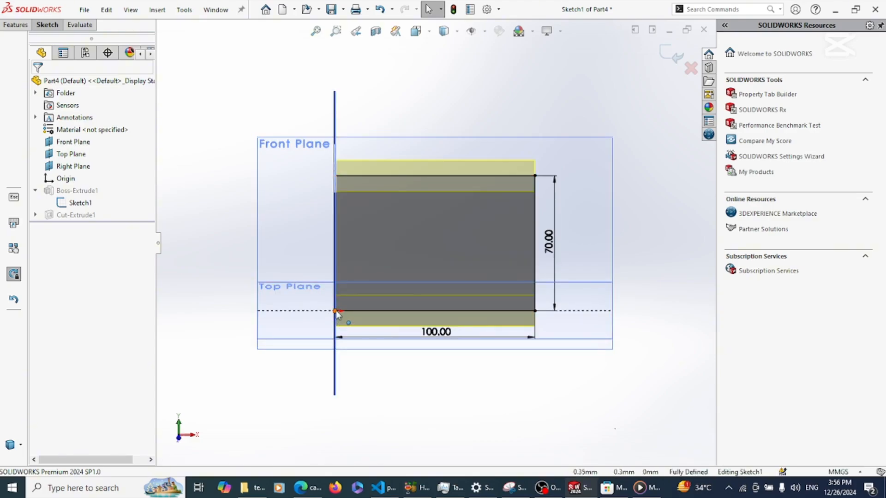
pyautogui.hotkey('ctrl', '1')
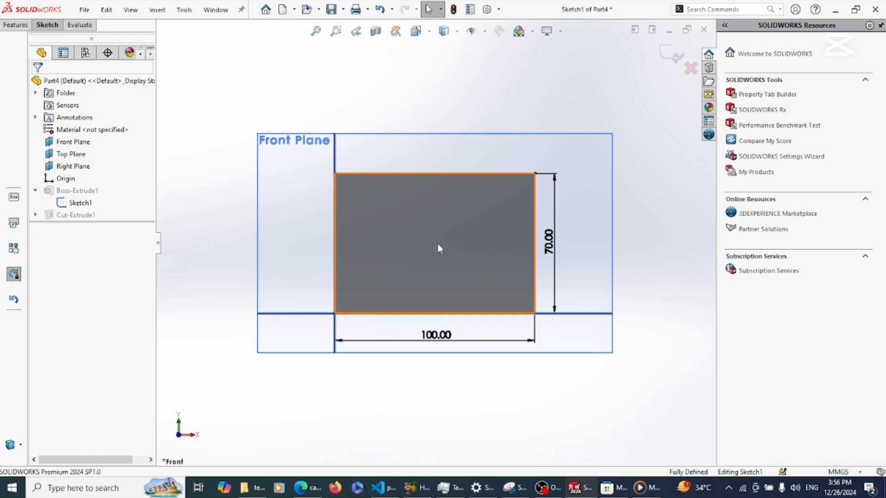
pyautogui.click(335, 314)
pyautogui.press('s')
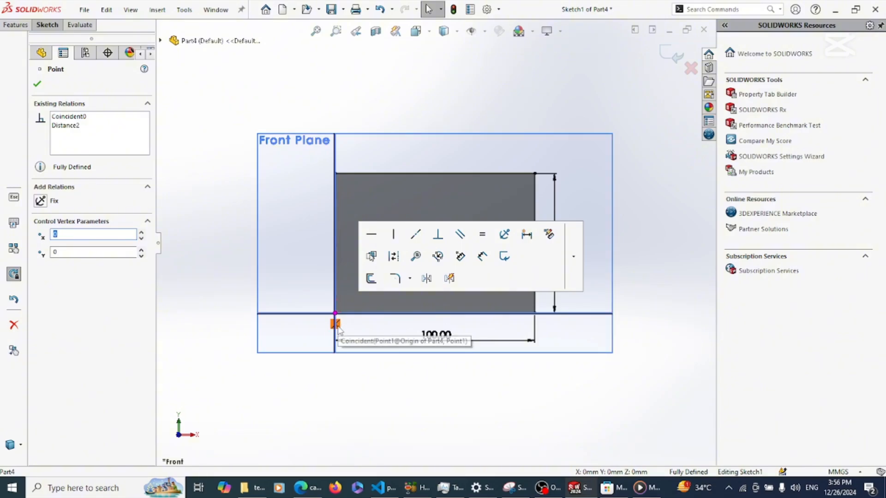
pyautogui.click(335, 324)
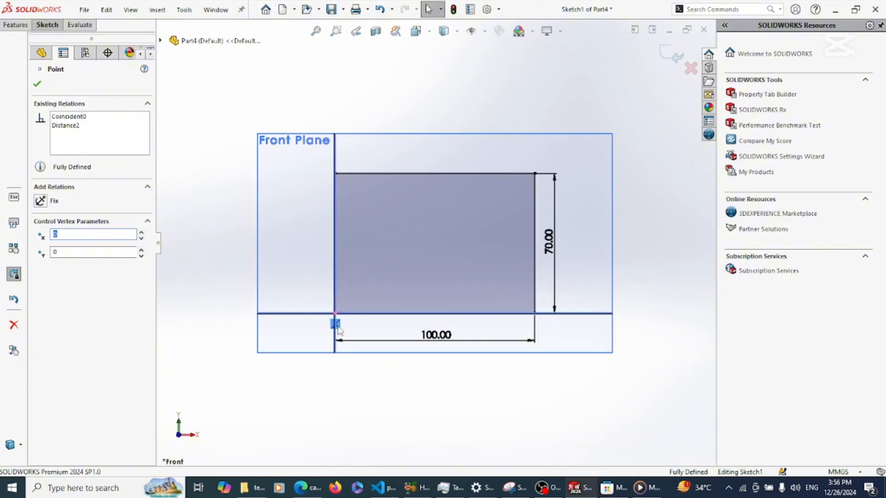
pyautogui.press('Delete')
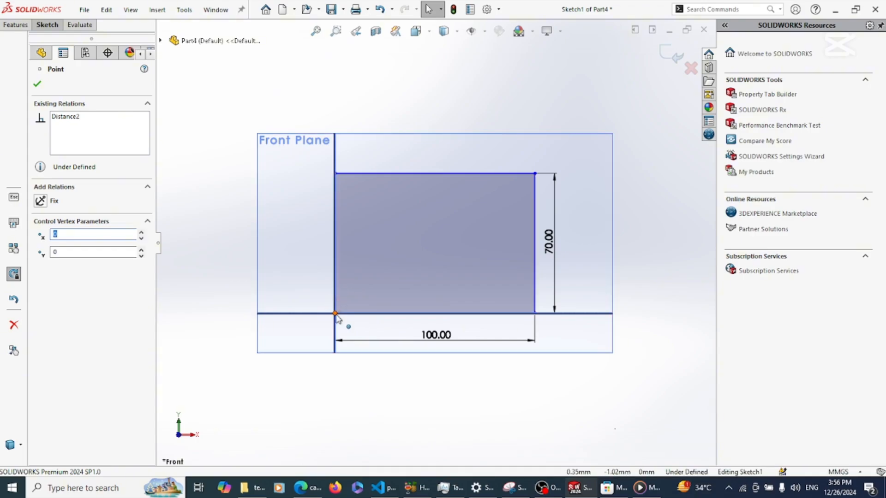
pyautogui.moveTo(336, 314); pyautogui.dragTo(245, 378)
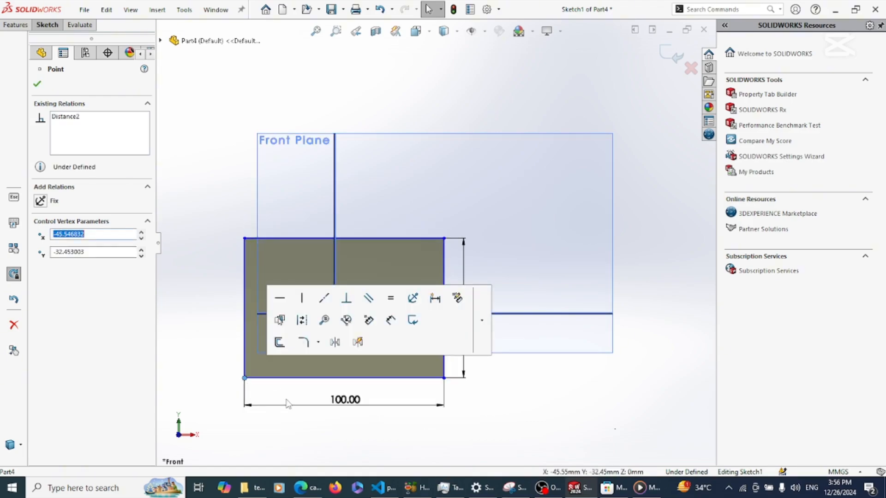
pyautogui.press('Escape')
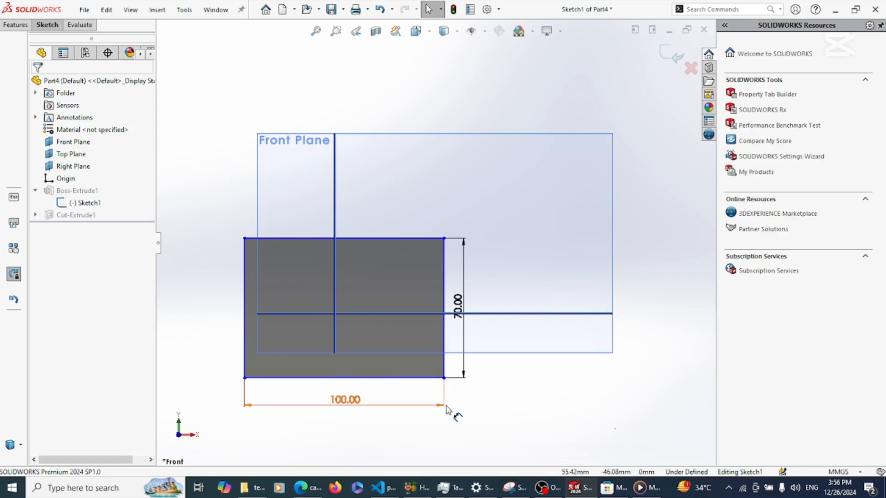
# - Hide the Top Plane and the Right Plane so the origin inside the rectangle can be selected
pyautogui.moveTo(543, 414); pyautogui.dragTo(537, 353, button='right')
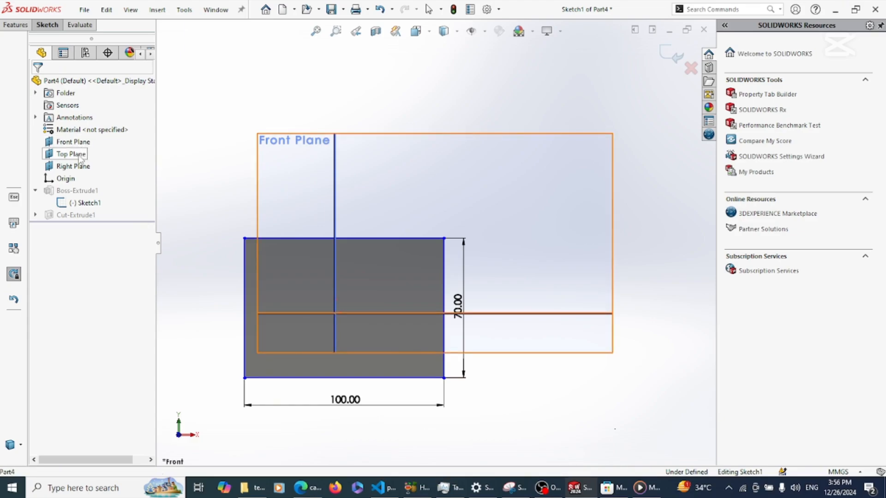
pyautogui.click(80, 159)
pyautogui.click(107, 139)
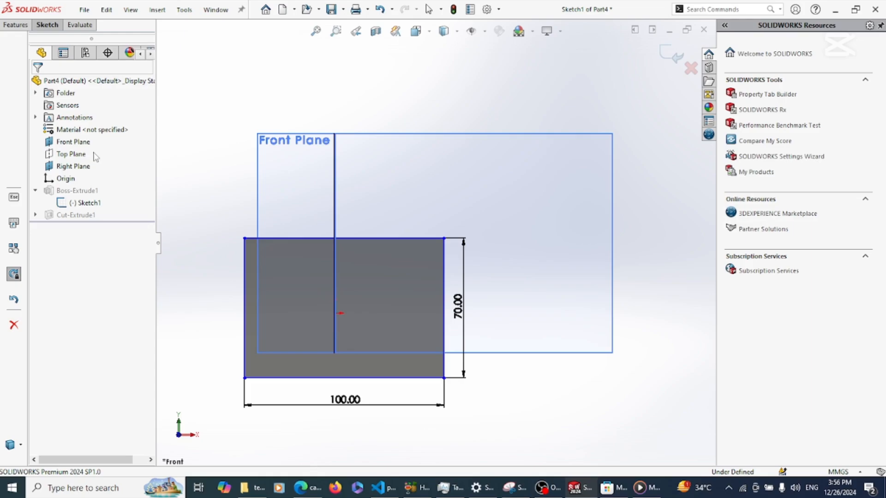
pyautogui.click(78, 167)
pyautogui.click(116, 144)
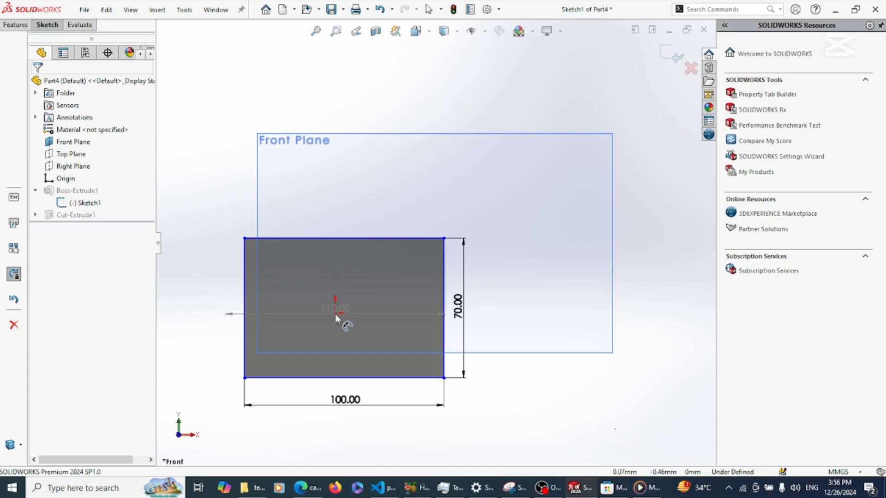
pyautogui.press('Escape')
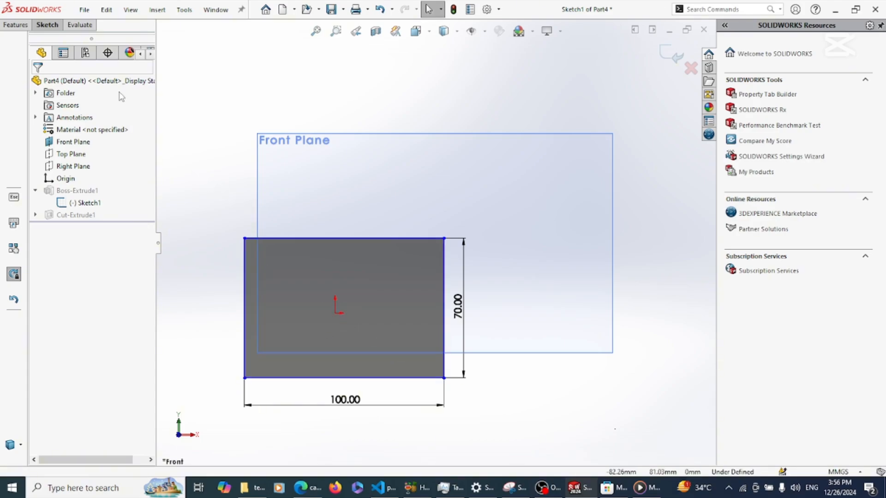
# - Dimension the rectangle's right edge 50 mm horizontally from the origin with Smart Dimension
pyautogui.click(48, 24)
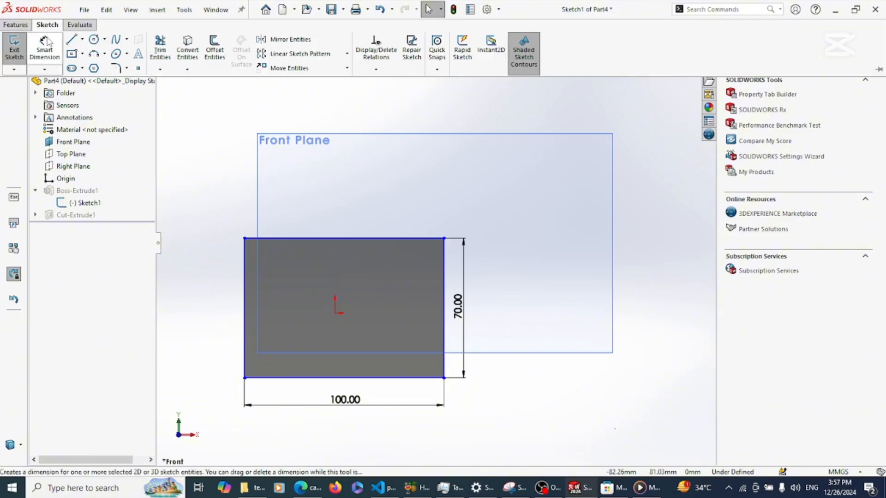
pyautogui.click(46, 45)
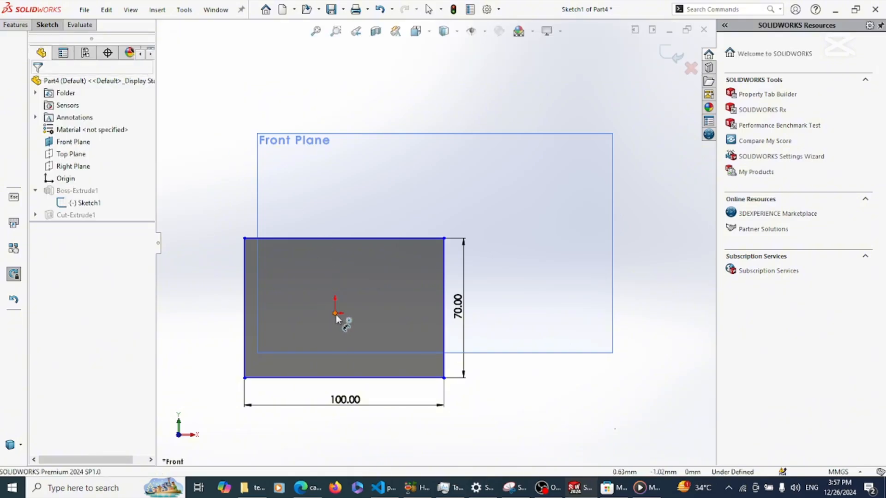
pyautogui.click(335, 314)
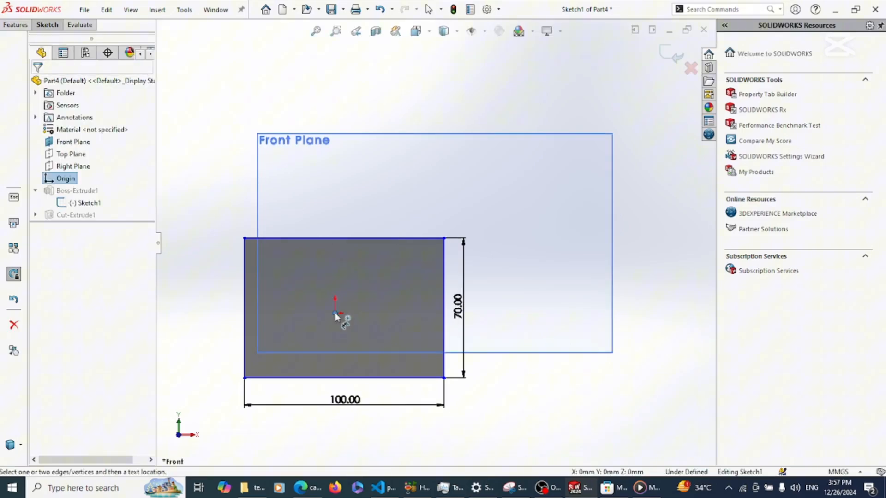
pyautogui.click(445, 343)
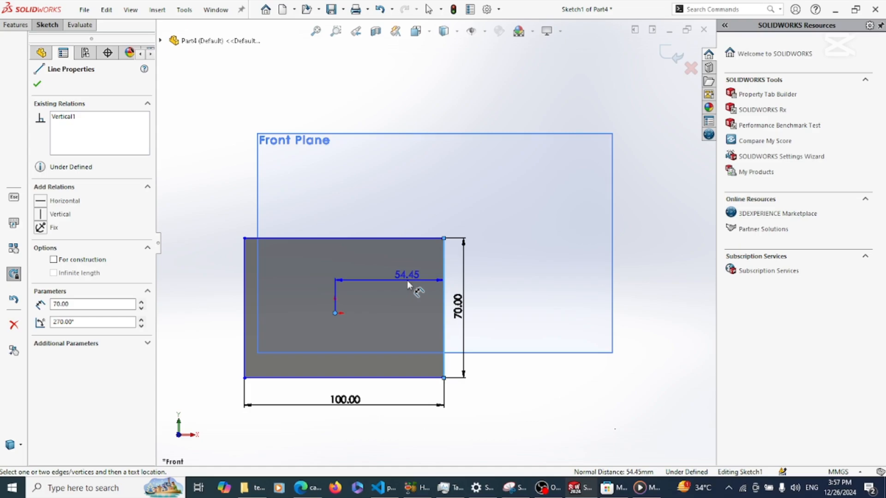
pyautogui.click(400, 444)
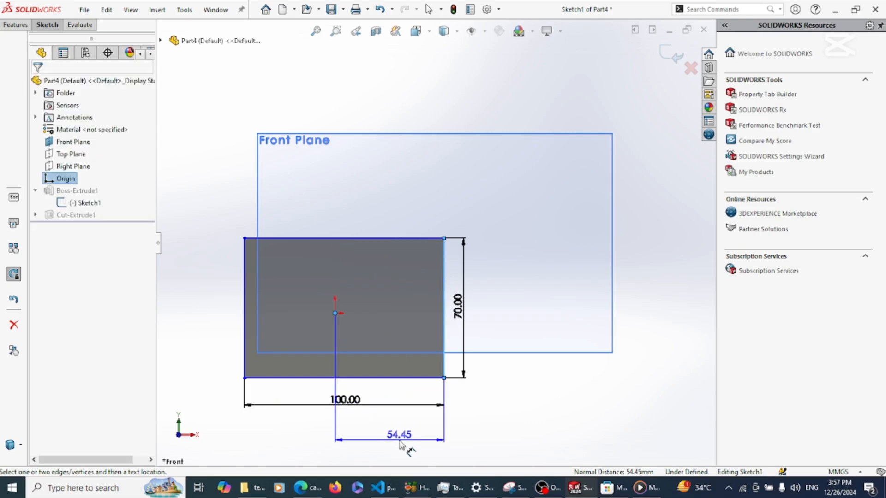
pyautogui.doubleClick(400, 444)
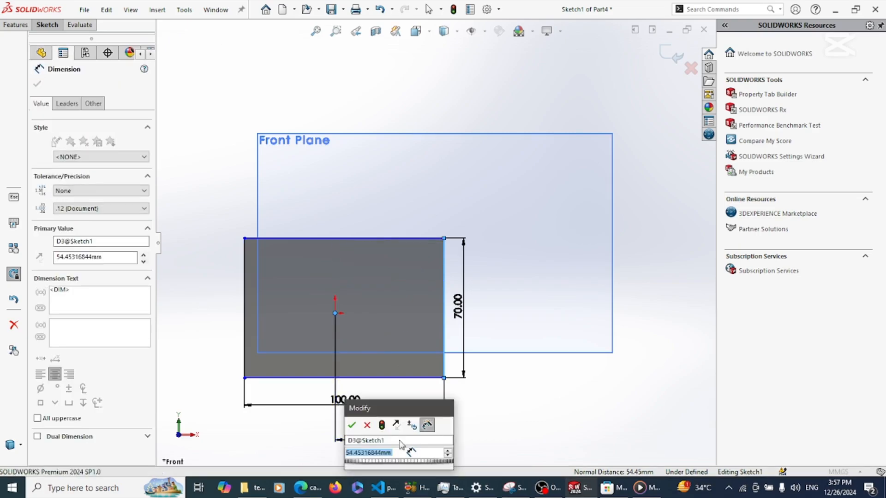
pyautogui.press('Escape')
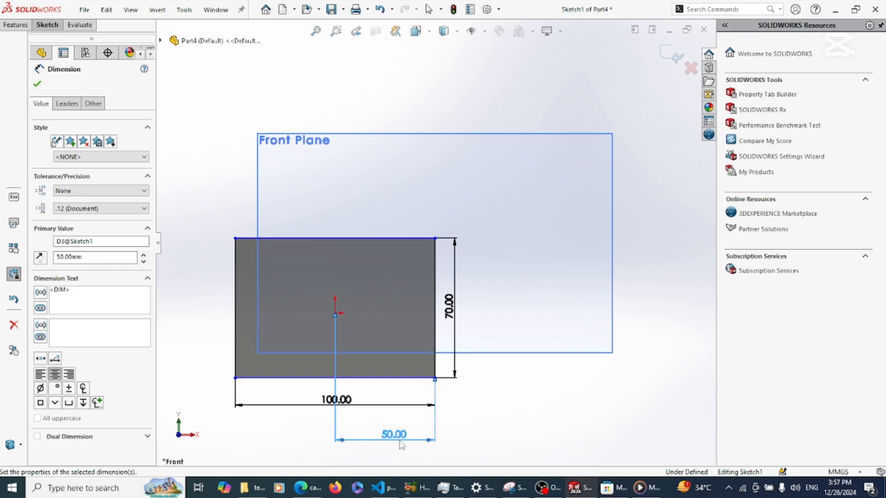
pyautogui.click(499, 411)
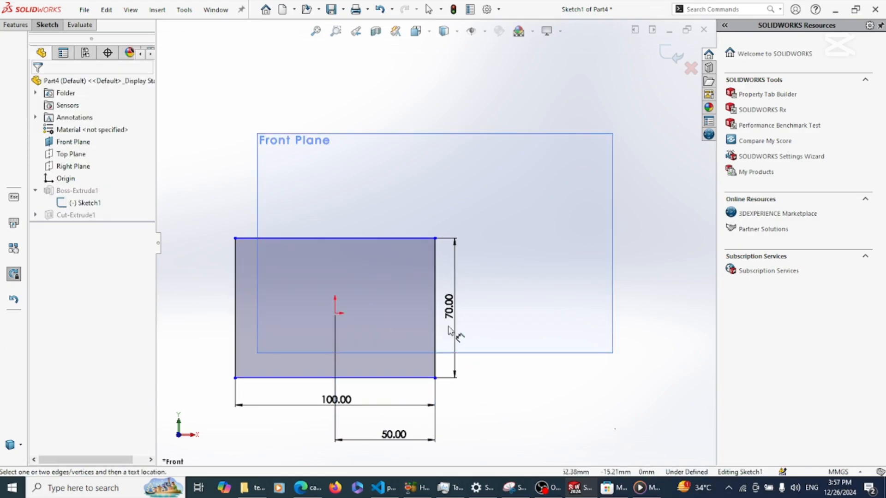
# - Dimension the rectangle's bottom edge 35 mm vertically from the origin and exit the sketch
pyautogui.click(400, 381)
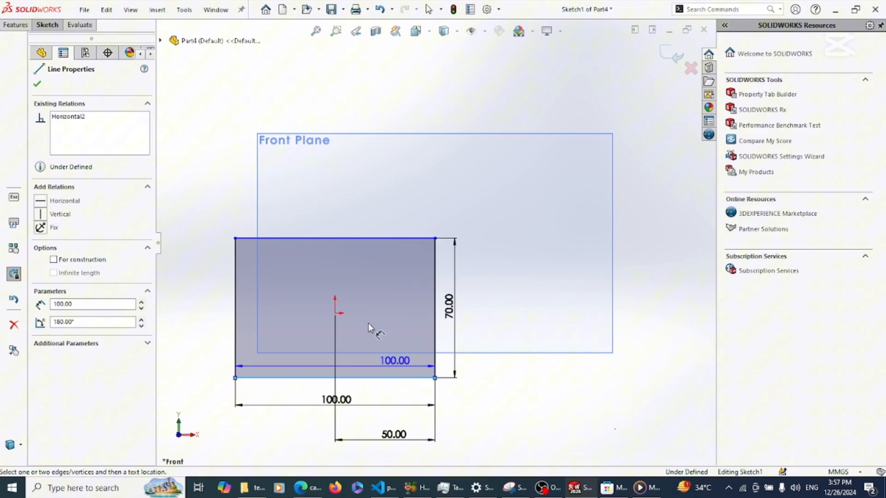
pyautogui.click(335, 313)
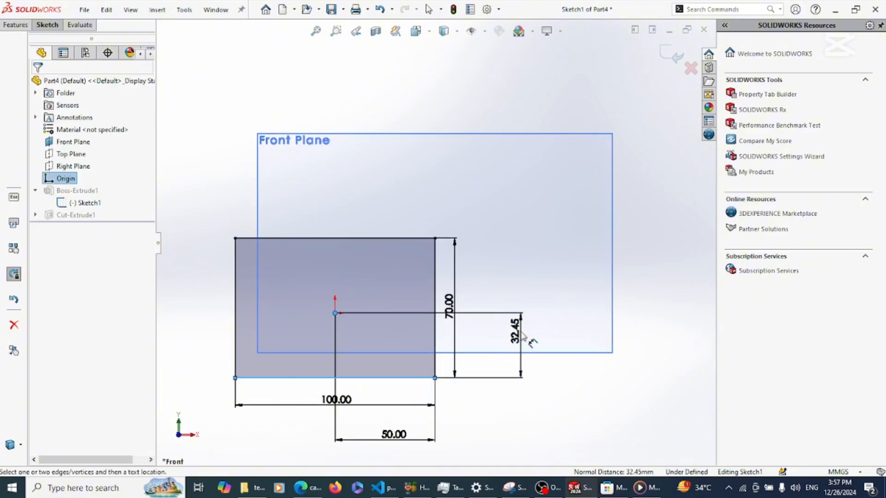
pyautogui.click(523, 335)
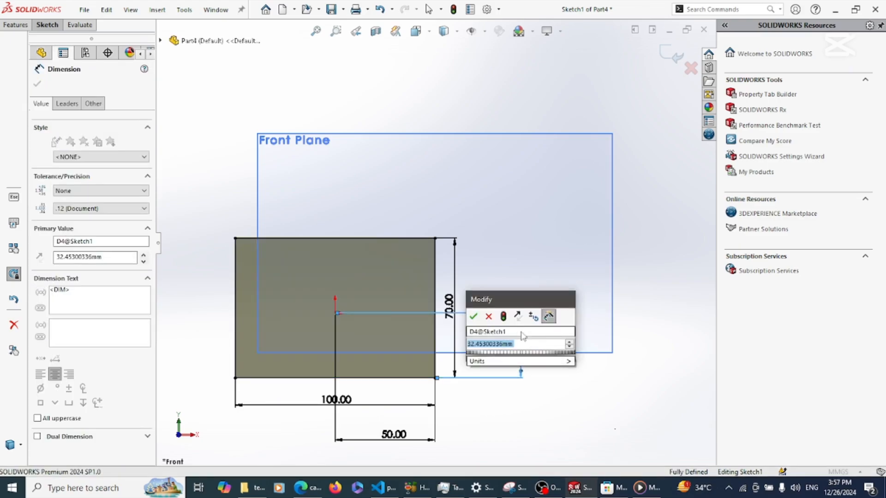
pyautogui.press('Return')
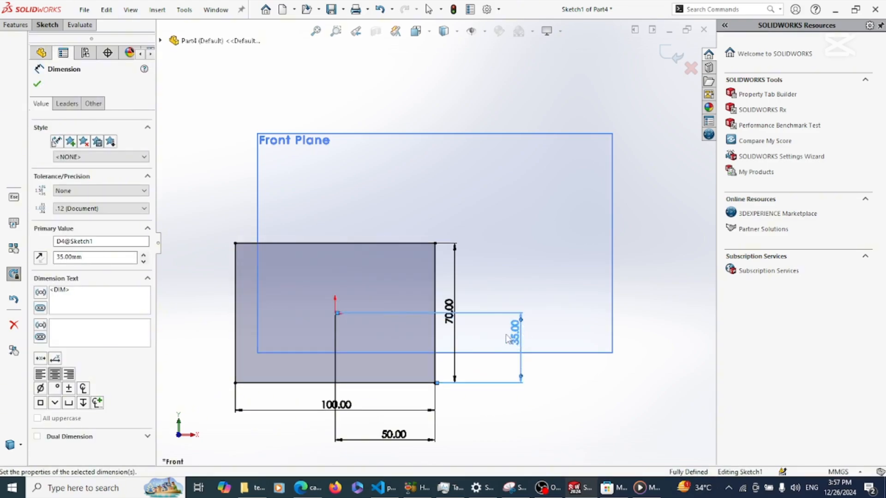
pyautogui.click(554, 368)
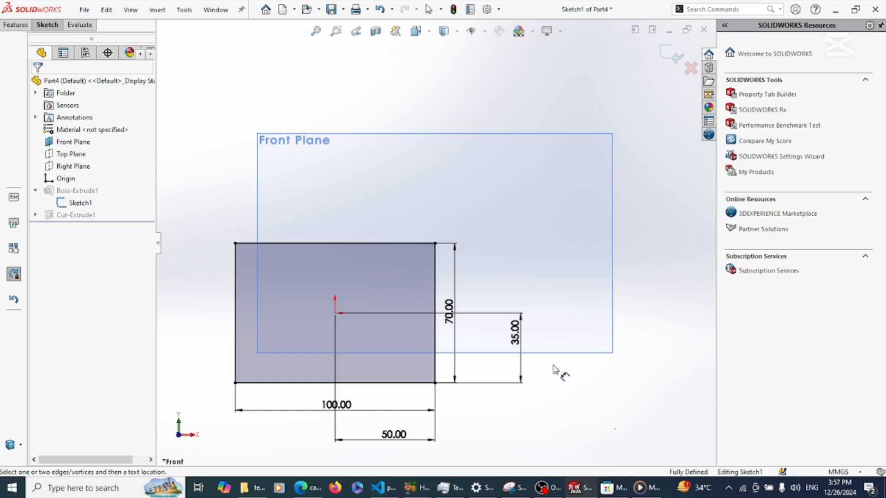
pyautogui.click(665, 48)
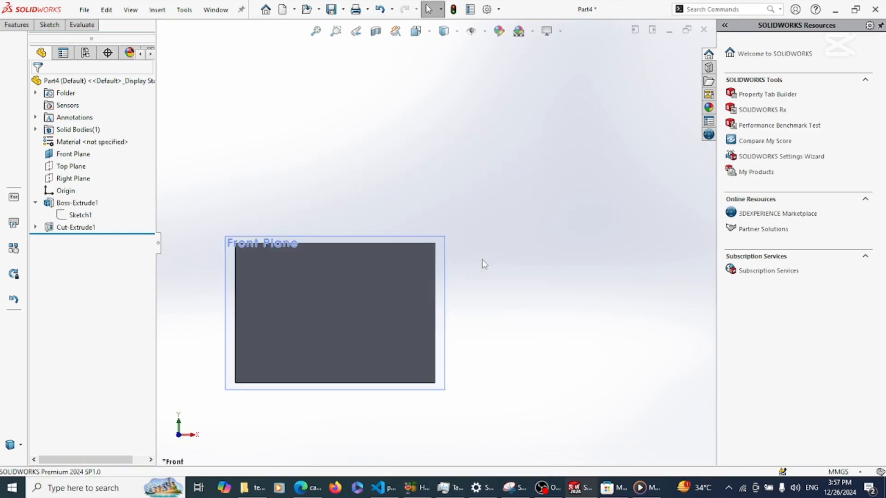
# - Examine from several angles where the slot pocket sits on the end face of the repositioned block
pyautogui.press('Left')
pyautogui.press('Left')
pyautogui.press('Left')
pyautogui.press('Left')
pyautogui.press('Left')
pyautogui.press('Right')
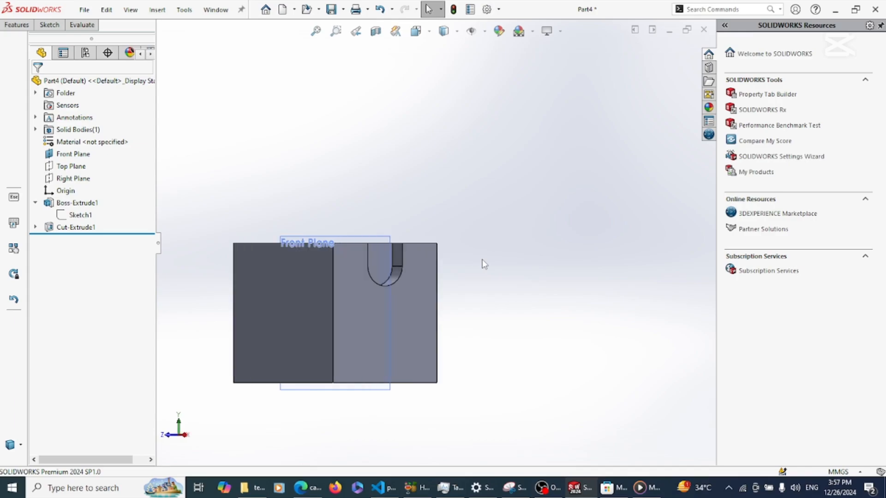
pyautogui.press('Down')
pyautogui.press('Down')
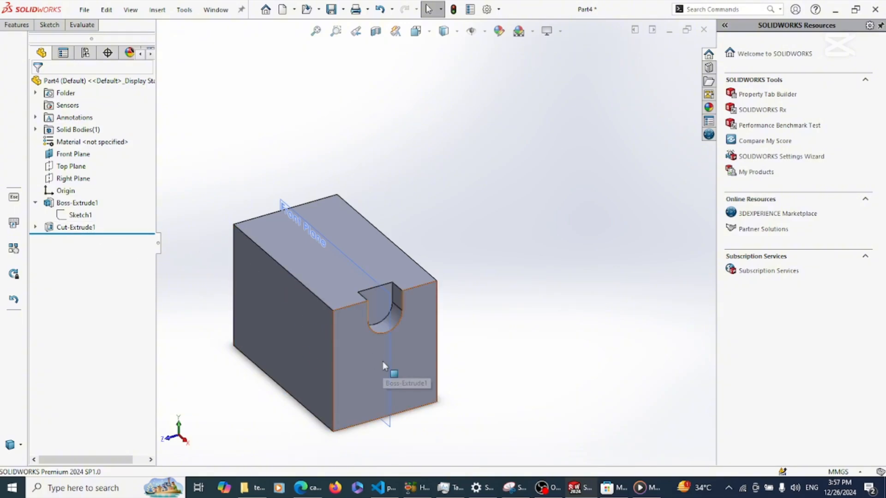
# - Open the base sketch of the block's boss extrusion for editing
pyautogui.press('Up')
pyautogui.press('Up')
pyautogui.press('Right')
pyautogui.press('Right')
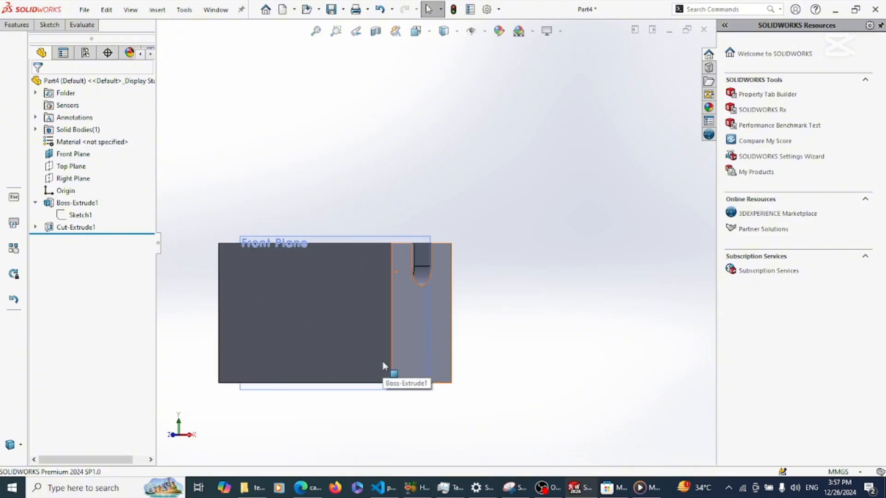
pyautogui.click(81, 215)
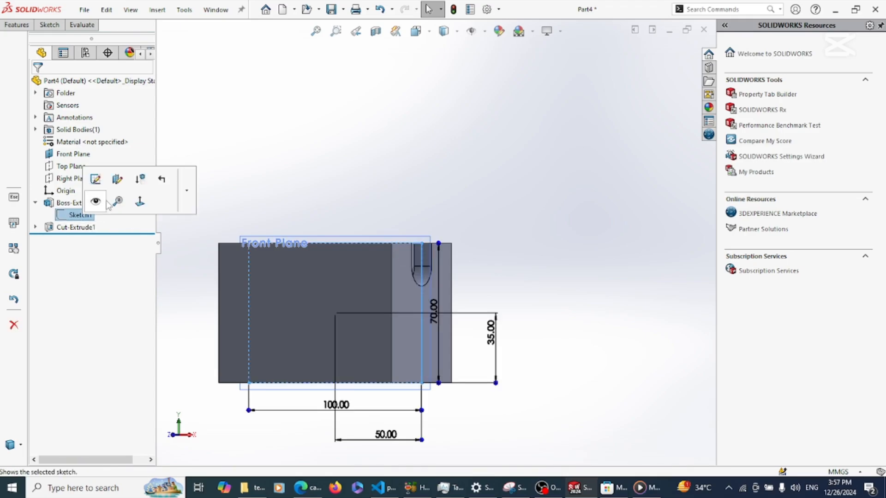
pyautogui.click(94, 180)
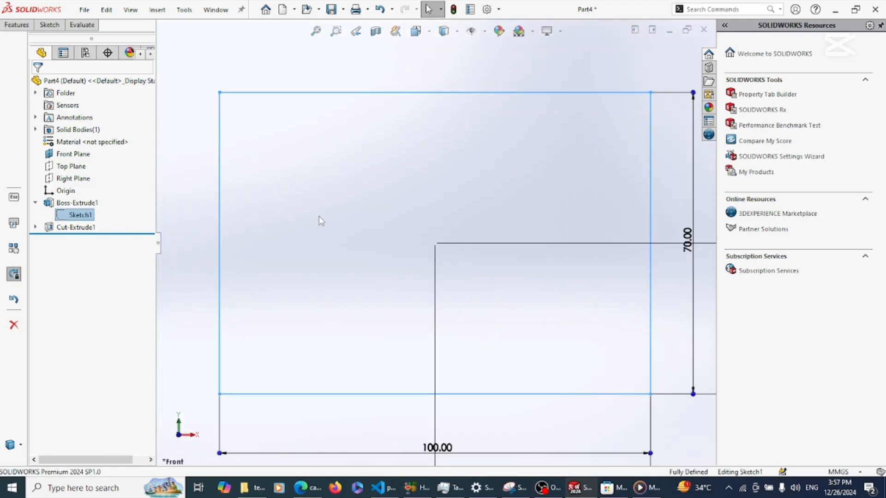
pyautogui.scroll(5, 465, 229)
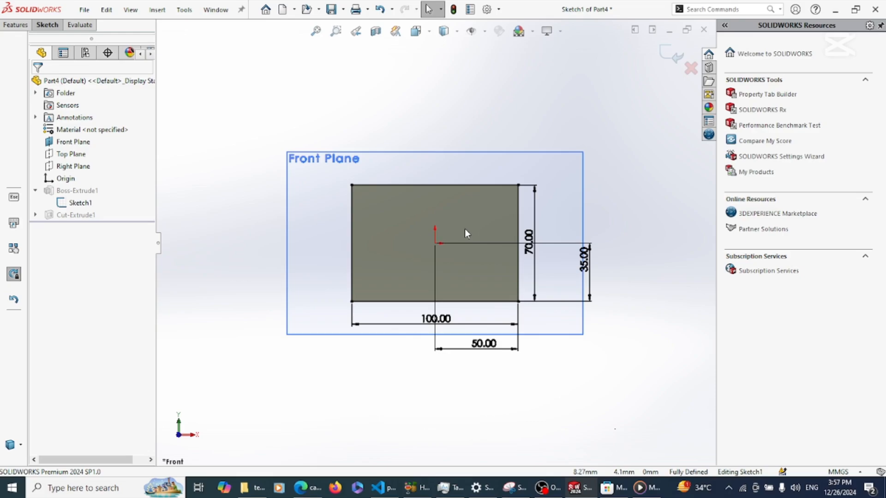
pyautogui.click(47, 24)
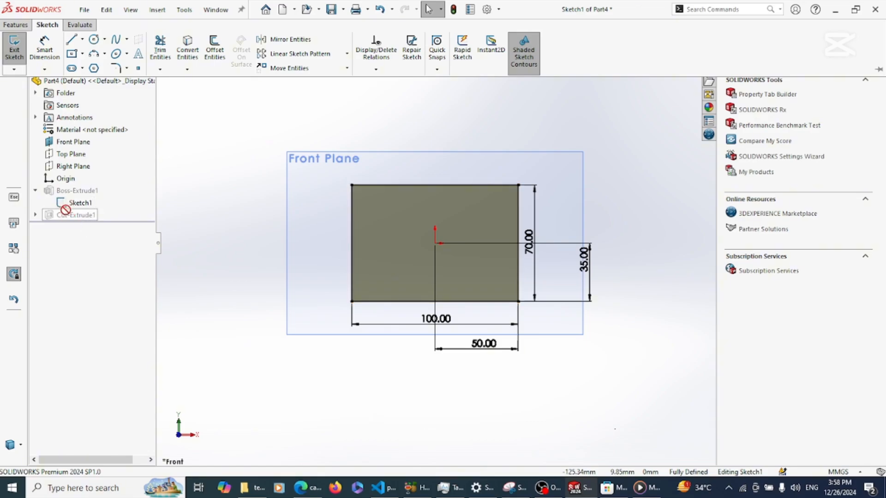
pyautogui.click(82, 55)
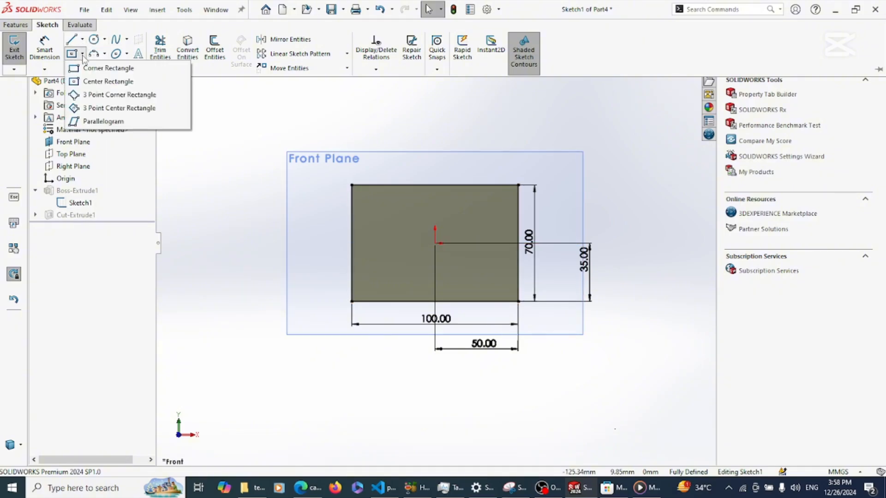
pyautogui.click(198, 171)
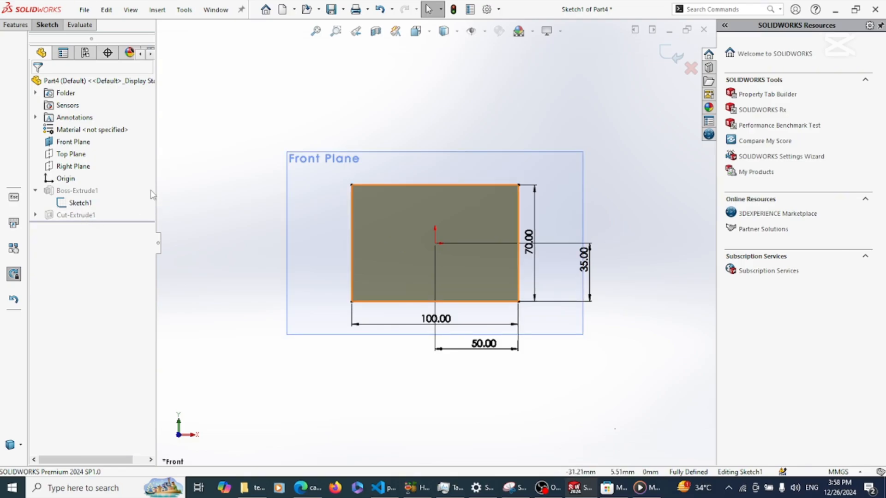
pyautogui.click(53, 27)
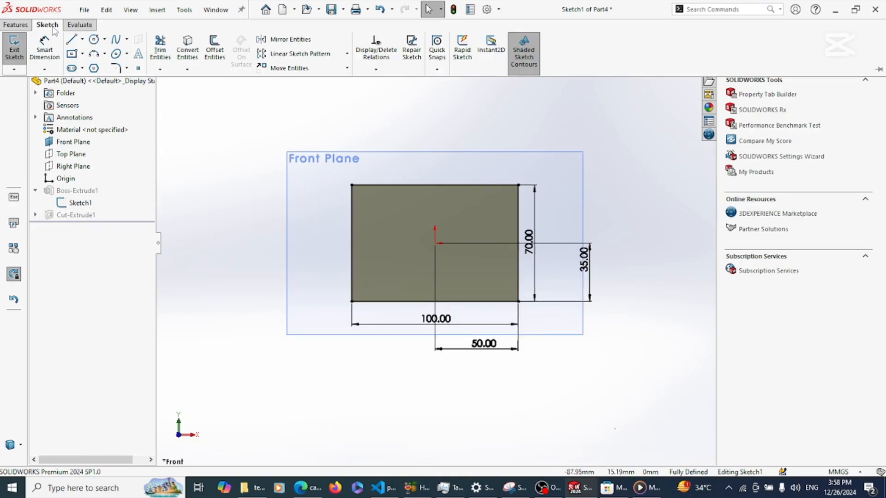
pyautogui.click(82, 54)
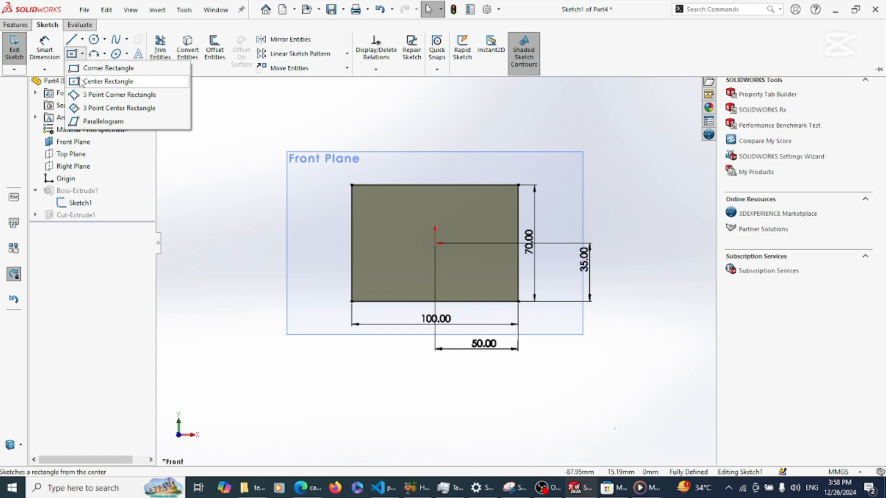
pyautogui.click(437, 239)
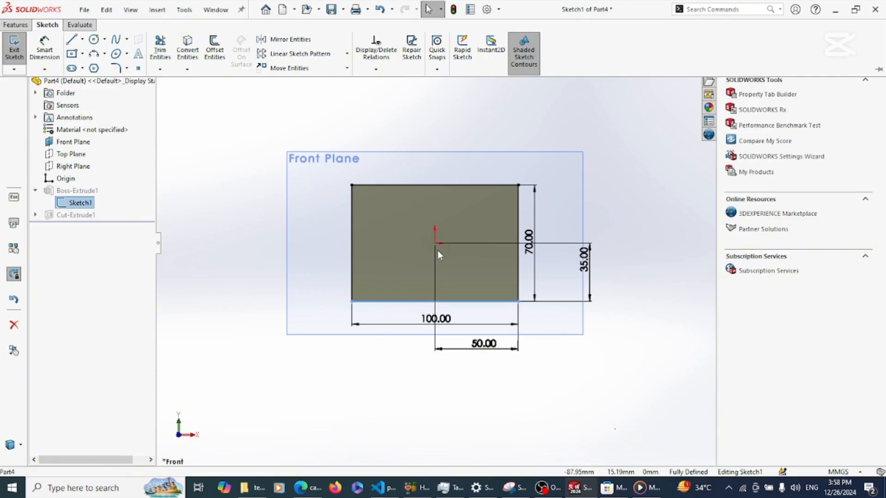
# - Draw a center rectangle about 219 by 115 mm from the origin, enclosing the existing 100 by 70 mm rectangle
pyautogui.click(83, 55)
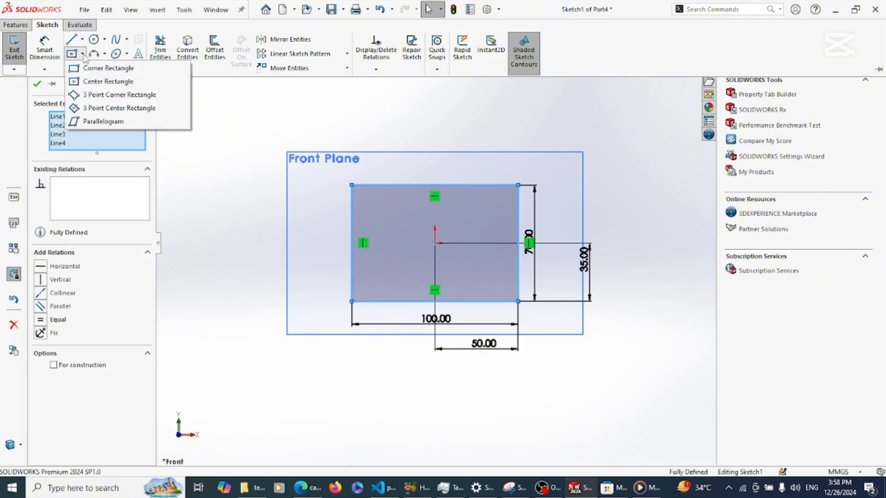
pyautogui.click(83, 83)
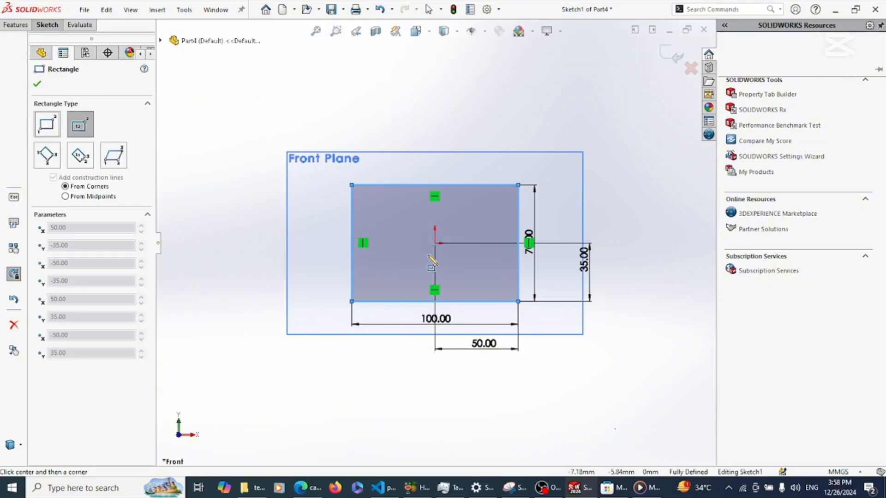
pyautogui.click(434, 243)
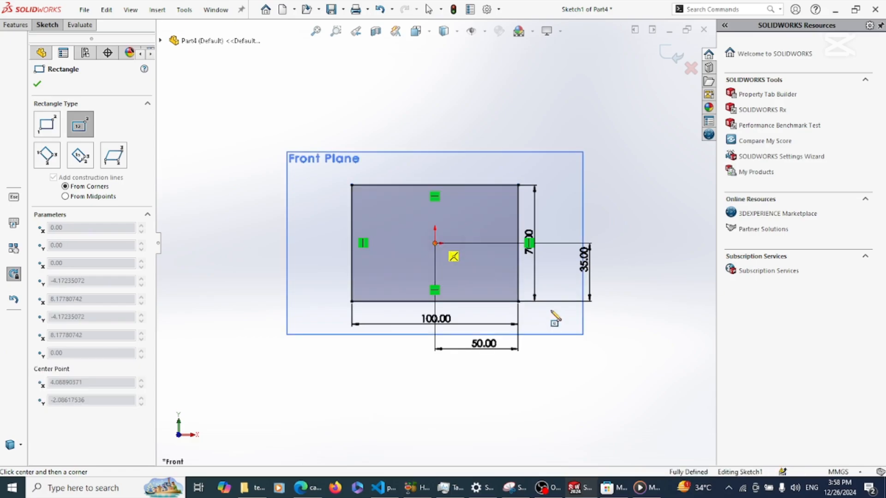
pyautogui.click(617, 339)
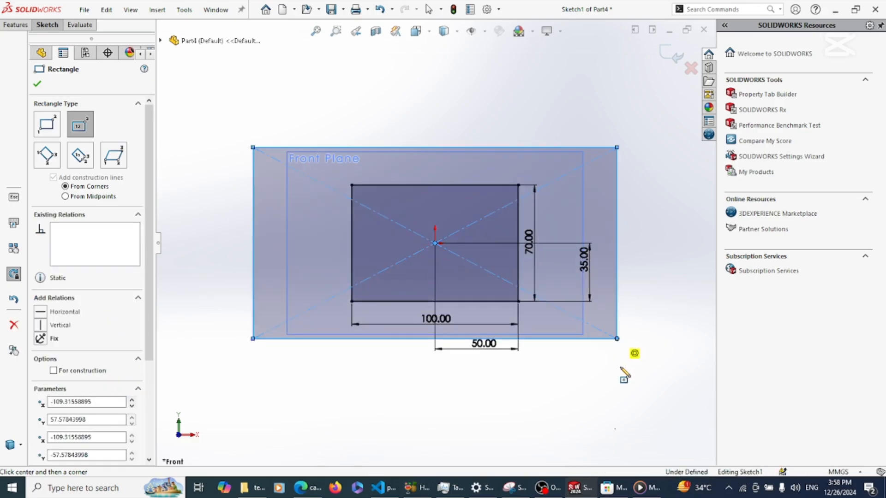
pyautogui.moveTo(619, 375)
pyautogui.mouseDown(button='right')
pyautogui.moveTo(618, 354)
pyautogui.moveTo(622, 362)
pyautogui.mouseUp(button='right')
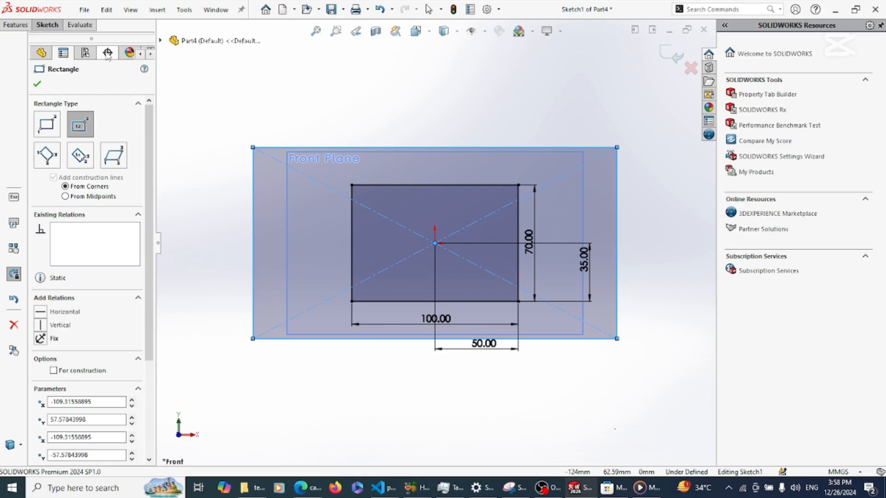
# - Dimension the outer rectangle's bottom edge with Smart Dimension and set its width to 200 mm
pyautogui.click(43, 25)
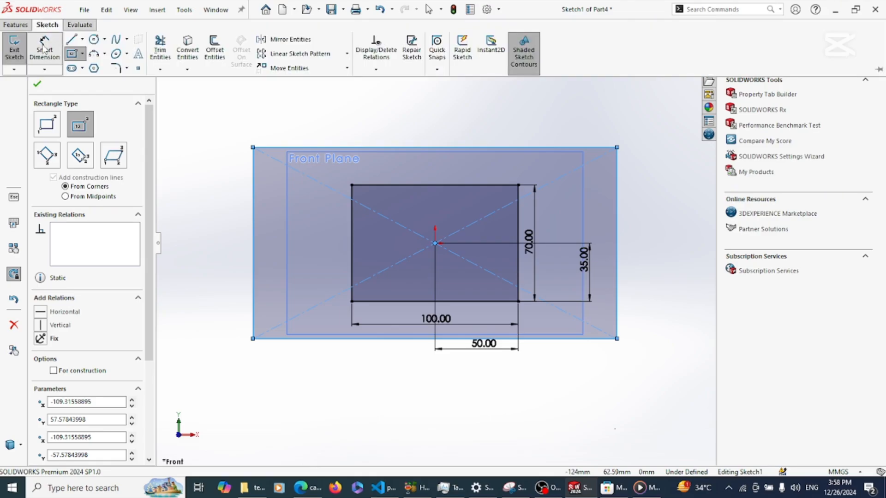
pyautogui.press('Escape')
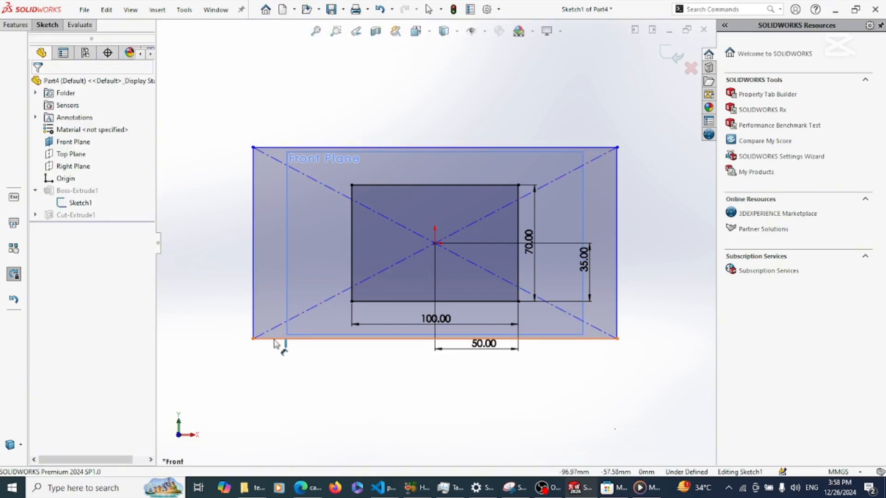
pyautogui.click(274, 339)
pyautogui.click(417, 393)
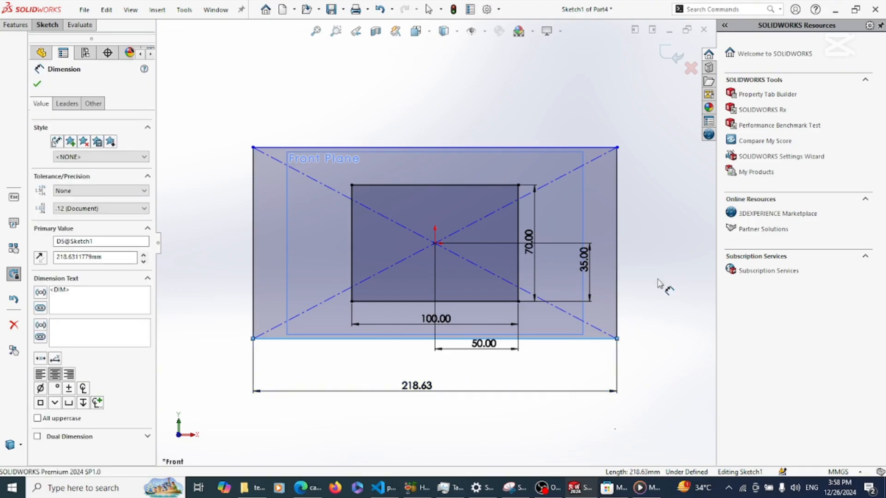
pyautogui.write('200')
pyautogui.press('Return')
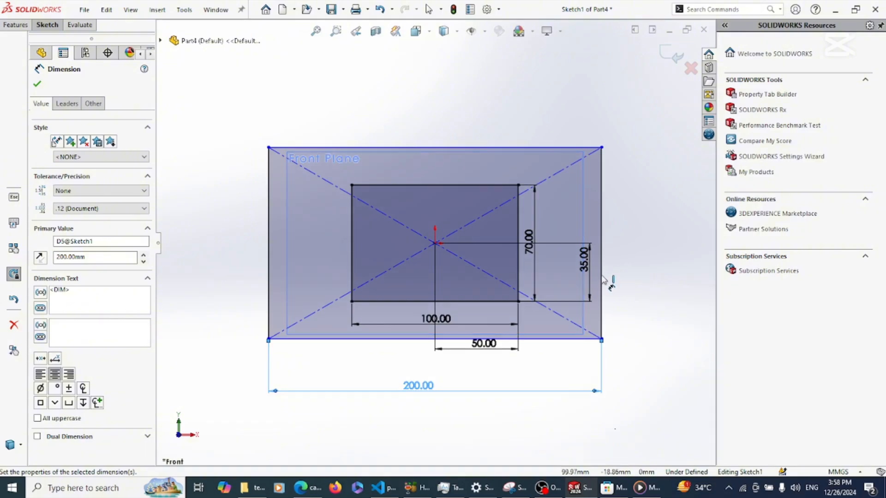
# - Dimension the outer rectangle's right edge, set its height to 140 mm, and exit Smart Dimension
pyautogui.click(633, 267)
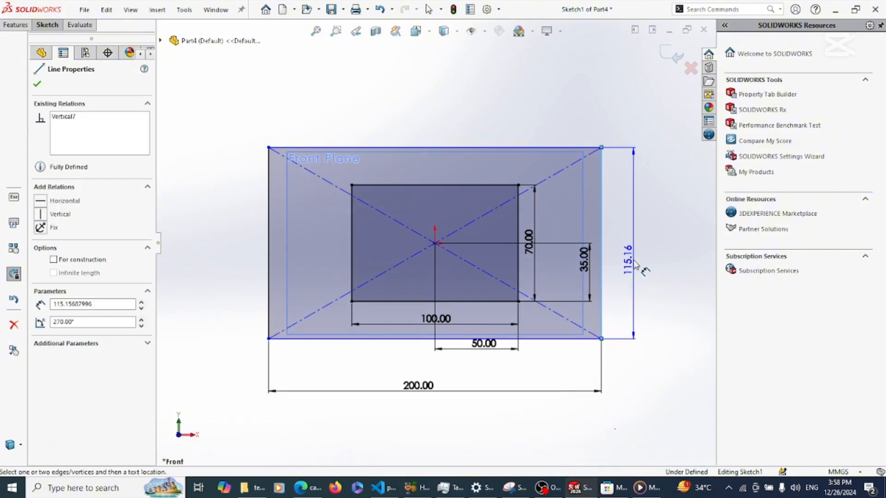
pyautogui.click(634, 264)
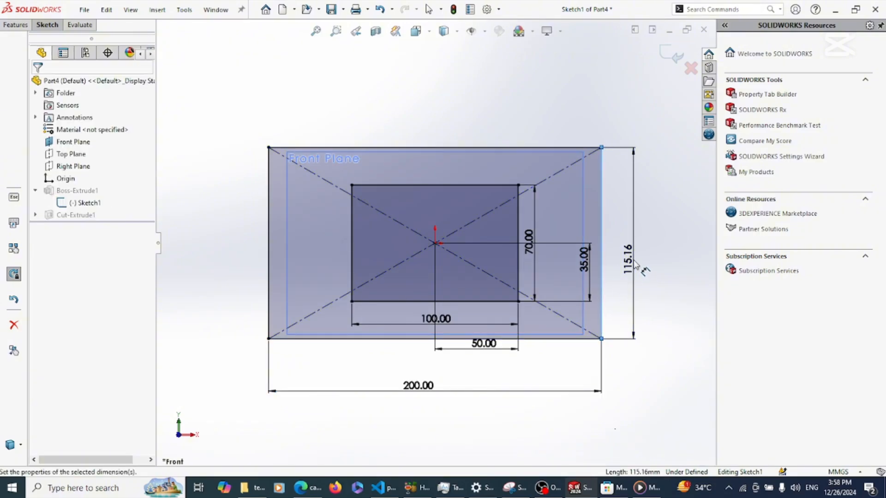
pyautogui.write('140')
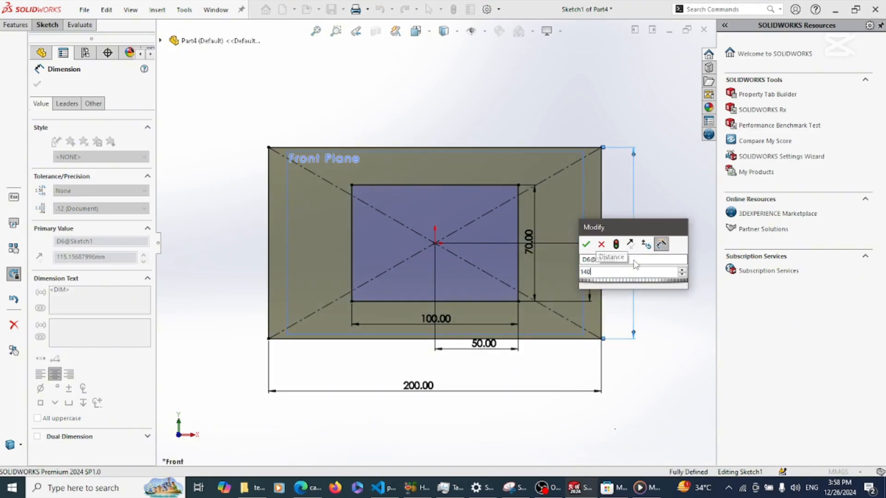
pyautogui.press('Return')
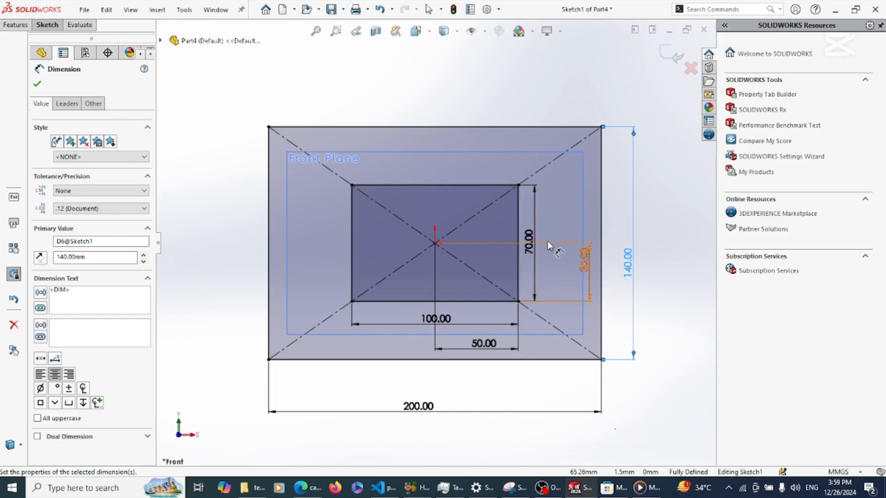
pyautogui.click(321, 199)
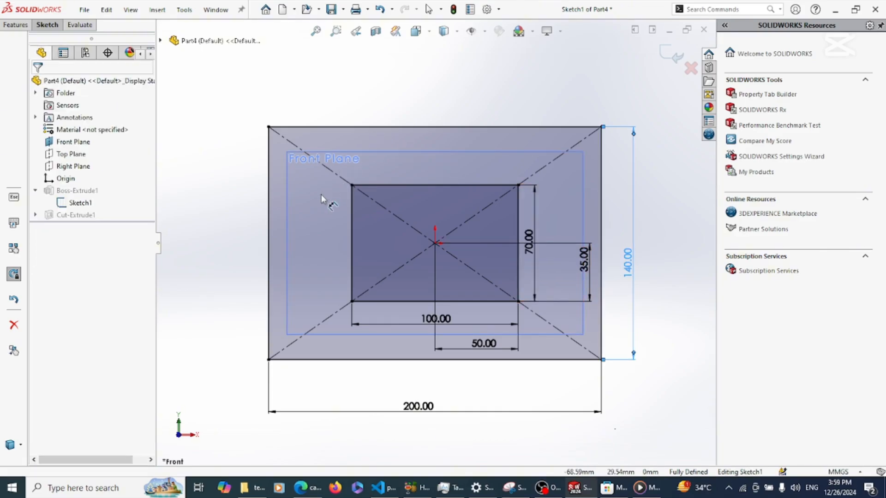
pyautogui.press('Escape')
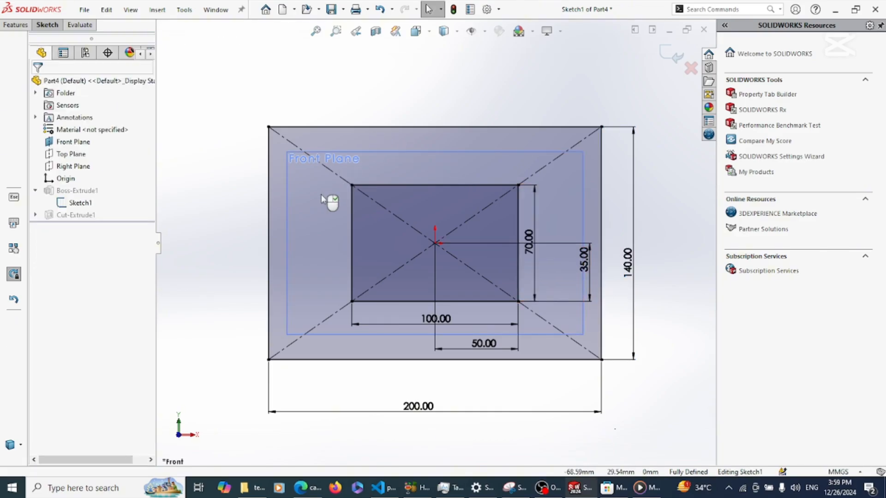
# - Delete the four edge lines of the outer center rectangle
pyautogui.click(299, 220)
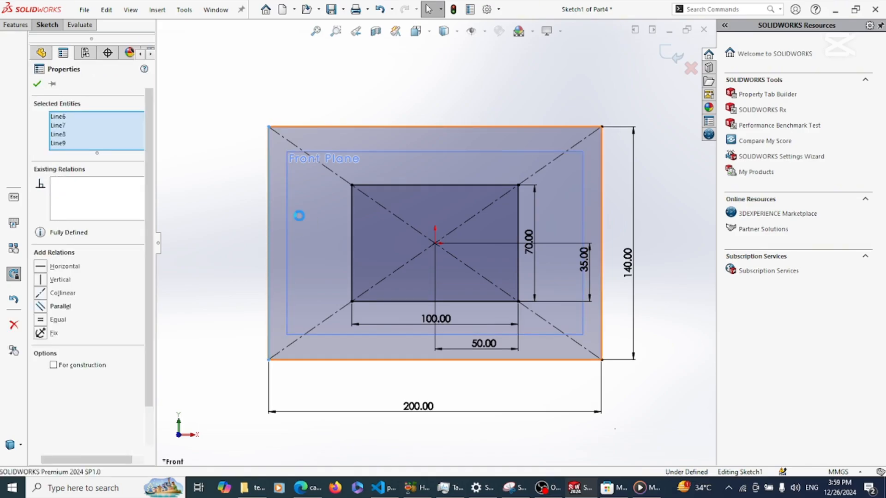
pyautogui.press('Delete')
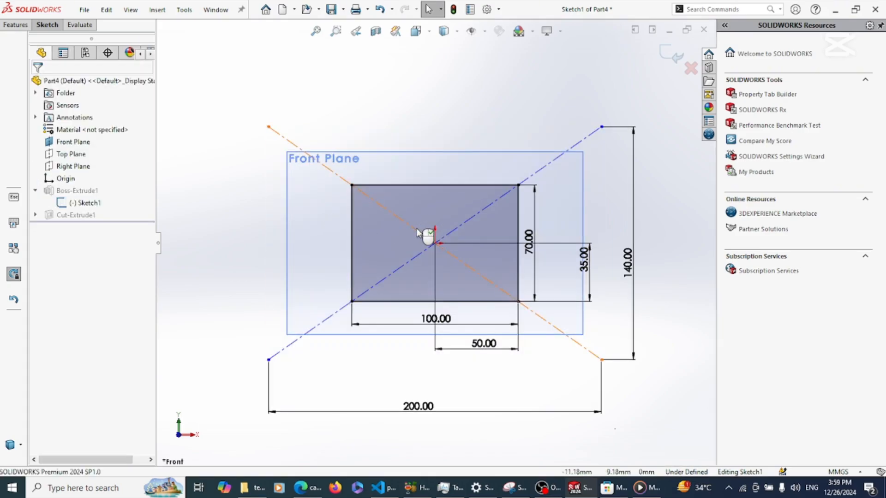
# - Delete the two diagonal construction lines crossing the rectangle, along with their associated dimensions
pyautogui.click(412, 258)
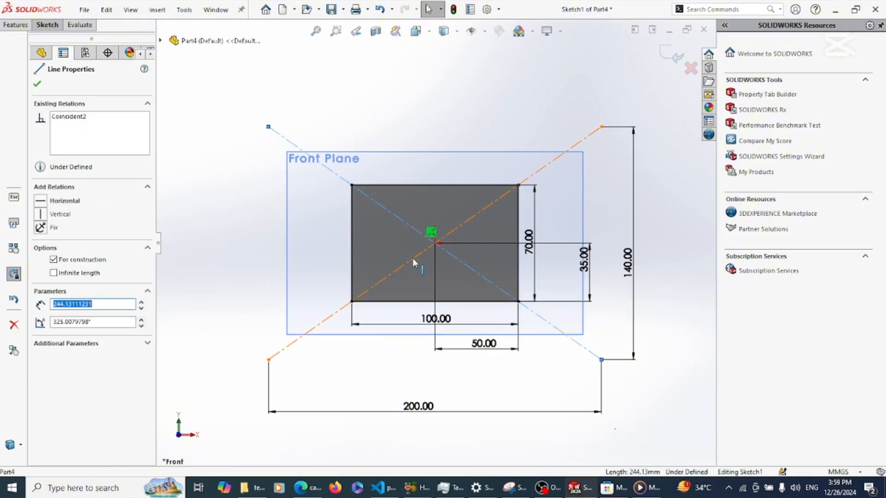
pyautogui.keyDown('ctrl'); pyautogui.click(412, 258); pyautogui.keyUp('ctrl')
pyautogui.press('Delete')
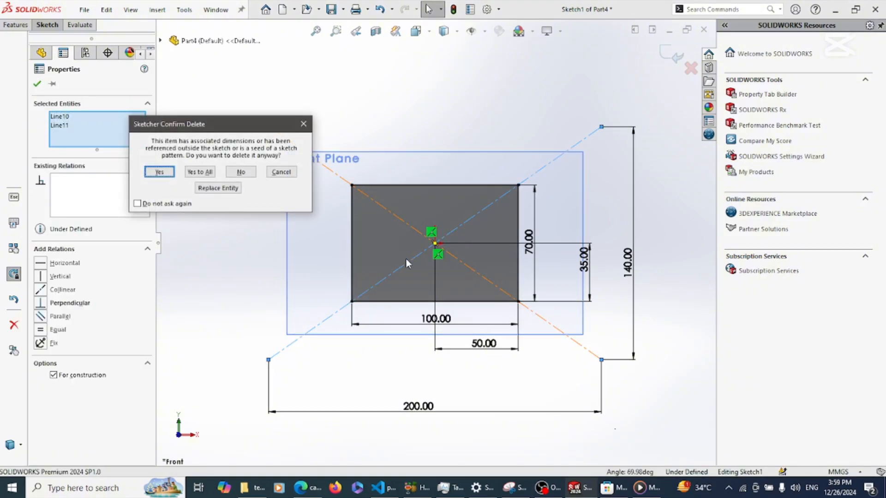
pyautogui.click(160, 172)
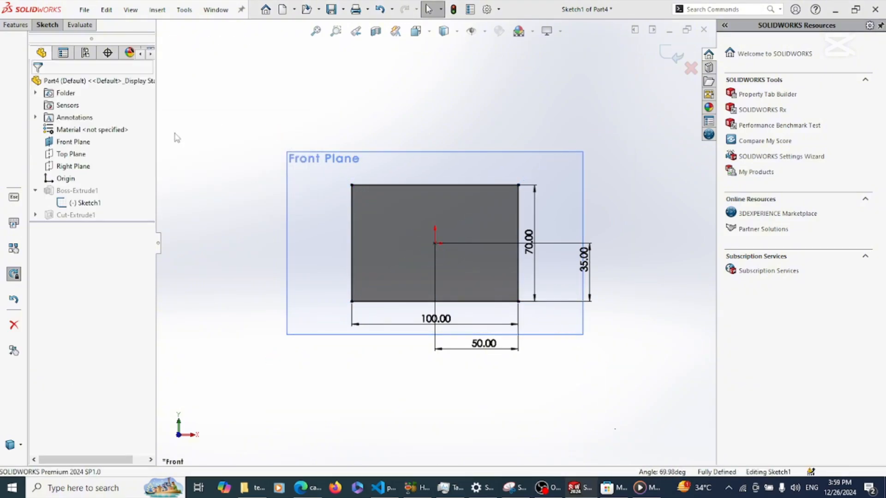
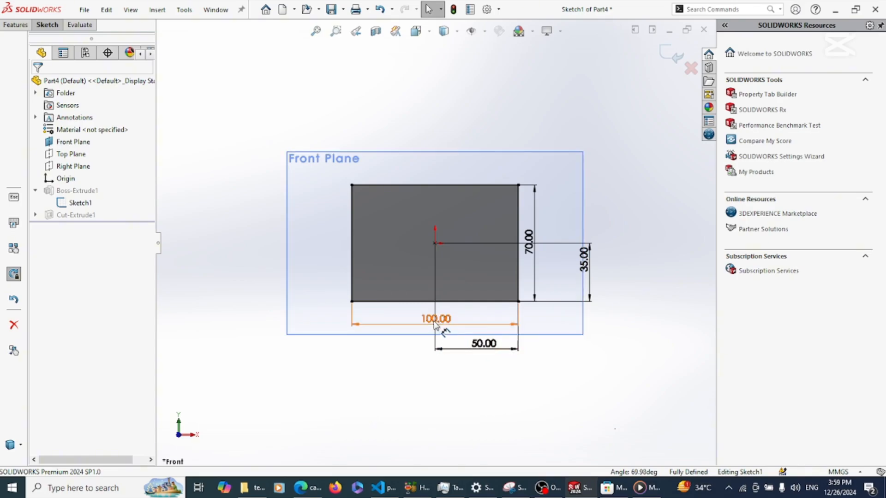
# - Delete the 50 mm and 35 mm dimensions that locate the rectangle from the origin
pyautogui.click(483, 353)
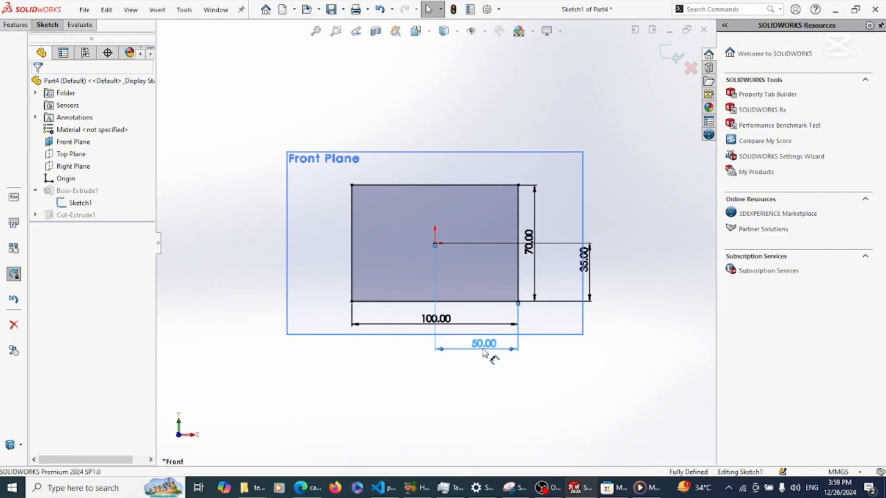
pyautogui.press('Delete')
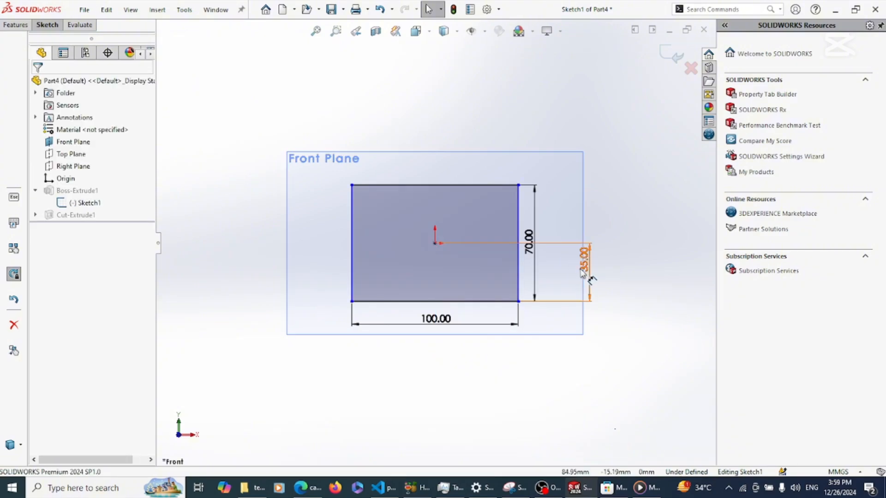
pyautogui.click(583, 261)
pyautogui.press('Delete')
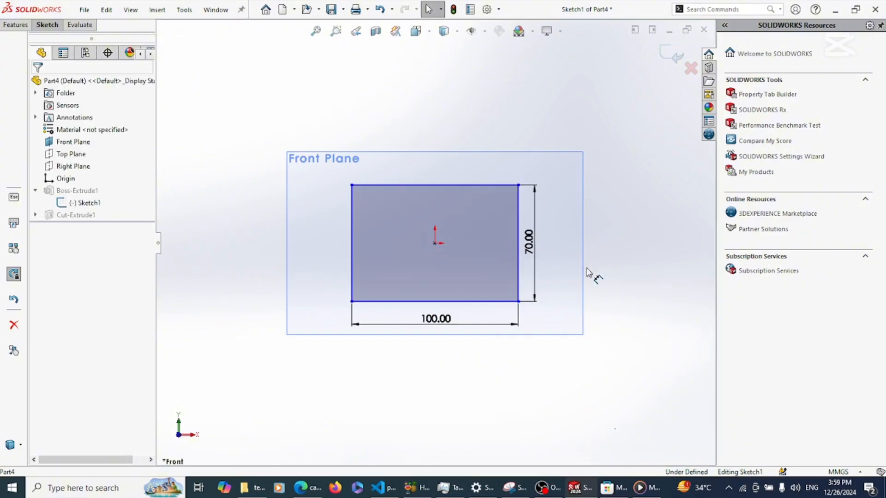
# - Add a Vertical relation between the midpoint of the rectangle's lower line and the point at the origin
pyautogui.click(448, 303)
pyautogui.rightClick(448, 303)
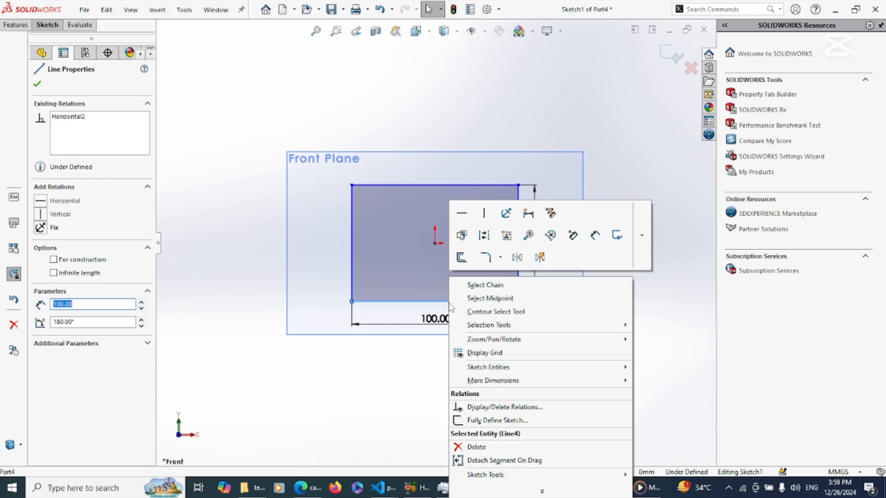
pyautogui.click(477, 299)
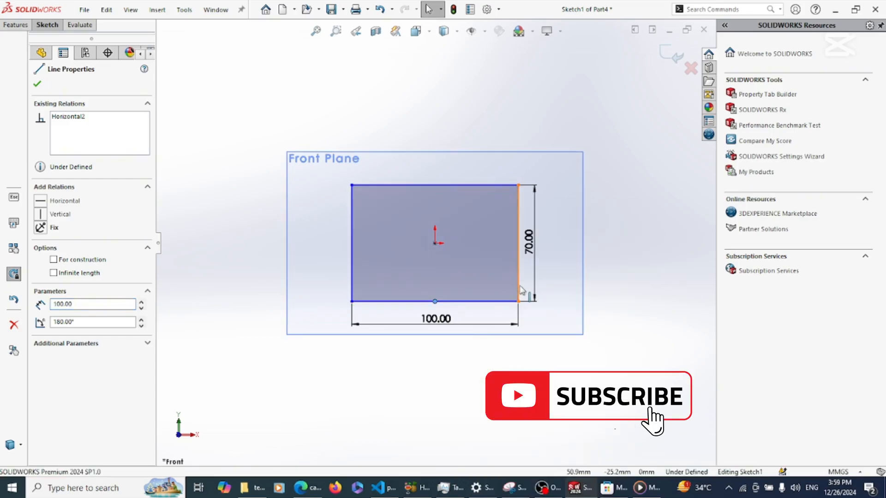
pyautogui.keyDown('ctrl'); pyautogui.click(435, 243); pyautogui.keyUp('ctrl')
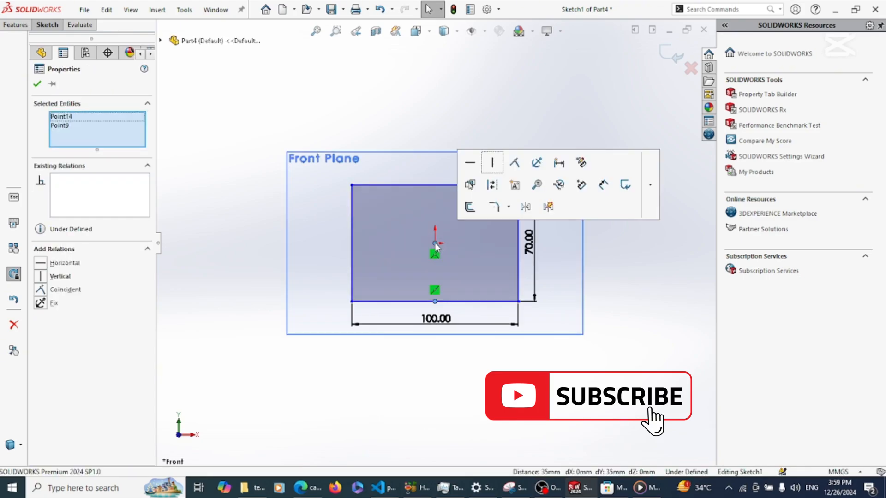
pyautogui.click(492, 164)
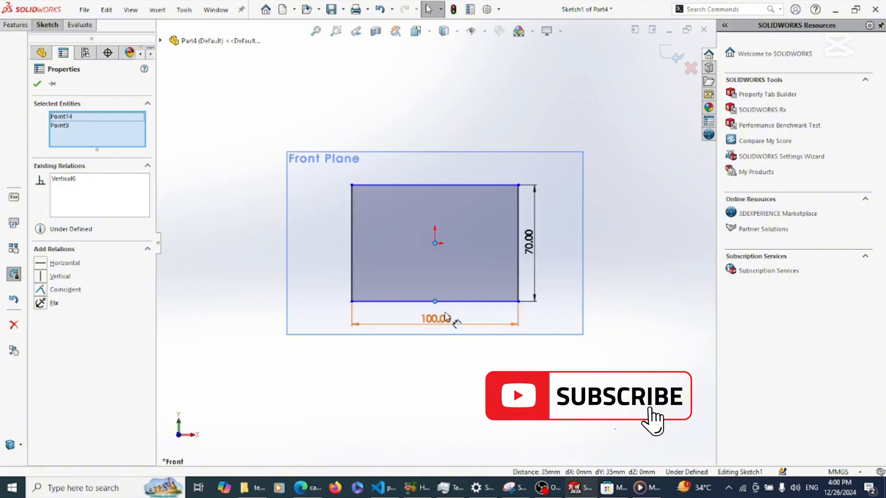
# - Set the rectangle's width dimension to 300 mm
pyautogui.click(444, 324)
pyautogui.doubleClick(437, 318)
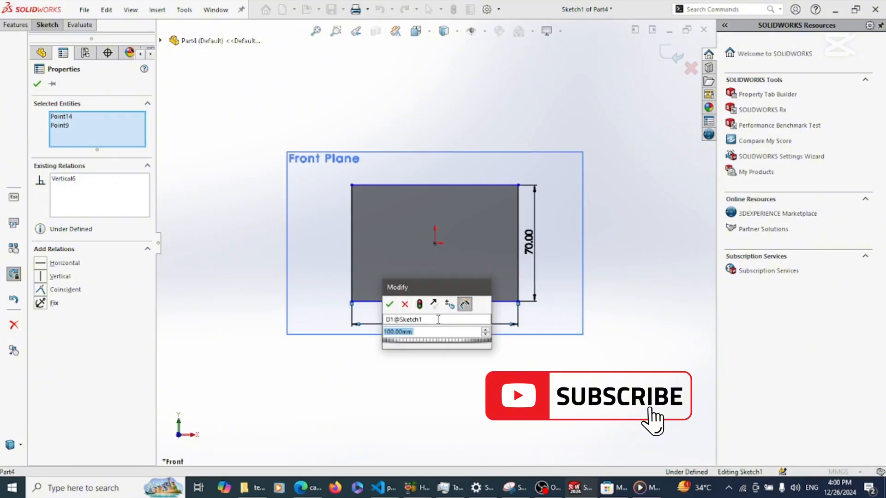
pyautogui.press('Return')
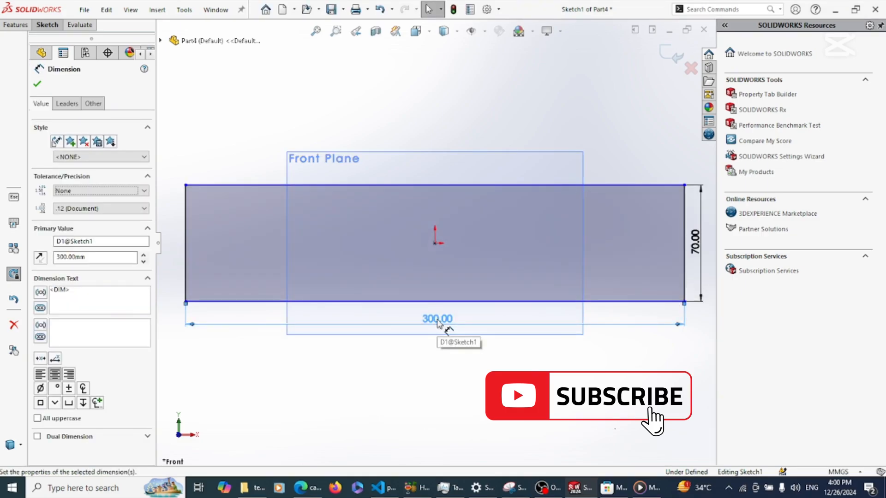
# - Undo the rectangle's width change and the vertical relation on its lower line's midpoint
pyautogui.hotkey('ctrl', 'z')
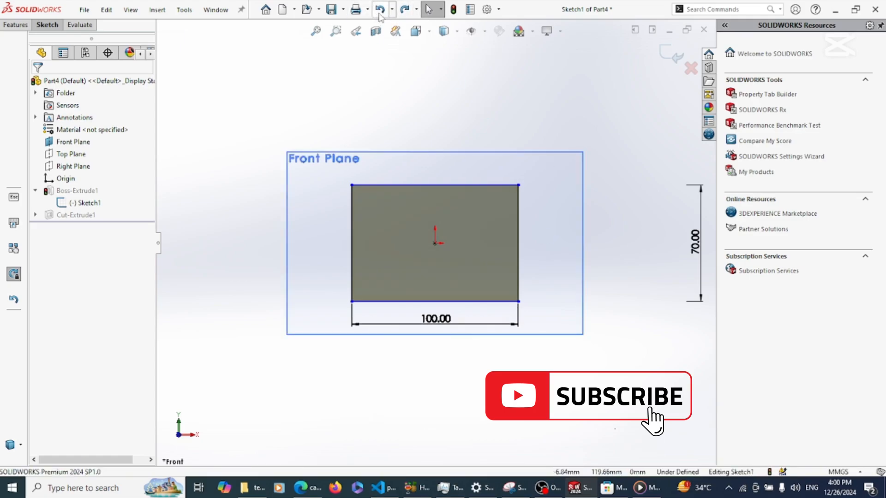
pyautogui.click(379, 14)
pyautogui.click(404, 10)
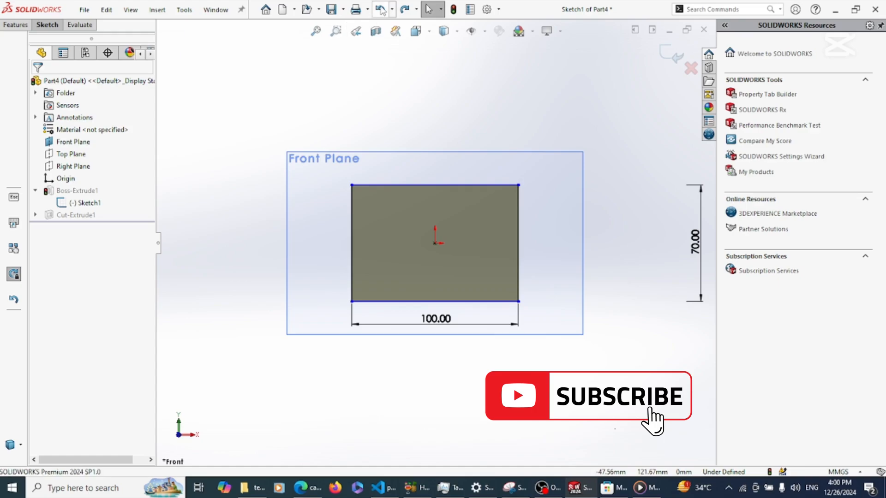
pyautogui.click(380, 10)
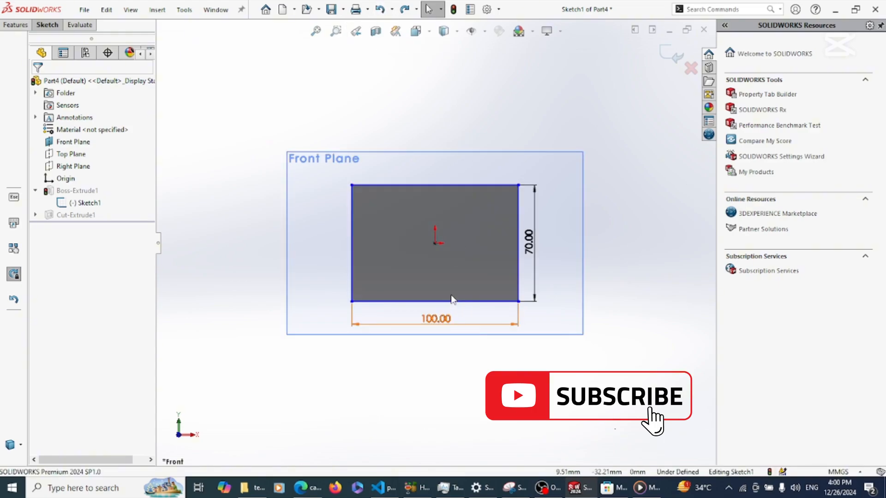
# - Align the origin point and the lower line's midpoint with a Vertical relation
pyautogui.click(436, 243)
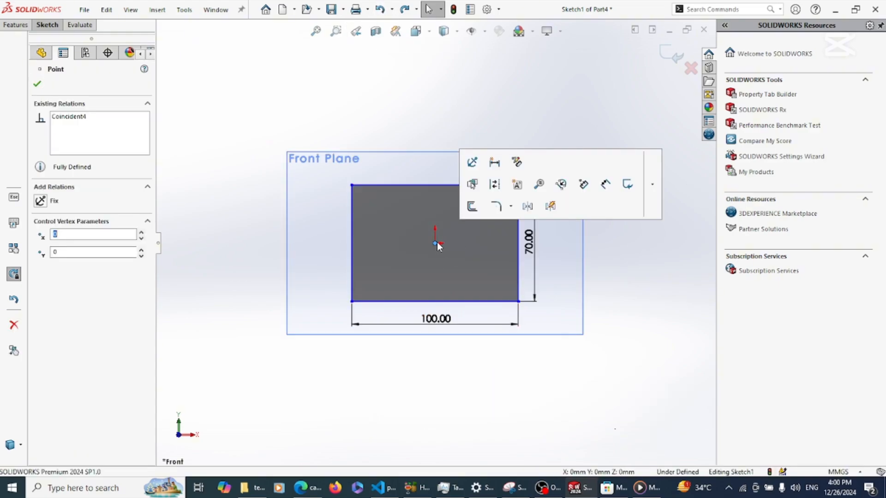
pyautogui.keyDown('ctrl'); pyautogui.click(435, 302); pyautogui.keyUp('ctrl')
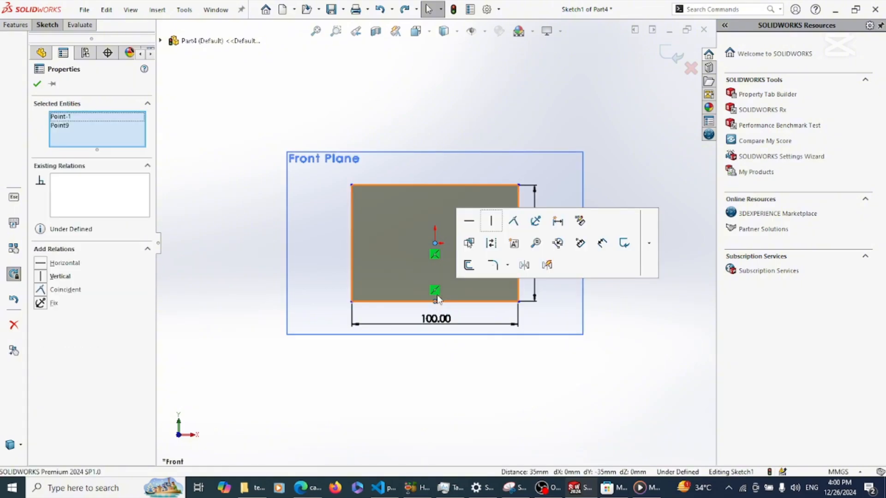
pyautogui.click(492, 222)
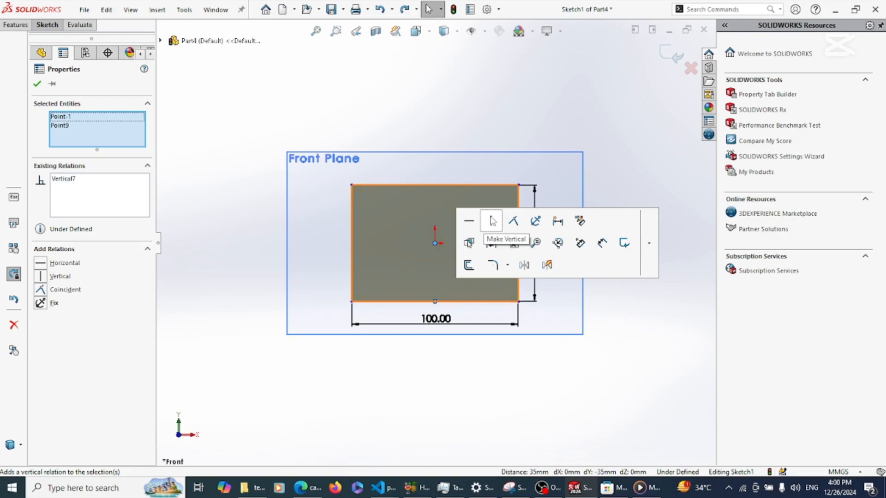
pyautogui.click(594, 306)
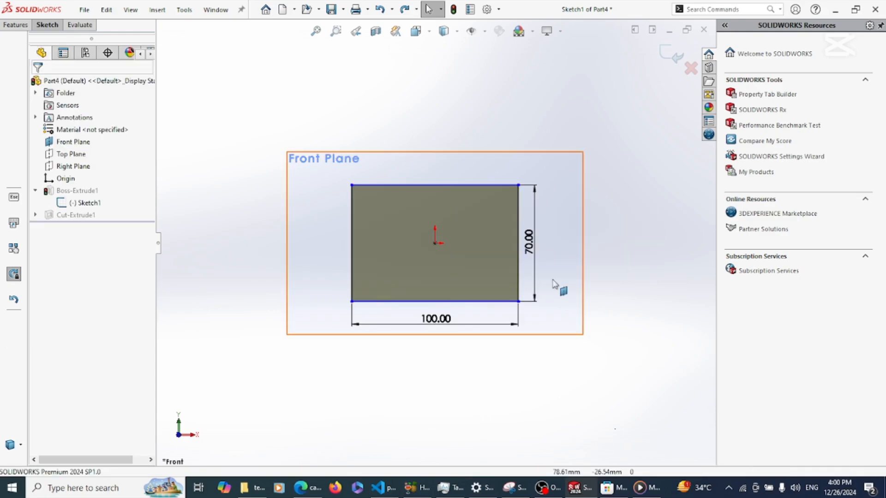
# - Add a Horizontal relation between the midpoint of the rectangle's right line and the origin point, and exit the sketch
pyautogui.click(518, 245)
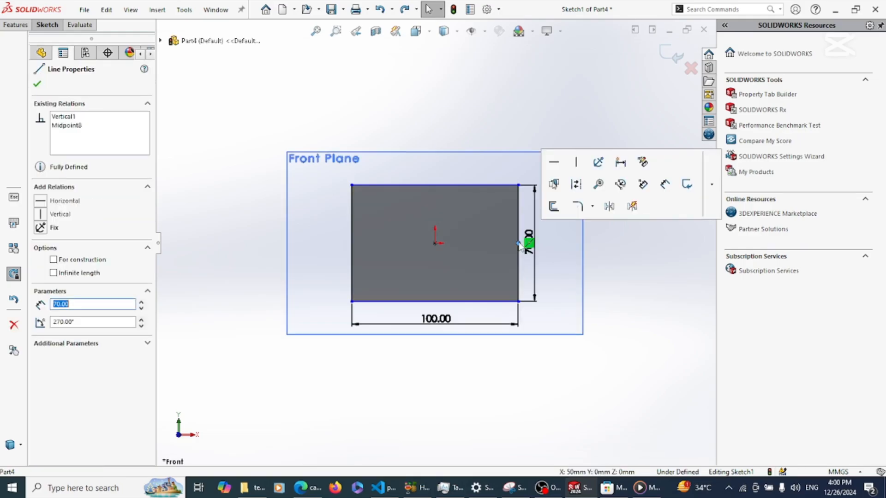
pyautogui.rightClick(518, 263)
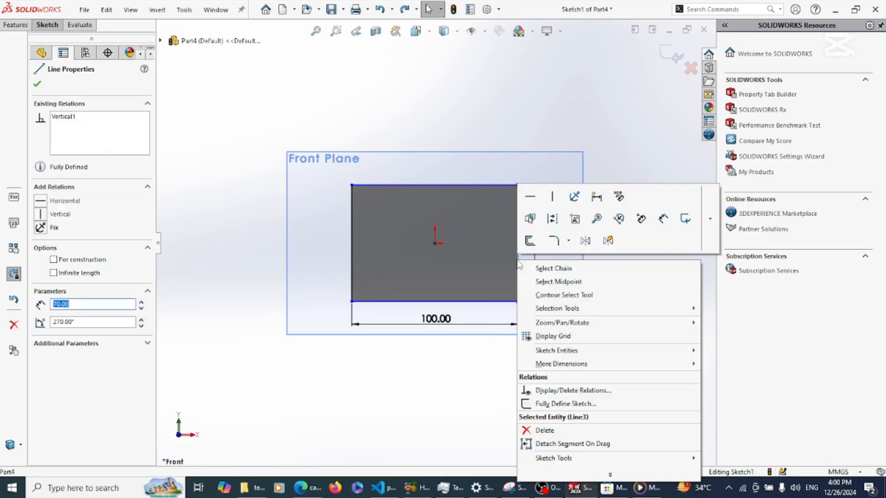
pyautogui.click(539, 283)
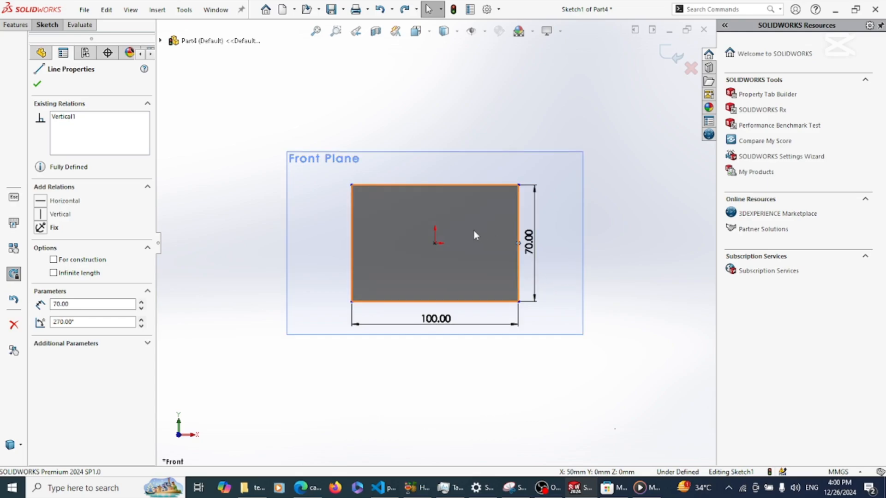
pyautogui.keyDown('ctrl'); pyautogui.click(435, 243); pyautogui.keyUp('ctrl')
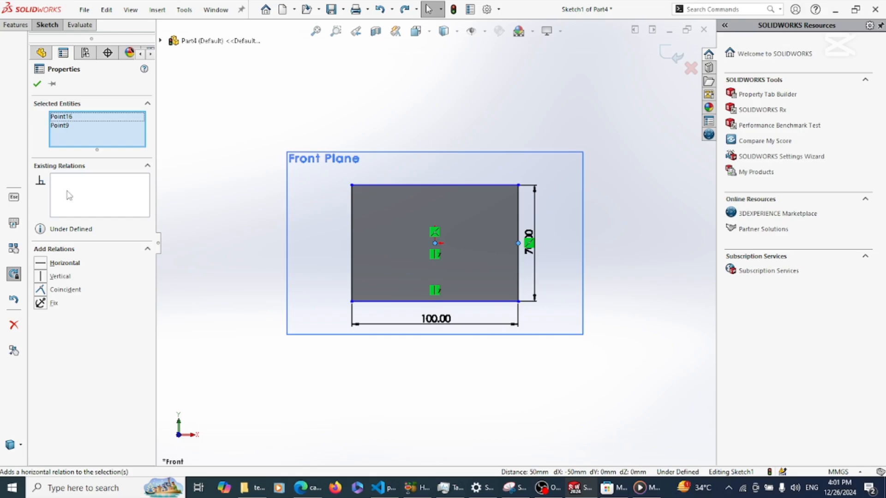
pyautogui.click(41, 264)
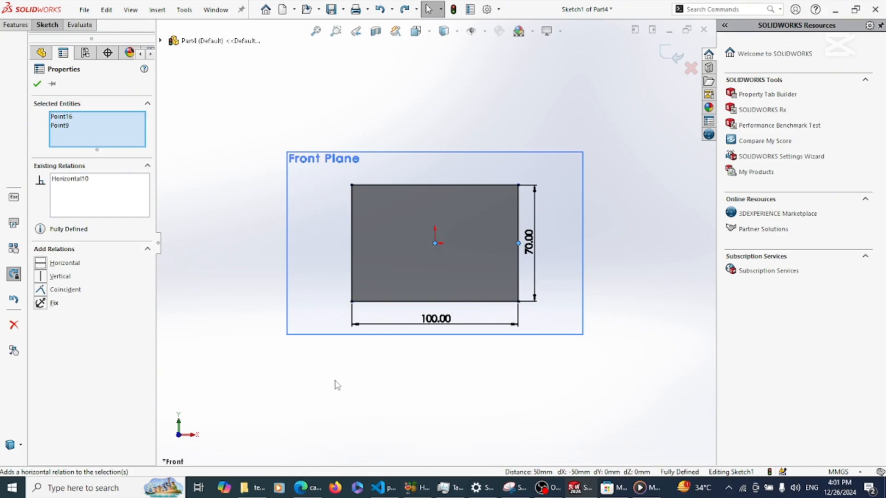
pyautogui.click(584, 345)
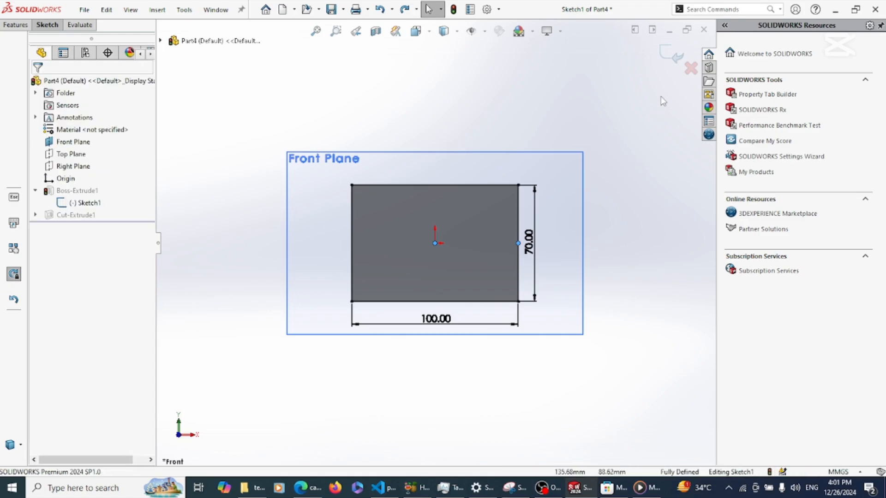
pyautogui.click(667, 55)
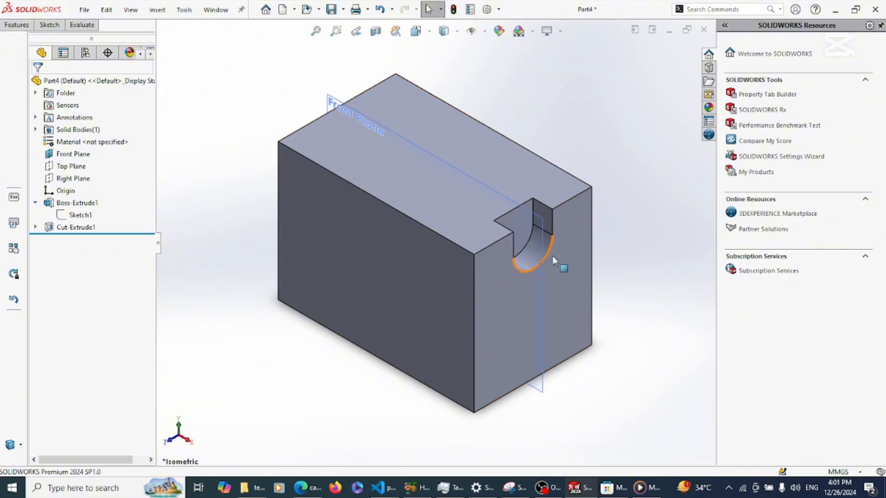
# - Open Sketch2 of the Cut-Extrude1 feature for editing
pyautogui.click(75, 227)
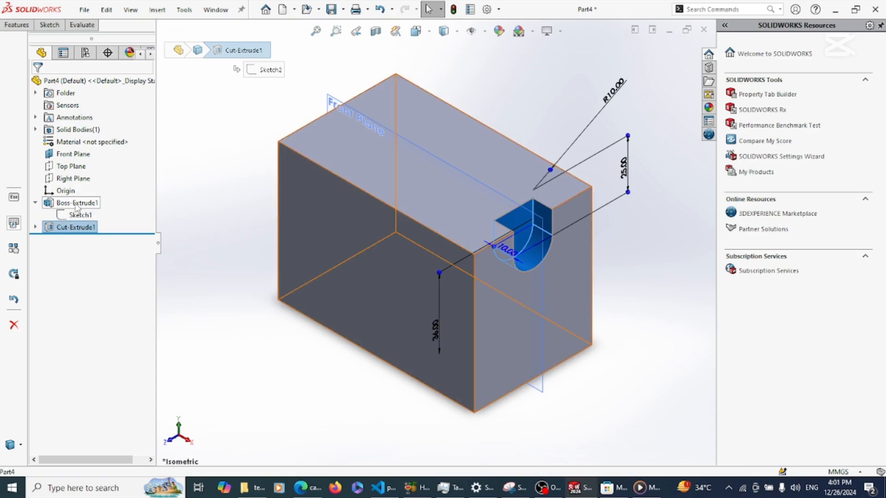
pyautogui.click(35, 227)
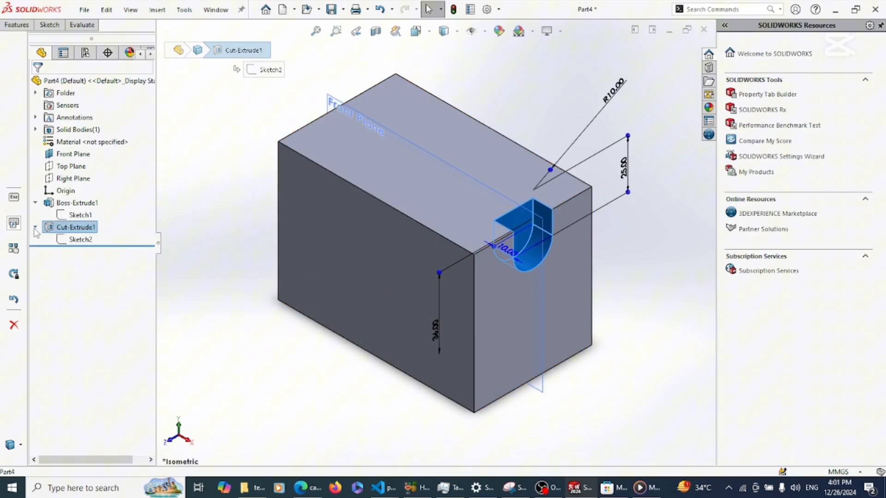
pyautogui.click(78, 214)
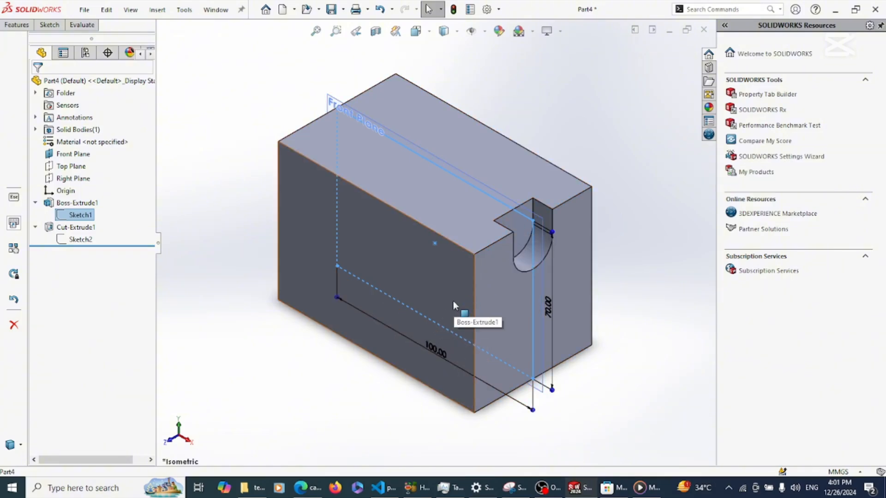
pyautogui.click(74, 239)
pyautogui.click(120, 192)
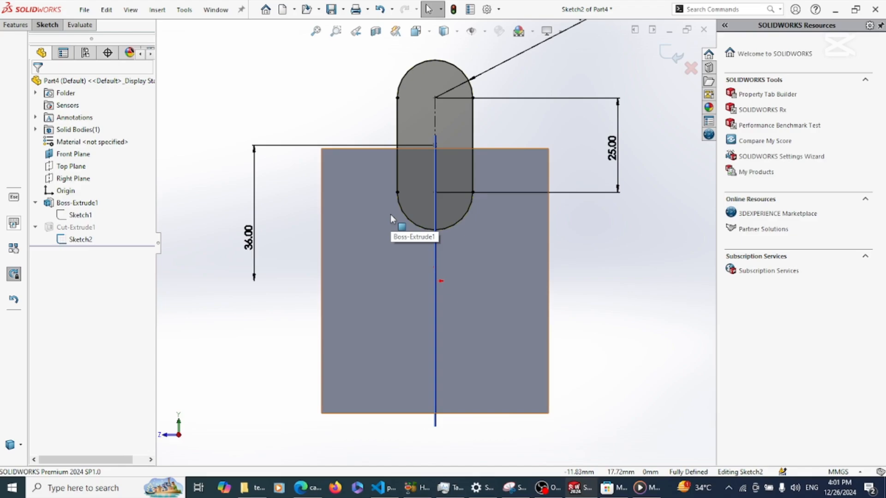
# - Examine the slot sketch and its placement relative to the block from different angles
pyautogui.scroll(2, 505, 173)
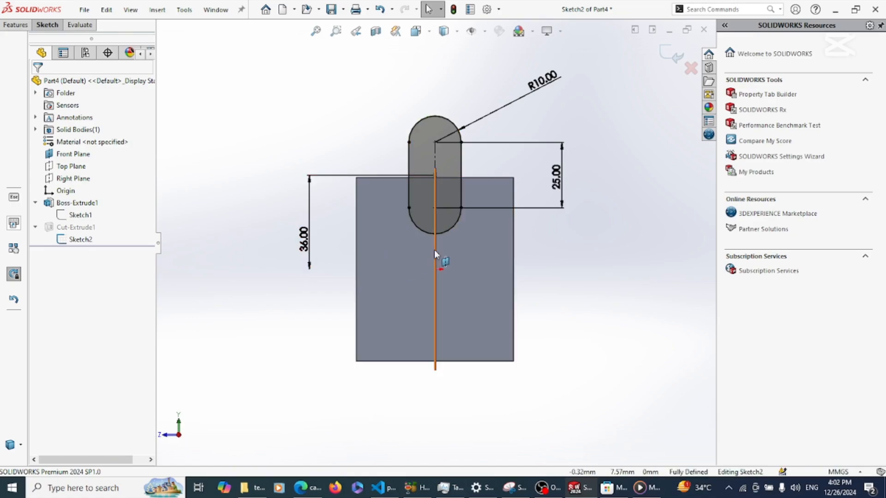
pyautogui.press('Right')
pyautogui.press('Right')
pyautogui.press('Right')
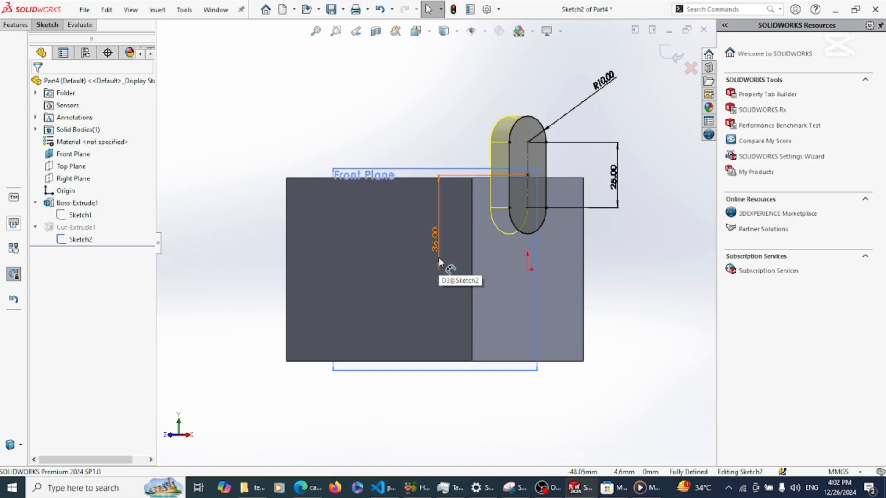
pyautogui.press('Right')
pyautogui.press('Right')
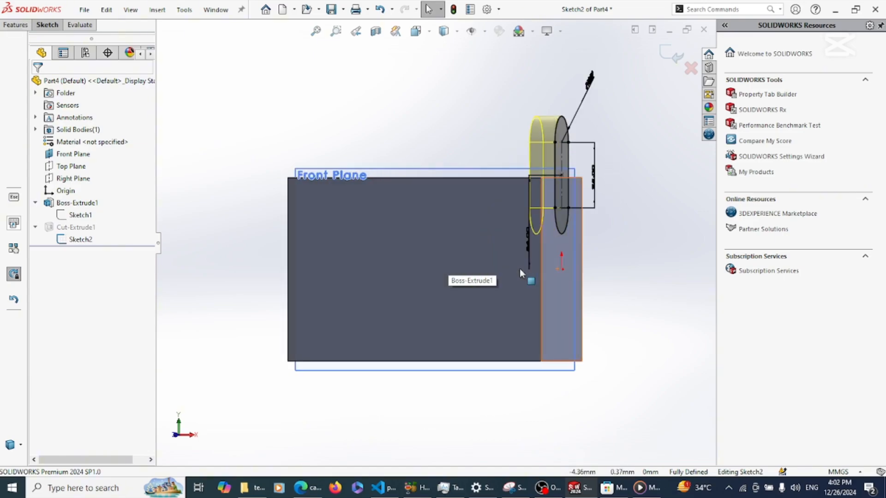
pyautogui.press('Left')
pyautogui.press('Left')
pyautogui.press('Left')
pyautogui.press('Left')
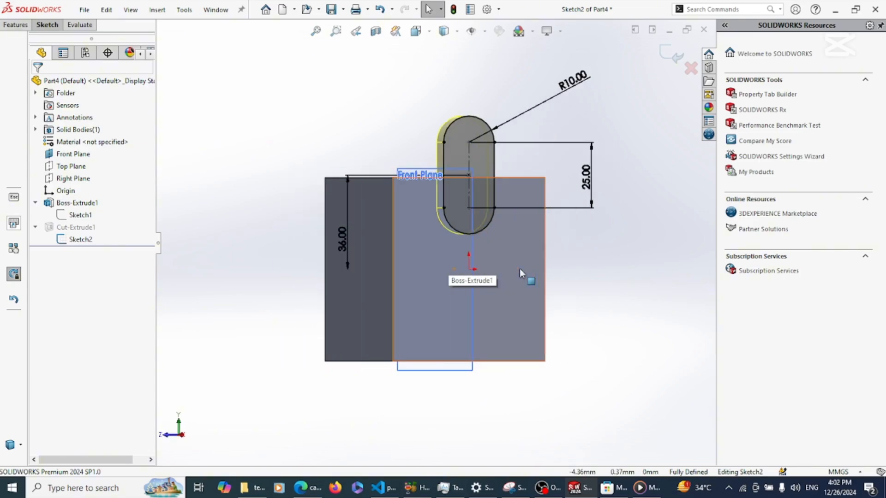
# - Inspect the slot's centre points and the existing relations on its midpoint in Sketch2
pyautogui.press('Left')
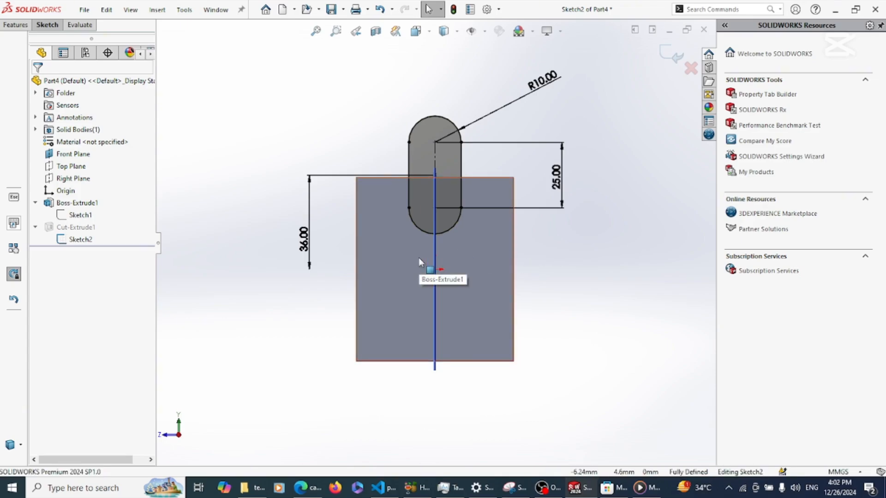
pyautogui.click(435, 269)
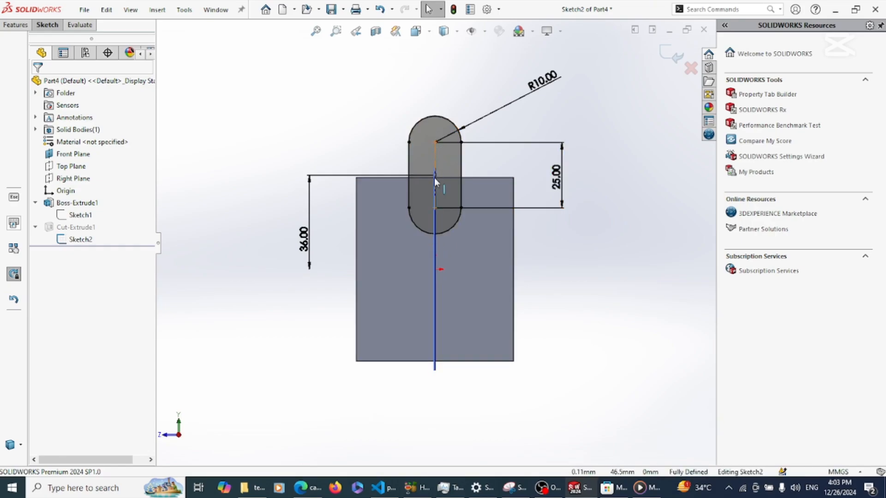
pyautogui.click(434, 143)
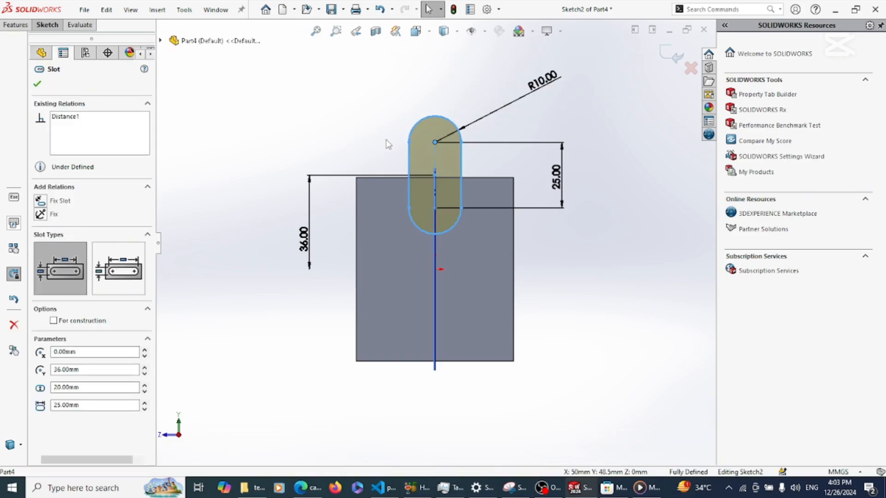
pyautogui.click(405, 164)
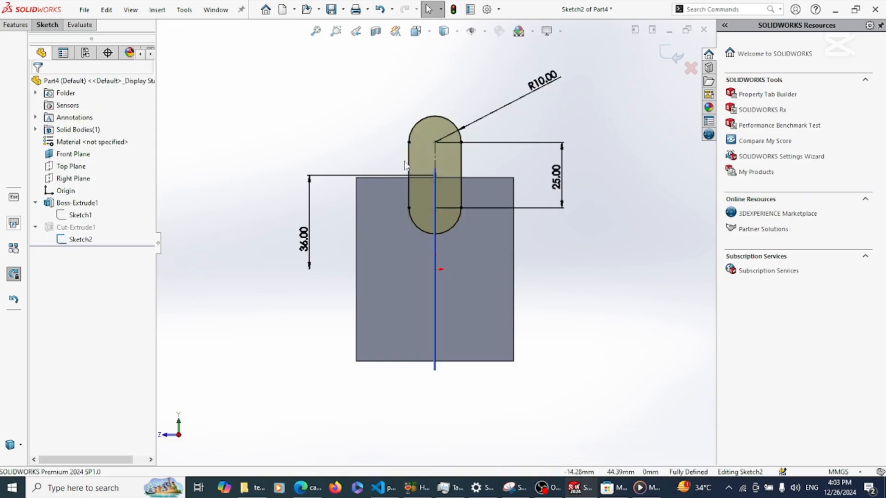
pyautogui.click(436, 180)
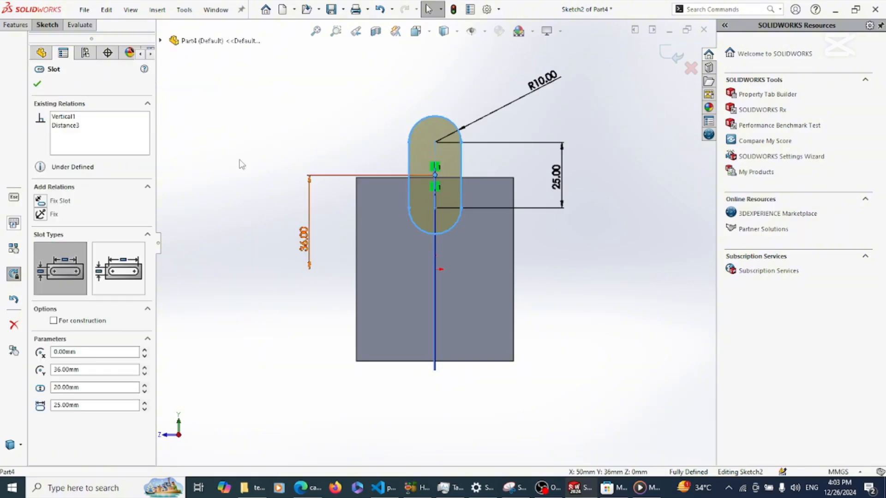
pyautogui.click(74, 117)
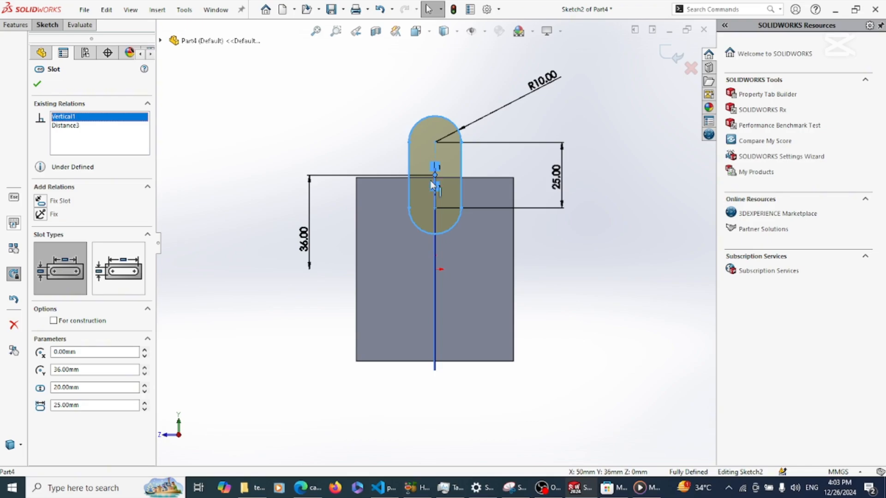
pyautogui.click(324, 162)
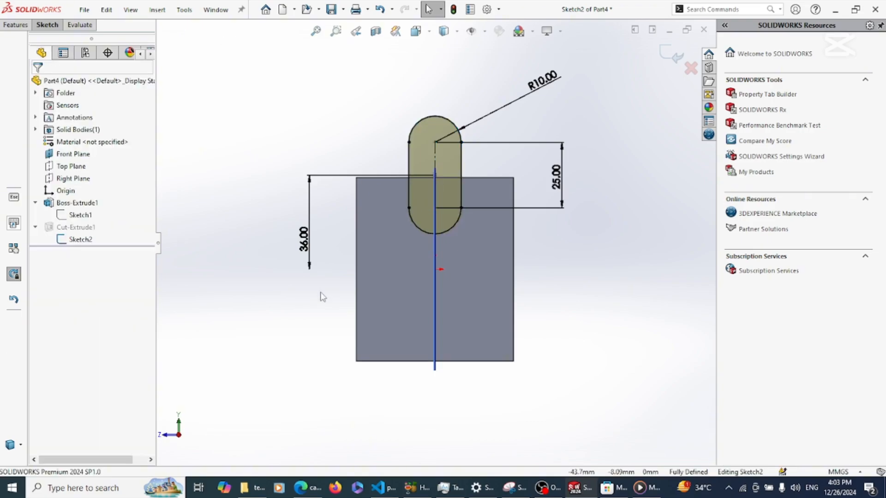
# - Delete the 36 mm vertical dimension and move the slot down along the block's vertical centreline to about 5.2 mm above the origin
pyautogui.click(310, 259)
pyautogui.press('Delete')
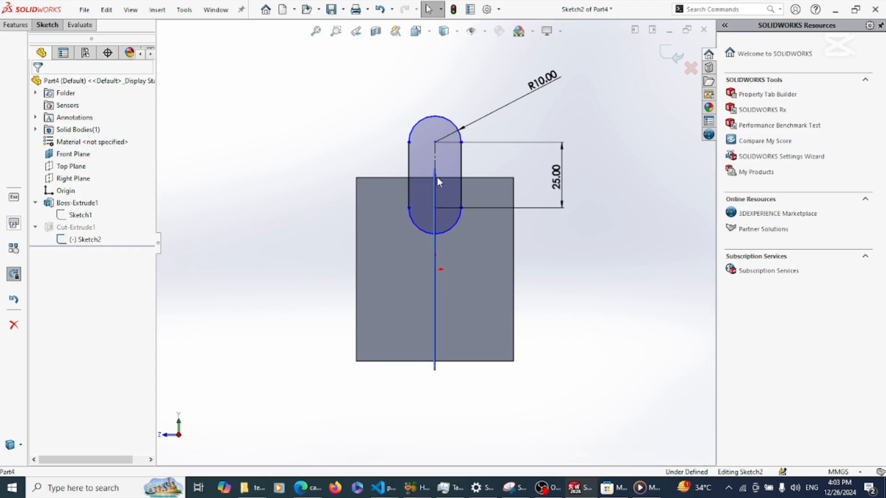
pyautogui.moveTo(434, 217); pyautogui.dragTo(438, 260)
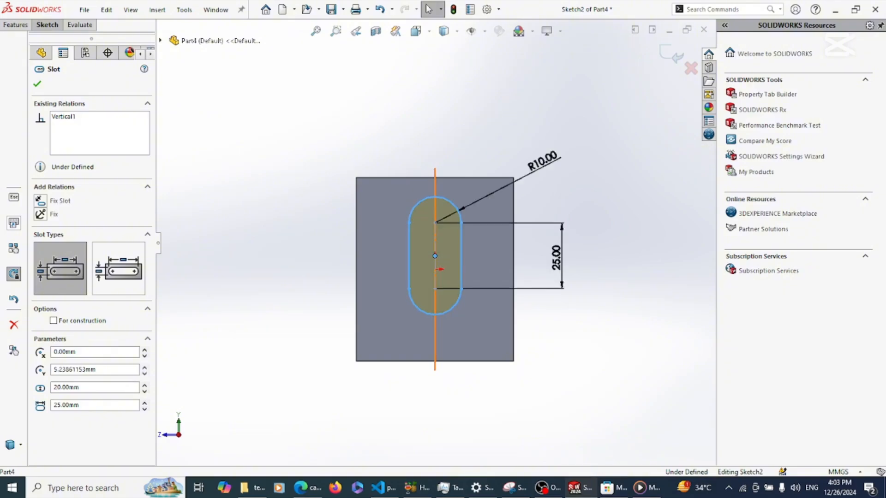
pyautogui.click(335, 263)
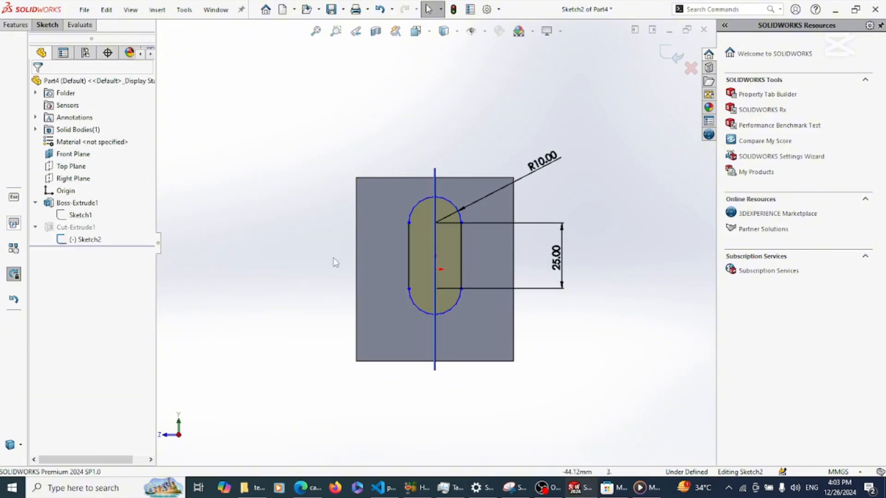
# - Add a Horizontal relation between the slot's centre point and the midpoint of the end face's left vertical edge
pyautogui.click(434, 257)
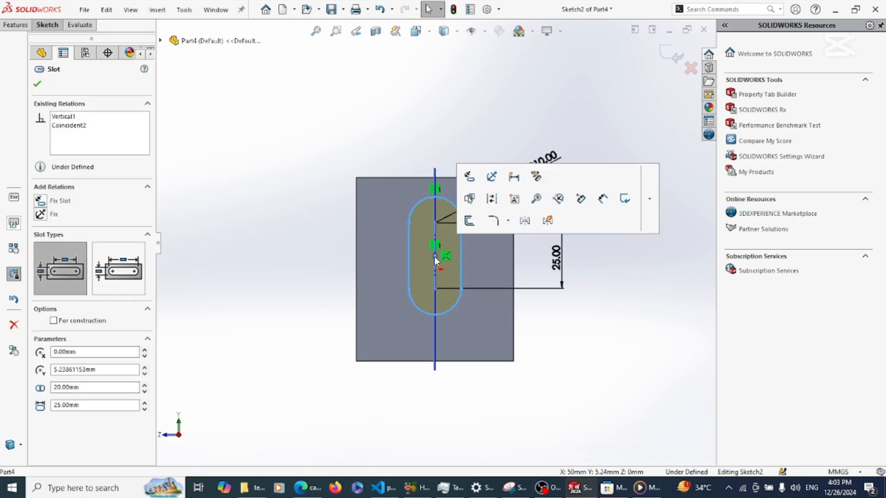
pyautogui.click(357, 280)
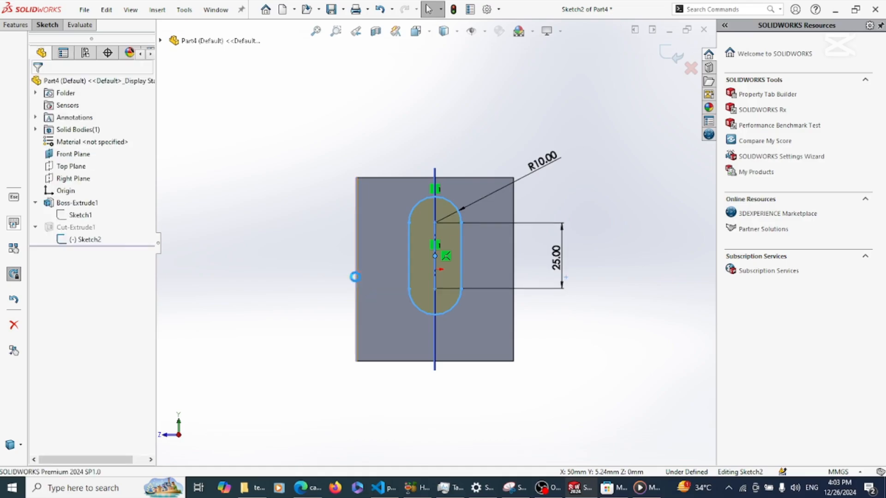
pyautogui.rightClick(357, 277)
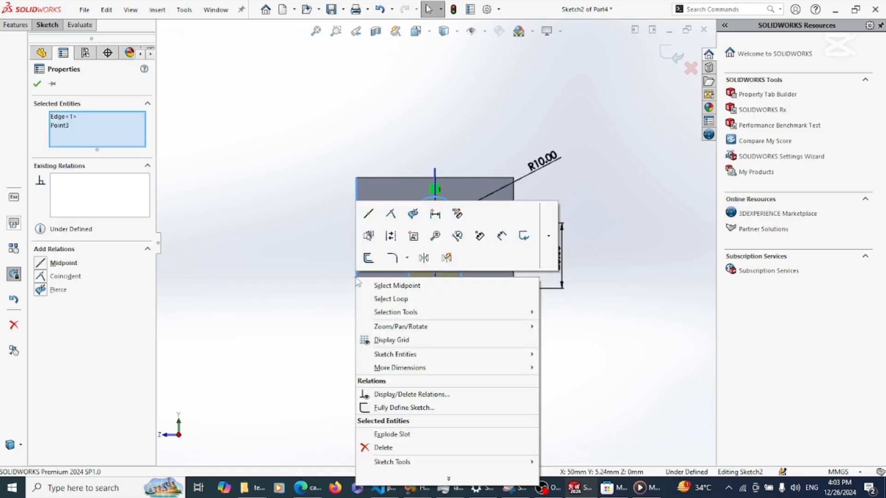
pyautogui.click(381, 286)
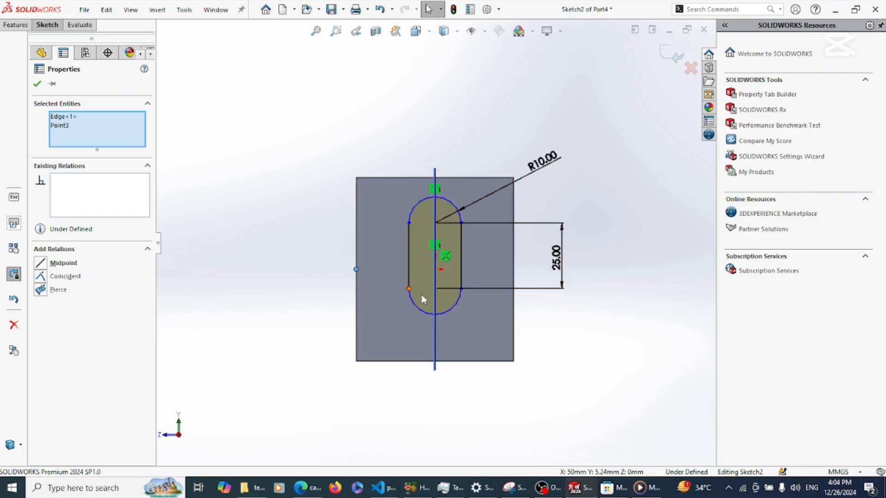
pyautogui.keyDown('ctrl'); pyautogui.click(435, 256); pyautogui.keyUp('ctrl')
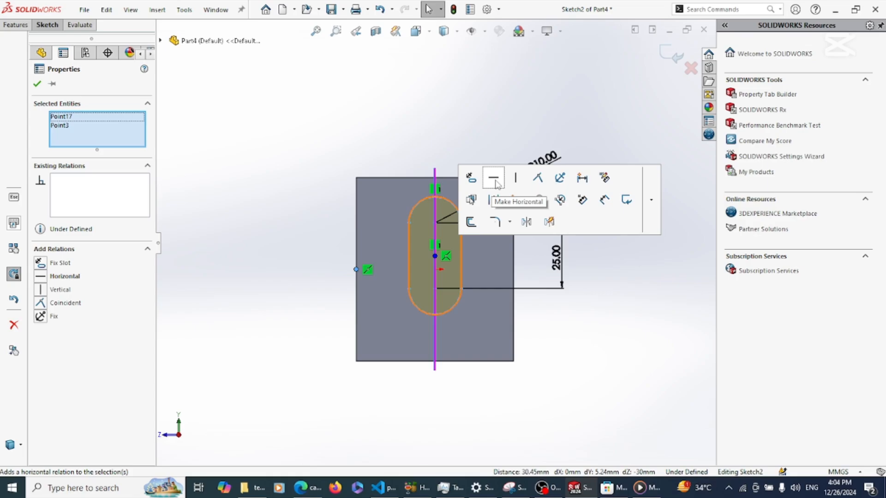
pyautogui.click(495, 181)
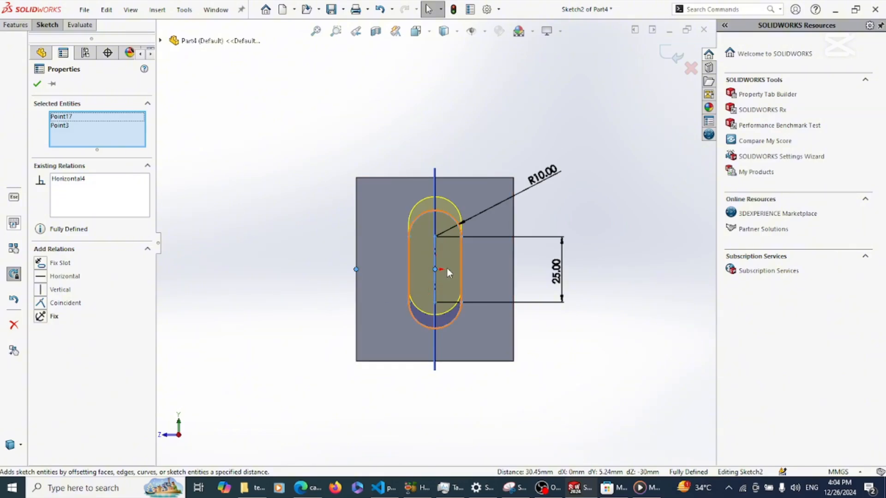
# - Check the slot sketch's definition status and view it from the side, and exit the sketch to rebuild the cut
pyautogui.click(698, 467)
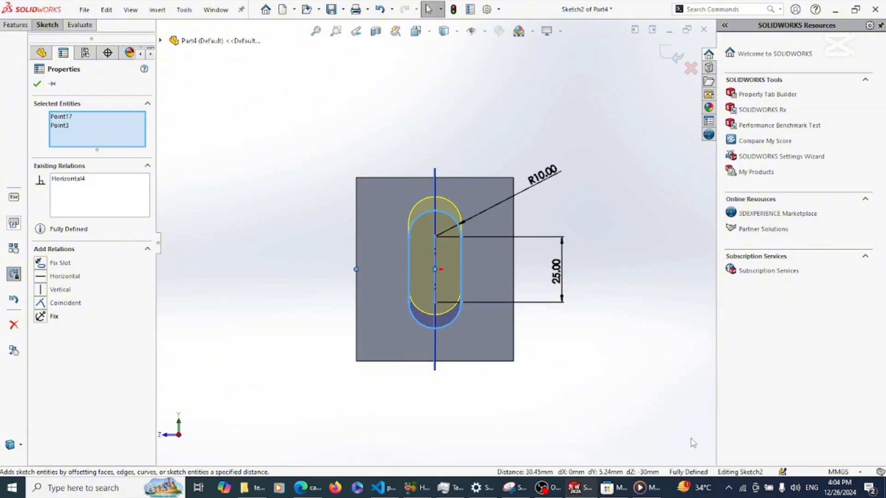
pyautogui.press('Left')
pyautogui.press('Escape')
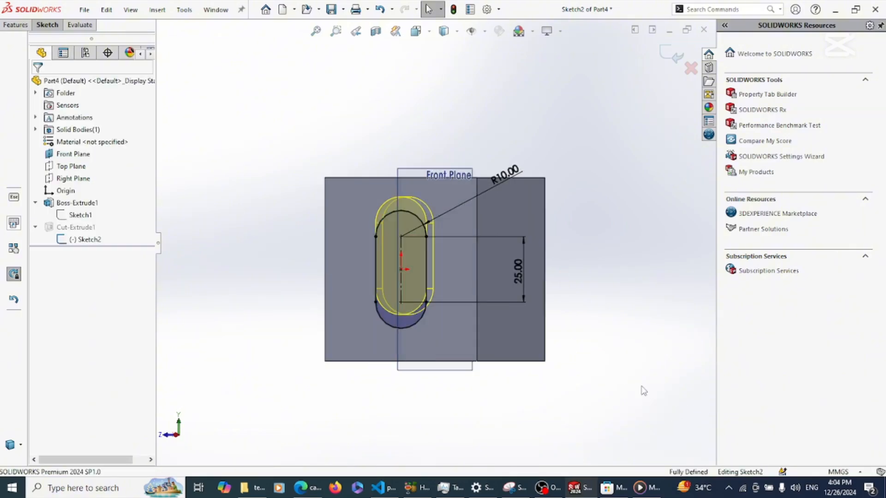
pyautogui.press('Right')
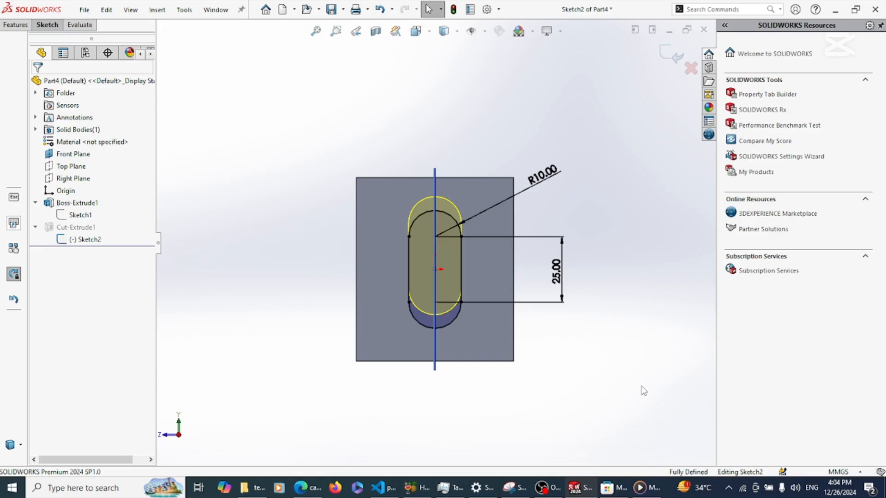
pyautogui.click(666, 52)
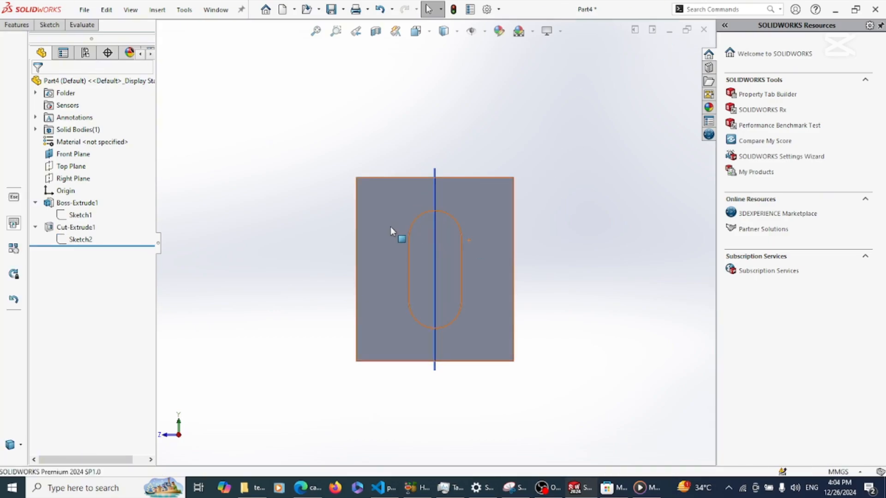
# - Start a new sketch on the block's long front face, next to the face with the slot
pyautogui.press('Right')
pyautogui.press('Right')
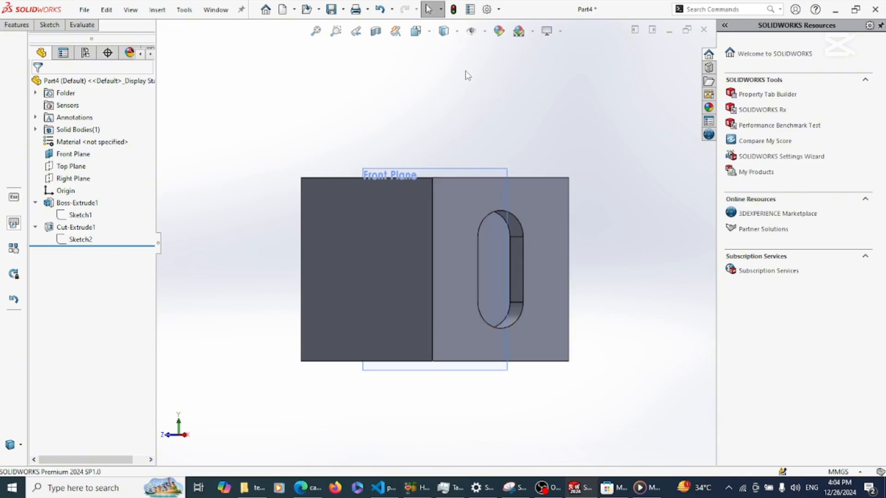
pyautogui.hotkey('ctrl', '7')
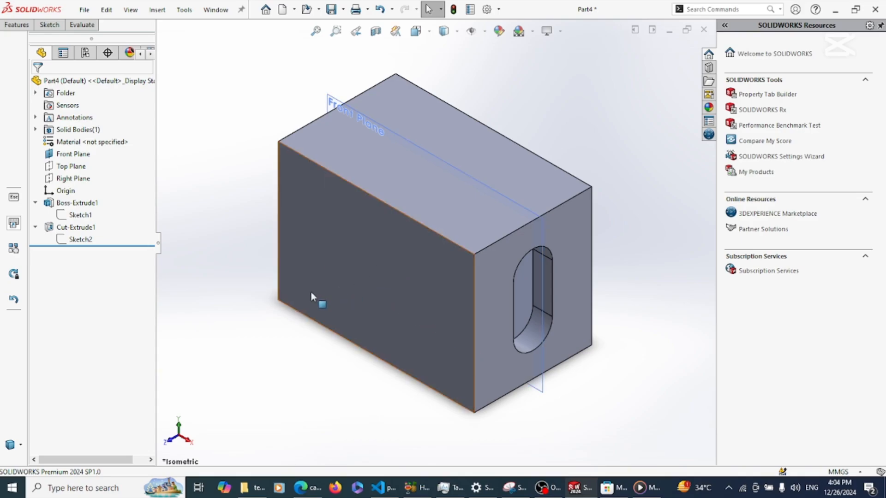
pyautogui.click(364, 279)
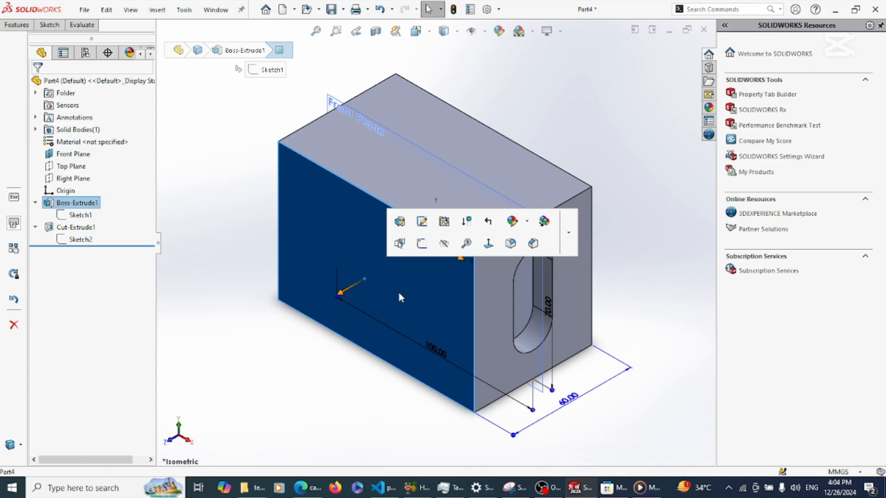
pyautogui.click(562, 277)
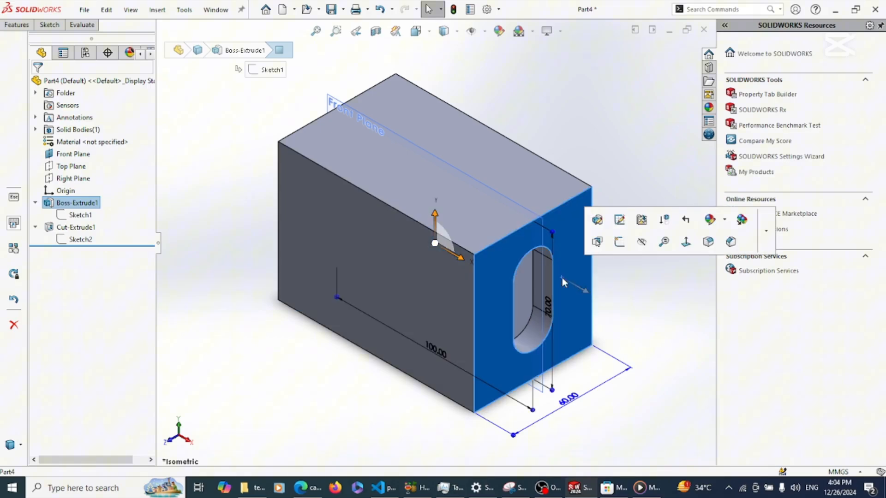
pyautogui.click(414, 284)
pyautogui.click(470, 252)
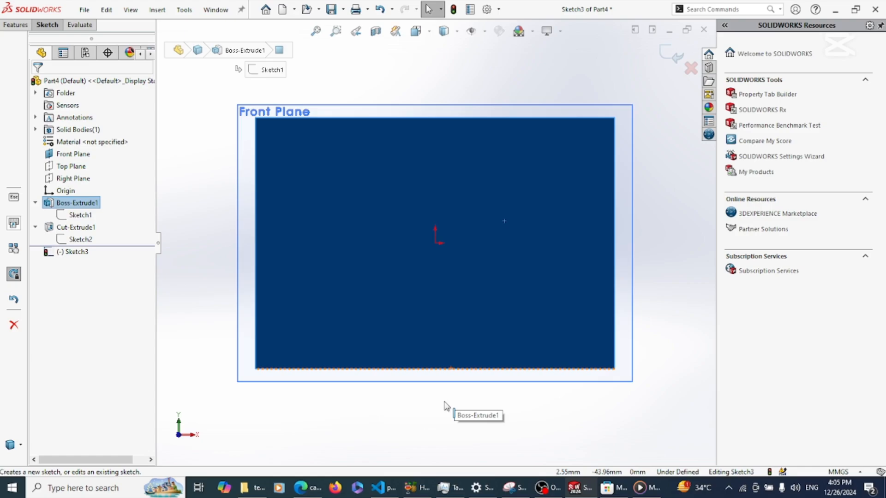
# - Sketch a circle with a radius of about 27 mm centred on the origin
pyautogui.moveTo(445, 401); pyautogui.dragTo(446, 396, button='right')
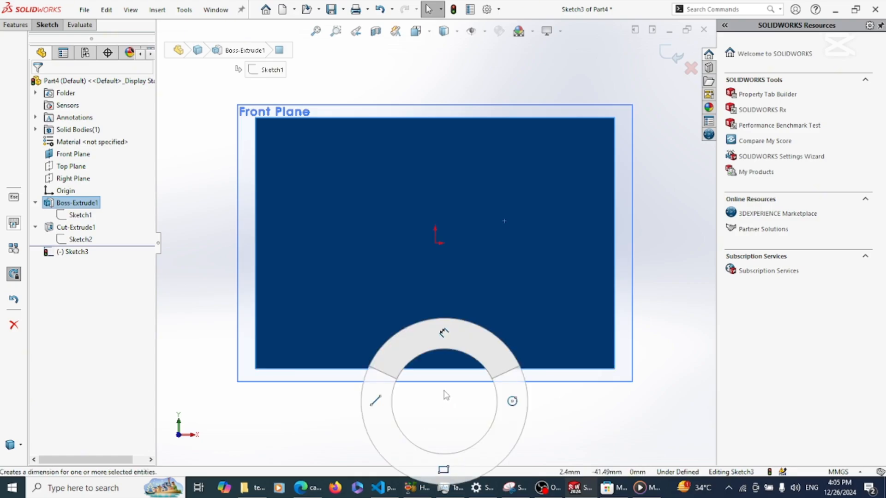
pyautogui.moveTo(445, 395)
pyautogui.mouseDown(button='right')
pyautogui.moveTo(445, 373)
pyautogui.moveTo(437, 394)
pyautogui.moveTo(412, 392)
pyautogui.moveTo(477, 412)
pyautogui.moveTo(491, 426)
pyautogui.mouseUp(button='right')
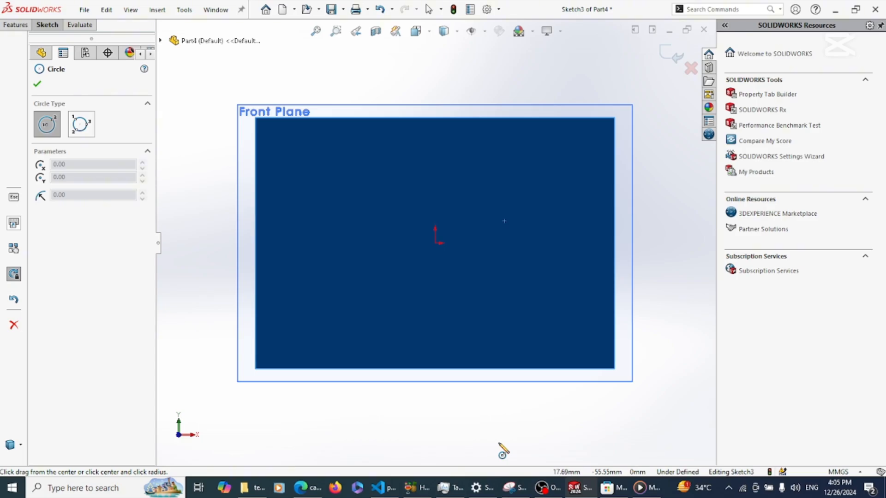
pyautogui.click(434, 243)
pyautogui.click(534, 238)
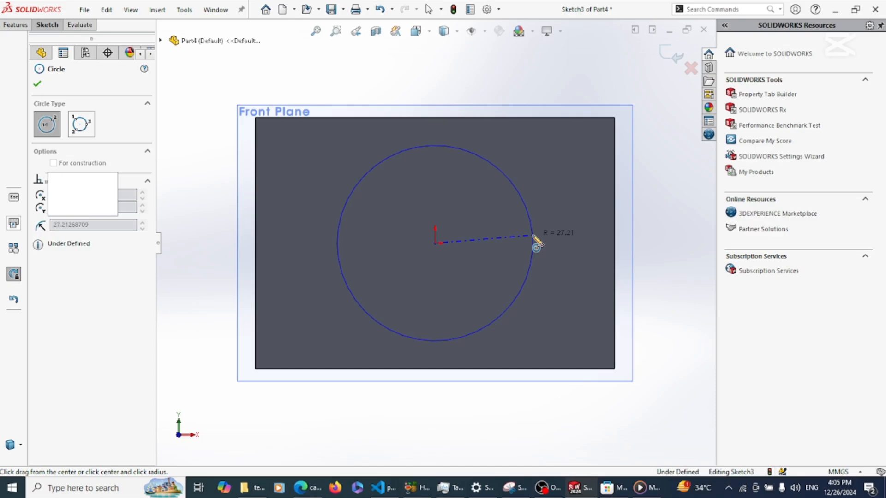
pyautogui.click(533, 236)
# - Dimension the circle's diameter as 20 mm
pyautogui.moveTo(533, 235); pyautogui.dragTo(538, 219, button='right')
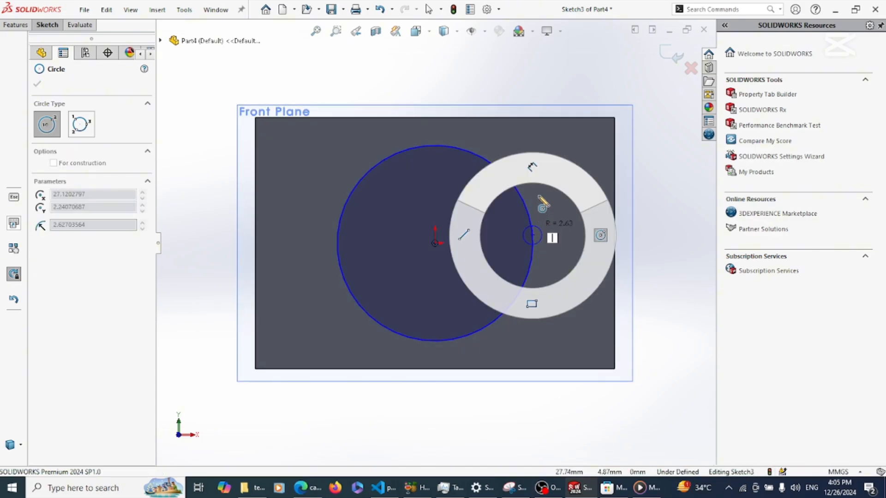
pyautogui.moveTo(543, 194); pyautogui.dragTo(539, 175, button='right')
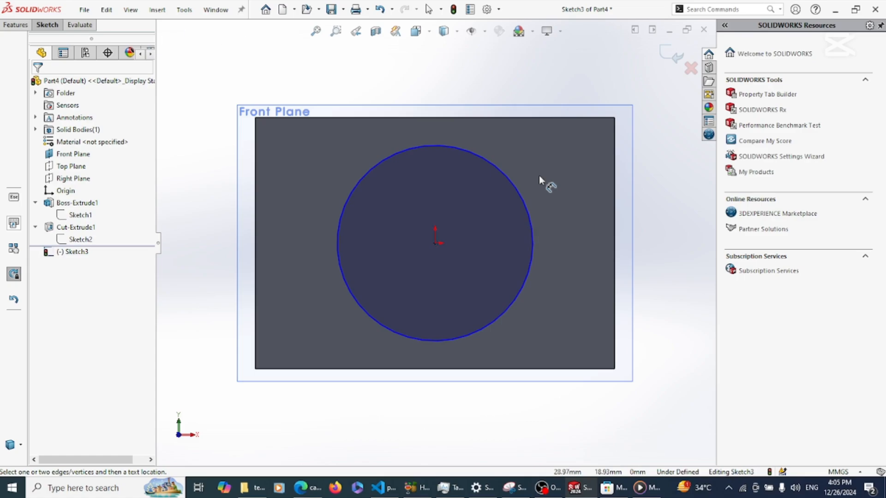
pyautogui.click(529, 214)
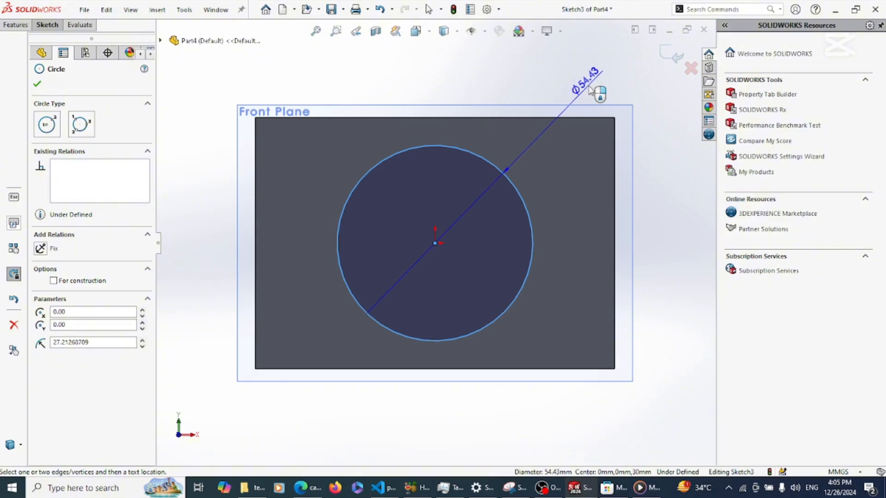
pyautogui.click(589, 89)
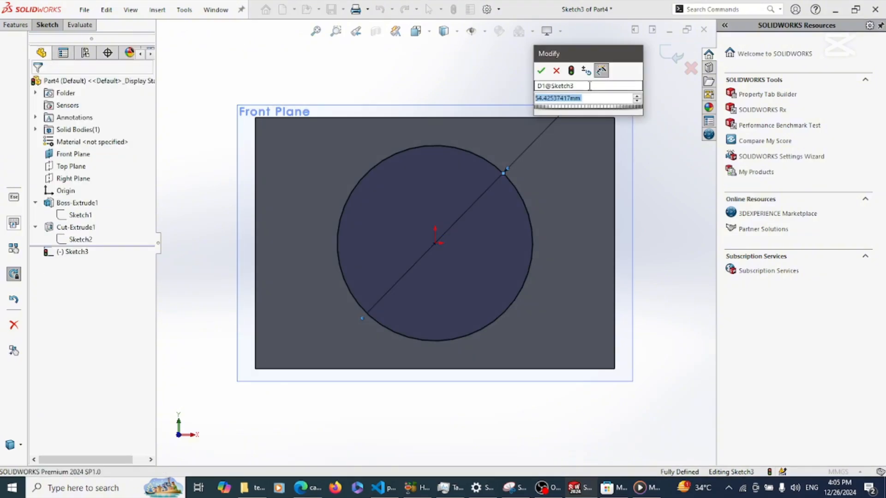
pyautogui.press('Return')
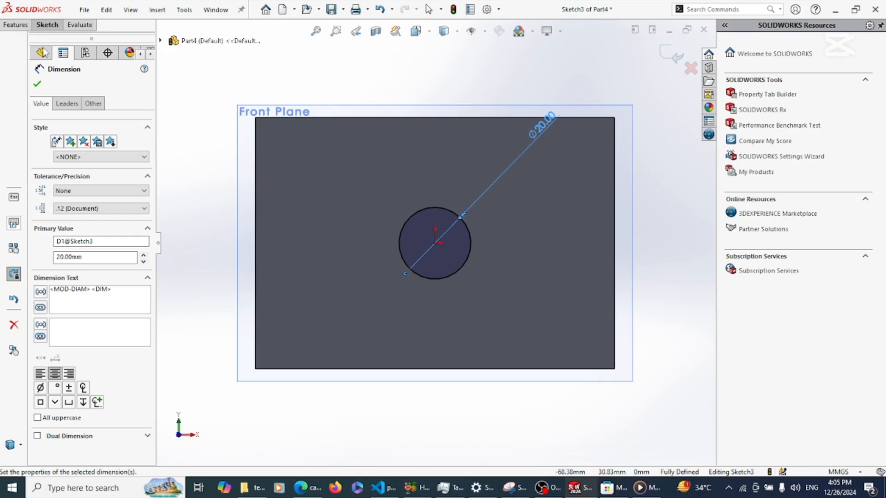
# - Cut the 20 mm circle into the block's front face as a blind extruded cut 10 mm deep
pyautogui.click(17, 26)
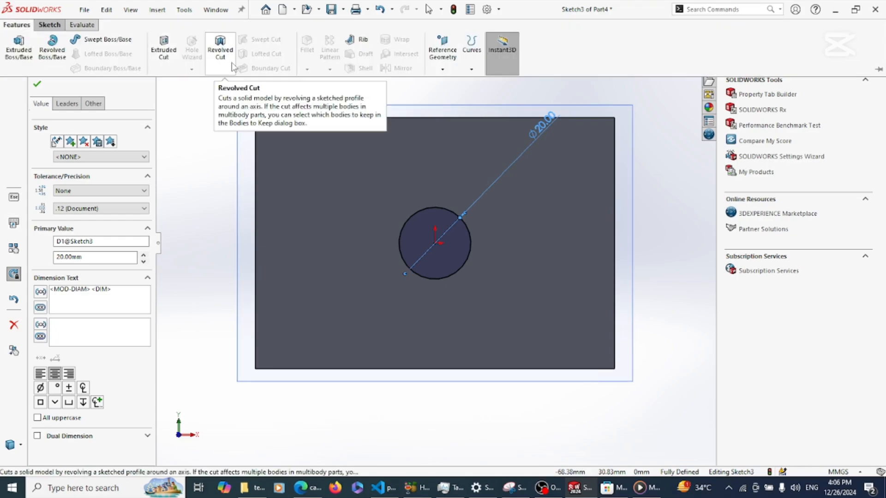
pyautogui.click(165, 55)
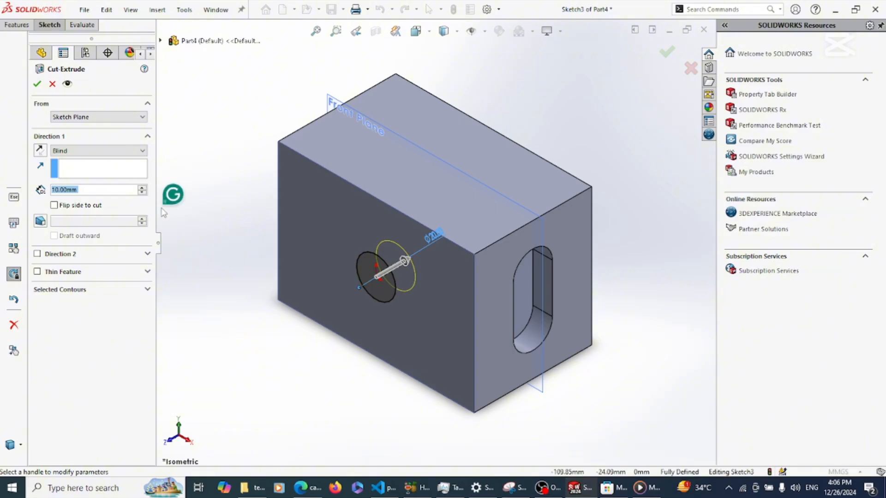
pyautogui.press('Return')
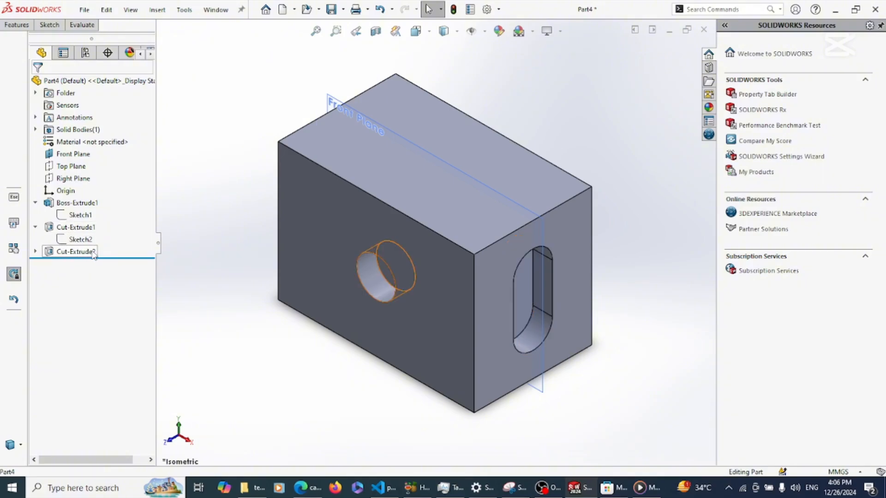
# - Reorder the hole cut to come directly after the base extrusion, ahead of the slot cut, in the feature history
pyautogui.moveTo(90, 254); pyautogui.dragTo(101, 215)
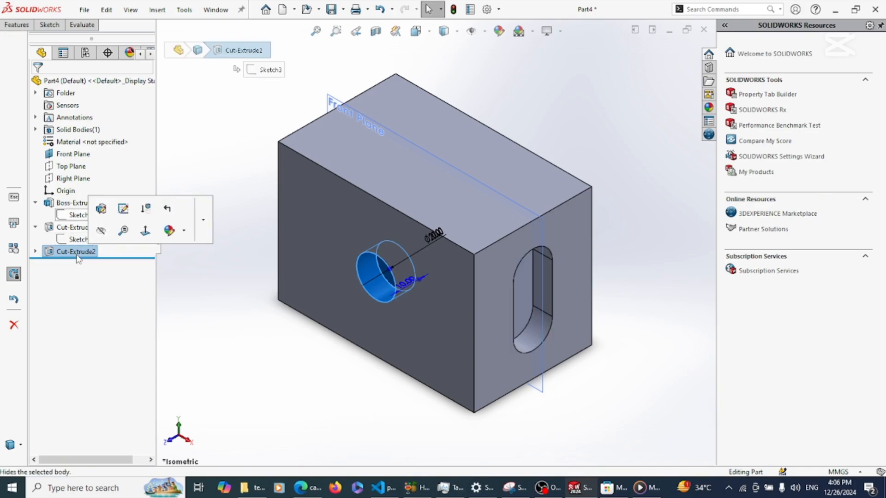
pyautogui.moveTo(81, 252); pyautogui.dragTo(98, 234)
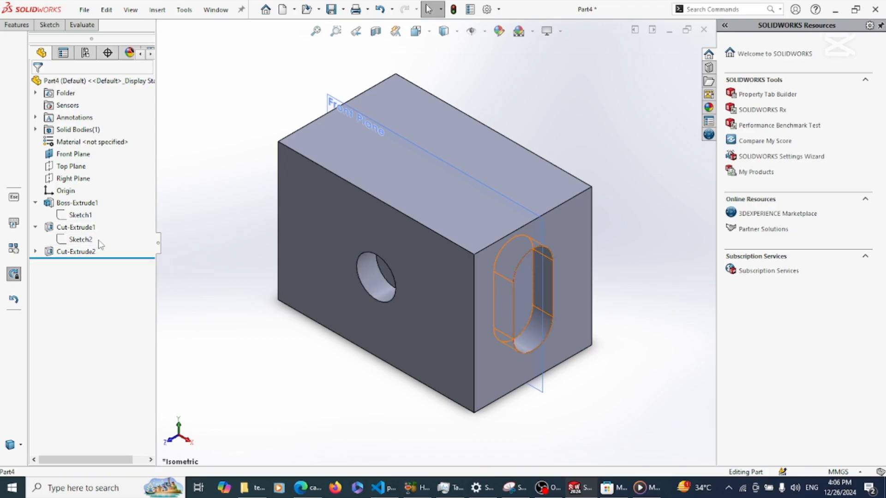
pyautogui.moveTo(83, 254); pyautogui.dragTo(105, 205)
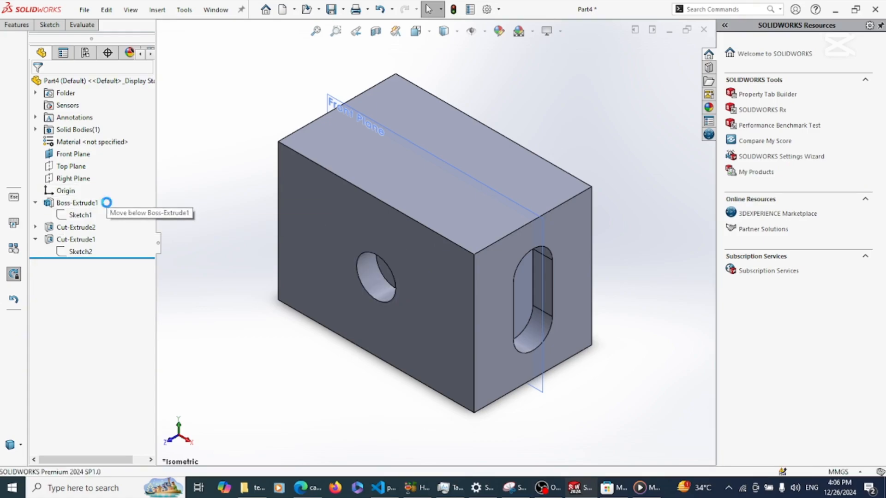
# - Compare the two cuts and move the slot cut back ahead of the hole cut in the feature history
pyautogui.click(82, 228)
pyautogui.click(81, 241)
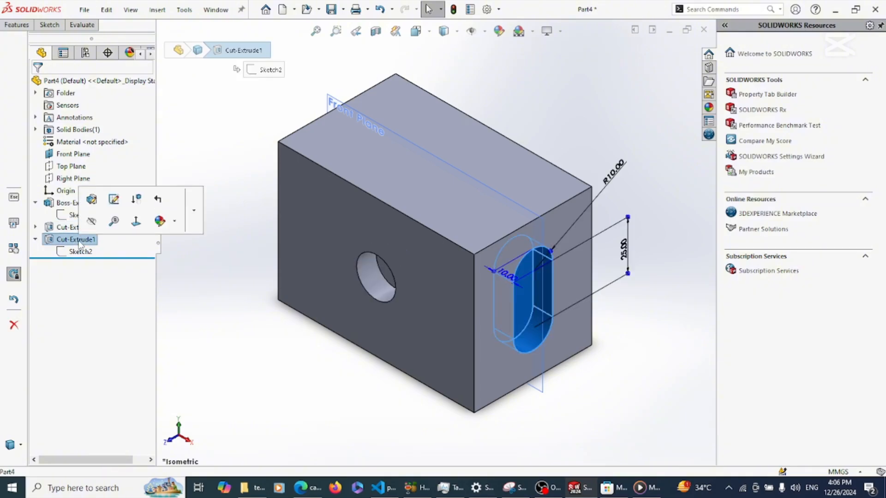
pyautogui.click(59, 227)
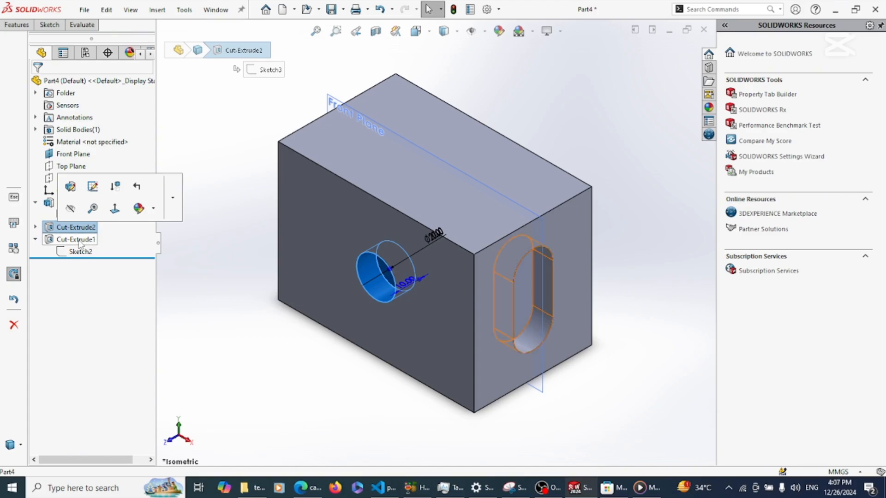
pyautogui.moveTo(79, 245); pyautogui.dragTo(105, 205)
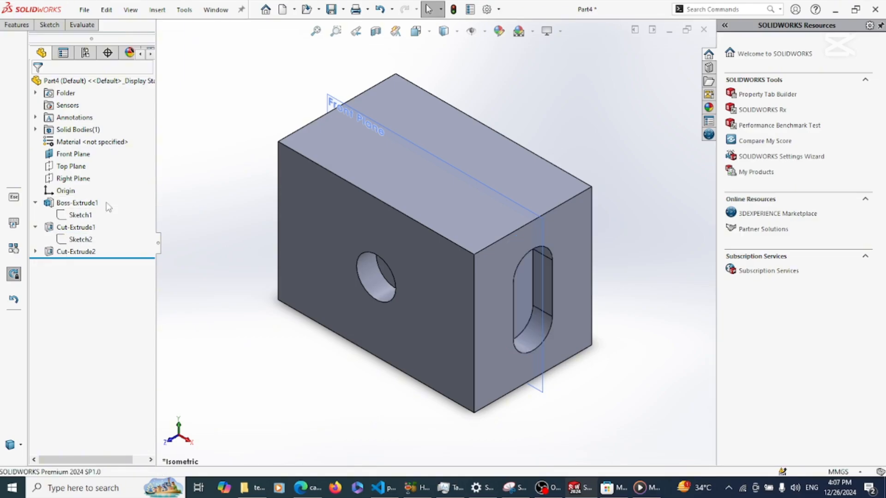
# - Try to move the block's base extrusion below the slot cut in the feature history
pyautogui.click(93, 251)
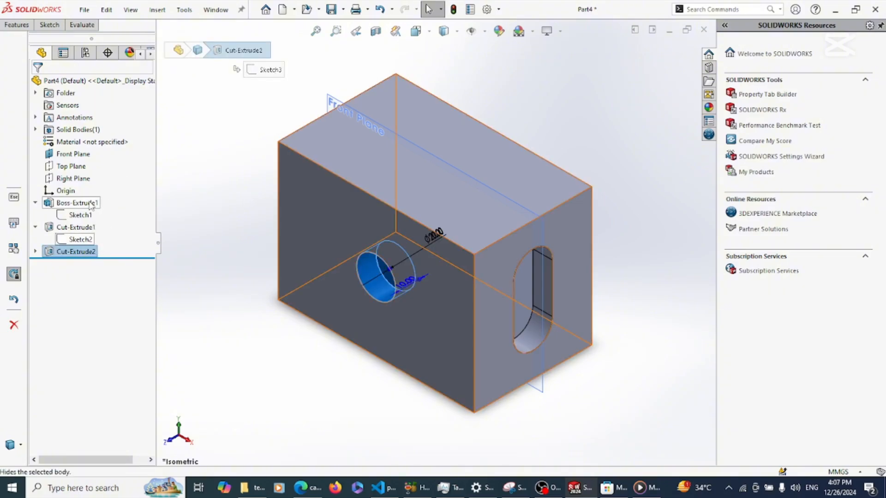
pyautogui.moveTo(90, 203)
pyautogui.mouseDown()
pyautogui.moveTo(73, 225)
pyautogui.moveTo(92, 199)
pyautogui.moveTo(87, 249)
pyautogui.moveTo(92, 218)
pyautogui.moveTo(90, 232)
pyautogui.mouseUp()
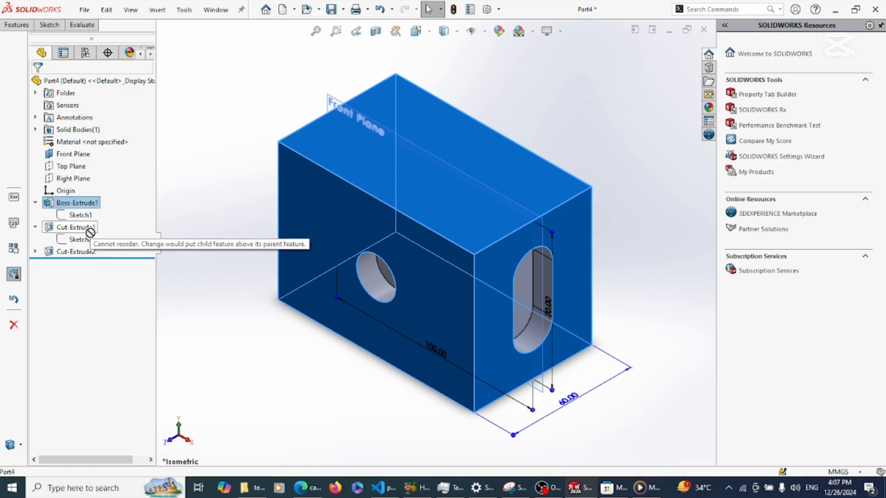
pyautogui.moveTo(90, 232); pyautogui.dragTo(109, 194)
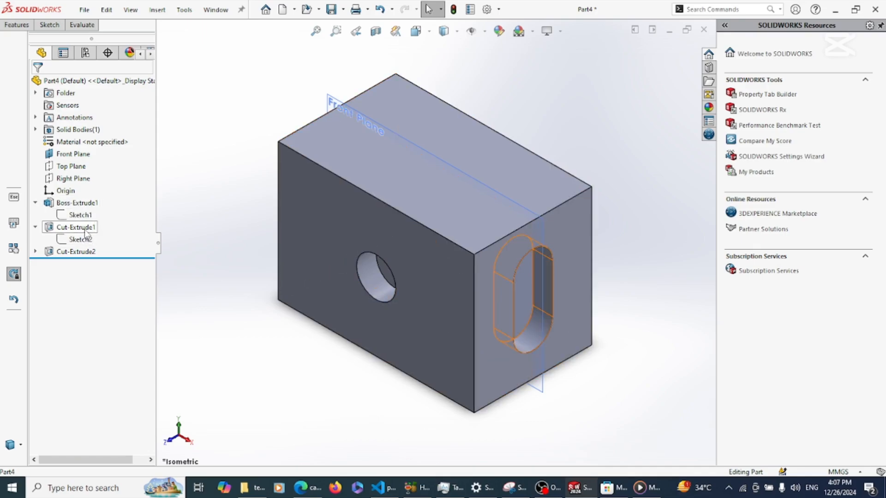
# - Try to move the slot cut above the base extrusion in the feature history, and clear the selection
pyautogui.moveTo(91, 232); pyautogui.dragTo(102, 209)
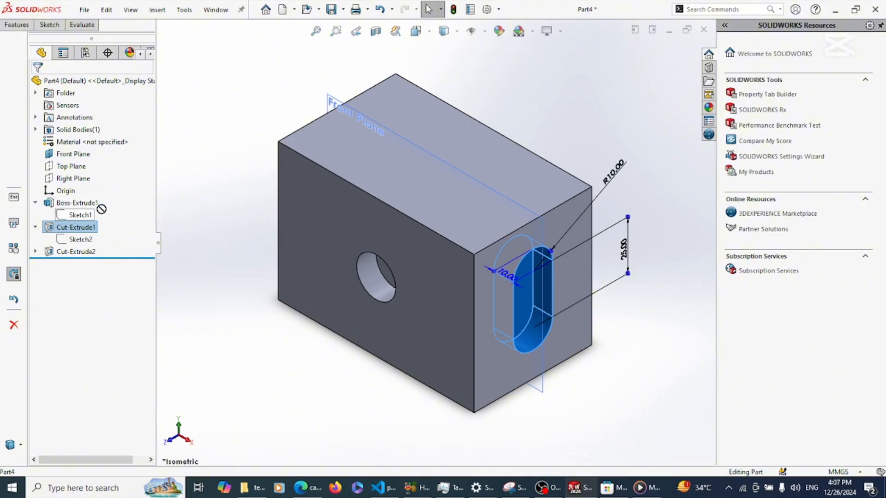
pyautogui.moveTo(100, 214); pyautogui.dragTo(98, 226)
pyautogui.click(95, 229)
pyautogui.click(233, 287)
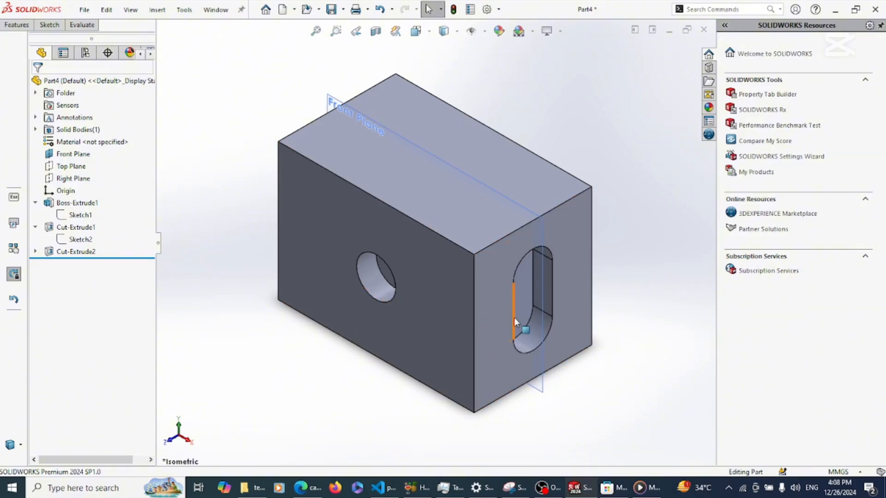
# - Start a sketch on the slot's recessed floor and draw a corner rectangle about 4.3 mm wide and 7.1 mm high from the origin
pyautogui.click(524, 302)
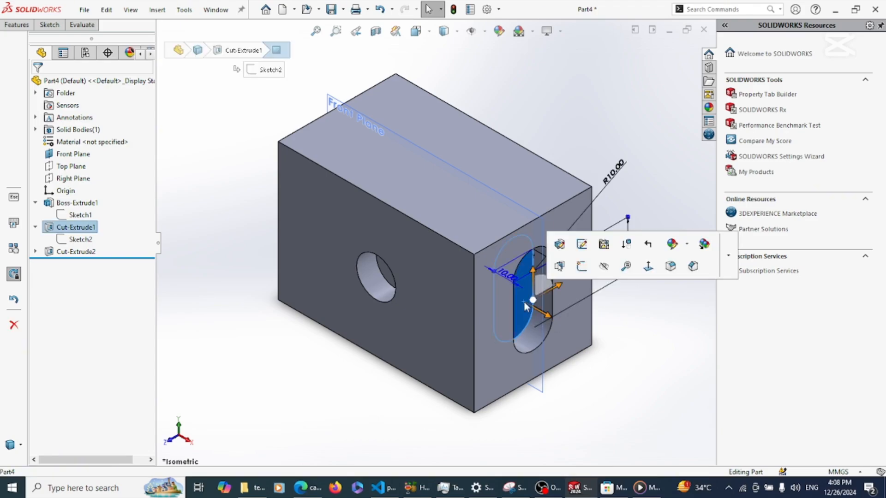
pyautogui.click(582, 268)
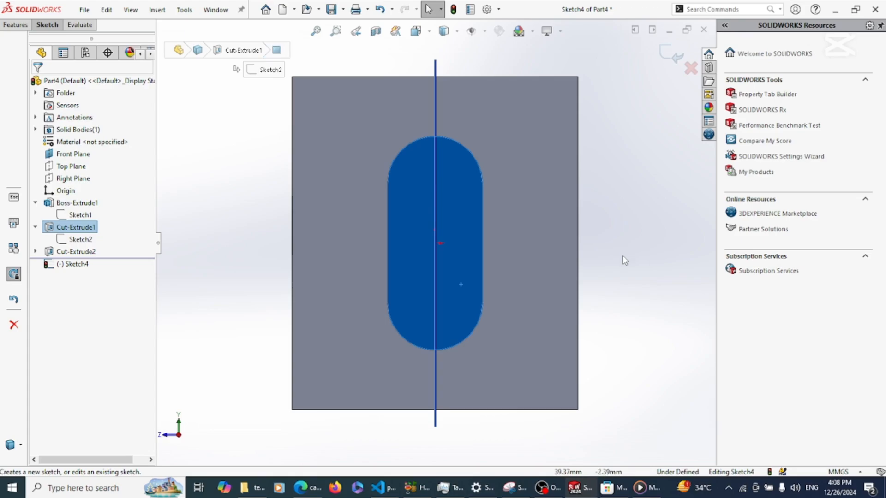
pyautogui.moveTo(622, 246); pyautogui.dragTo(622, 306, button='right')
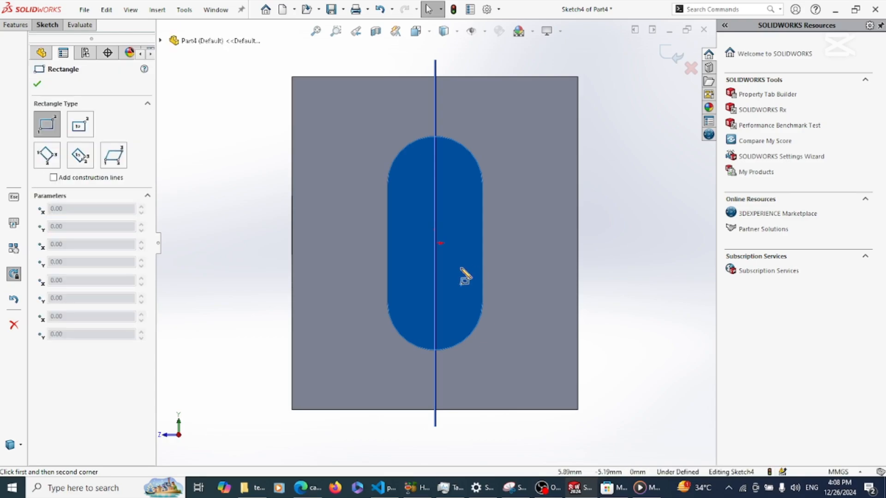
pyautogui.click(435, 243)
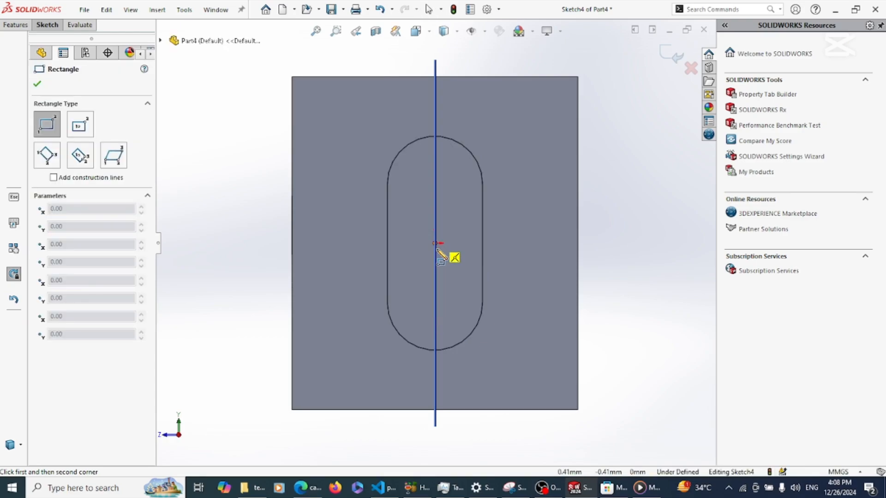
pyautogui.click(455, 277)
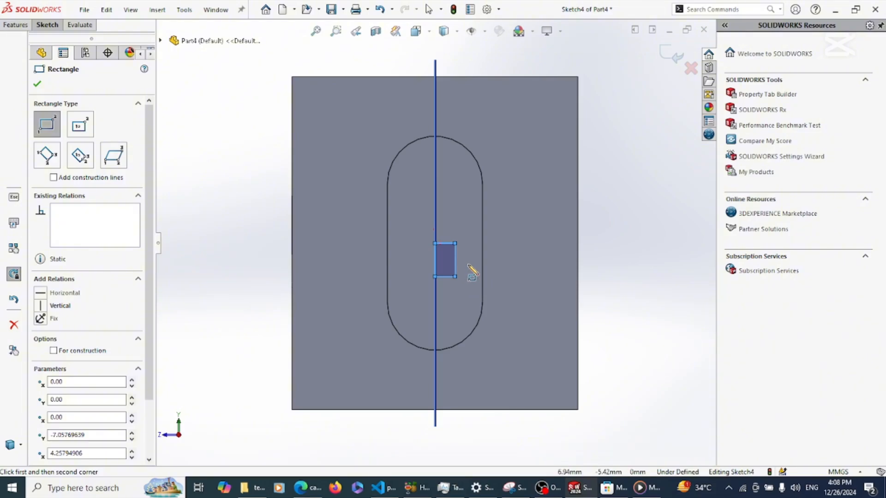
# - Dimension the rectangle's height at its drawn size and its width as 8 mm
pyautogui.moveTo(471, 280); pyautogui.dragTo(468, 228, button='right')
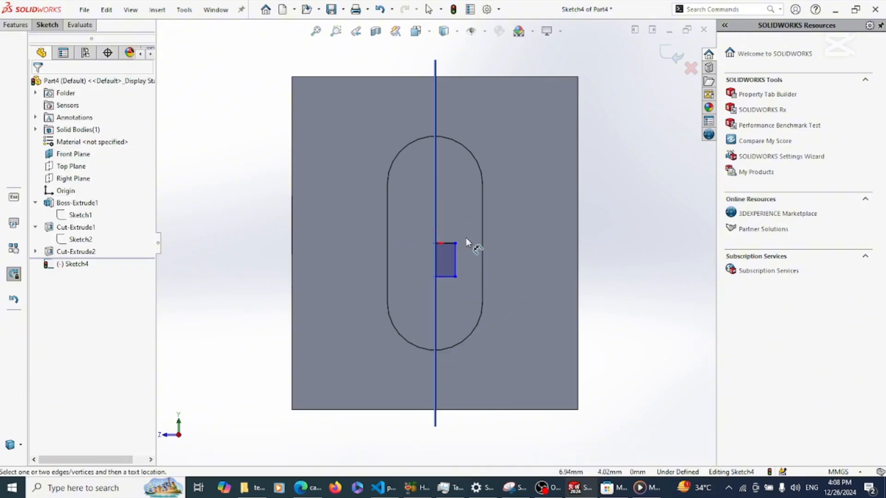
pyautogui.click(455, 268)
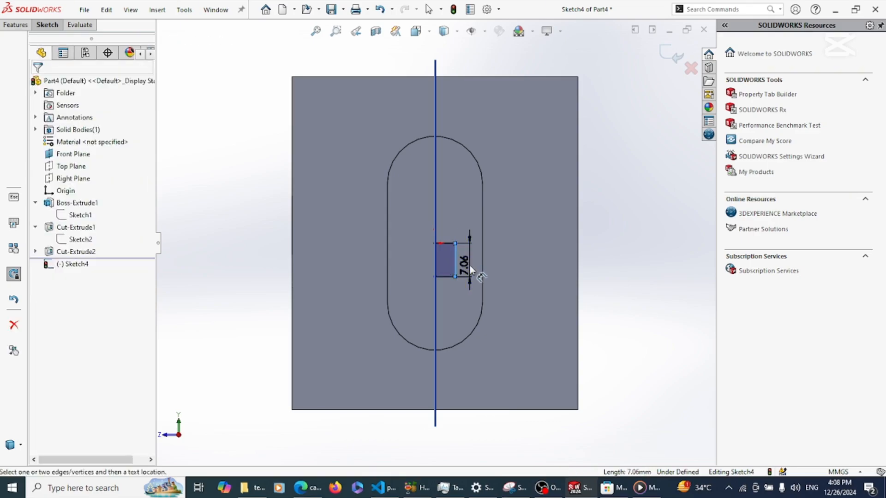
pyautogui.click(470, 264)
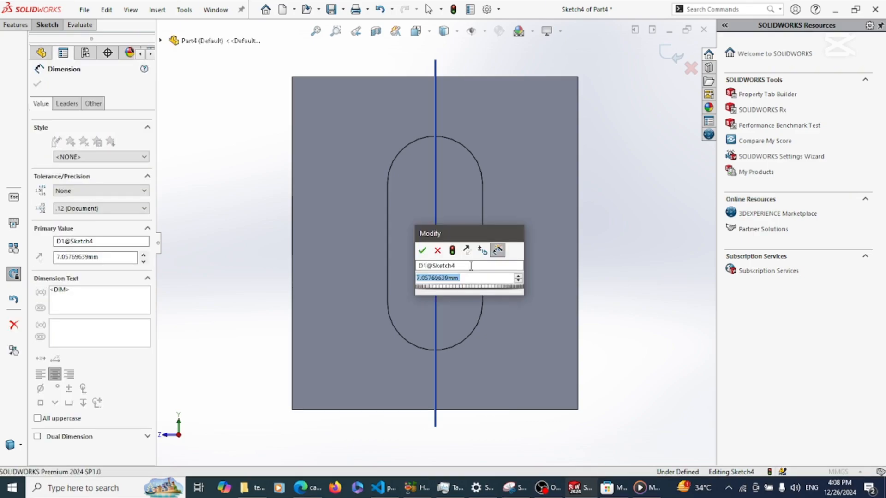
pyautogui.press('Return')
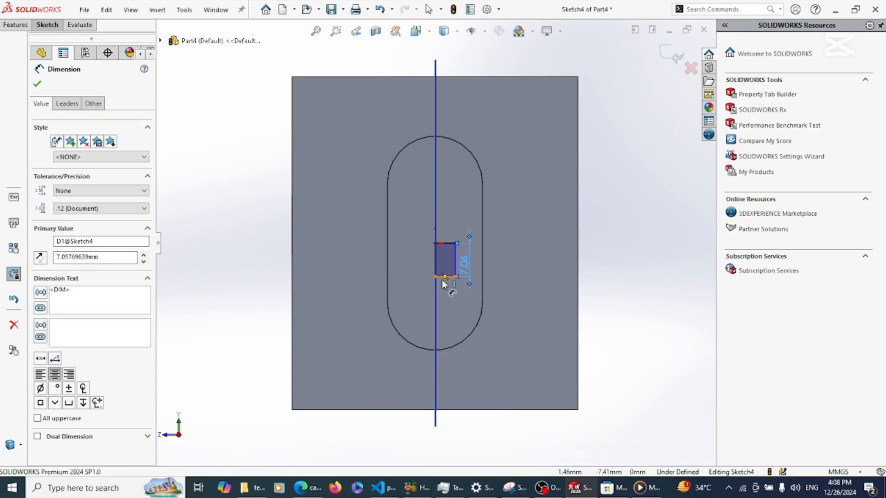
pyautogui.click(442, 279)
pyautogui.click(447, 286)
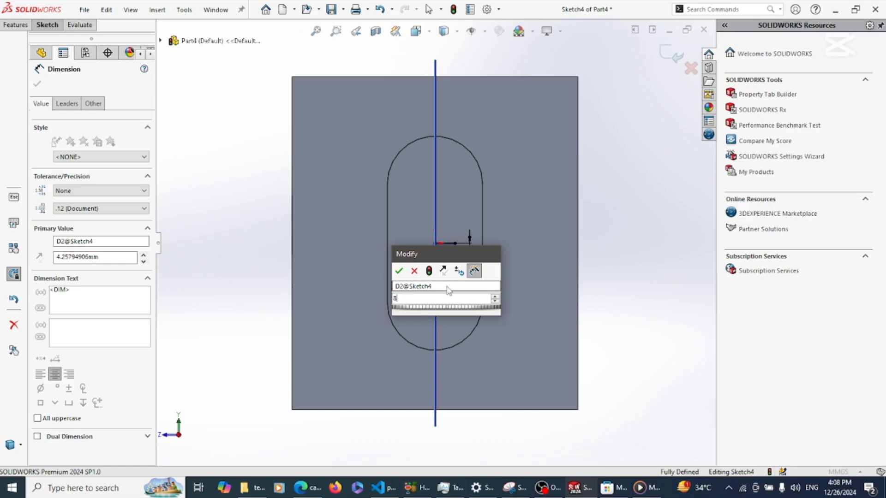
pyautogui.press('Return')
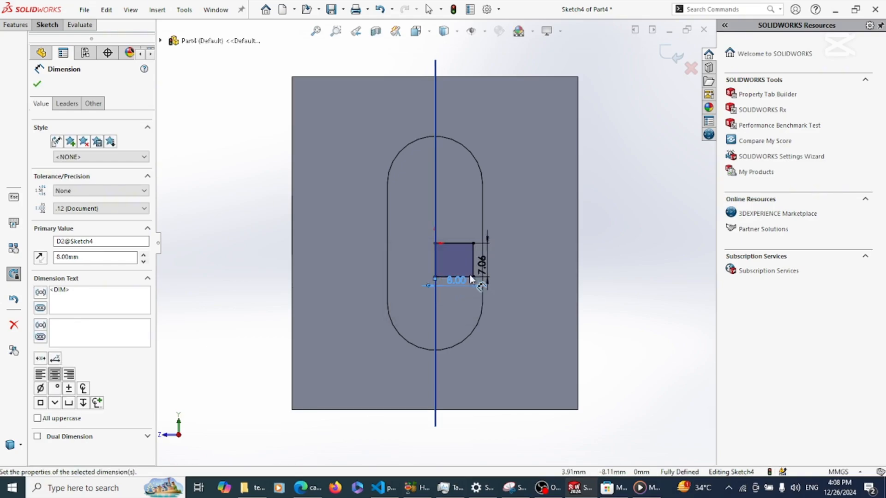
# - Extrude the rectangle outward from the slot floor as a blind boss 20 mm deep, merged with the block
pyautogui.click(19, 25)
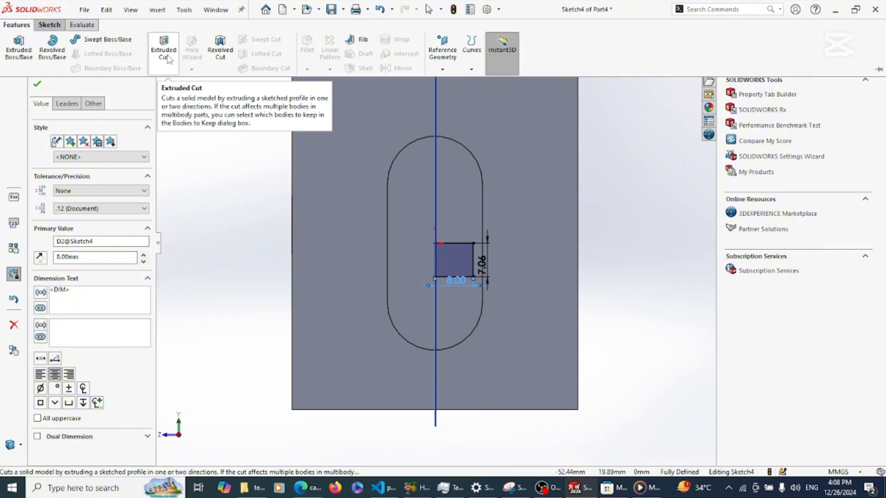
pyautogui.click(19, 50)
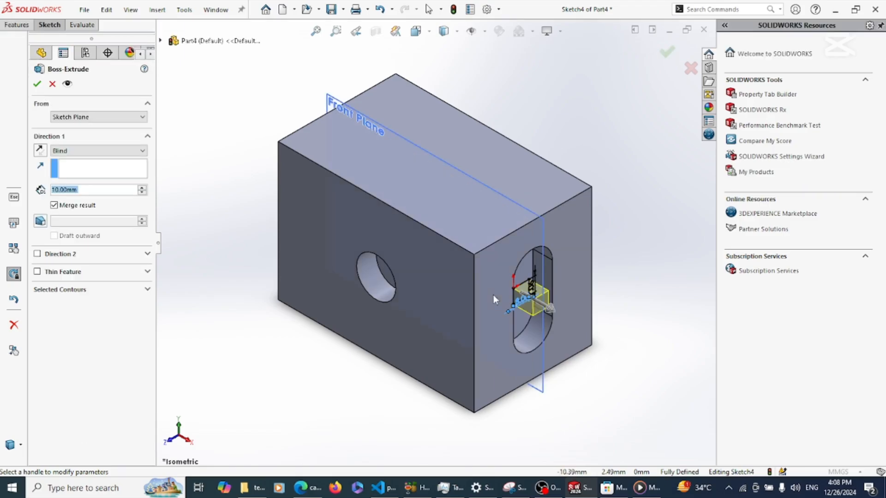
pyautogui.moveTo(555, 309); pyautogui.dragTo(567, 318)
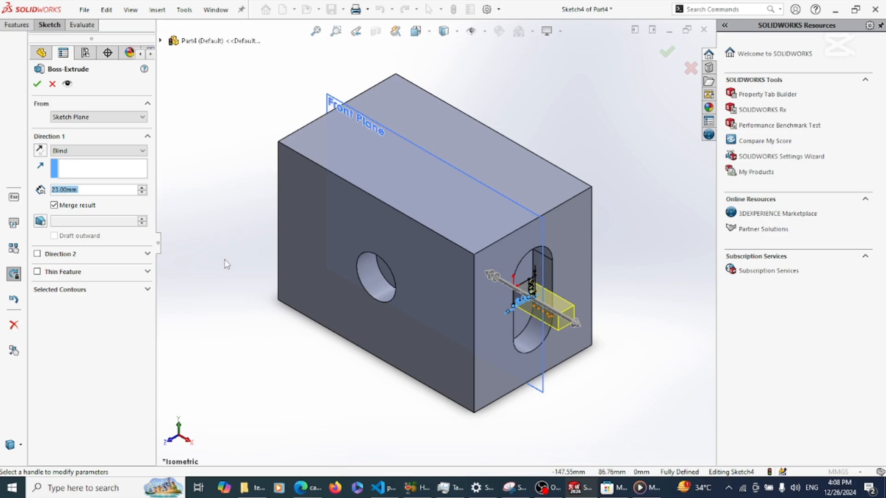
pyautogui.write('20')
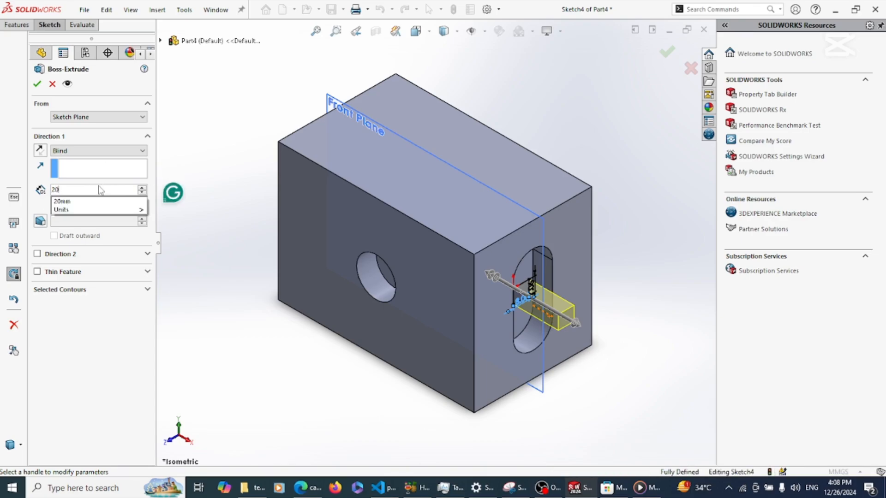
pyautogui.press('Return')
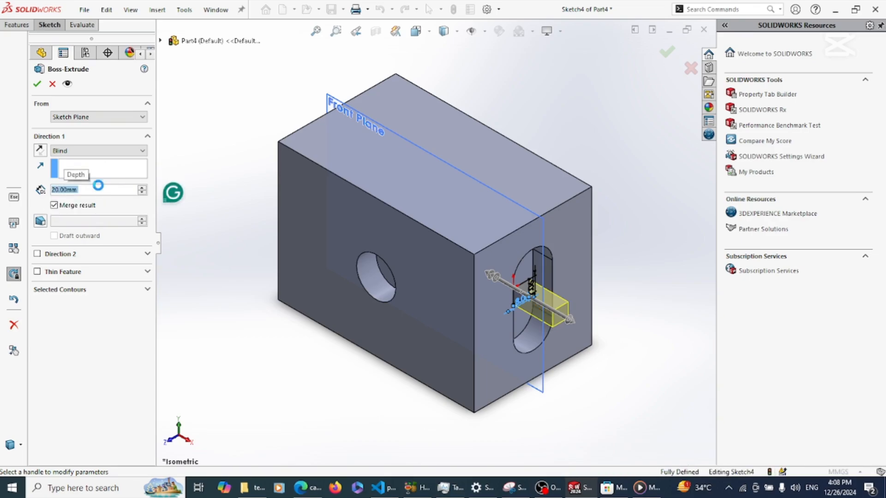
pyautogui.press('Return')
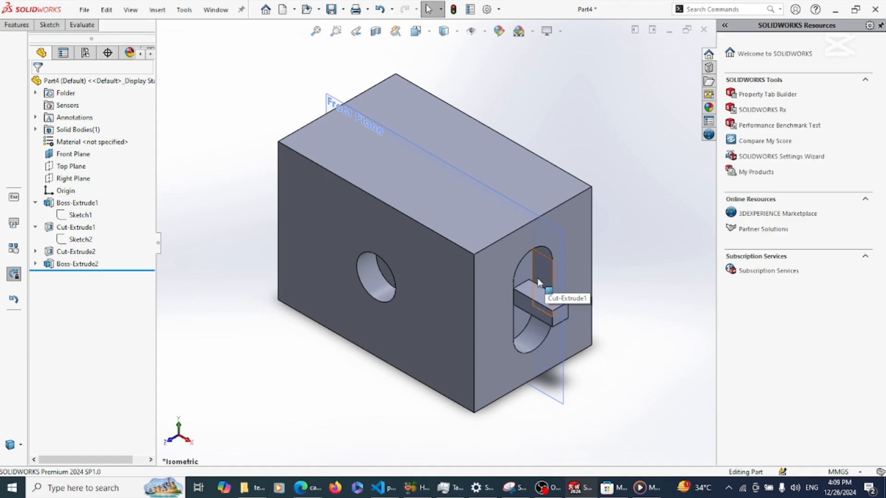
# - Compare the slot cut with the small boss and move the boss directly after the slot cut, ahead of the hole cut, in the feature history
pyautogui.click(74, 228)
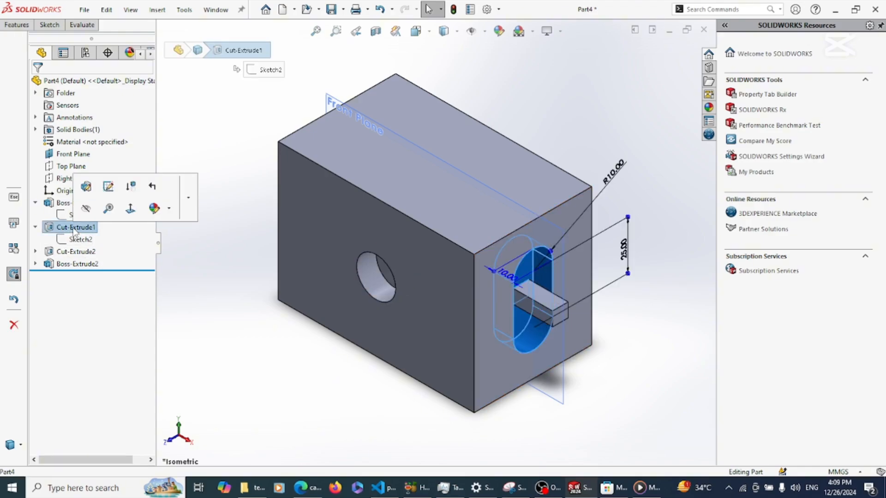
pyautogui.click(77, 264)
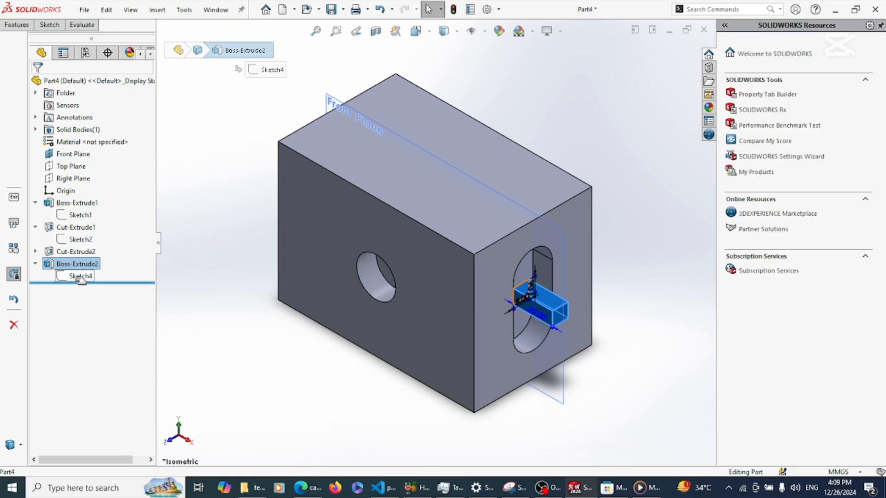
pyautogui.click(84, 228)
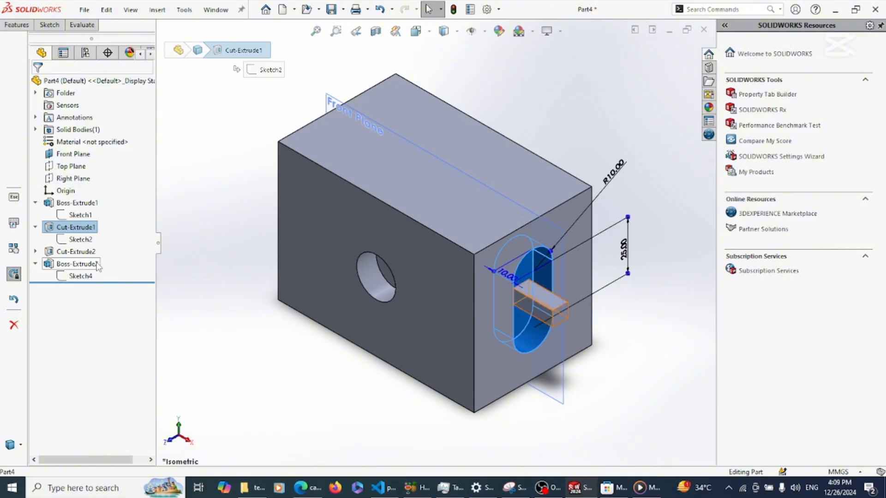
pyautogui.moveTo(100, 266)
pyautogui.mouseDown()
pyautogui.moveTo(110, 227)
pyautogui.moveTo(112, 236)
pyautogui.moveTo(105, 212)
pyautogui.moveTo(101, 230)
pyautogui.mouseUp()
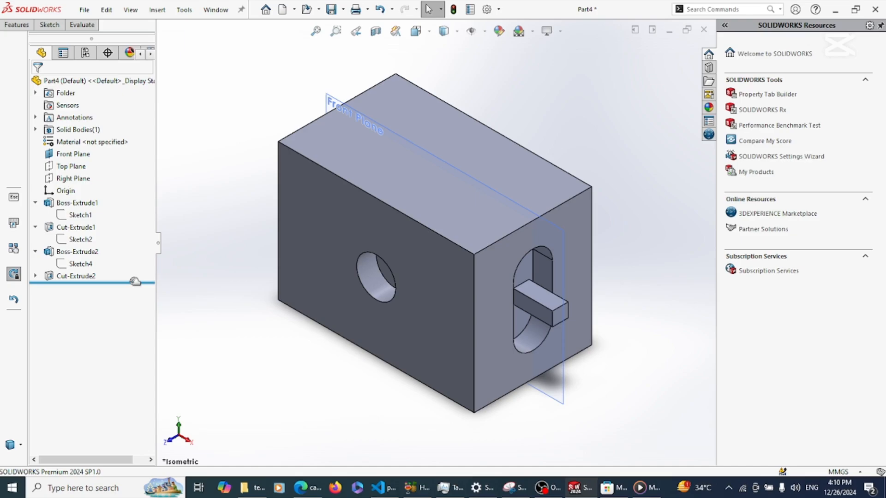
# - Roll the feature history back to directly after the base block extrusion, ahead of the slot cut
pyautogui.moveTo(134, 281)
pyautogui.mouseDown()
pyautogui.moveTo(138, 239)
pyautogui.moveTo(132, 282)
pyautogui.mouseUp()
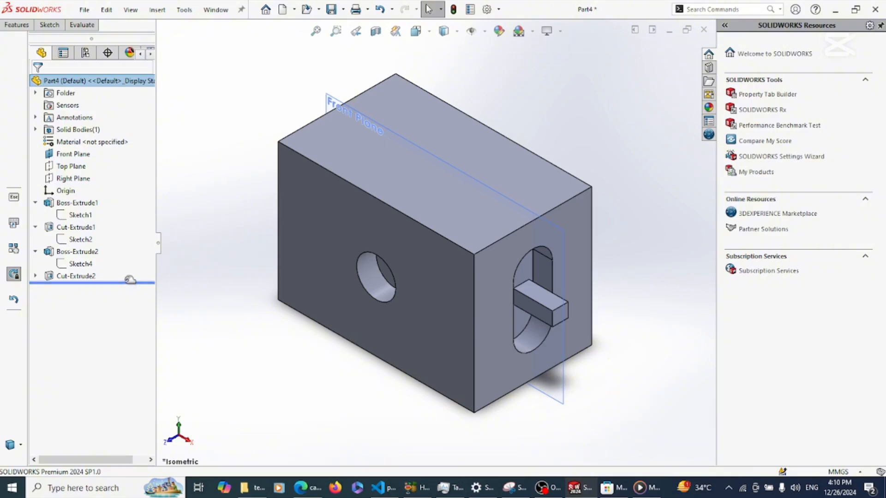
pyautogui.moveTo(130, 276)
pyautogui.mouseDown()
pyautogui.moveTo(136, 226)
pyautogui.moveTo(127, 280)
pyautogui.mouseUp()
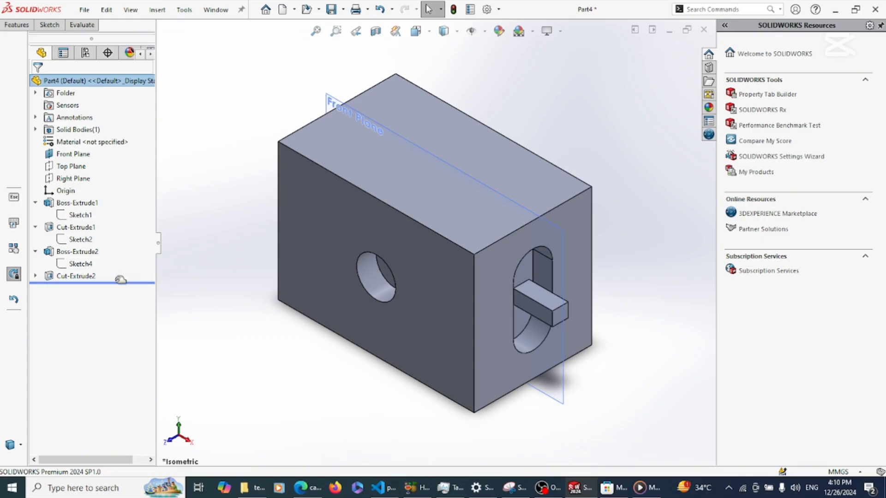
pyautogui.moveTo(120, 279)
pyautogui.mouseDown()
pyautogui.moveTo(126, 254)
pyautogui.moveTo(119, 288)
pyautogui.mouseUp()
pyautogui.moveTo(121, 281); pyautogui.dragTo(125, 222)
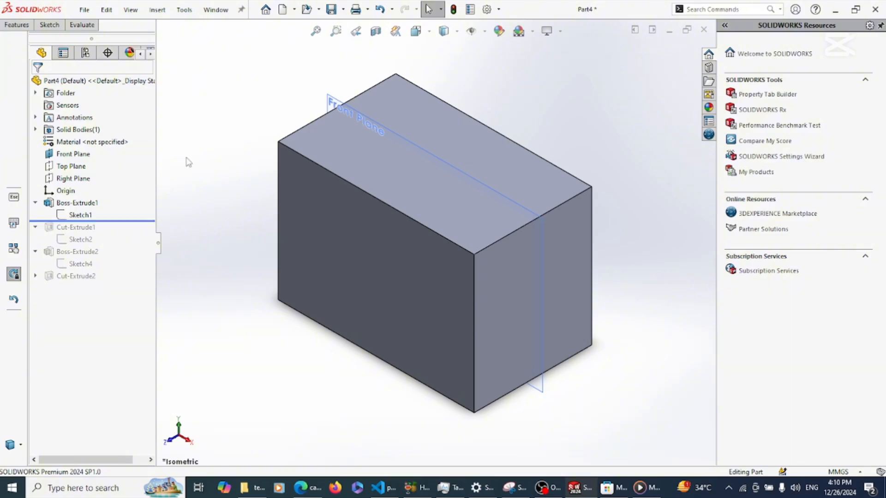
# - Start a sketch on the block's end face opposite the slot
pyautogui.press('Right')
pyautogui.press('Right')
pyautogui.press('Right')
pyautogui.press('Right')
pyautogui.press('Right')
pyautogui.press('Right')
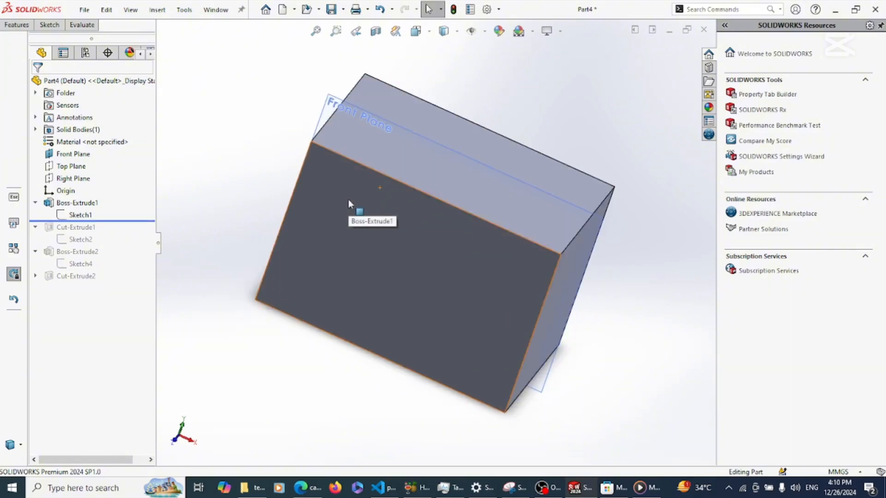
pyautogui.click(304, 180)
pyautogui.click(358, 146)
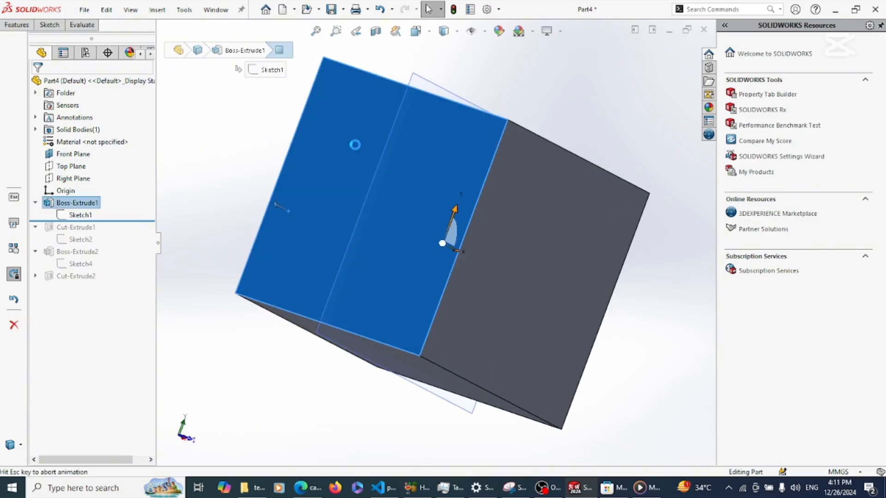
pyautogui.click(35, 26)
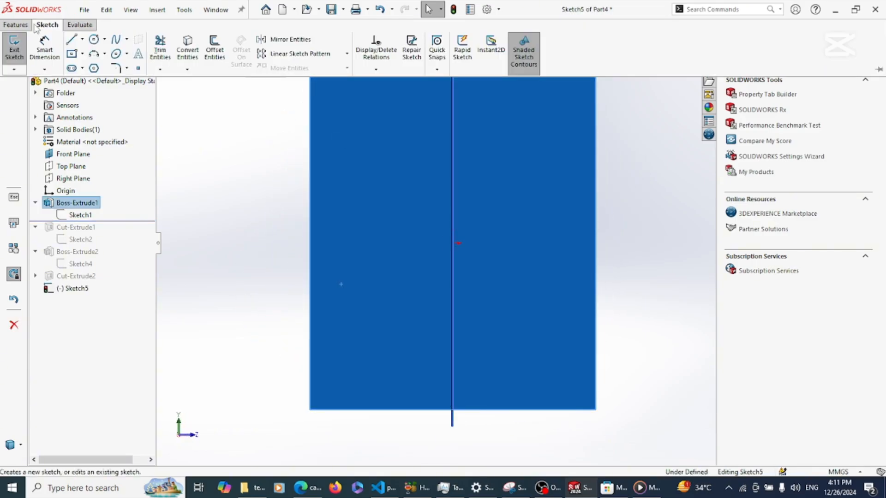
# - Draw a six-sided polygon with an inscribed circle, centred on the origin, with sides about 20.3 mm long
pyautogui.click(98, 72)
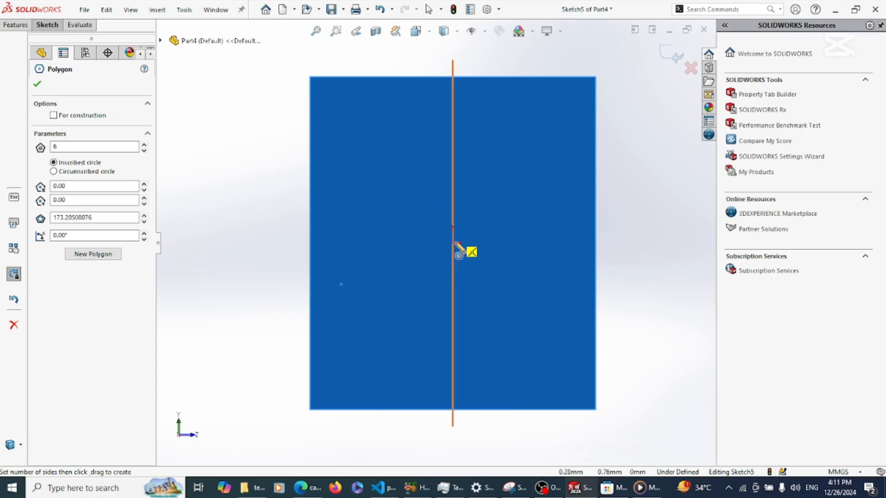
pyautogui.click(452, 243)
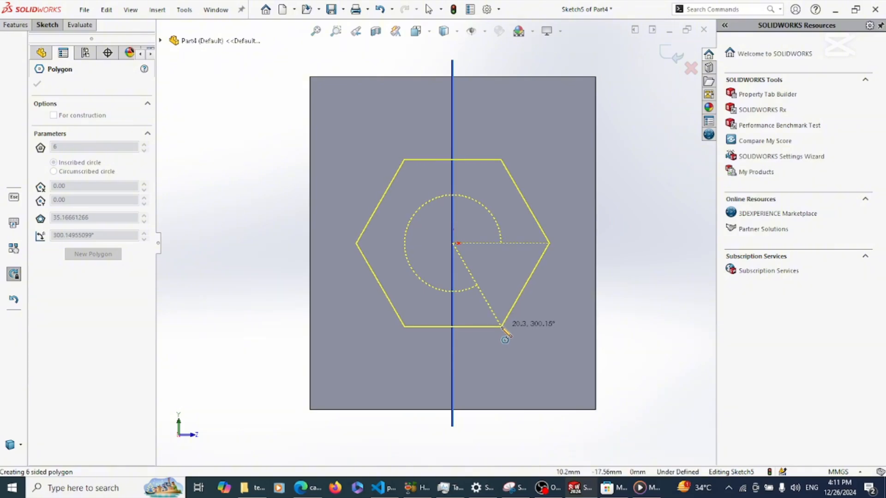
pyautogui.click(502, 327)
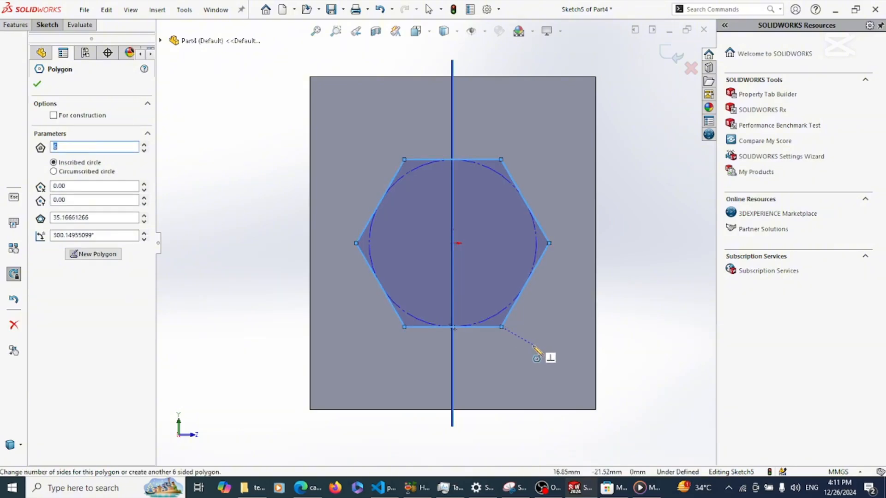
pyautogui.press('Escape')
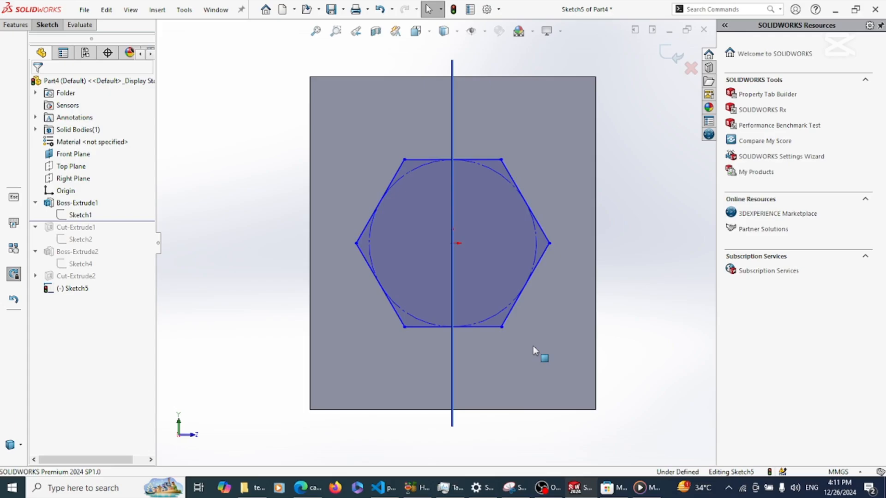
# - Dimension one slanted side of the hexagon as 20 mm
pyautogui.click(40, 28)
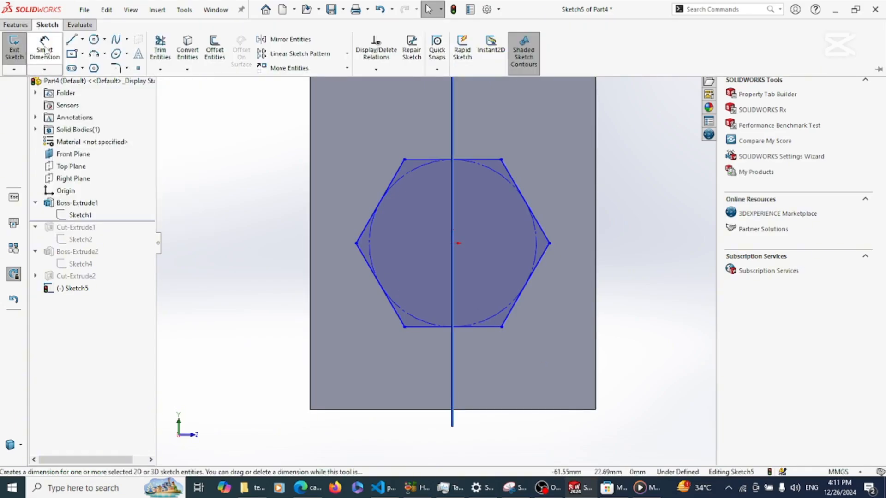
pyautogui.click(45, 48)
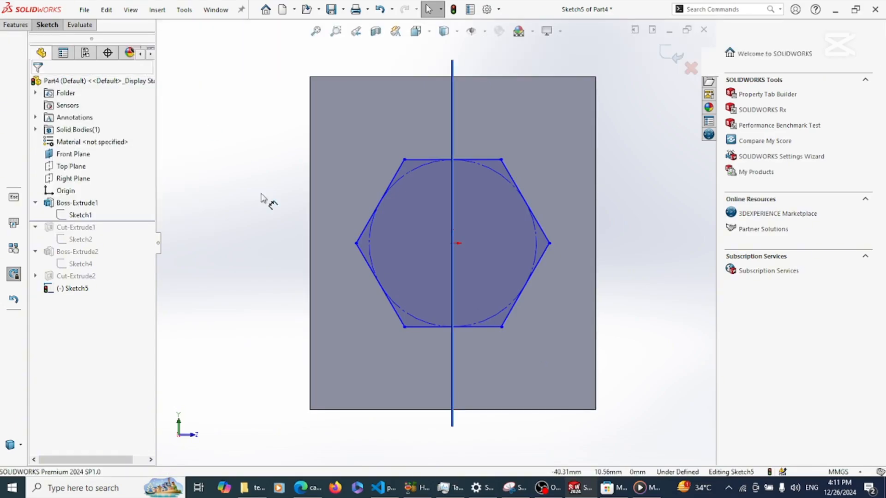
pyautogui.click(515, 185)
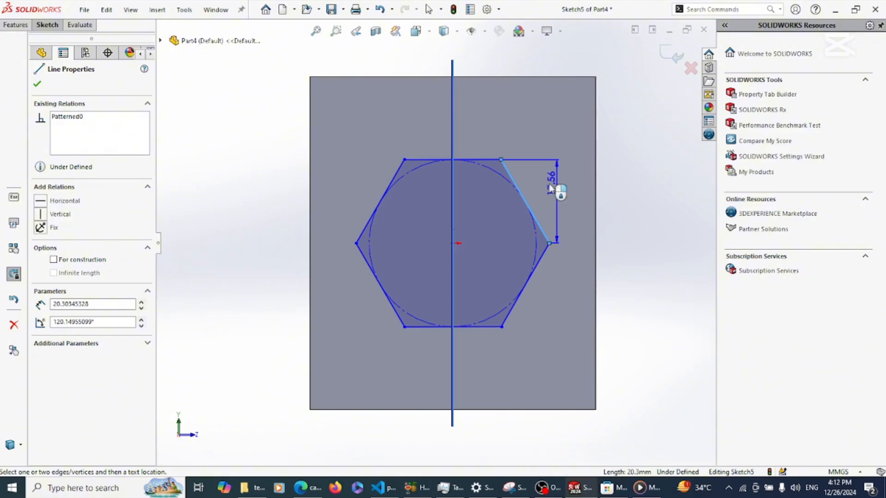
pyautogui.click(531, 183)
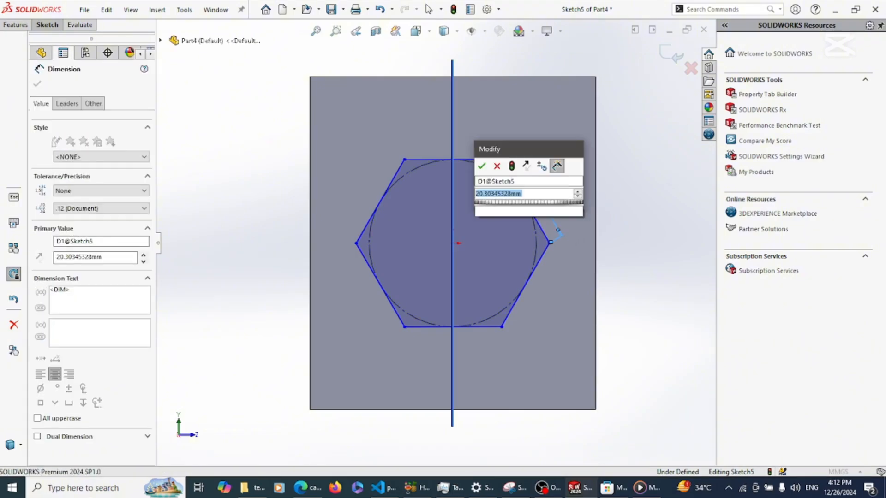
pyautogui.write('20')
pyautogui.press('Return')
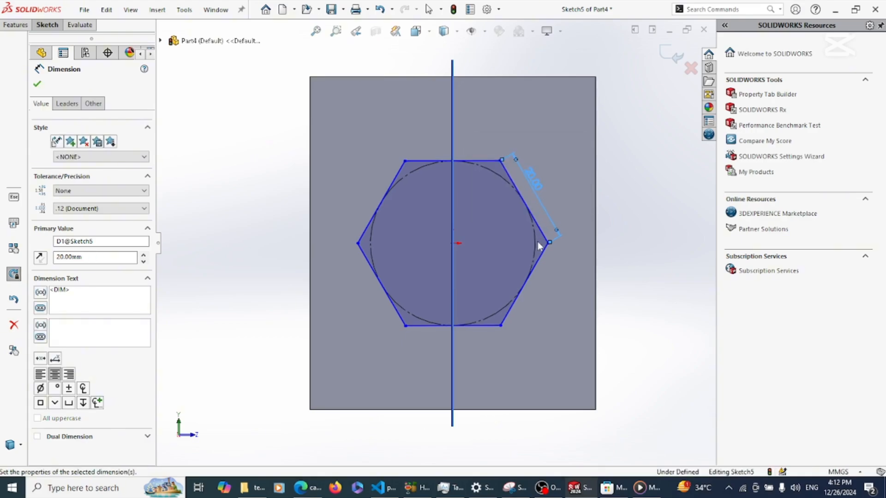
pyautogui.click(548, 301)
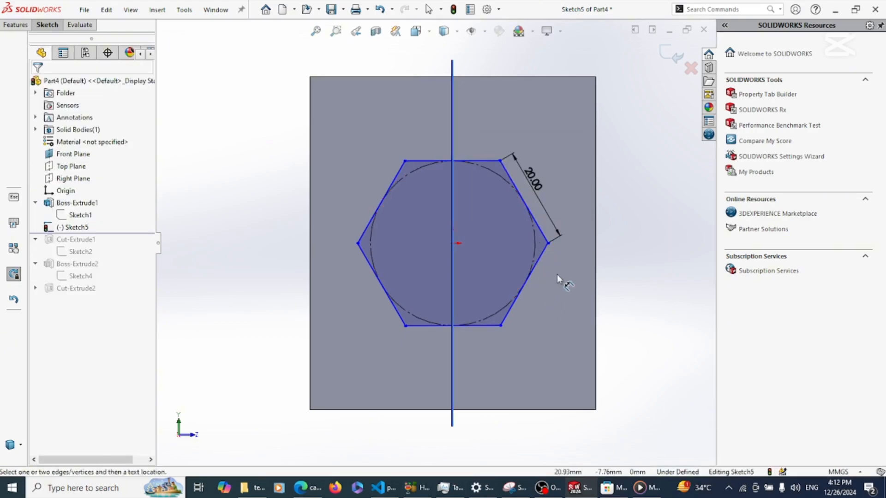
pyautogui.press('Escape')
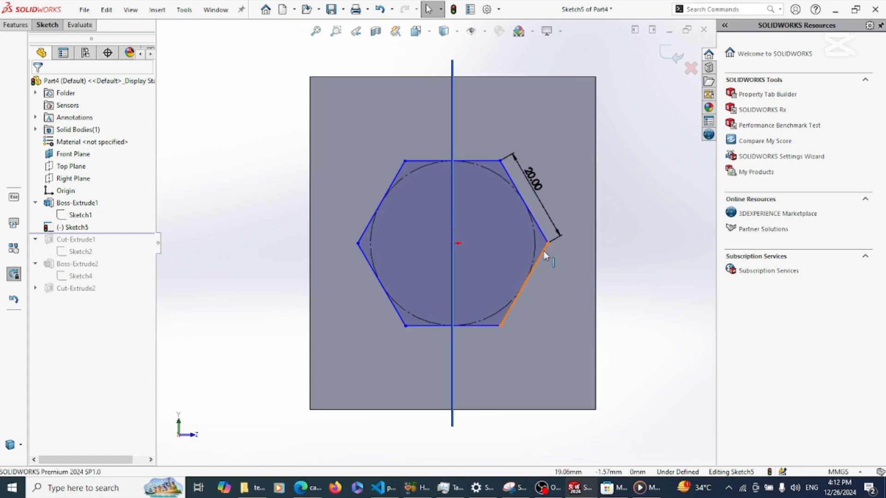
# - Add a horizontal relation between a side corner of the hexagon and its centre point
pyautogui.click(523, 310)
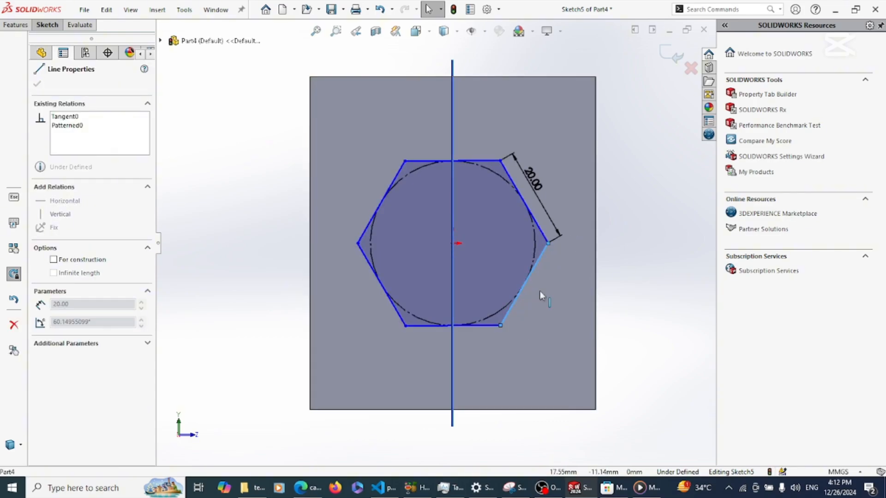
pyautogui.moveTo(546, 282); pyautogui.dragTo(547, 281)
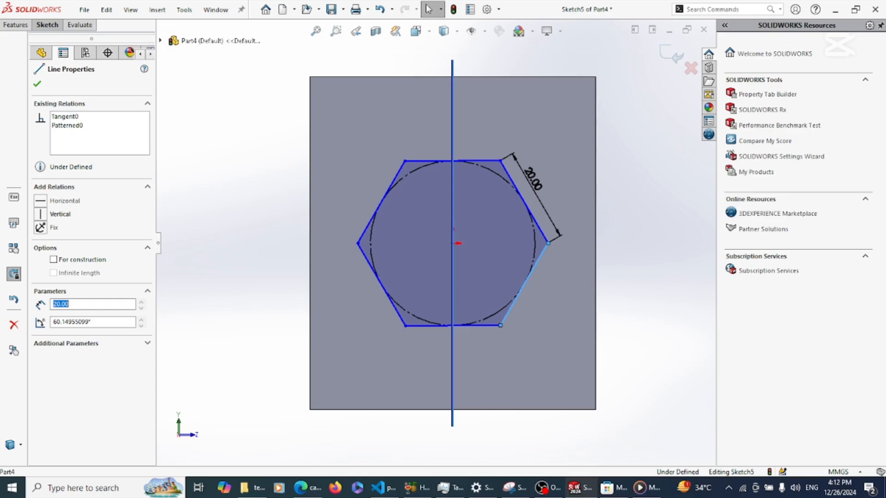
pyautogui.click(632, 265)
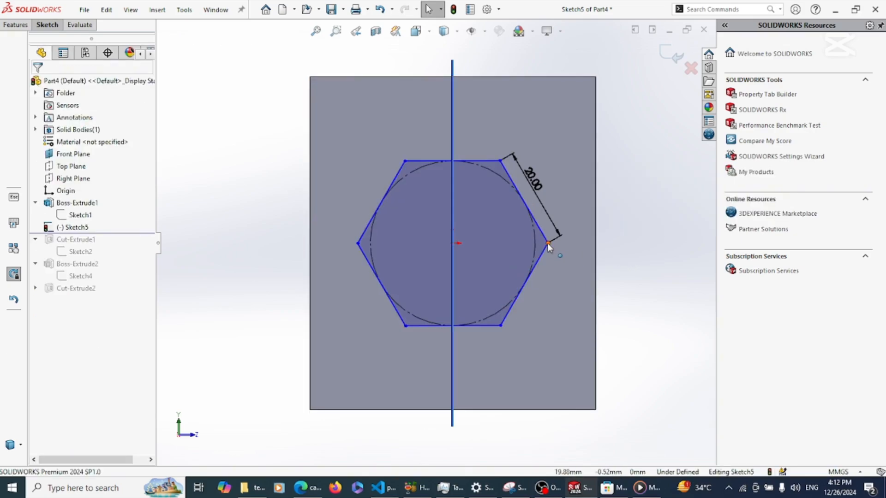
pyautogui.moveTo(546, 244); pyautogui.dragTo(568, 251)
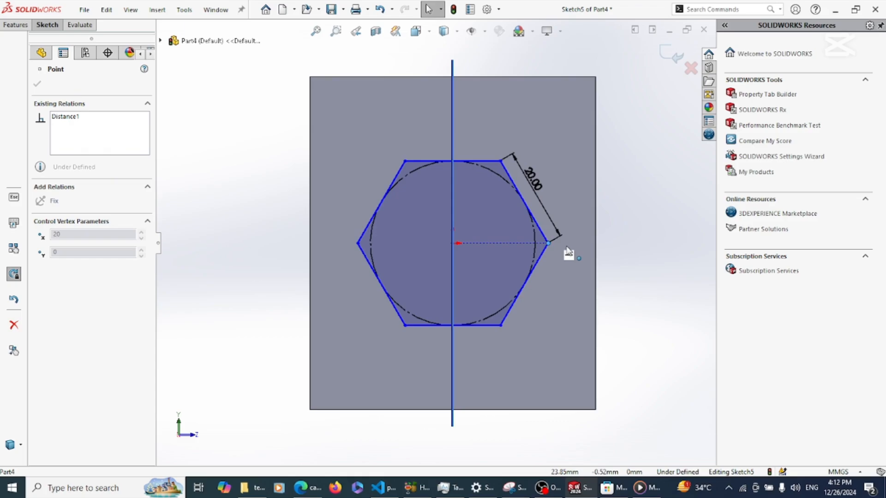
pyautogui.click(566, 248)
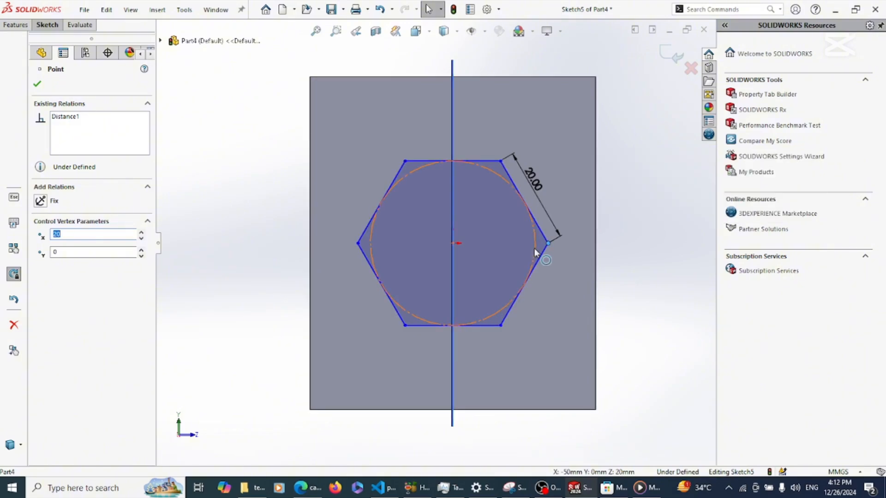
pyautogui.keyDown('ctrl'); pyautogui.click(451, 244); pyautogui.keyUp('ctrl')
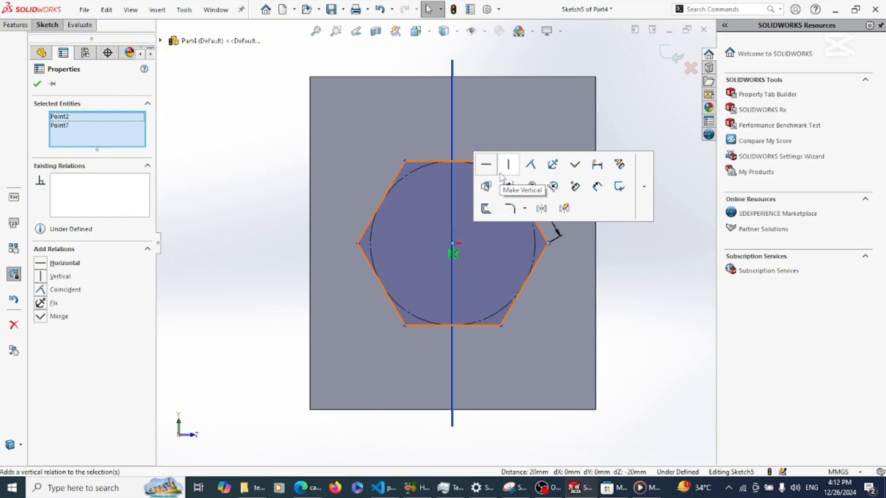
pyautogui.click(488, 172)
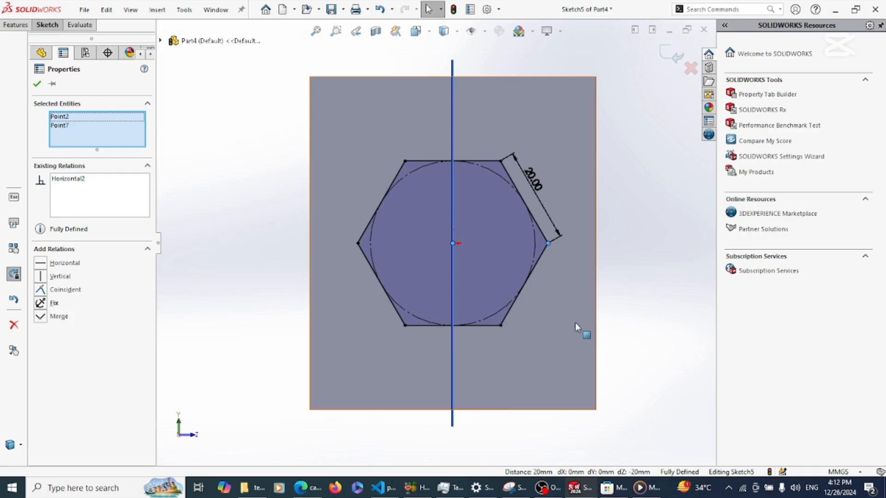
pyautogui.click(625, 344)
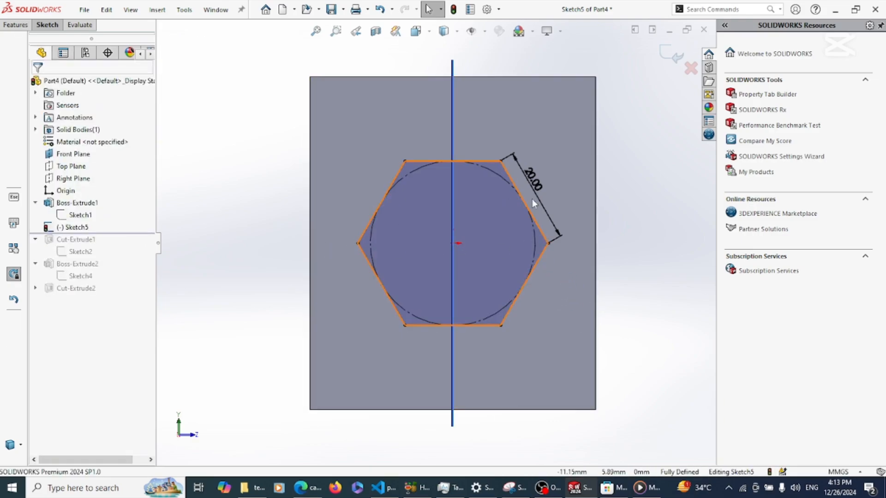
# - Cut the hexagon into the block as a blind extruded cut 5 mm deep
pyautogui.click(18, 26)
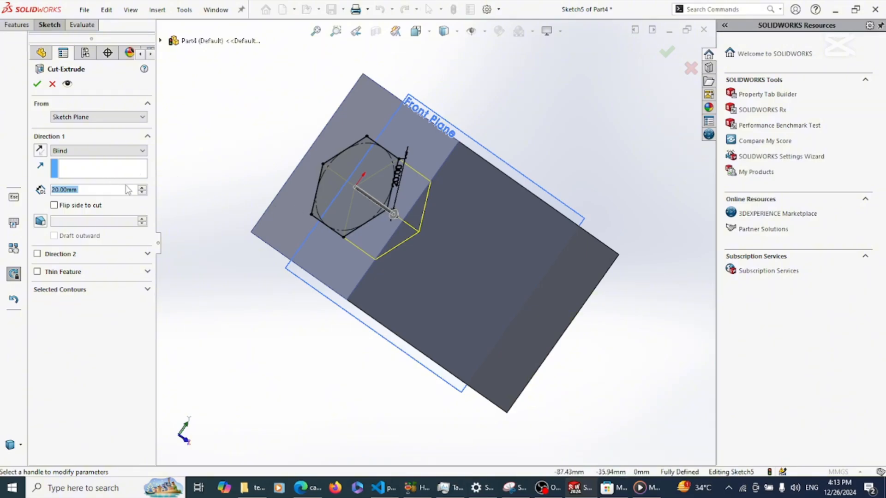
pyautogui.write('5')
pyautogui.press('Return')
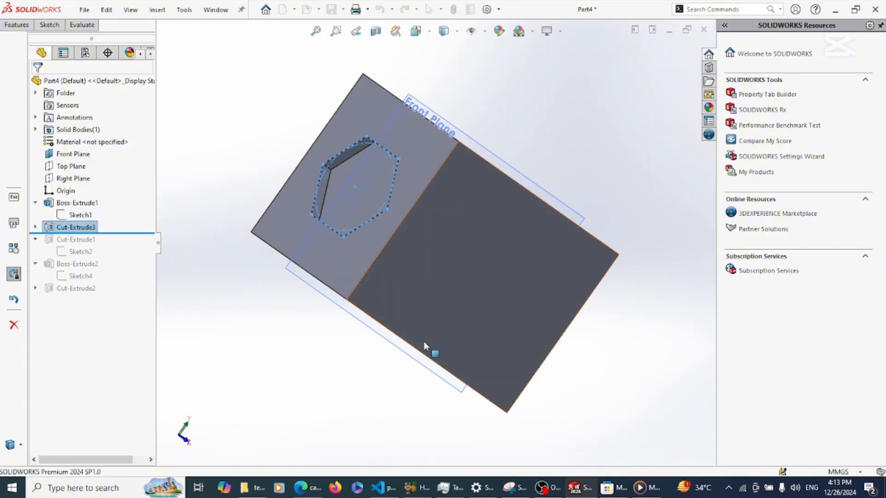
# - Roll the feature history forward to the end, past the hole cut, to restore all features
pyautogui.press('Left')
pyautogui.press('Left')
pyautogui.press('Left')
pyautogui.press('Left')
pyautogui.press('Left')
pyautogui.press('Left')
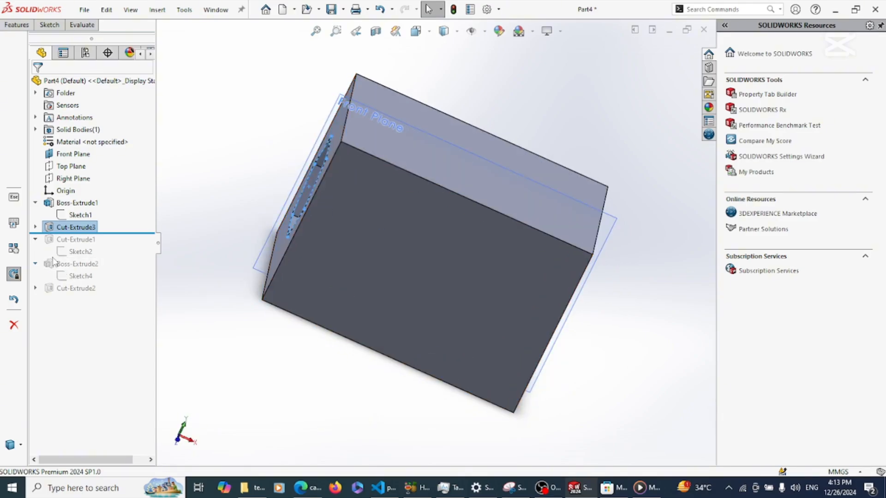
pyautogui.moveTo(134, 232); pyautogui.dragTo(124, 293)
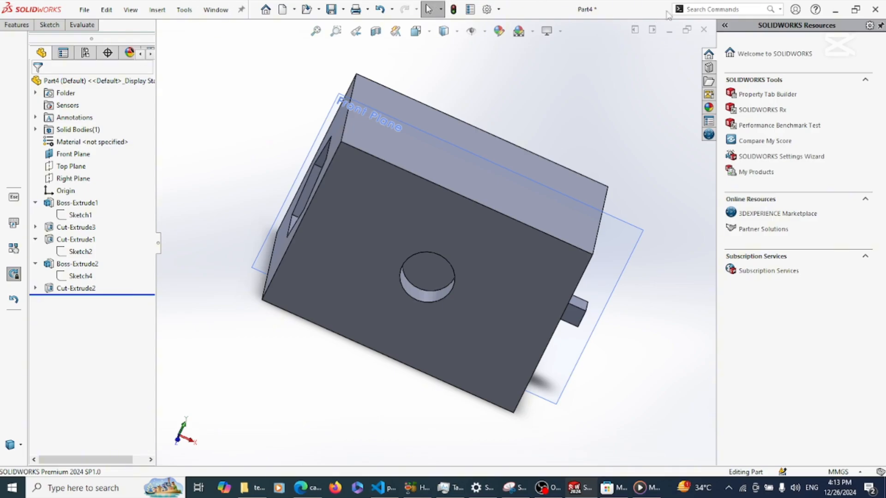
# - Search the commands for "line" and start the Line tool in a new sketch on the block face with the hole
pyautogui.click(713, 9)
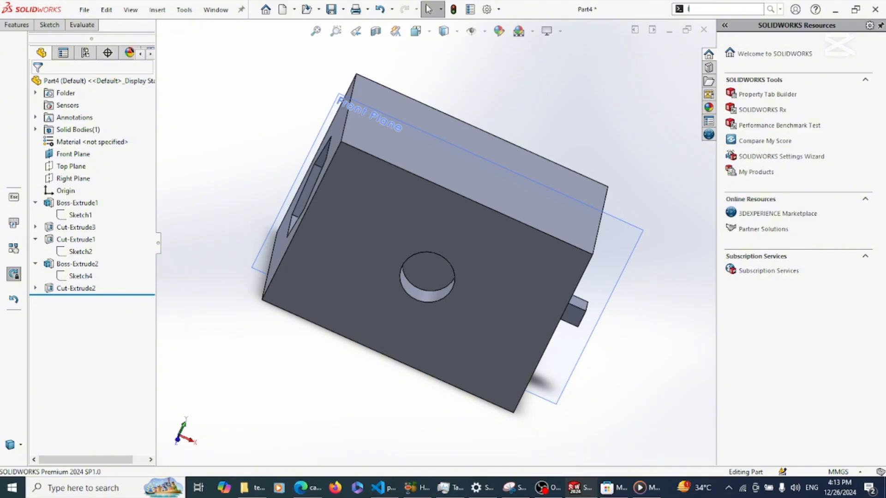
pyautogui.write('line')
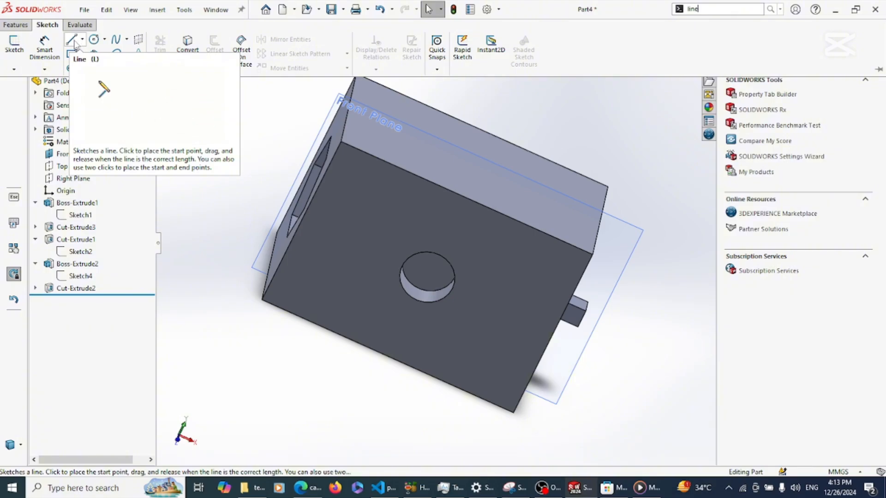
pyautogui.doubleClick(718, 13)
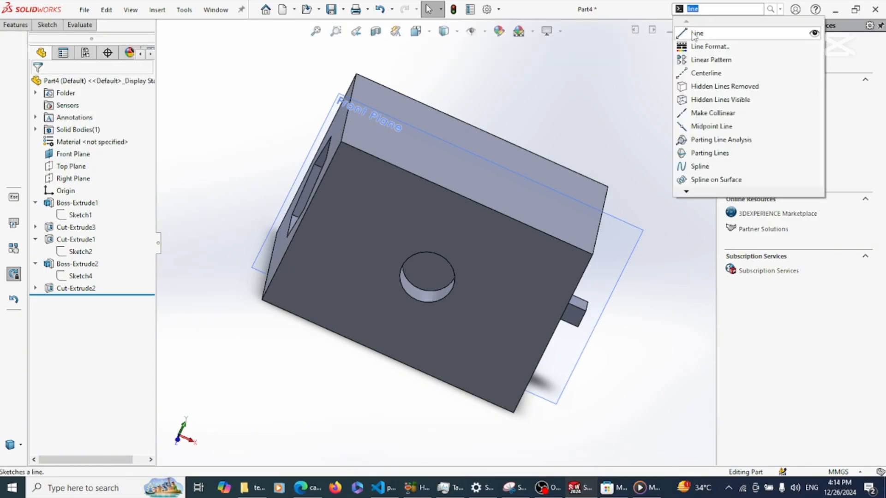
pyautogui.click(695, 33)
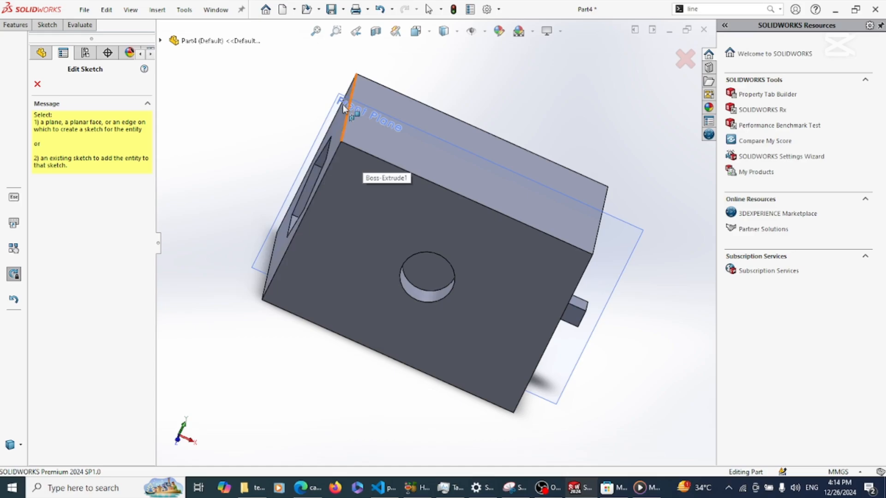
pyautogui.click(161, 41)
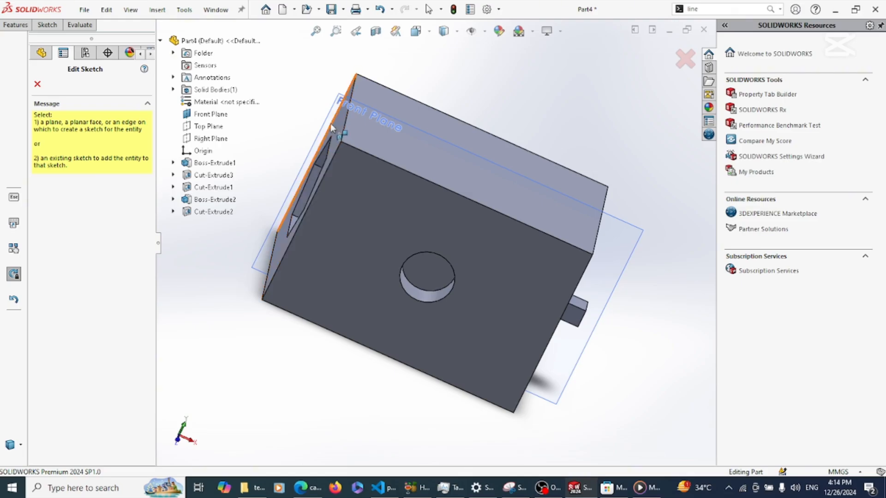
pyautogui.click(354, 173)
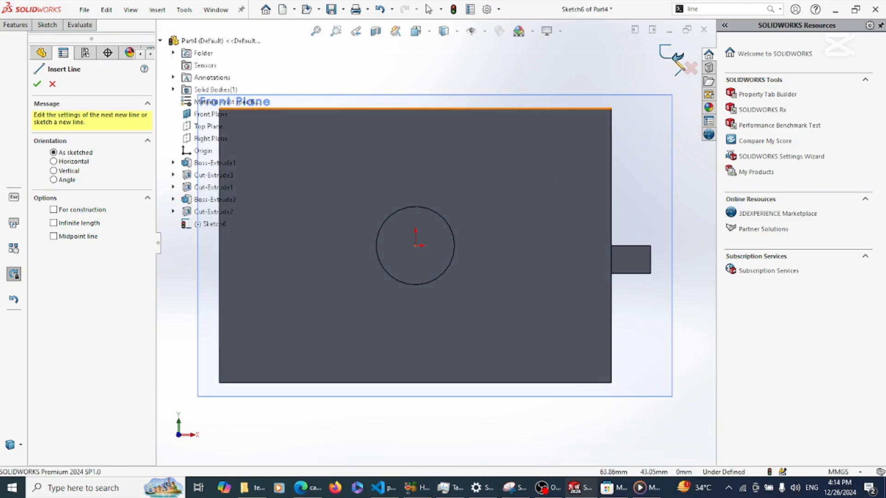
# - Exit the new line sketch and search for "drone" with the search scope set to Files and Models
pyautogui.click(676, 57)
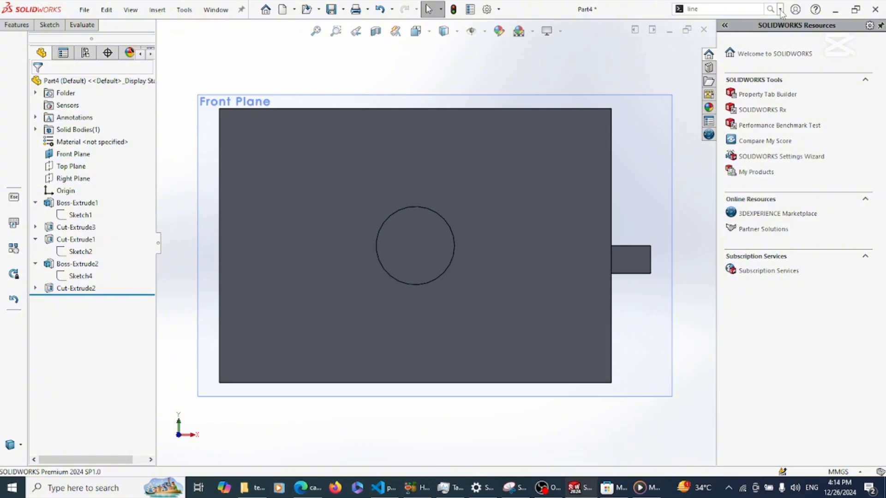
pyautogui.click(781, 10)
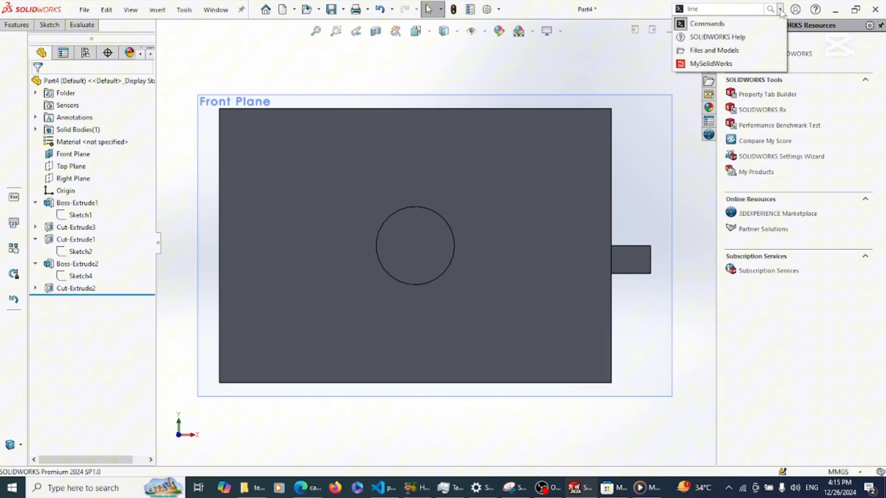
pyautogui.click(748, 52)
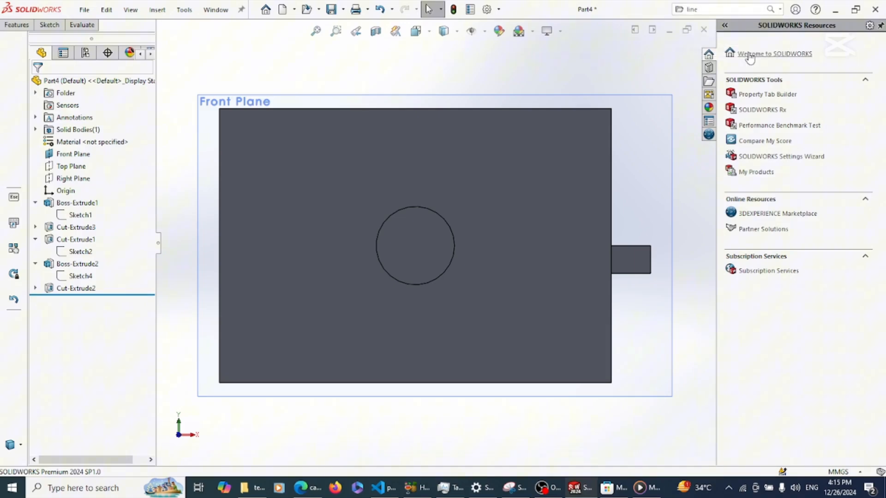
pyautogui.click(713, 9)
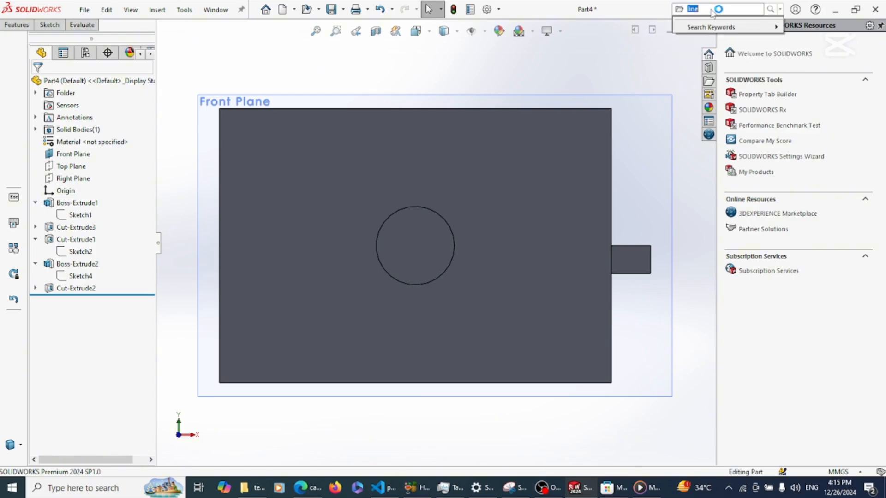
pyautogui.press('BackSpace')
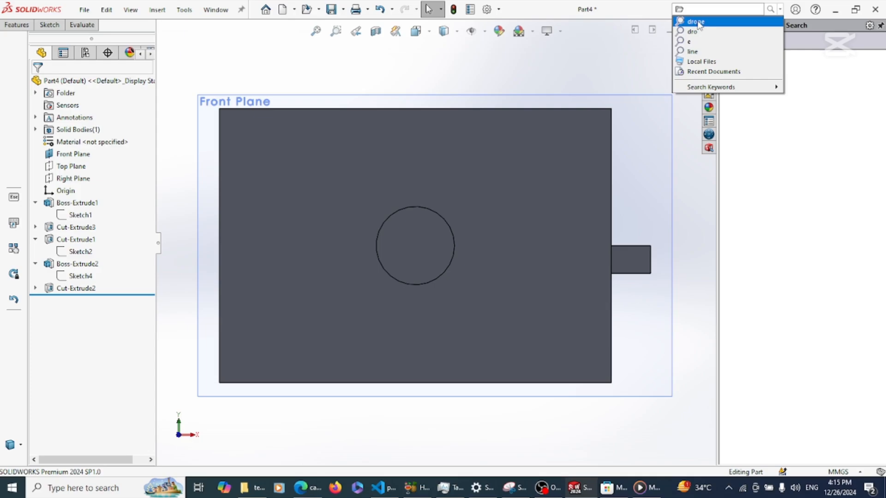
pyautogui.click(697, 22)
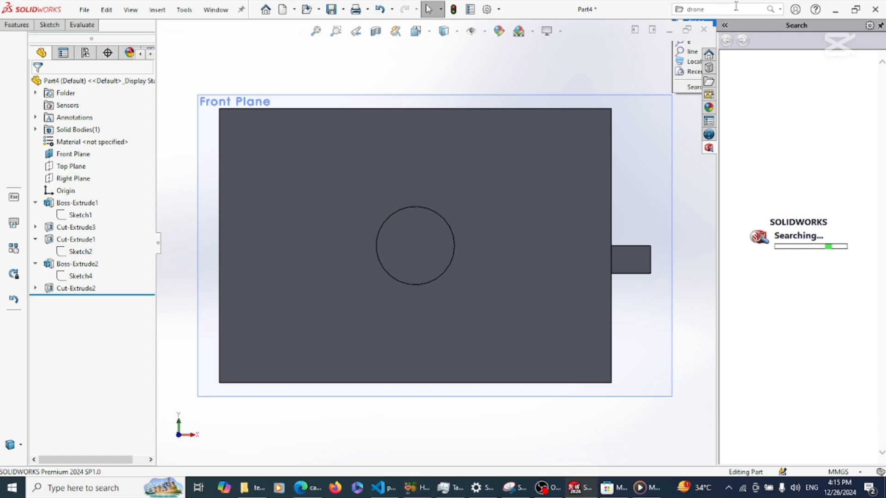
# - Look through the list of drone assemblies and parts found by the file search
pyautogui.click(780, 10)
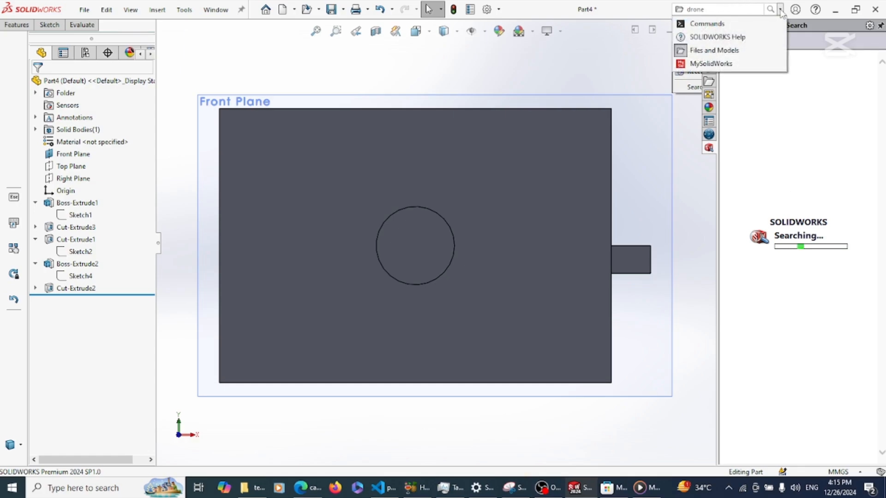
pyautogui.click(724, 51)
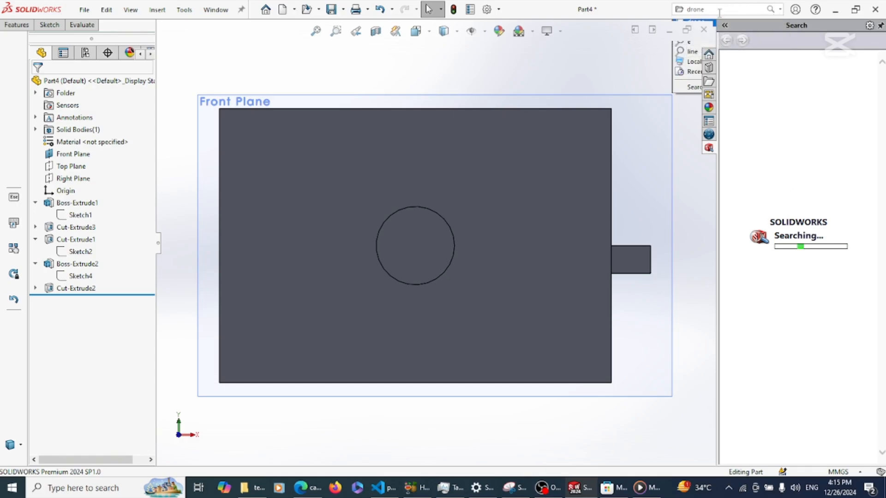
pyautogui.click(779, 9)
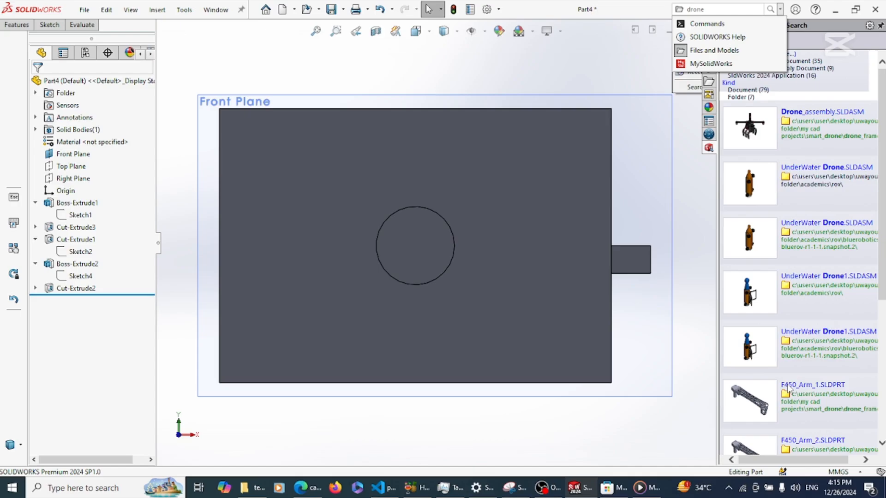
pyautogui.scroll(-4, 883, 286)
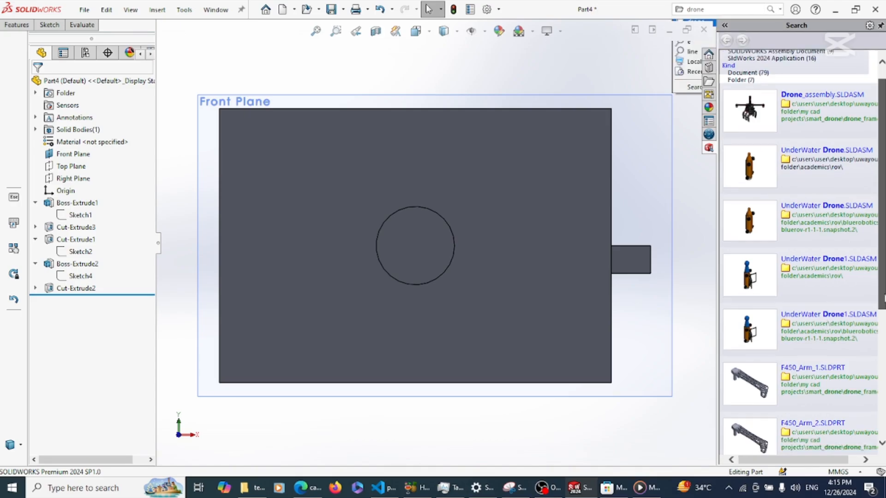
pyautogui.scroll(-2, 800, 254)
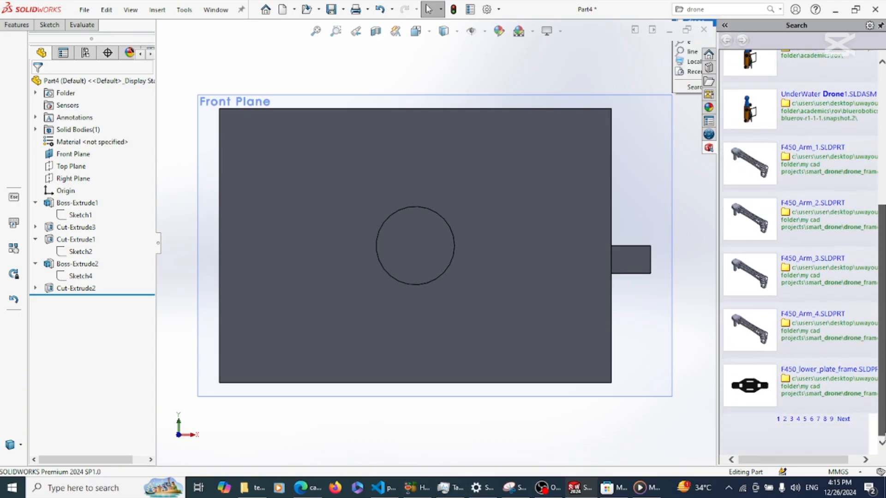
pyautogui.scroll(4, 882, 324)
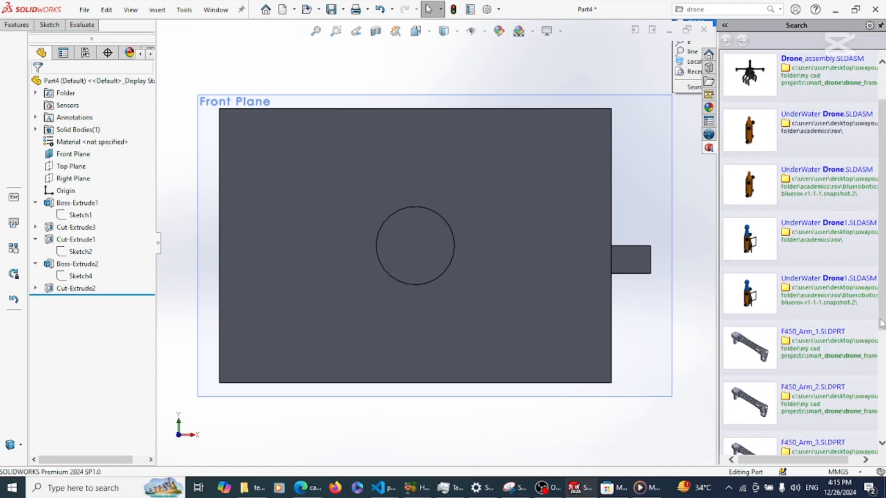
pyautogui.scroll(2, 881, 321)
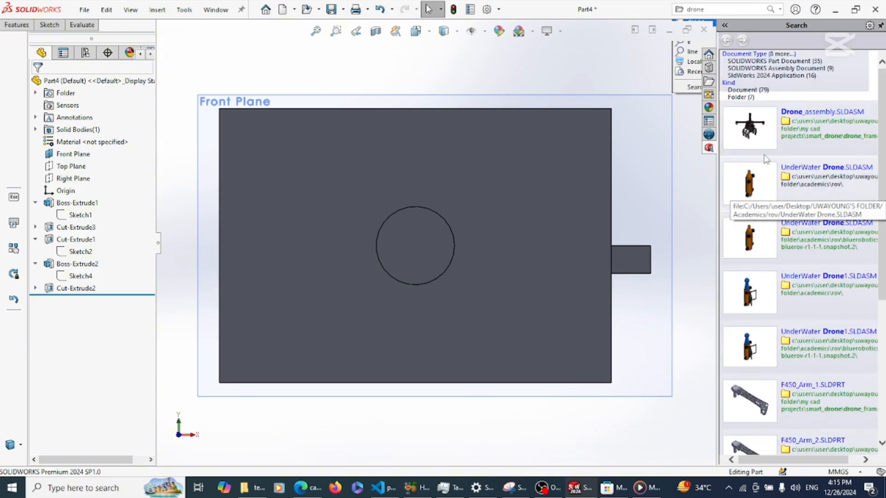
pyautogui.scroll(-5, 801, 254)
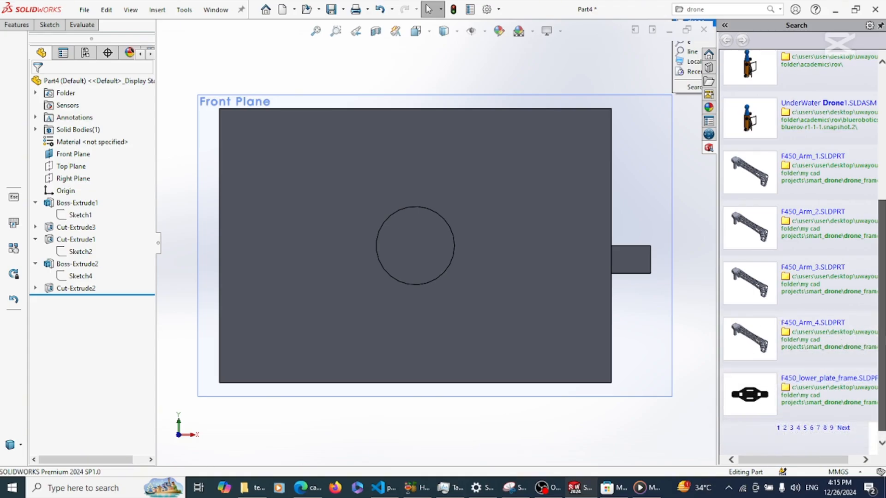
pyautogui.scroll(5, 875, 342)
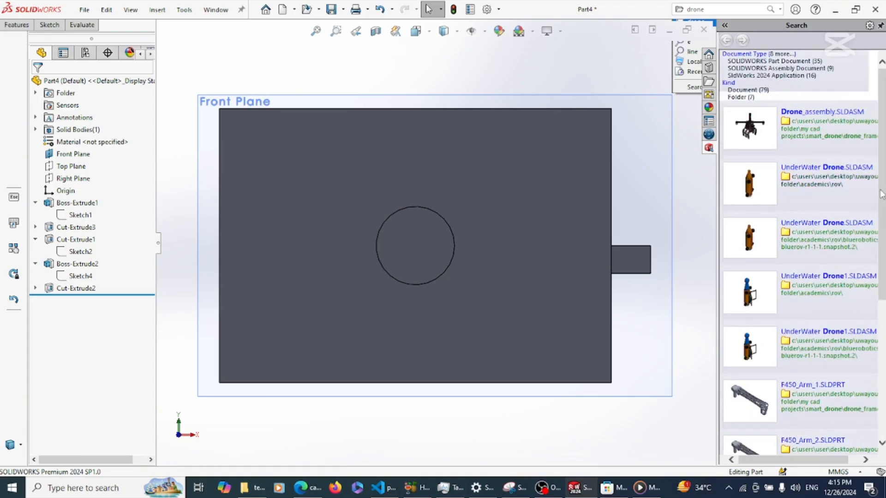
pyautogui.click(856, 9)
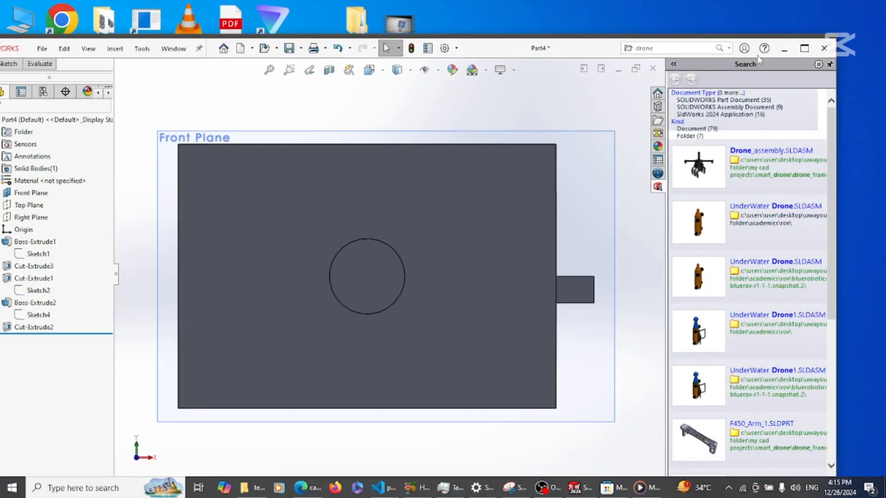
pyautogui.click(804, 49)
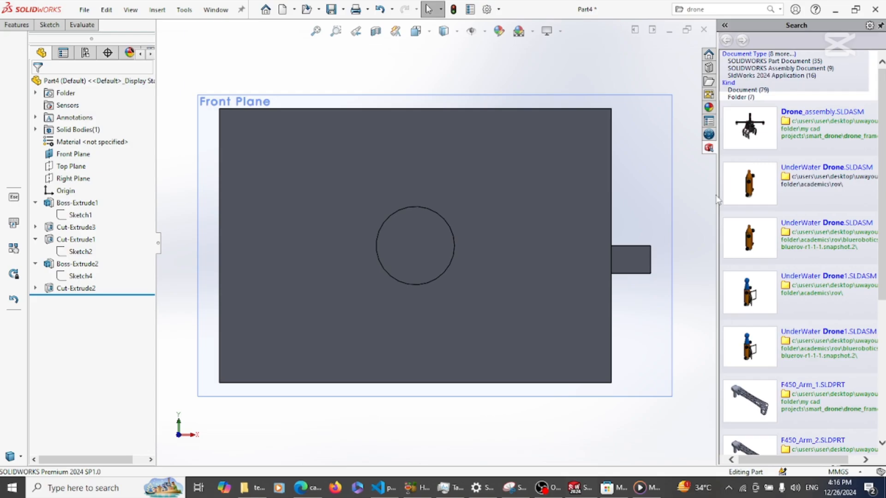
# - Collapse the search results pane and set the search scope back to Commands
pyautogui.moveTo(718, 194); pyautogui.dragTo(858, 179)
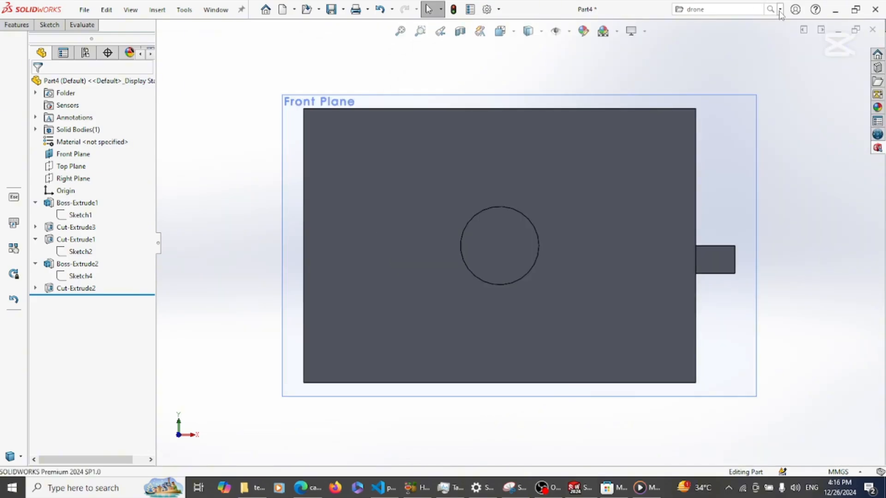
pyautogui.click(779, 10)
pyautogui.click(754, 24)
# - Start saving the part, review the available file formats and choose STEP AP203 (*.step;*.stp)
pyautogui.hotkey('ctrl', 's')
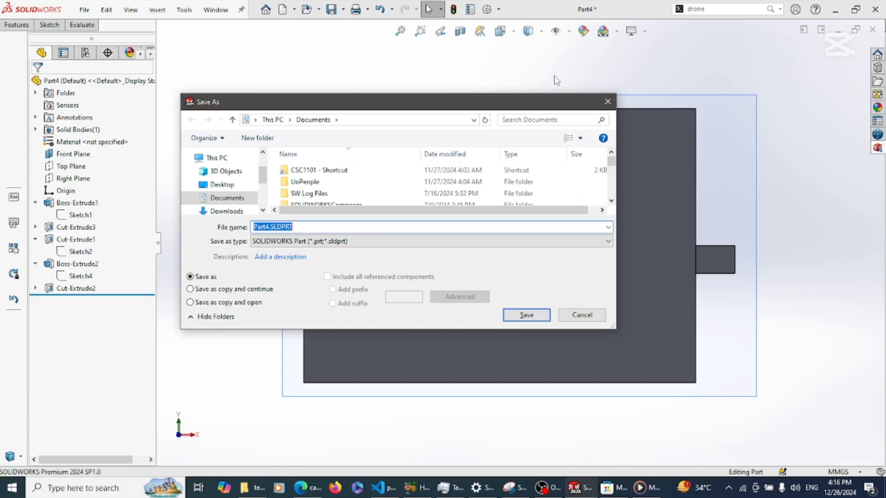
pyautogui.click(607, 241)
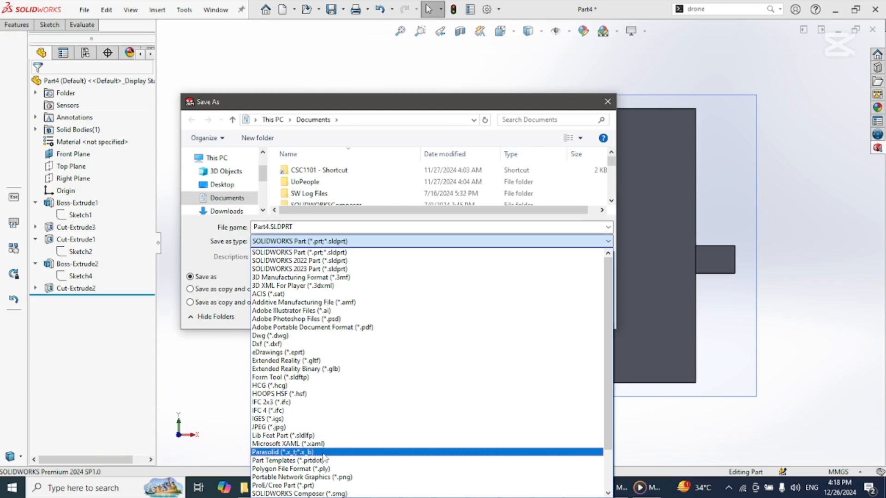
pyautogui.scroll(-2, 324, 458)
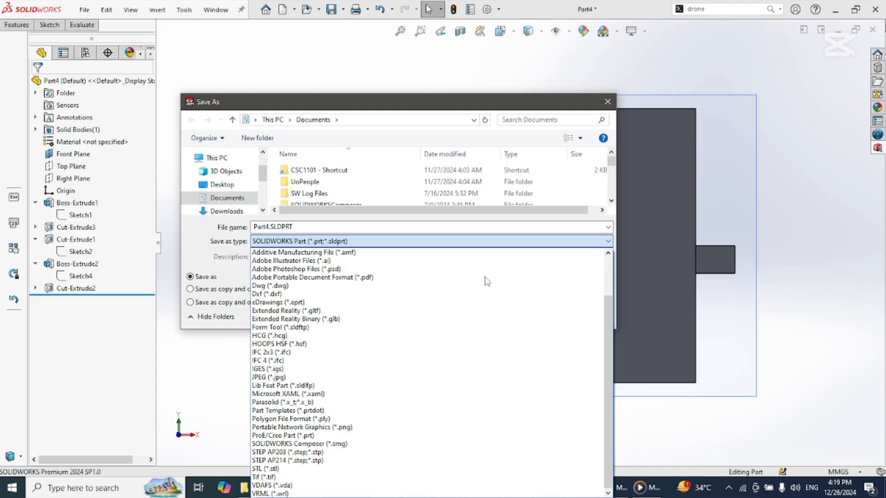
pyautogui.scroll(2, 429, 281)
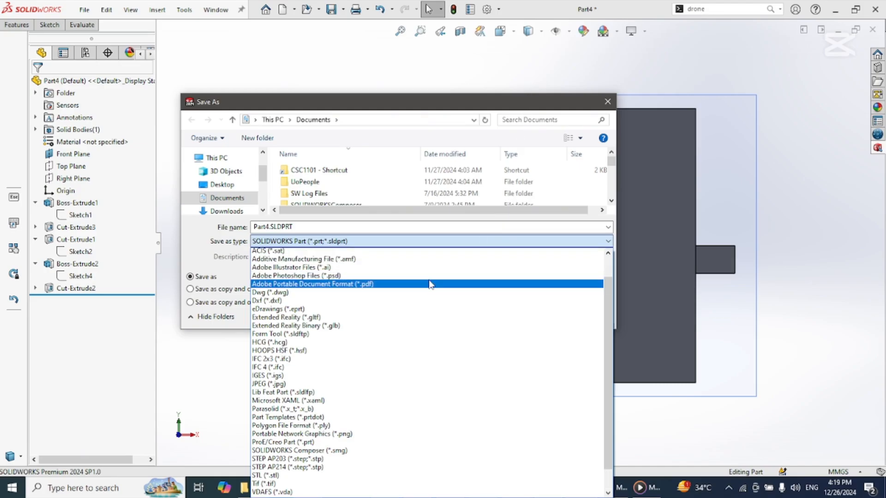
pyautogui.scroll(-2, 429, 282)
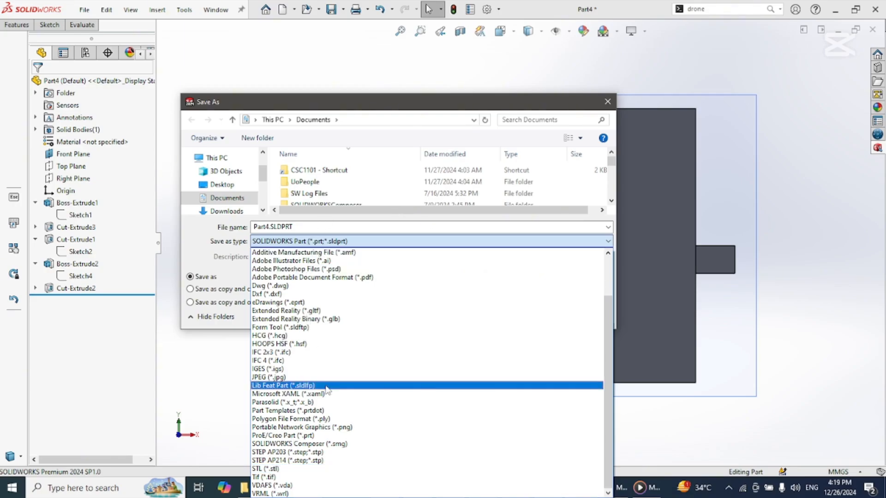
pyautogui.click(292, 454)
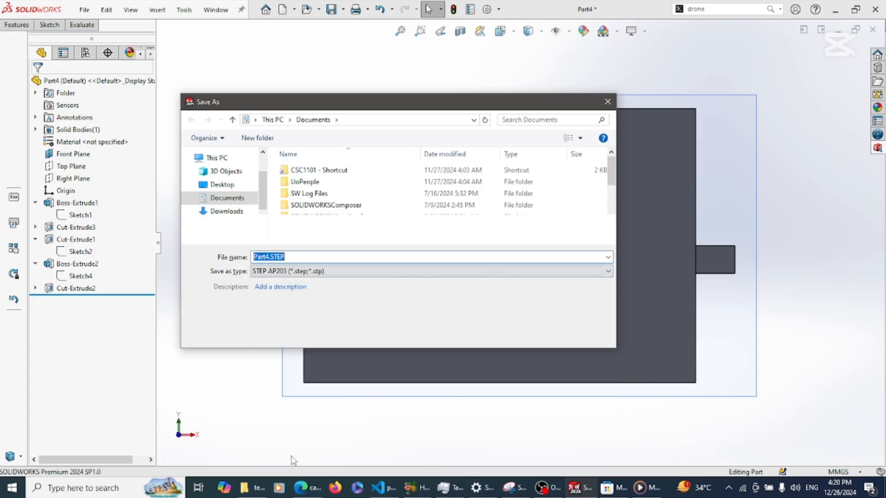
# - Replace the STEP file's base name with GUI and save it in the Documents folder
pyautogui.click(269, 256)
pyautogui.press('BackSpace')
pyautogui.press('BackSpace')
pyautogui.press('BackSpace')
pyautogui.press('BackSpace')
pyautogui.press('BackSpace')
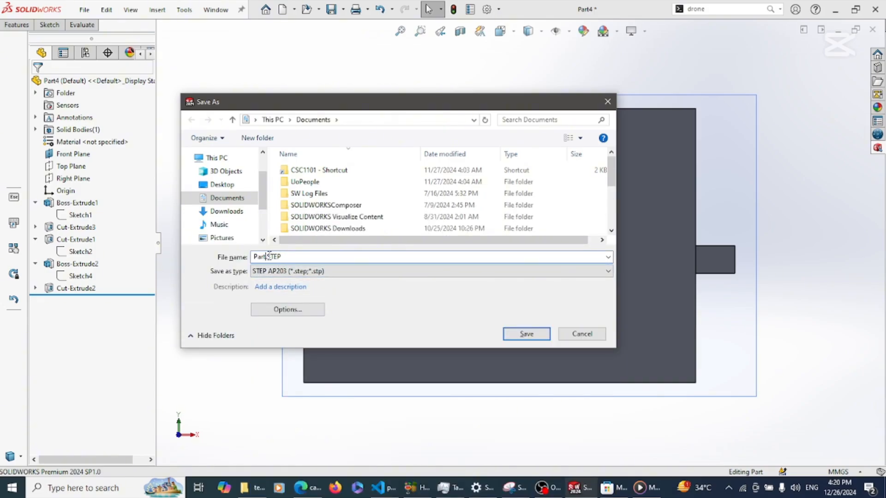
pyautogui.write('GUI')
pyautogui.press('Return')
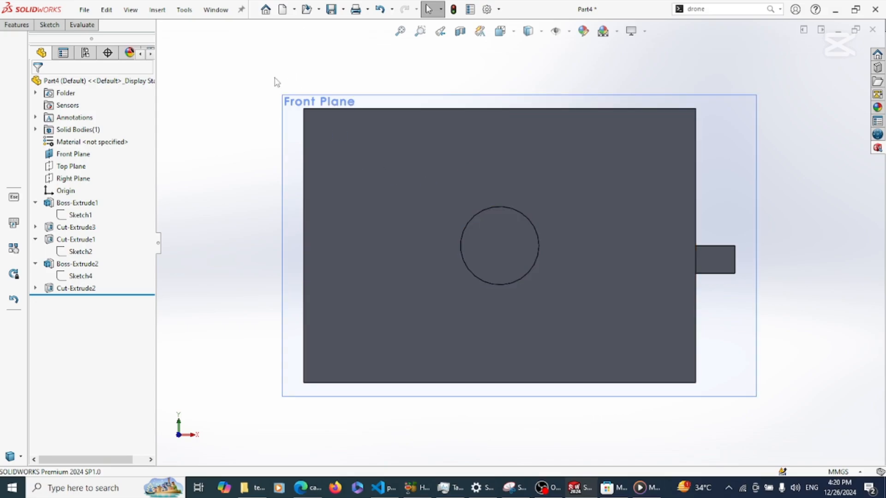
# - Rotate the model to examine the face with the hexagonal pocket and the adjoining face with the hole
pyautogui.hotkey('shift', 'Right')
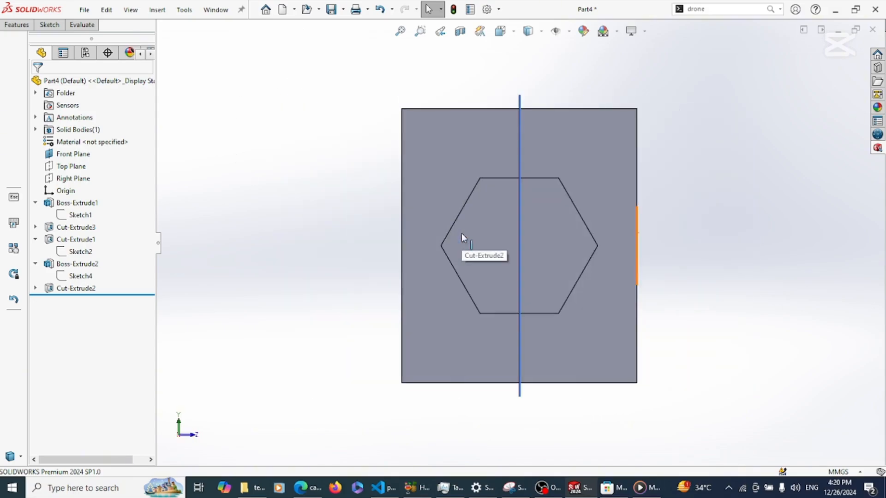
pyautogui.hotkey('shift', 'Down')
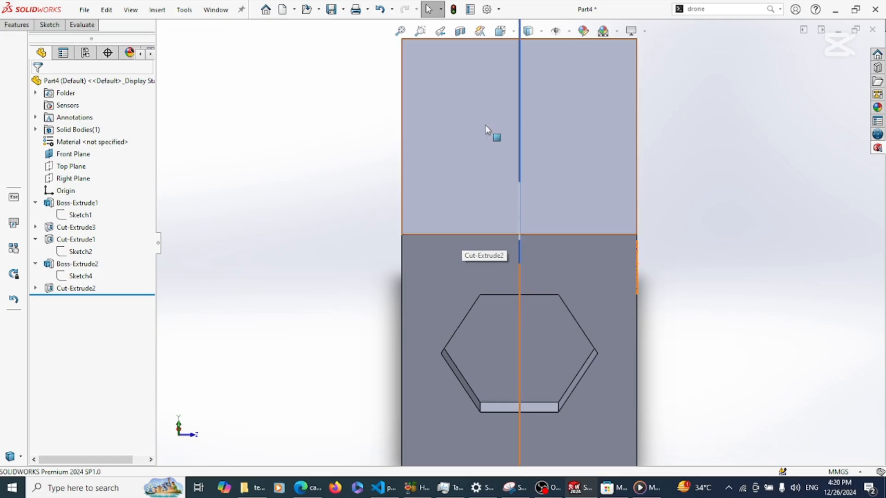
pyautogui.click(455, 16)
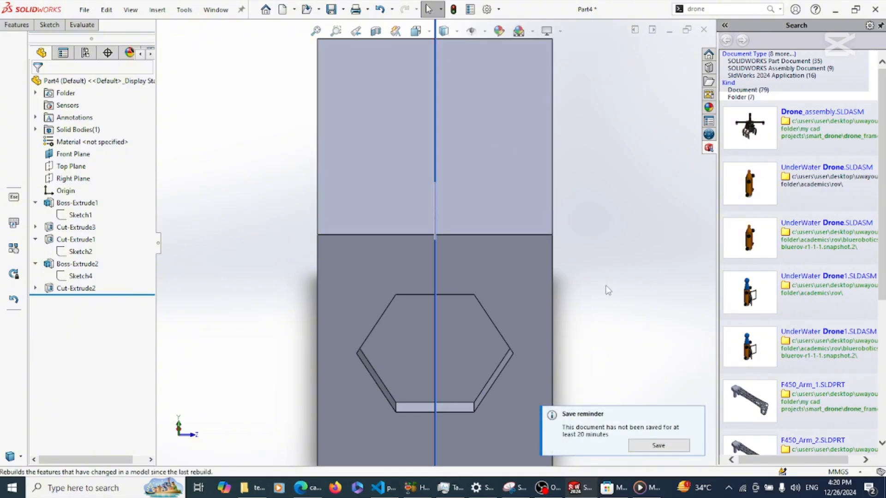
pyautogui.press('Up')
pyautogui.press('Up')
pyautogui.press('Up')
pyautogui.press('Down')
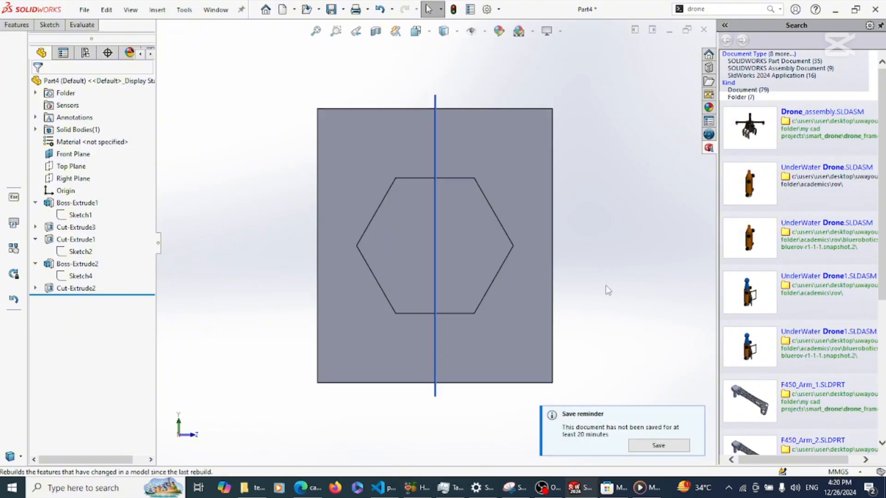
pyautogui.press('Left')
pyautogui.press('Left')
pyautogui.press('Left')
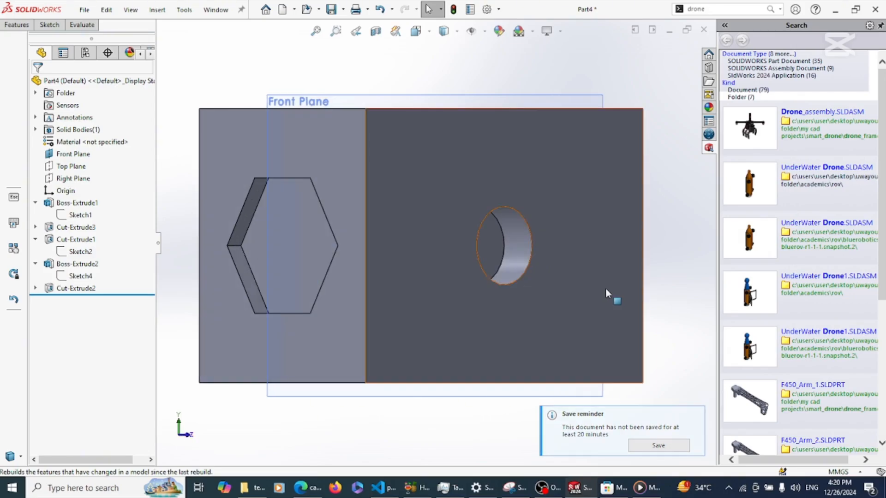
# - Set the block's height dimension to 60 mm directly on the model
pyautogui.click(557, 257)
pyautogui.press('f')
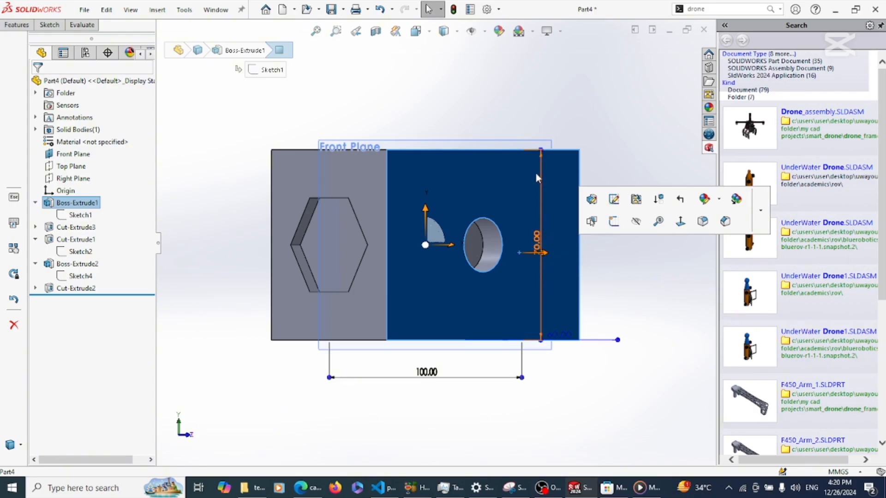
pyautogui.doubleClick(536, 240)
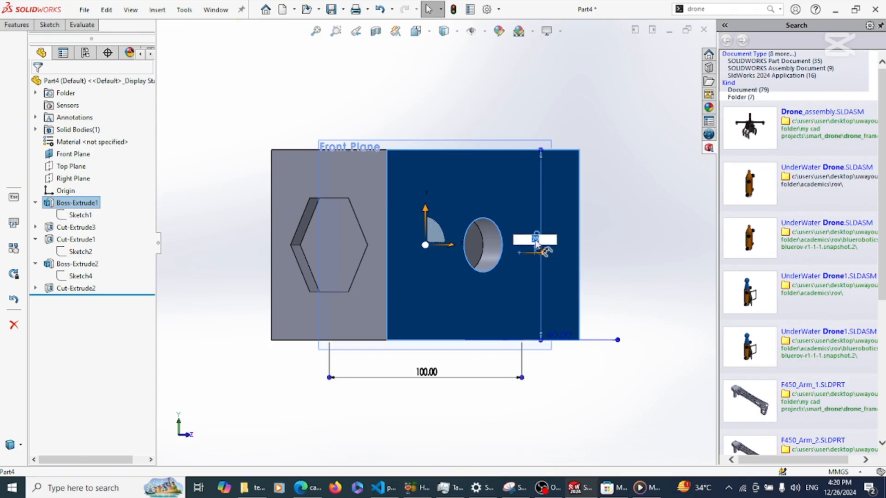
pyautogui.write('60')
pyautogui.press('Return')
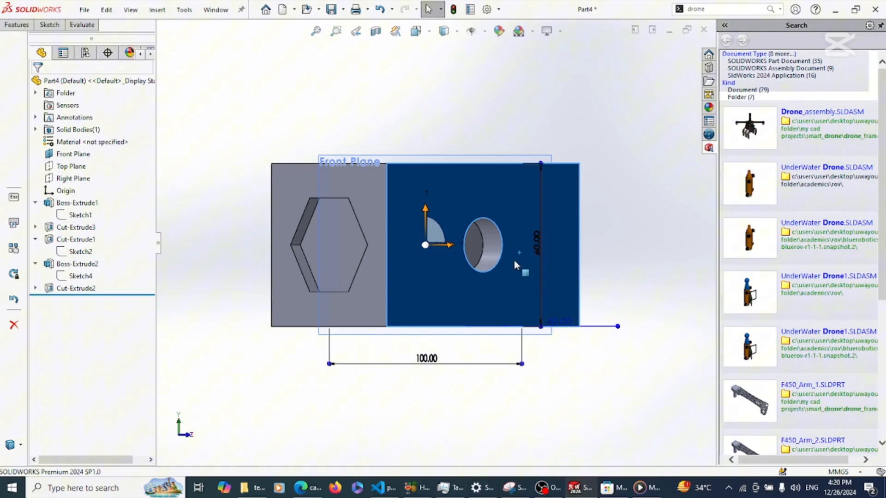
# - Set the block's height dimension to 65 mm directly on the model
pyautogui.click(538, 245)
pyautogui.doubleClick(539, 245)
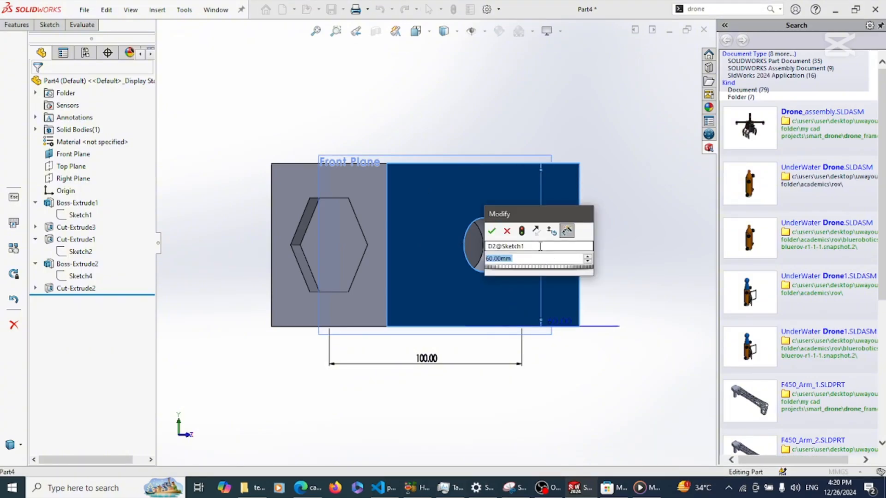
pyautogui.write('65')
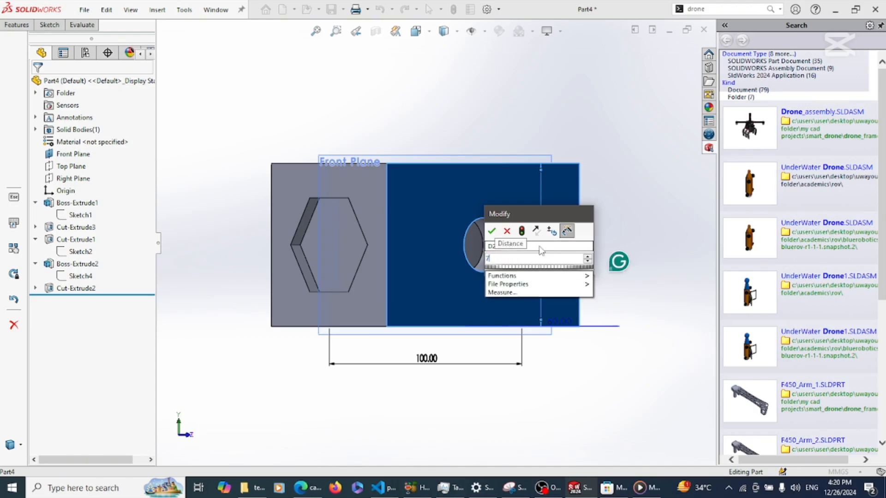
pyautogui.press('Return')
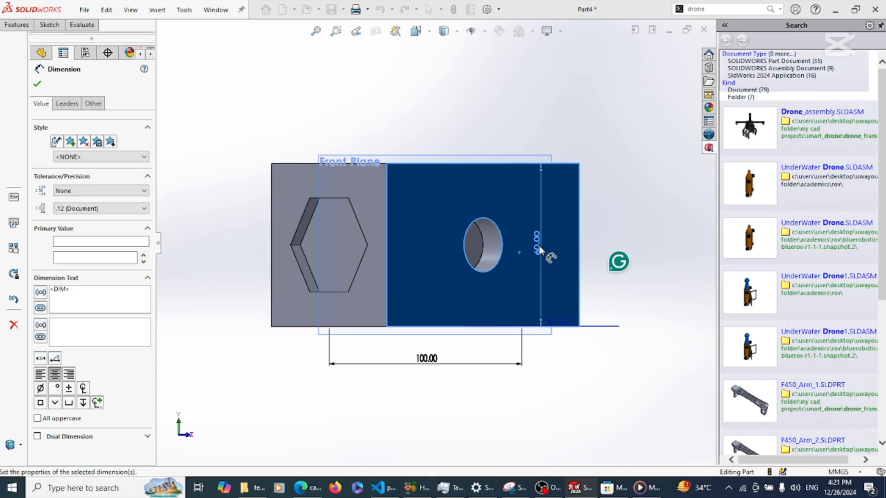
pyautogui.click(599, 221)
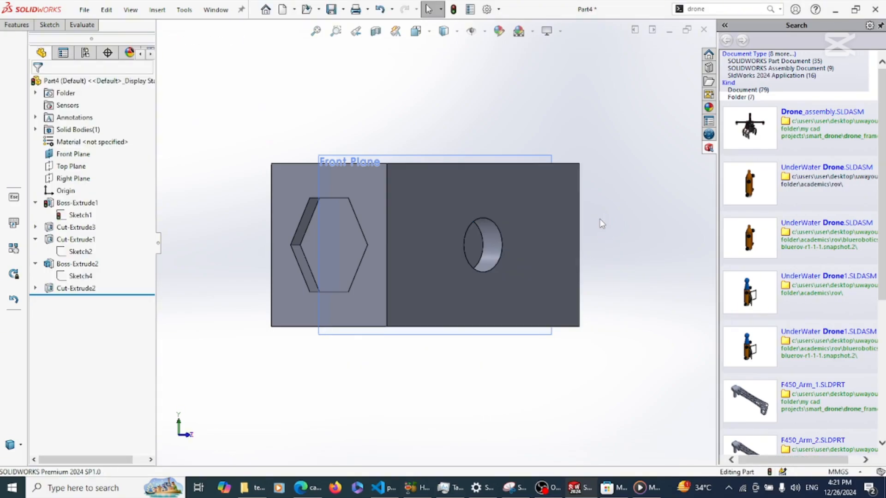
# - Set the block's height dimension to 100 mm and rebuild the part
pyautogui.click(535, 245)
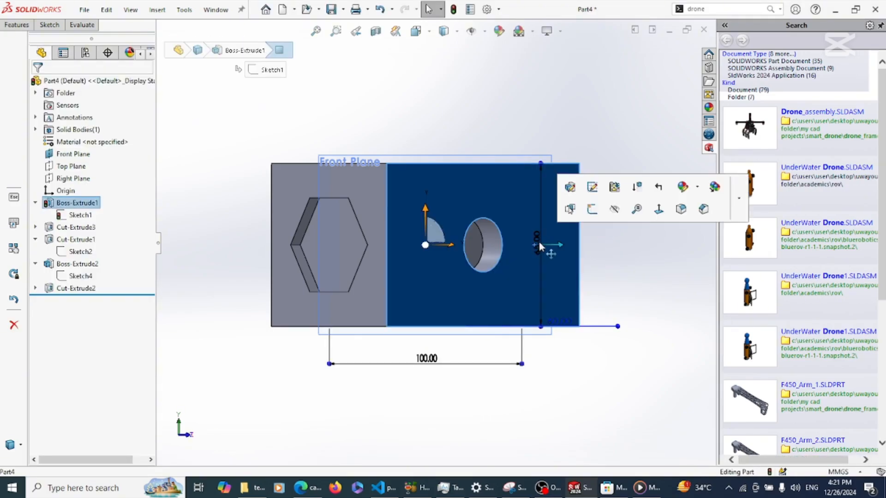
pyautogui.doubleClick(536, 249)
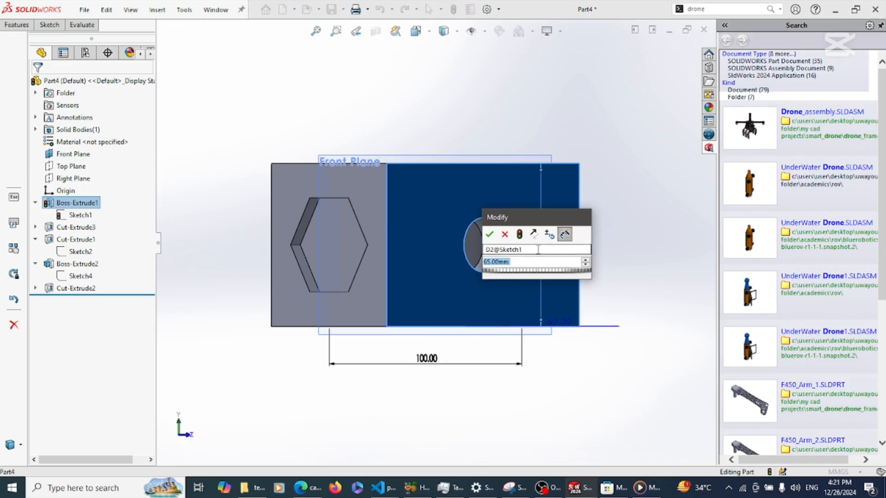
pyautogui.write('9')
pyautogui.press('BackSpace')
pyautogui.write('100')
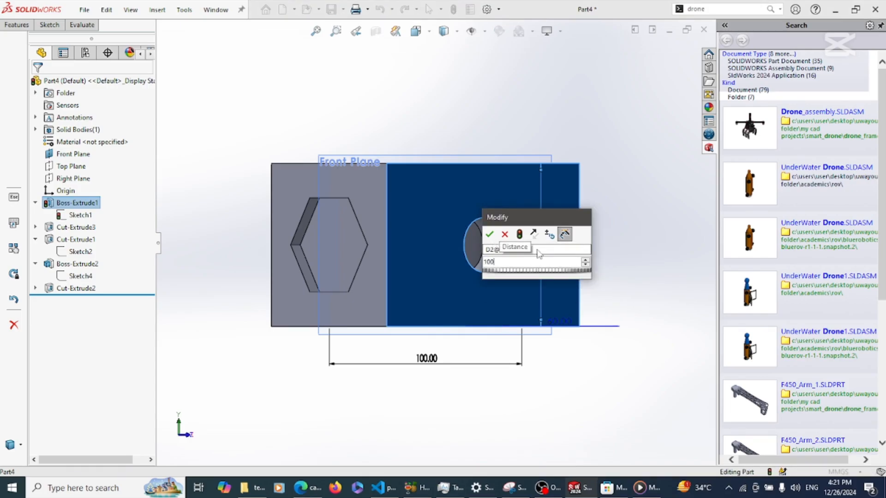
pyautogui.press('Escape')
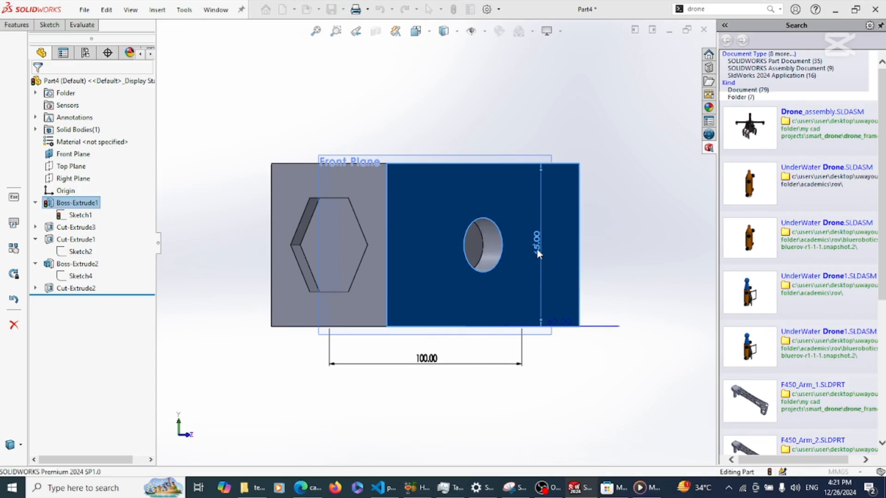
pyautogui.click(537, 251)
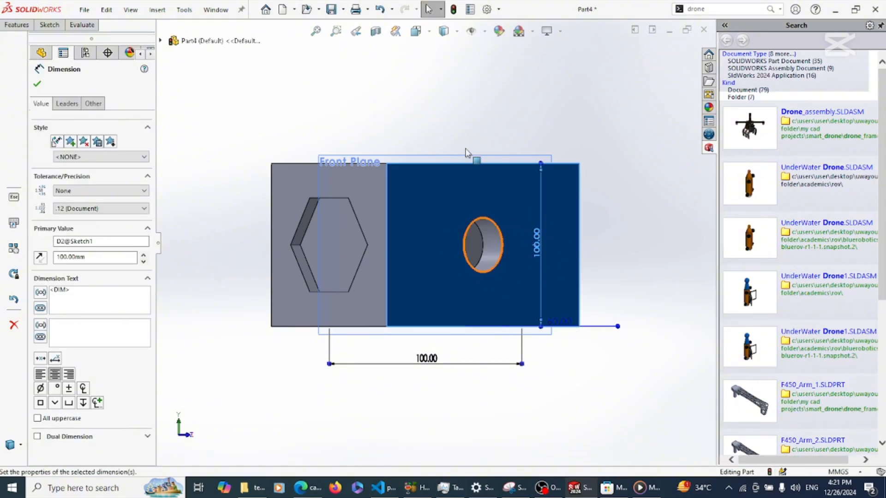
pyautogui.click(453, 18)
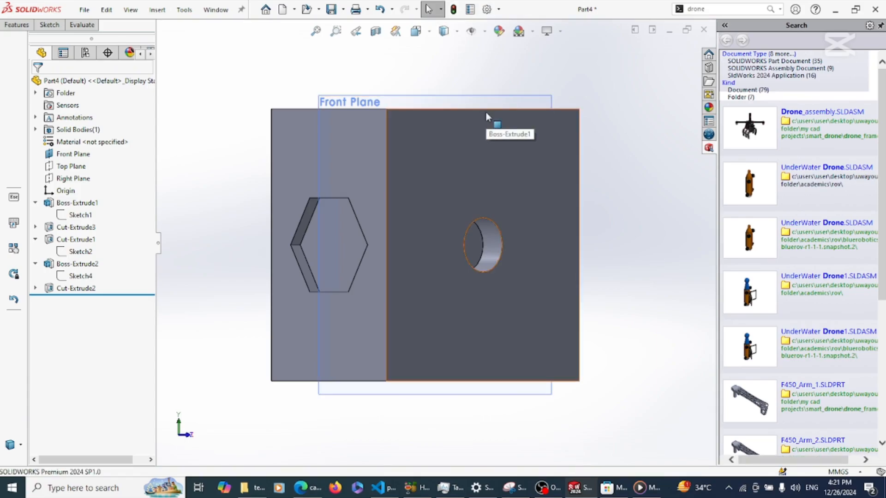
# - Undo the previous height changes, set the block's height dimension to 70 mm and rebuild the part
pyautogui.click(82, 216)
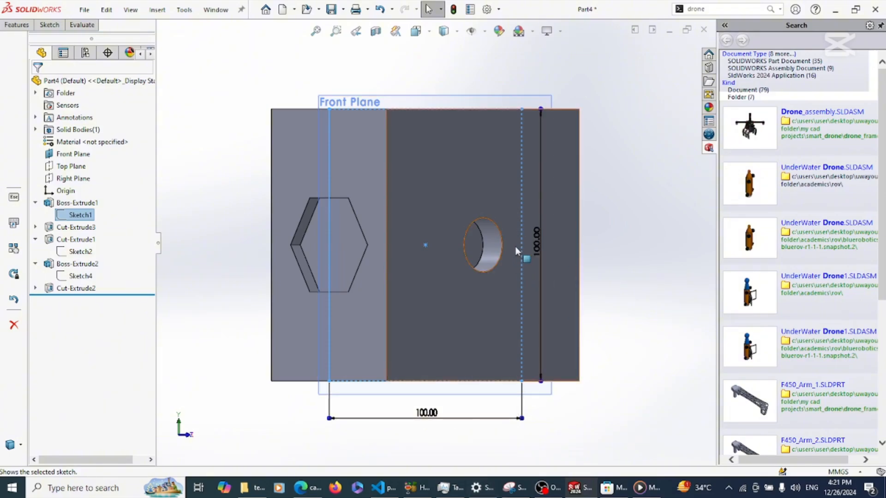
pyautogui.click(452, 9)
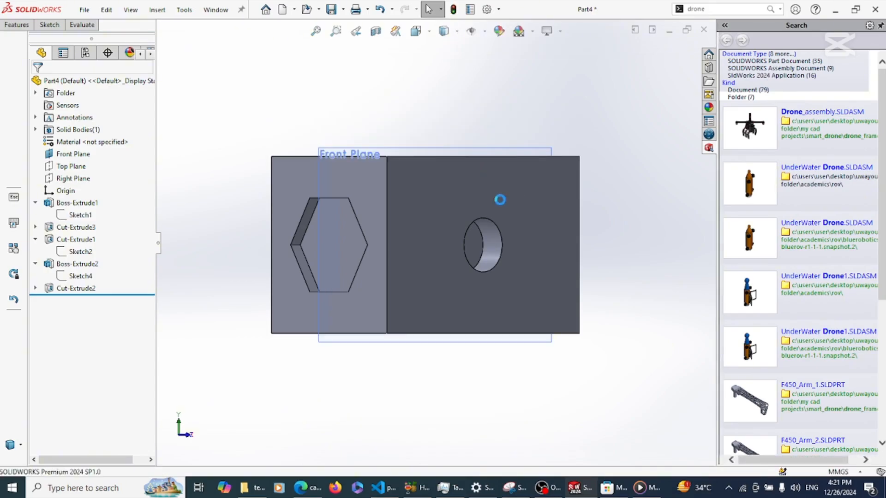
pyautogui.click(535, 224)
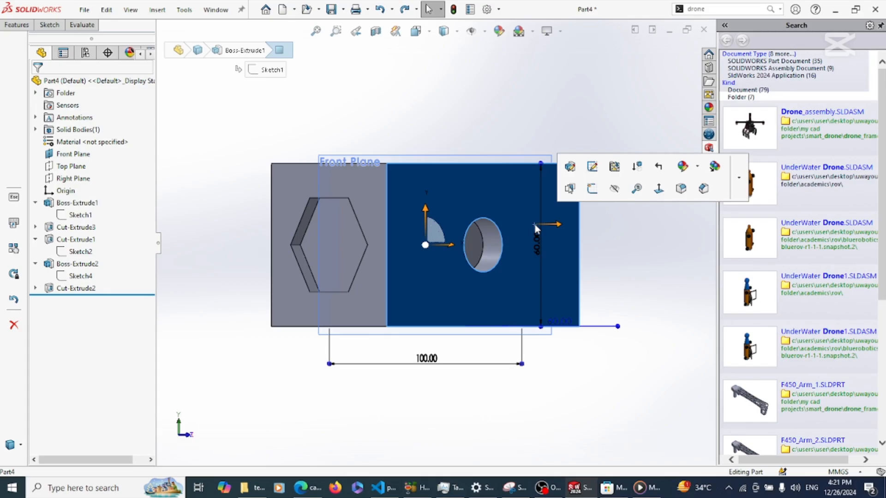
pyautogui.click(536, 241)
pyautogui.write('70')
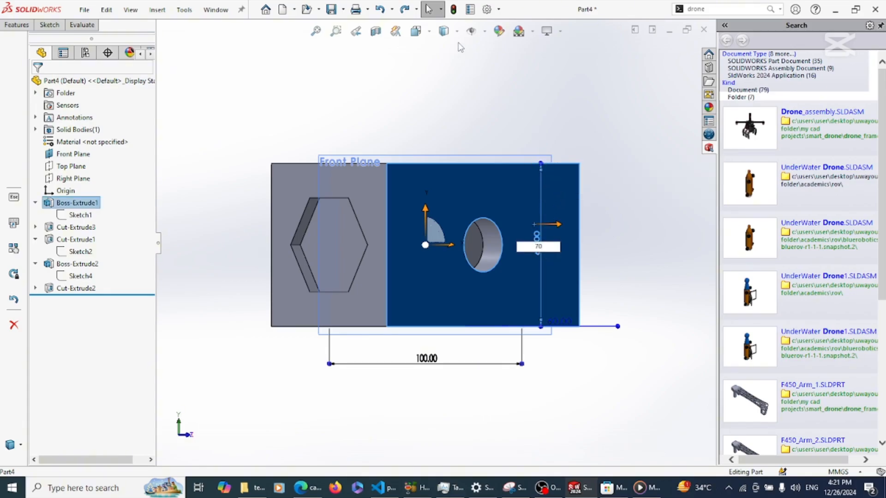
pyautogui.click(452, 12)
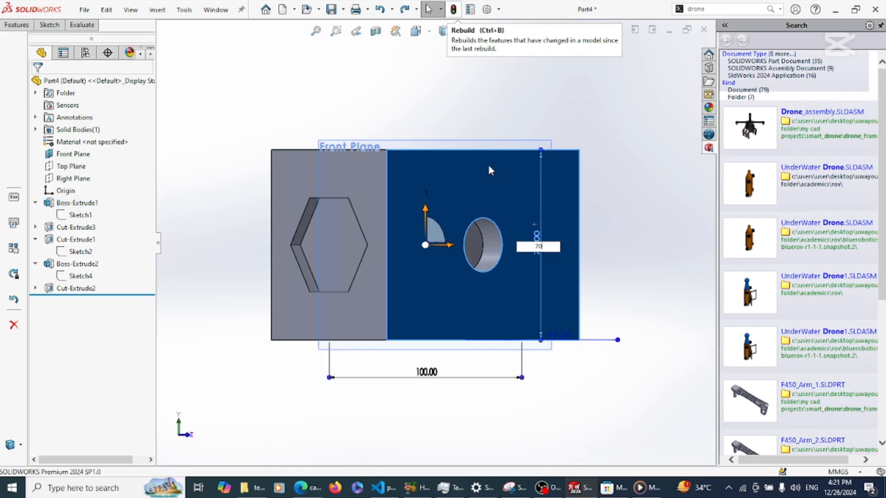
pyautogui.click(454, 11)
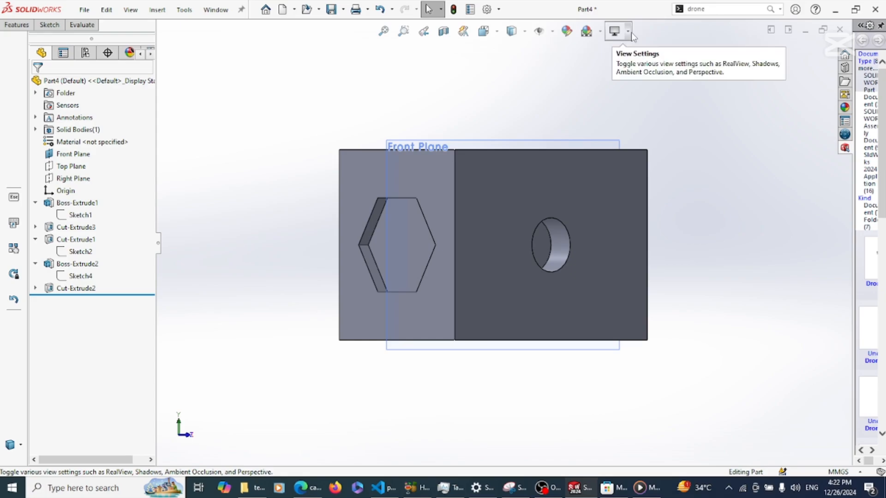
# - Try the Plain White, Backdrop - Grey with Overhead Light, Rooftop and Urban 5 Background scenes behind the model
pyautogui.click(602, 34)
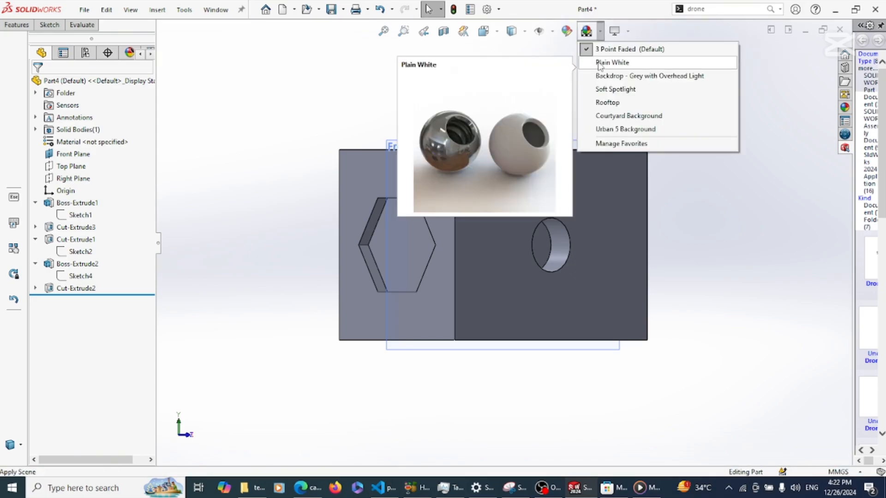
pyautogui.click(599, 62)
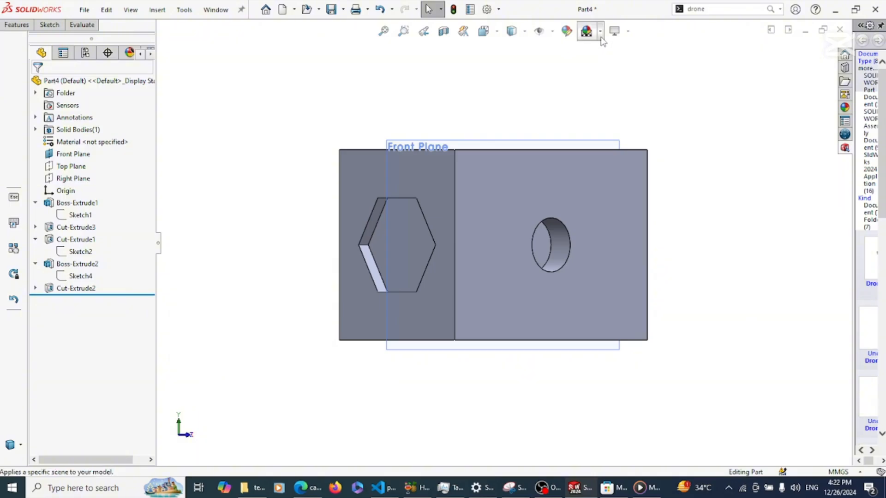
pyautogui.click(601, 36)
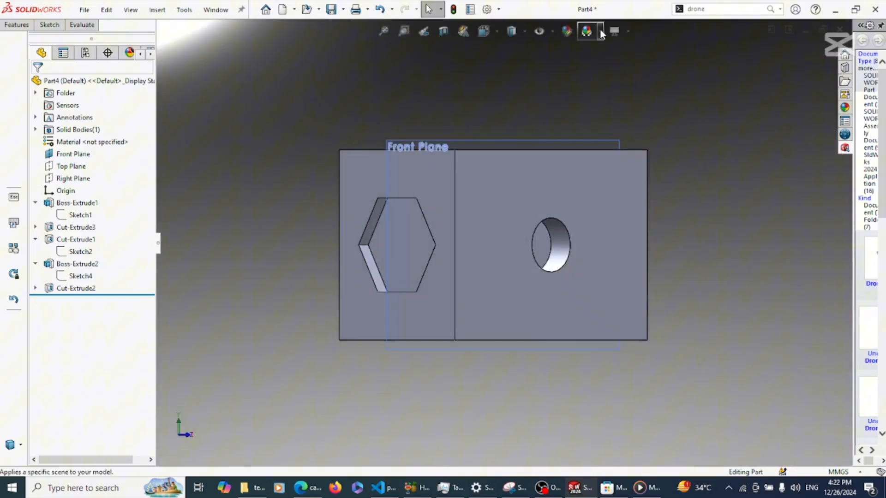
pyautogui.click(600, 31)
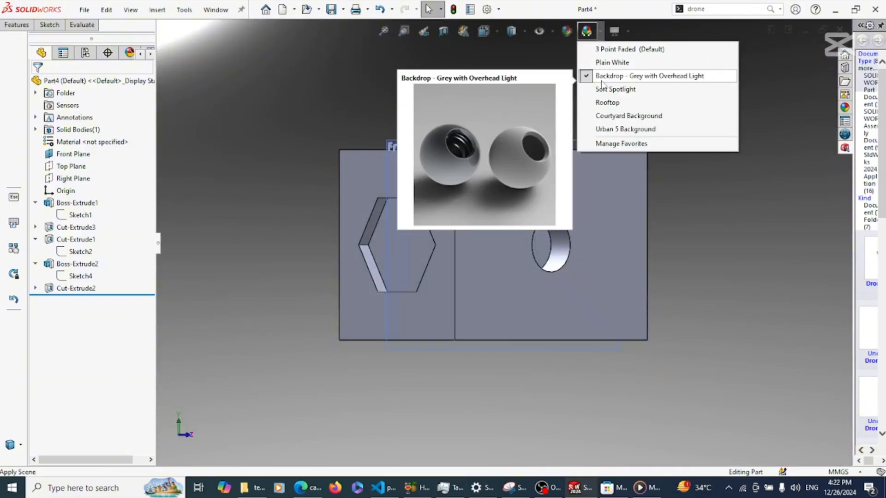
pyautogui.click(602, 100)
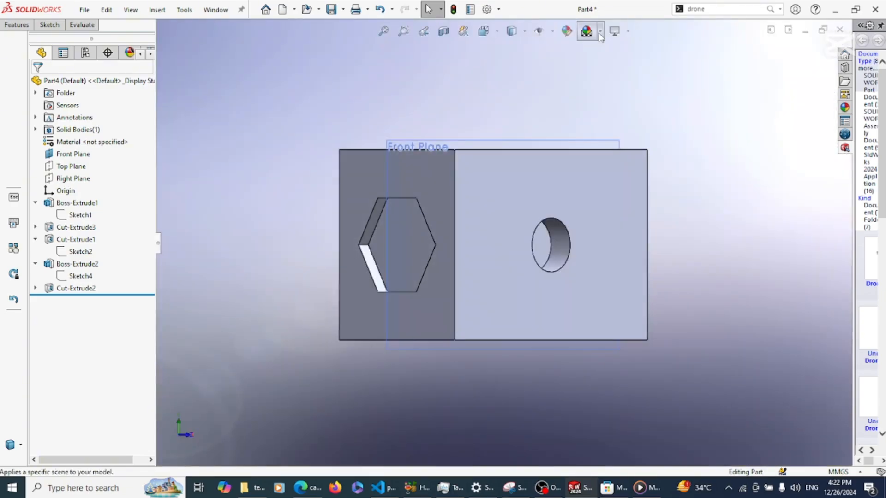
pyautogui.click(599, 31)
pyautogui.click(602, 130)
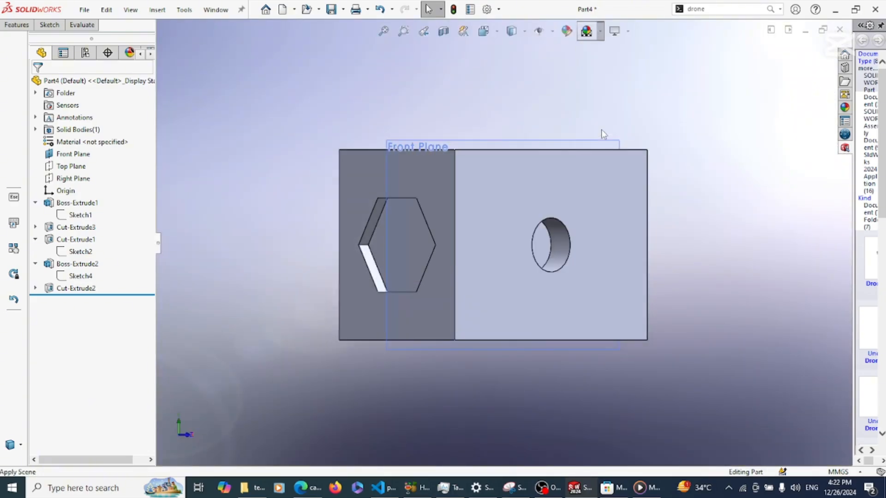
# - Rotate the model through its side, pocket and slot faces to examine it against the surrounding outdoor scene
pyautogui.press('Right')
pyautogui.press('Right')
pyautogui.press('Right')
pyautogui.press('Right')
pyautogui.press('Right')
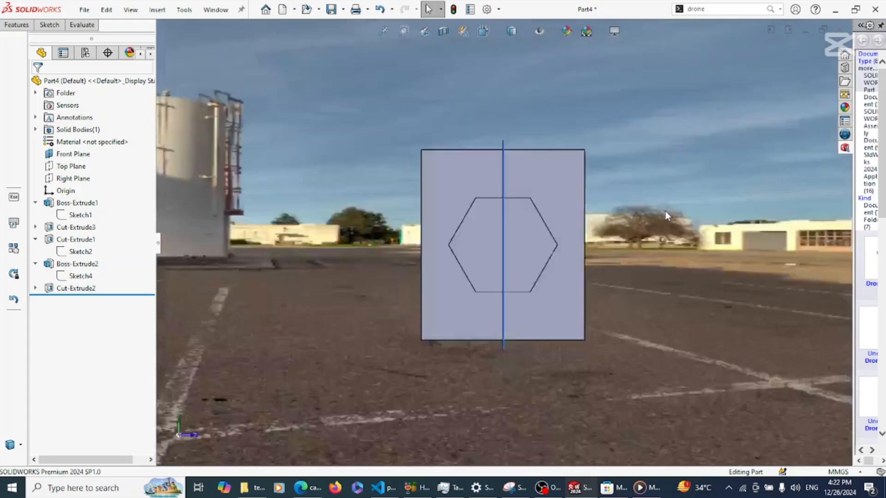
pyautogui.press('Left')
pyautogui.press('Left')
pyautogui.press('Left')
pyautogui.press('Left')
pyautogui.press('Left')
pyautogui.press('Left')
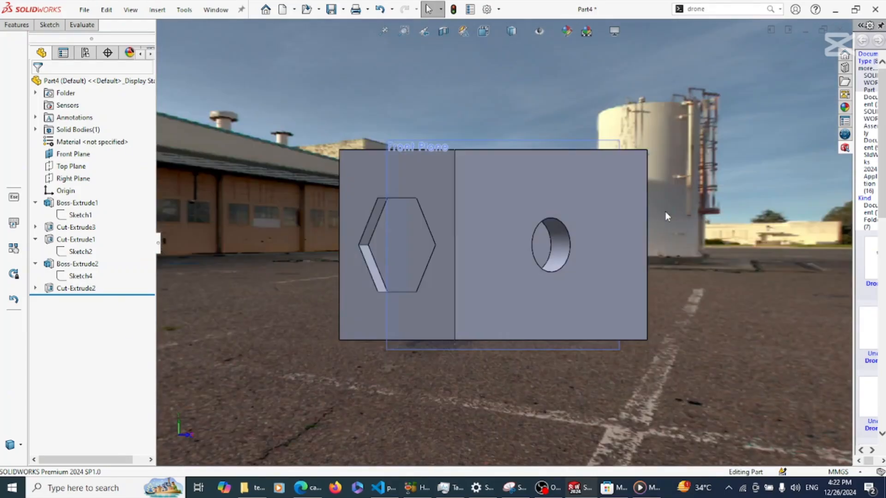
pyautogui.press('Down')
pyautogui.press('Down')
pyautogui.press('Right')
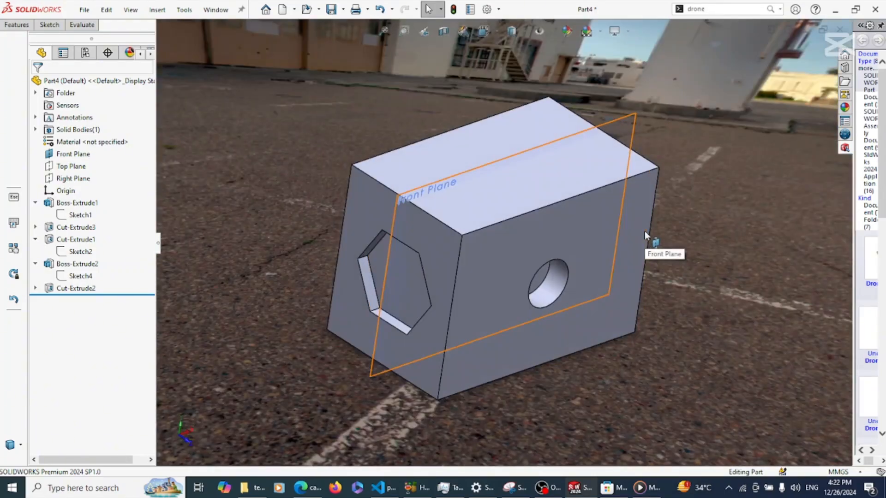
pyautogui.press('Up')
pyautogui.press('Up')
pyautogui.press('Left')
pyautogui.press('Left')
pyautogui.press('Left')
pyautogui.press('Left')
pyautogui.press('Left')
pyautogui.press('Left')
pyautogui.press('Left')
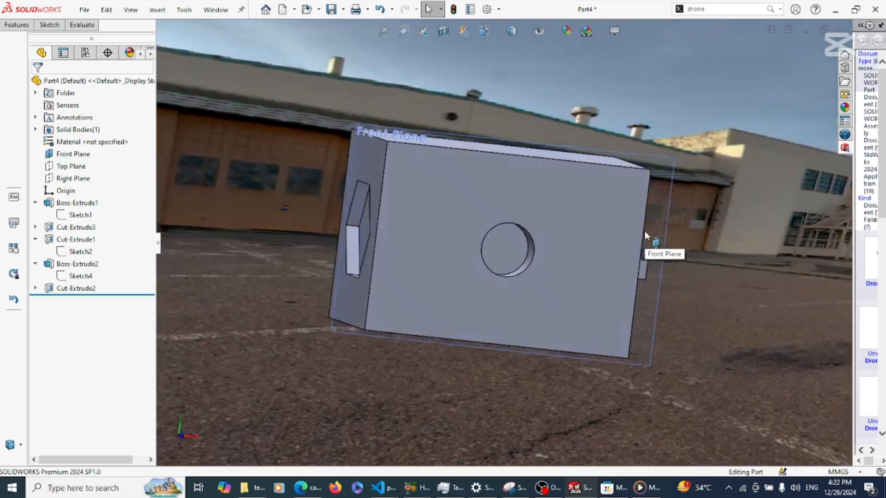
pyautogui.press('Left')
pyautogui.press('Left')
pyautogui.press('Left')
pyautogui.press('Left')
pyautogui.press('Left')
pyautogui.press('Left')
pyautogui.press('Left')
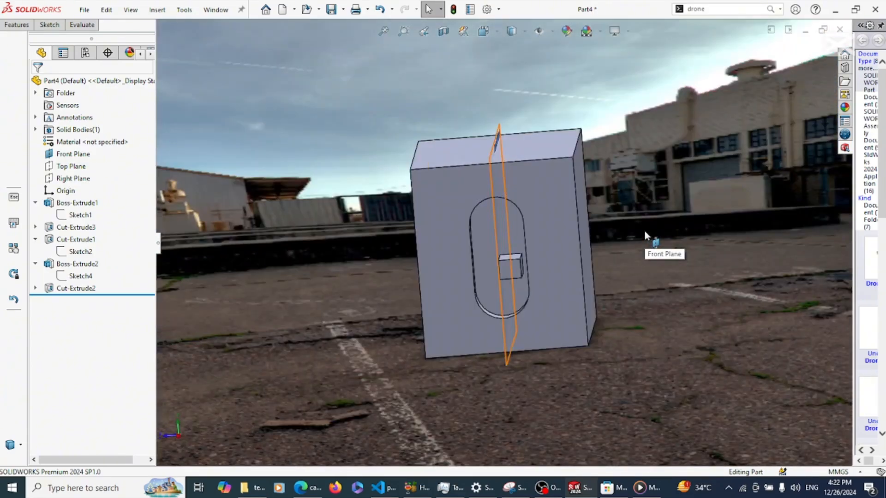
pyautogui.press('Down')
pyautogui.press('Down')
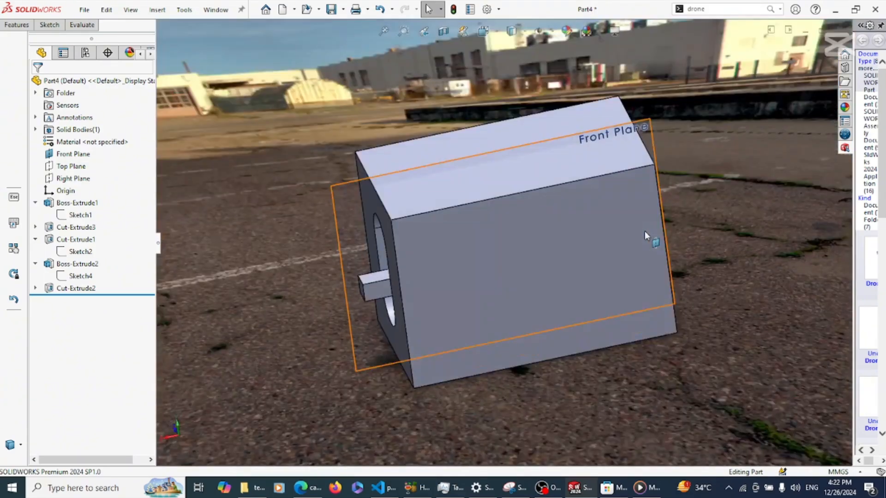
pyautogui.press('Up')
pyautogui.press('Down')
pyautogui.press('Right')
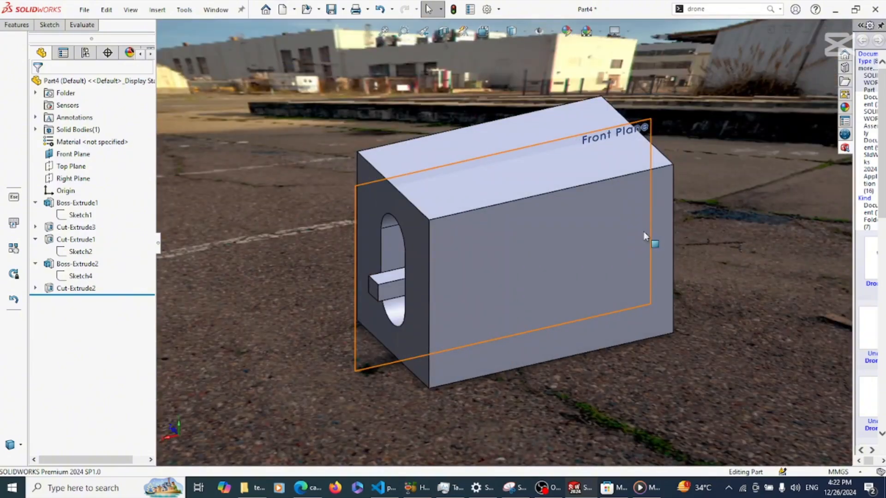
# - Try the Soft Spotlight scene and restore the default 3 Point Faded scene
pyautogui.click(602, 32)
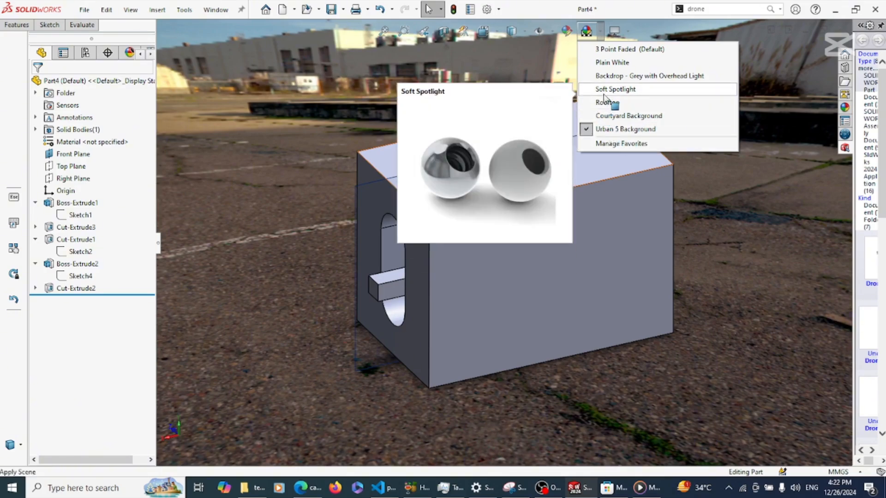
pyautogui.click(594, 106)
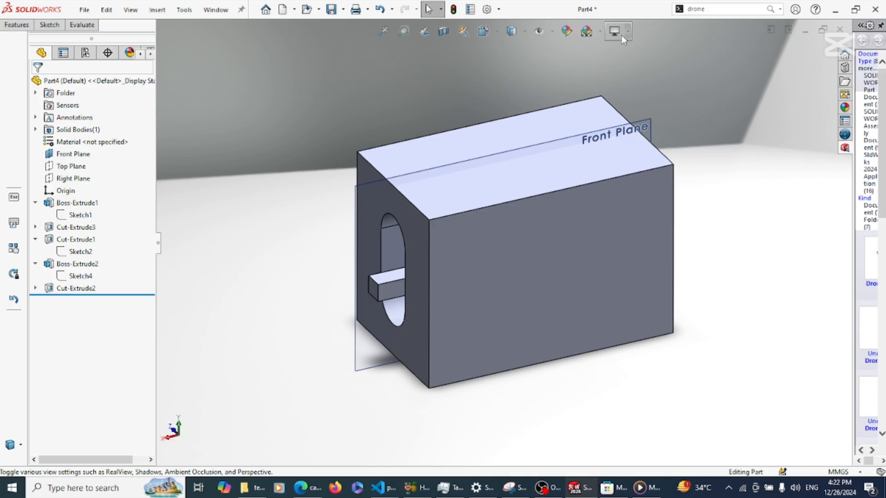
pyautogui.click(599, 35)
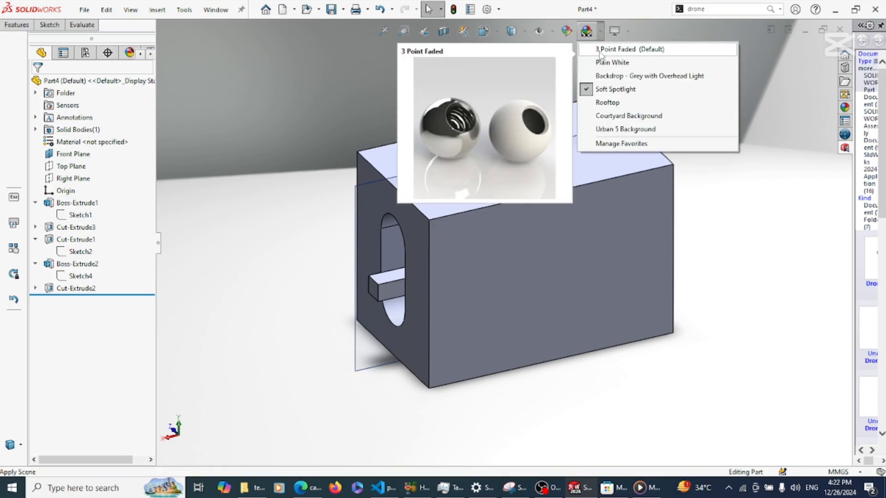
pyautogui.click(599, 52)
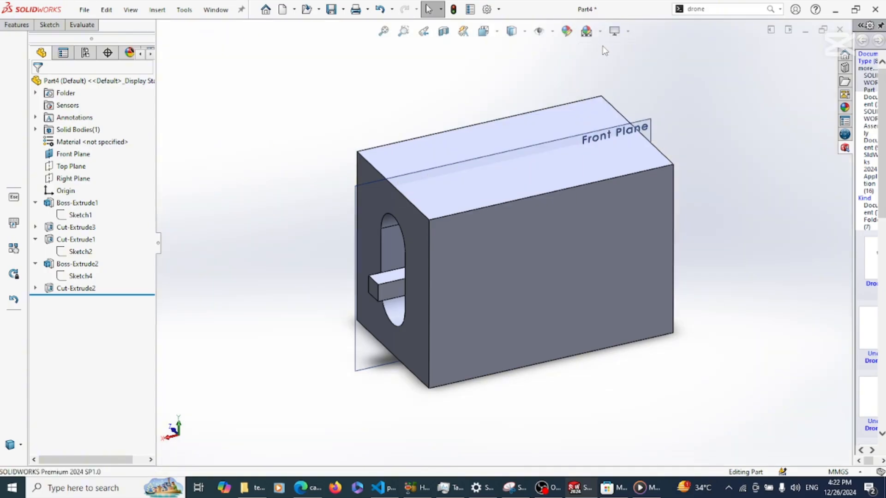
# - Turn on RealView Graphics for the model display
pyautogui.click(628, 34)
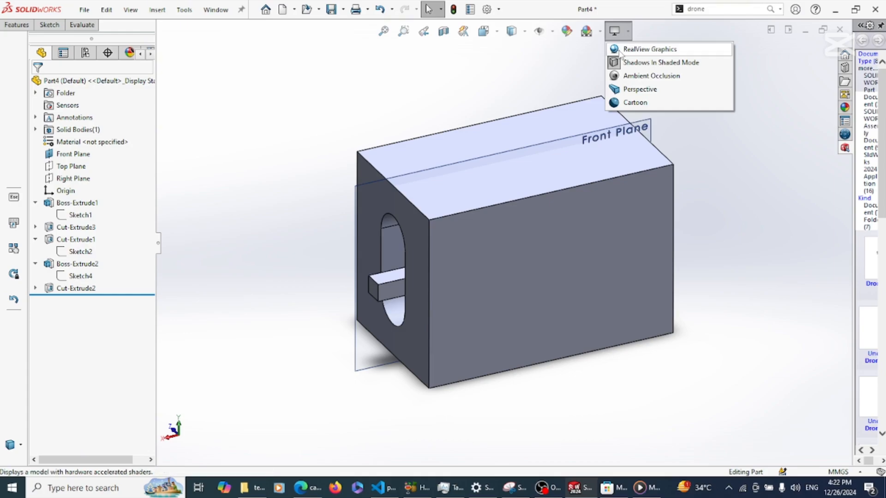
pyautogui.click(620, 51)
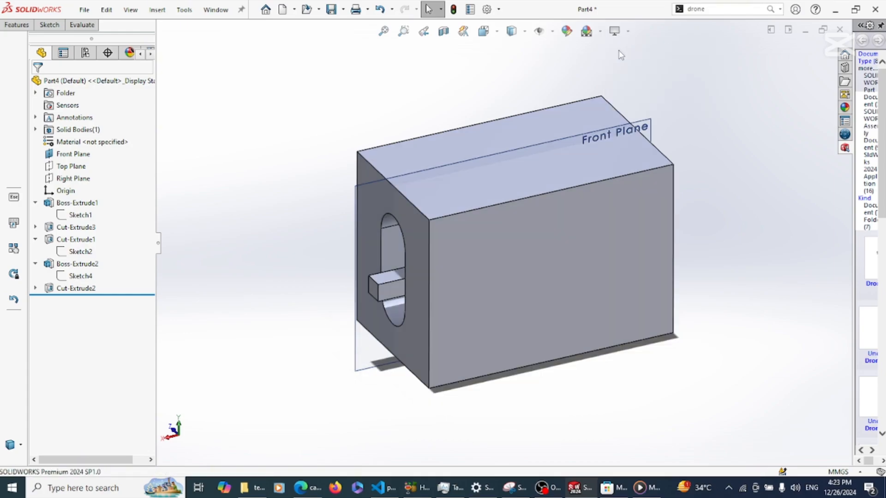
# - Rotate the model through its slot, hole and hexagonal pocket sides to examine how the faces and floor shadow are displayed
pyautogui.press('Right')
pyautogui.press('Right')
pyautogui.press('Right')
pyautogui.press('Right')
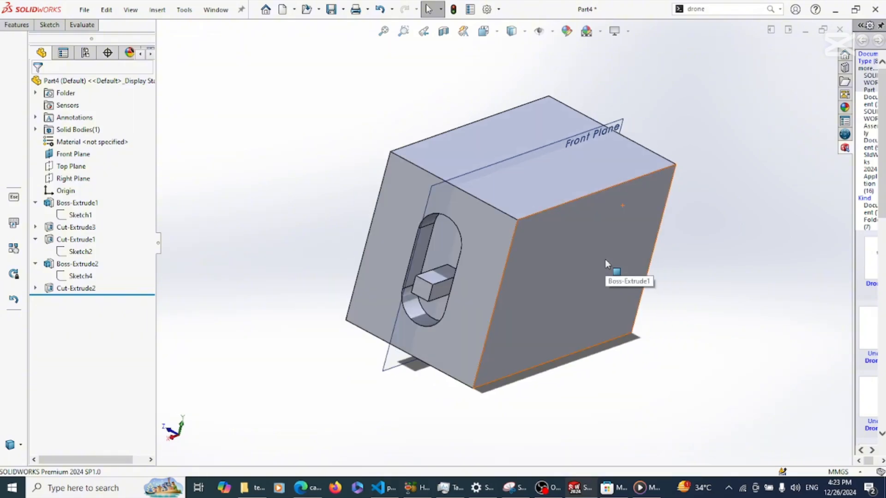
pyautogui.press('Right')
pyautogui.press('Right')
pyautogui.press('Down')
pyautogui.press('Down')
pyautogui.press('Down')
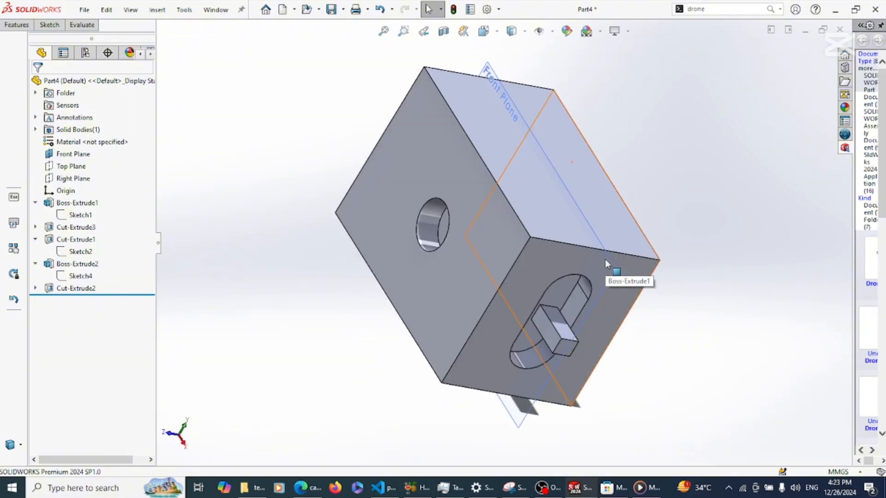
pyautogui.press('Left')
pyautogui.press('Left')
pyautogui.press('Left')
pyautogui.press('Left')
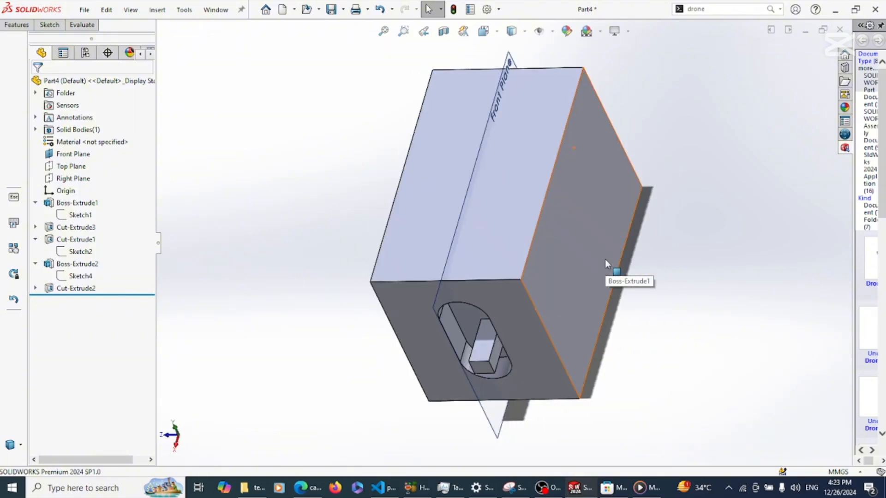
pyautogui.press('Up')
pyautogui.press('Left')
pyautogui.press('Left')
pyautogui.press('Left')
pyautogui.press('Left')
pyautogui.press('Down')
pyautogui.press('Down')
pyautogui.press('Down')
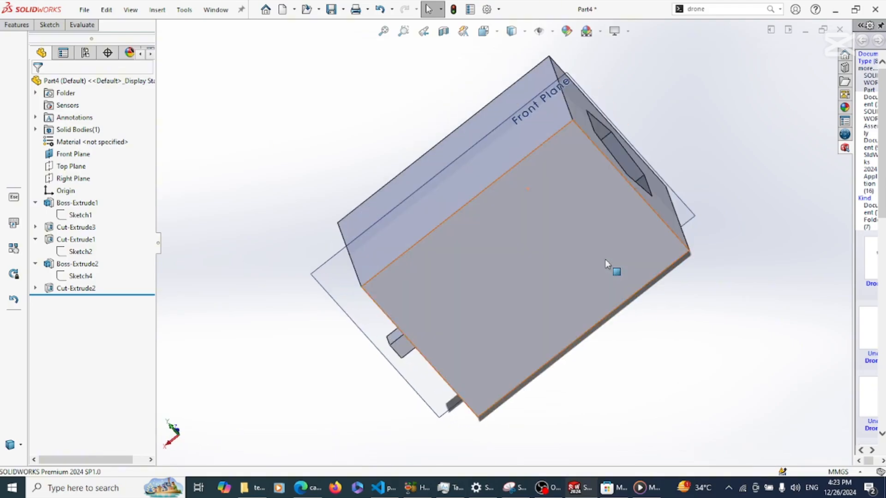
pyautogui.press('Right')
pyautogui.press('Up')
pyautogui.press('Up')
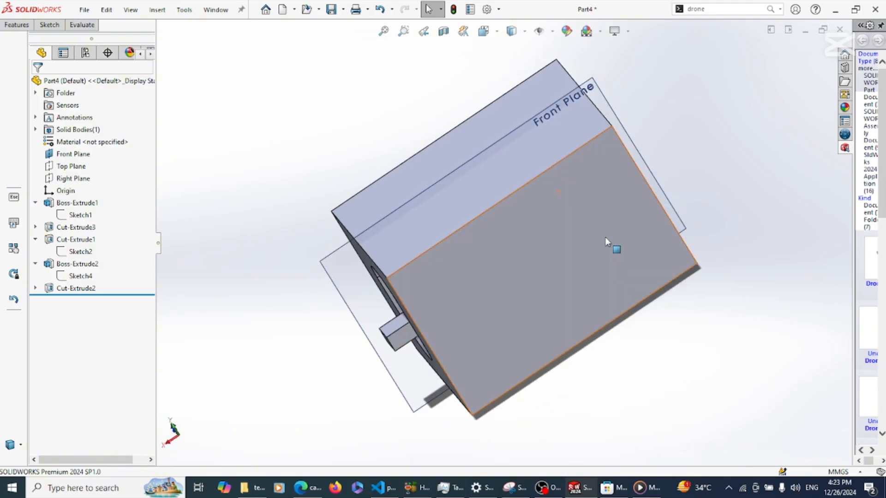
# - Try the Perspective display on the model and switch it off again
pyautogui.click(614, 31)
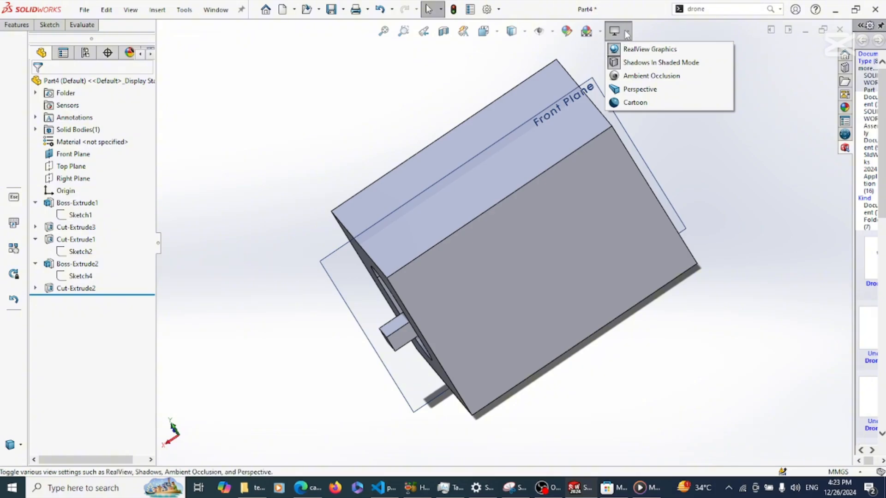
pyautogui.click(621, 89)
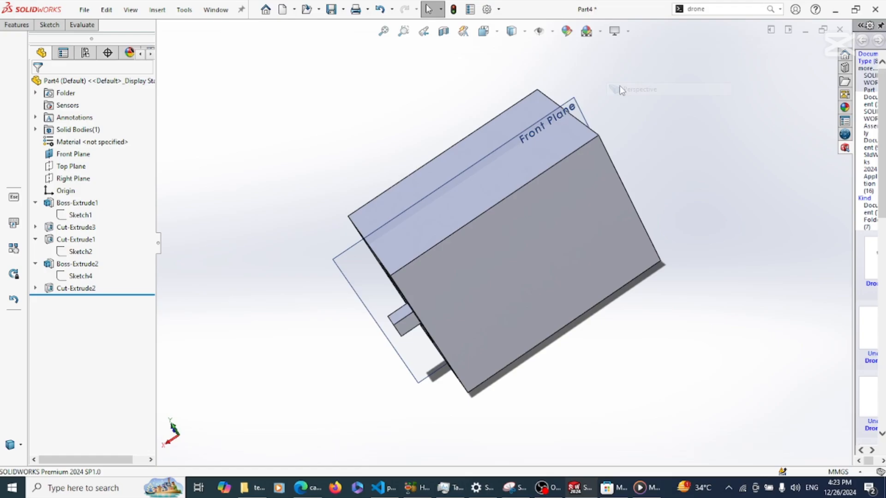
pyautogui.click(629, 32)
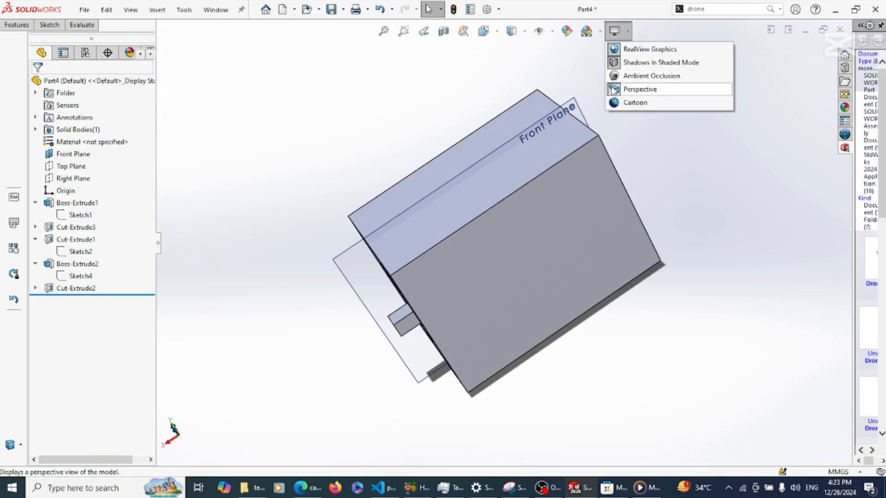
pyautogui.click(612, 89)
# - Toggle RealView Graphics and rotate the model around its hole and slot faces to compare the shading
pyautogui.click(629, 32)
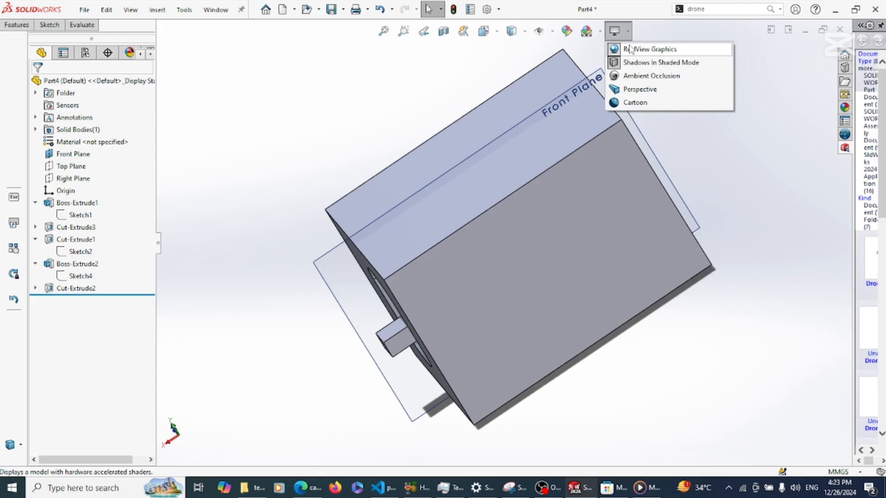
pyautogui.click(630, 50)
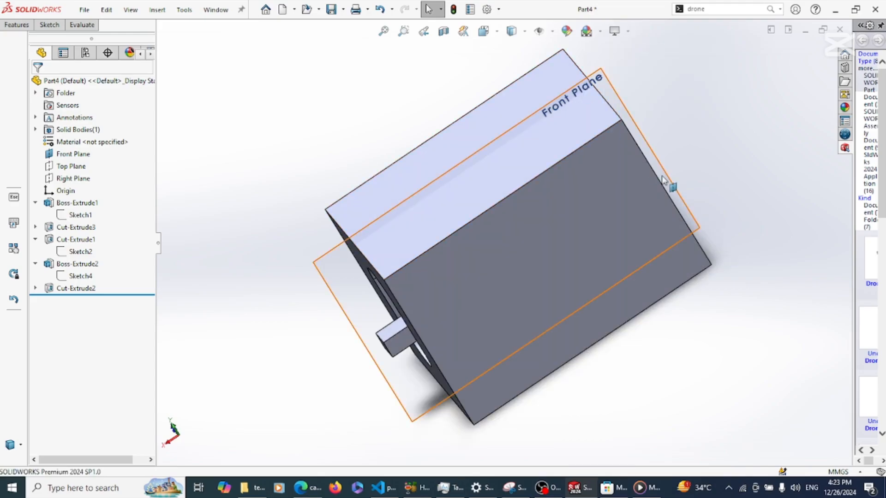
pyautogui.press('Right')
pyautogui.press('Right')
pyautogui.press('Up')
pyautogui.press('Right')
pyautogui.press('Right')
pyautogui.press('Right')
pyautogui.press('Right')
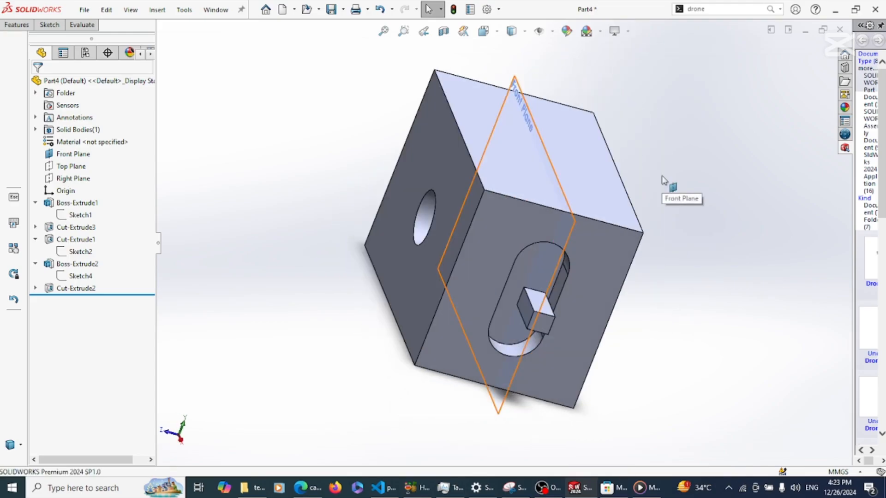
pyautogui.press('Up')
pyautogui.press('Left')
pyautogui.press('Left')
pyautogui.press('Left')
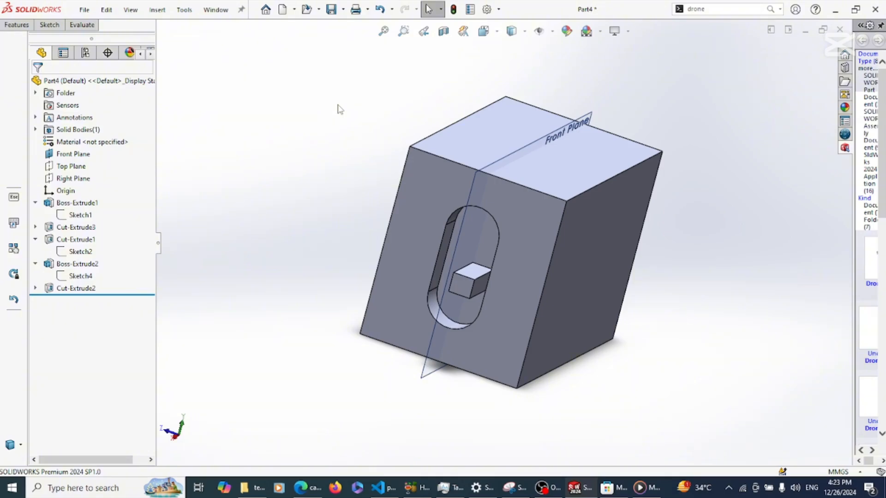
# - Orient the view normal to the slot face and switch to the standard Left view
pyautogui.press('space')
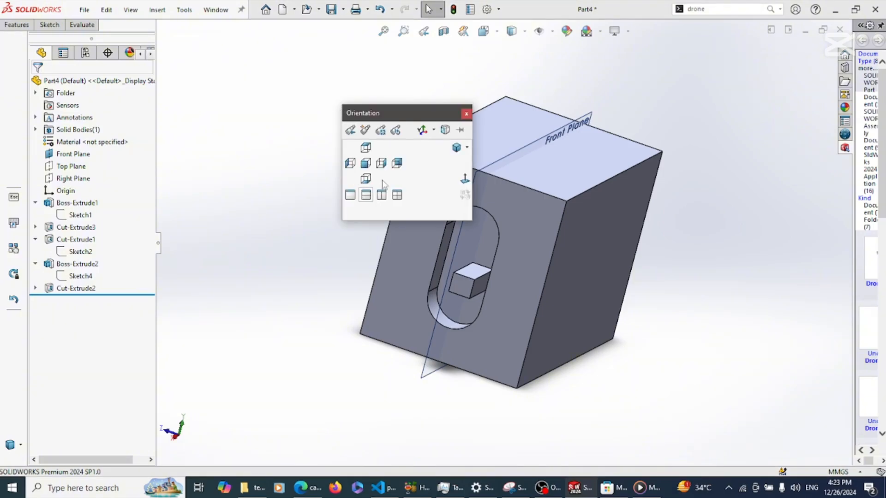
pyautogui.click(465, 180)
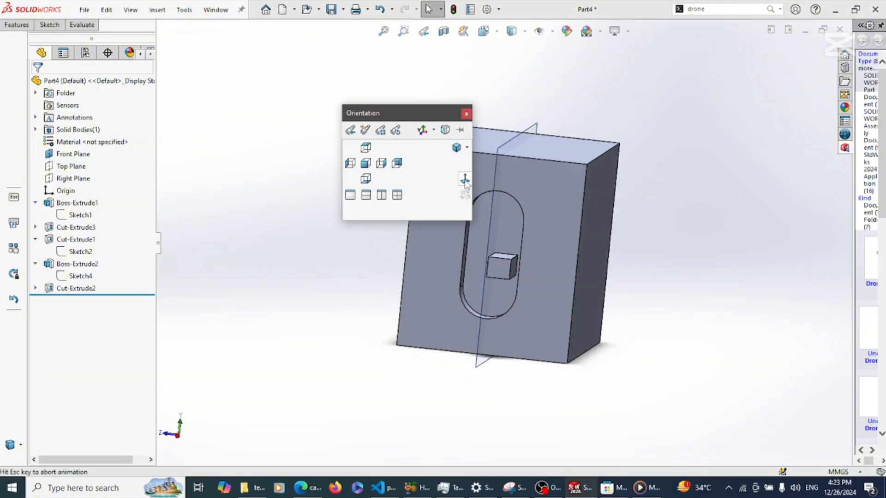
pyautogui.press('space')
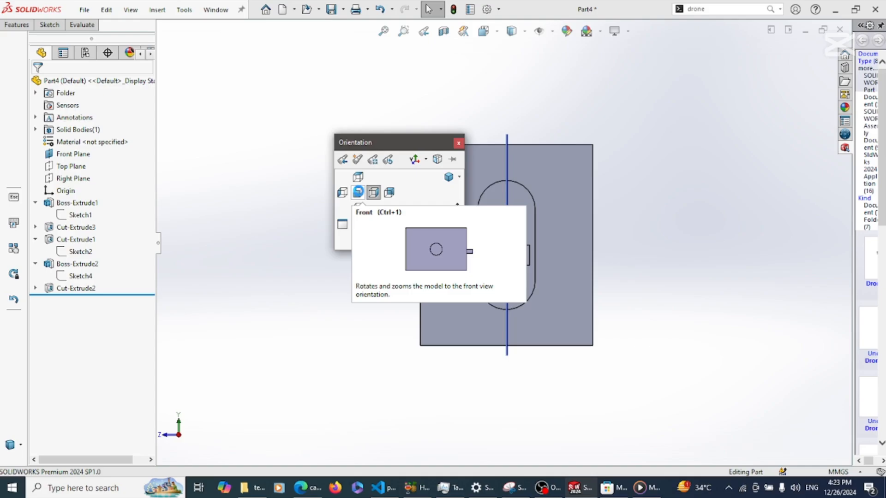
pyautogui.click(343, 192)
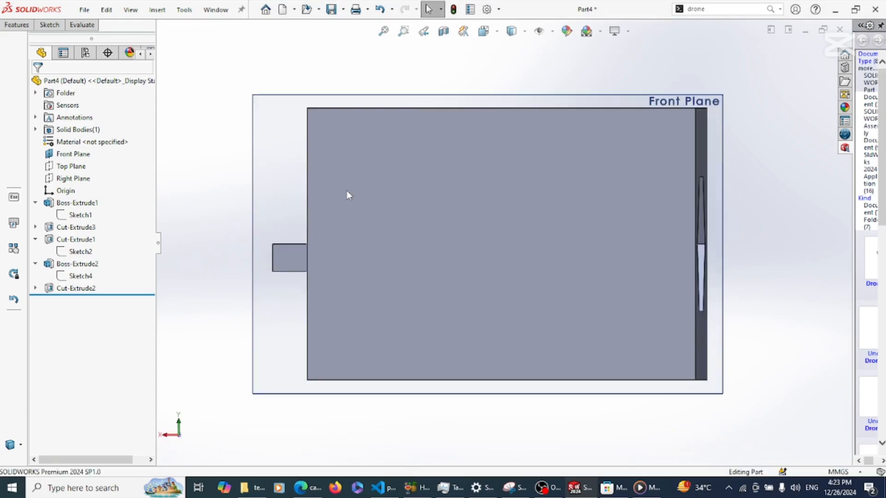
# - Cycle through the Isometric, Bottom, Top, Front, Back, Left and Right standard views to examine each side of the block
pyautogui.hotkey('ctrl', '7')
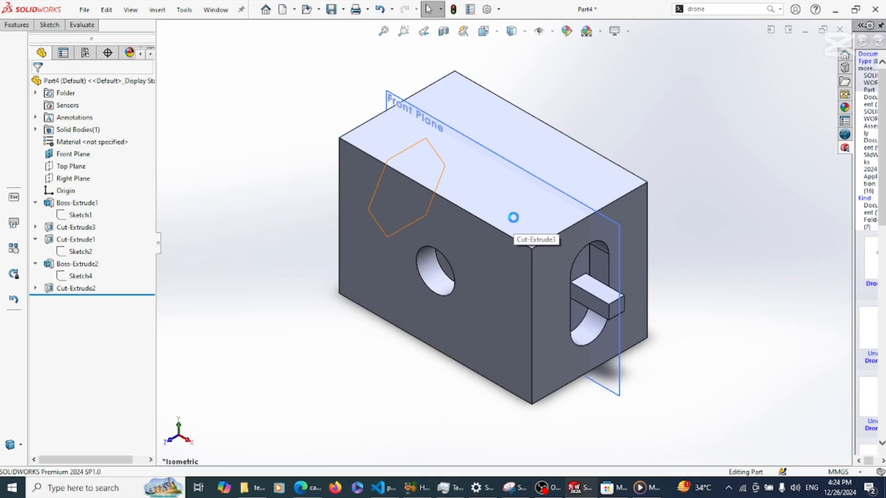
pyautogui.hotkey('ctrl', '6')
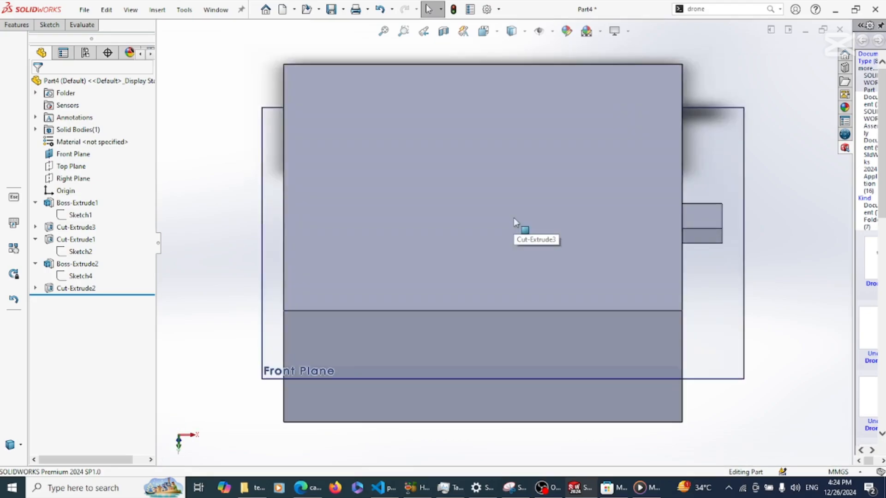
pyautogui.hotkey('ctrl', '3')
pyautogui.hotkey('ctrl', '2')
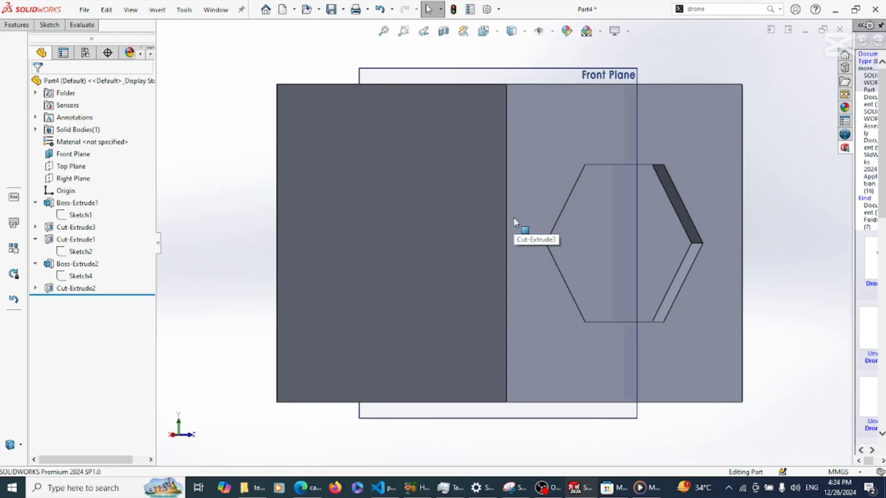
pyautogui.hotkey('ctrl', '4')
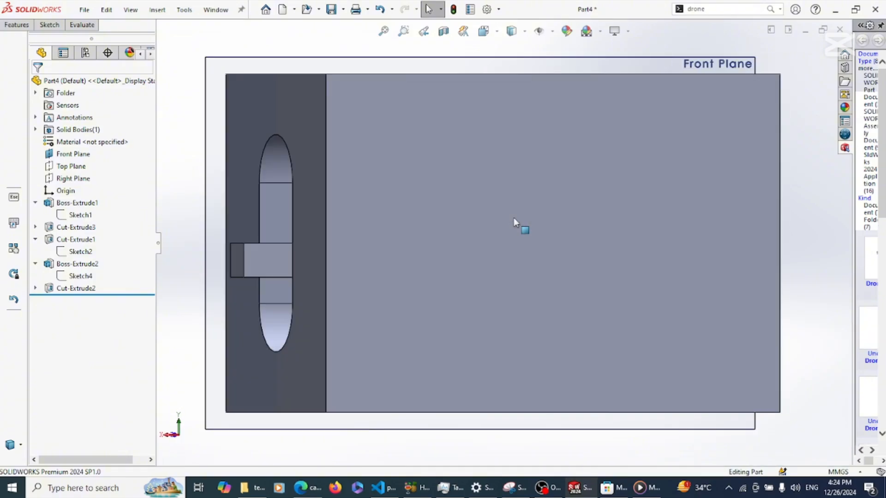
pyautogui.hotkey('ctrl', '5')
pyautogui.hotkey('ctrl', '1')
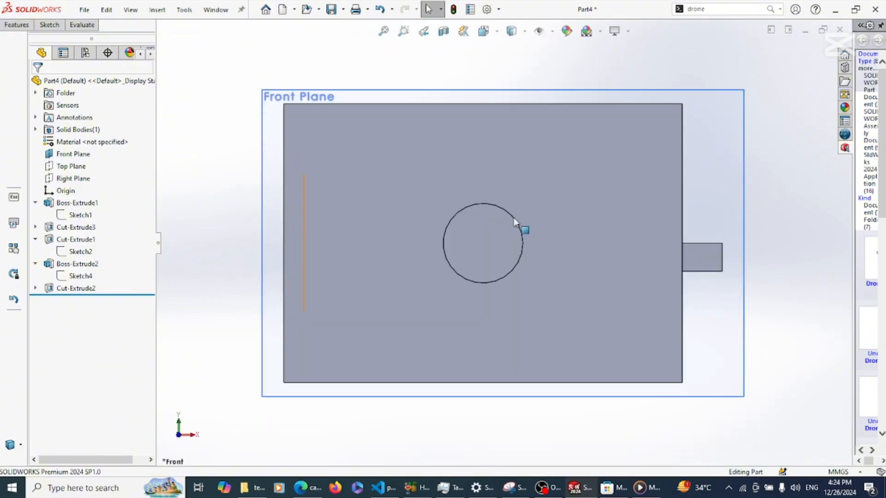
pyautogui.hotkey('ctrl', '2')
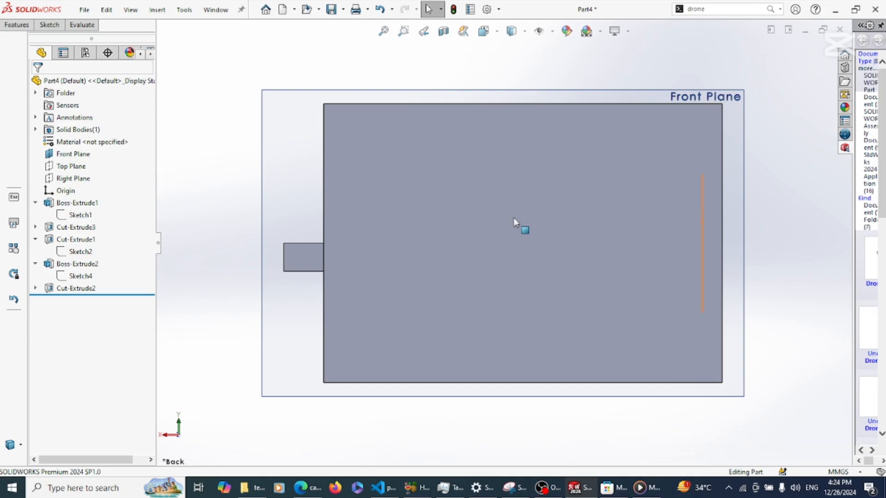
pyautogui.hotkey('ctrl', '3')
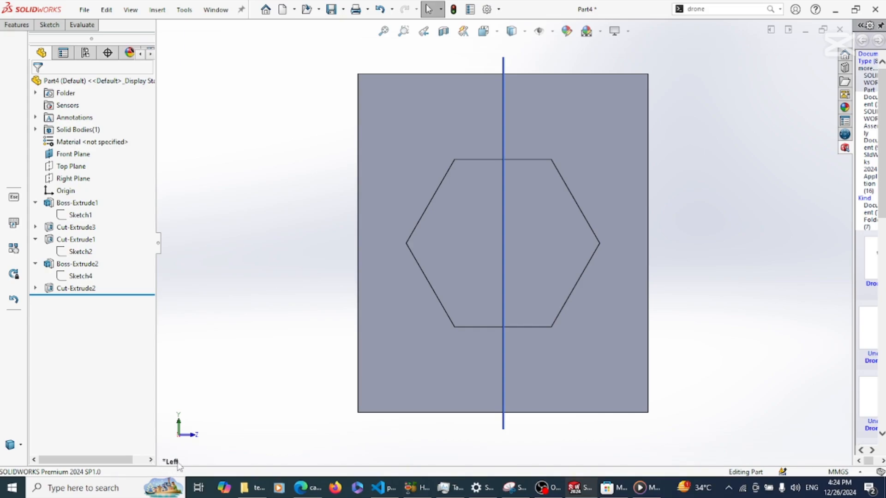
pyautogui.hotkey('ctrl', '4')
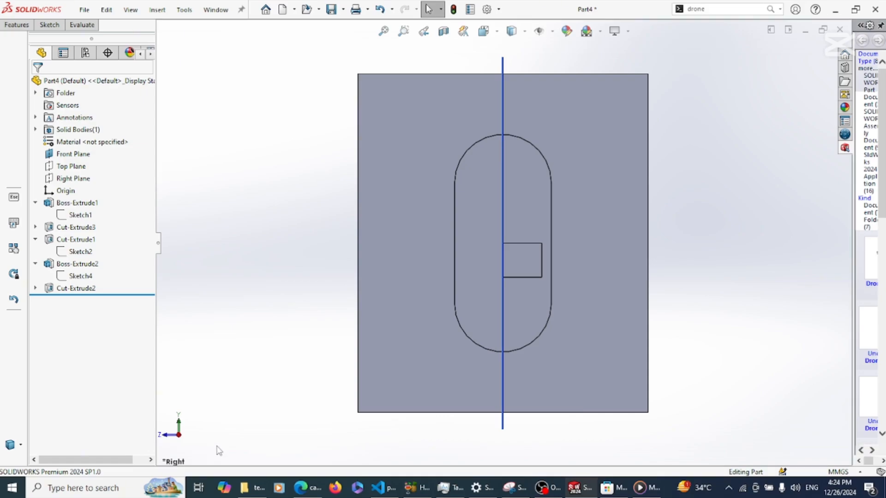
pyautogui.click(69, 166)
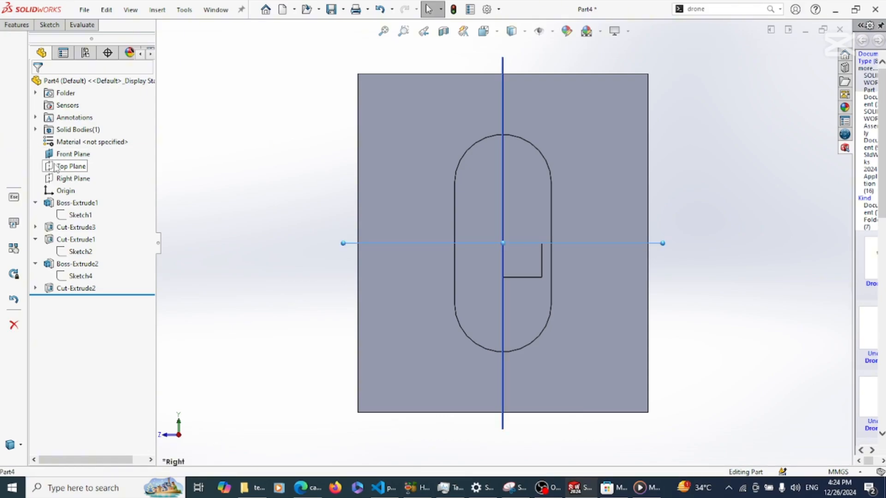
pyautogui.click(64, 151)
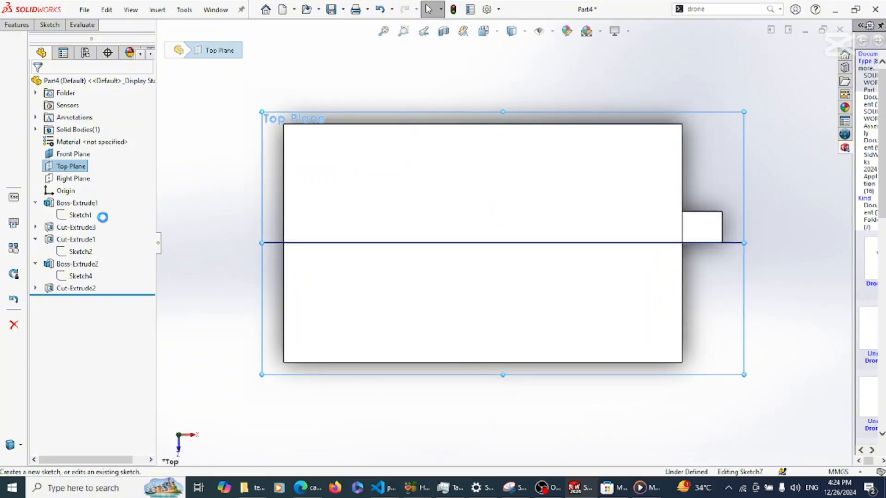
pyautogui.hotkey('ctrl', 'z')
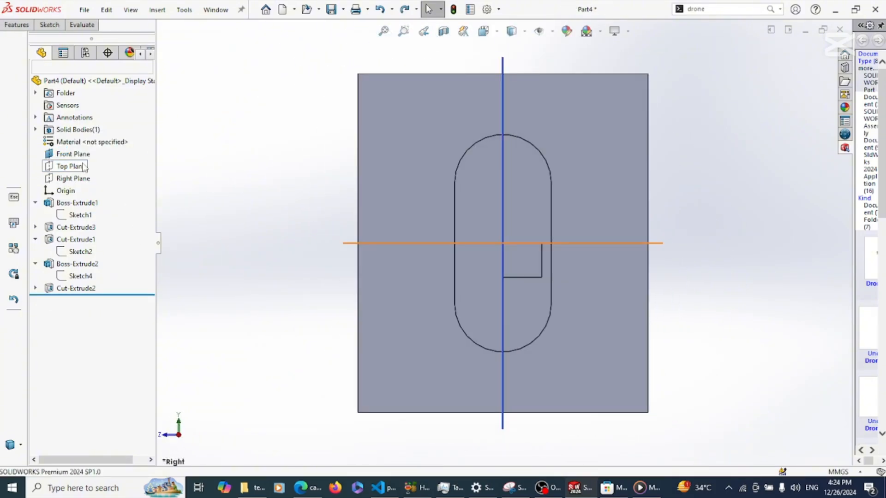
# - Show the Top Plane and the Right Plane in the model and clear the selection
pyautogui.rightClick(82, 169)
pyautogui.click(111, 150)
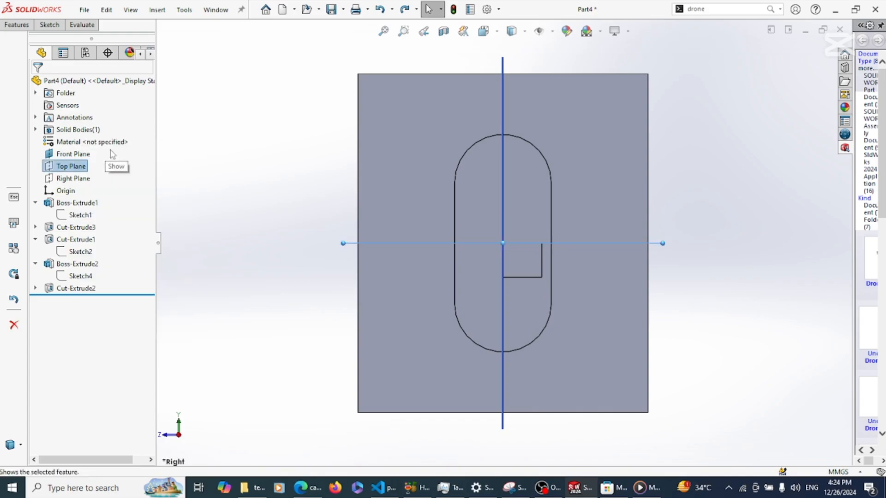
pyautogui.rightClick(71, 181)
pyautogui.click(105, 164)
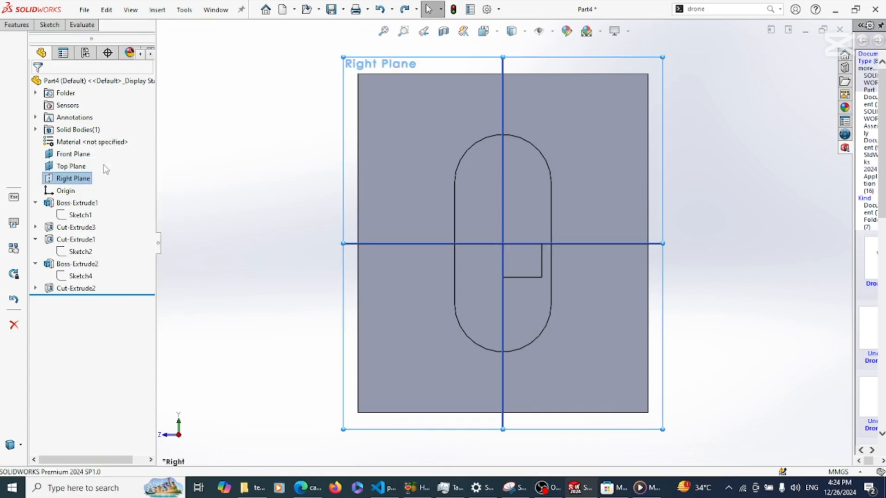
pyautogui.click(243, 210)
# - Compare the three reference planes in the Isometric, Right, Top and Bottom views, returning to Isometric
pyautogui.hotkey('ctrl', '7')
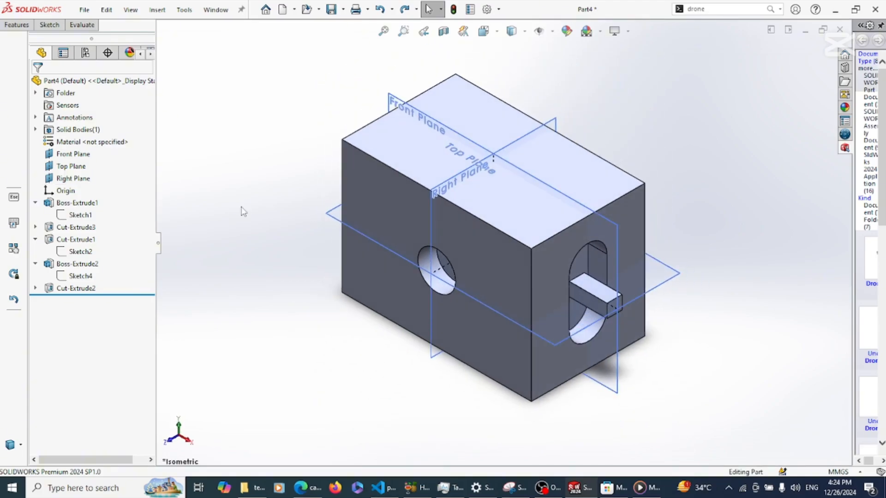
pyautogui.hotkey('ctrl', '4')
pyautogui.hotkey('ctrl', '7')
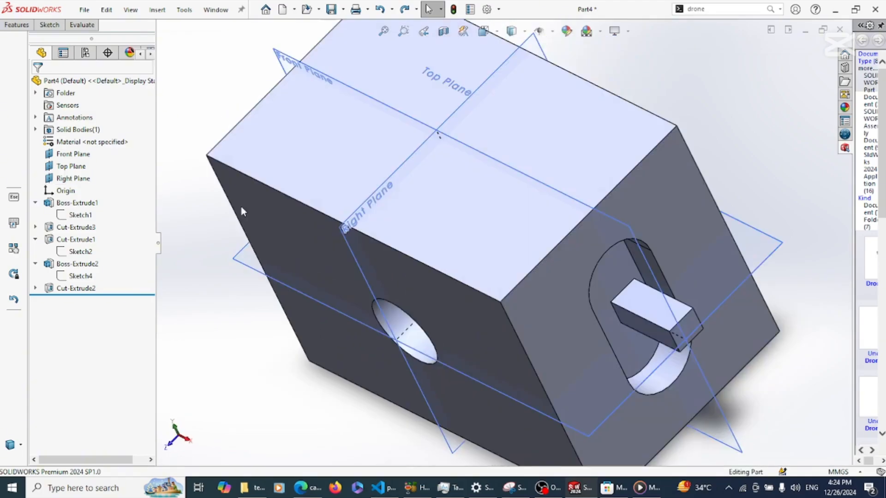
pyautogui.hotkey('ctrl', '5')
pyautogui.hotkey('ctrl', '6')
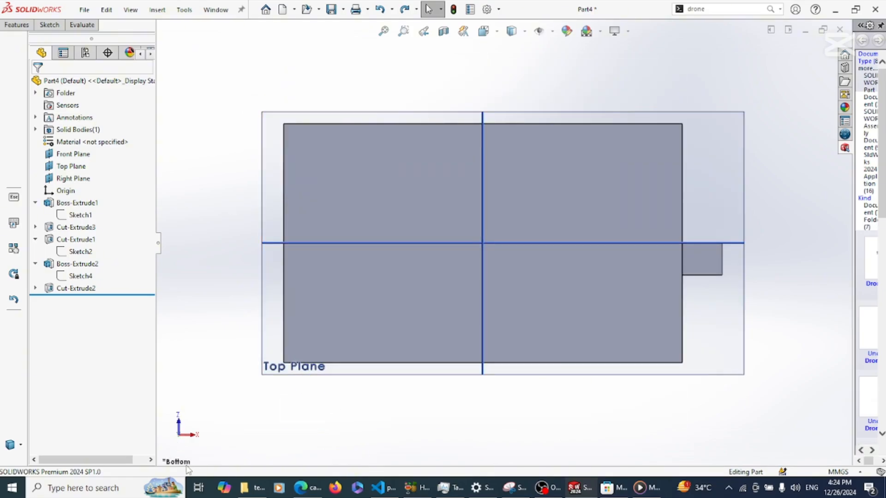
pyautogui.hotkey('ctrl', '7')
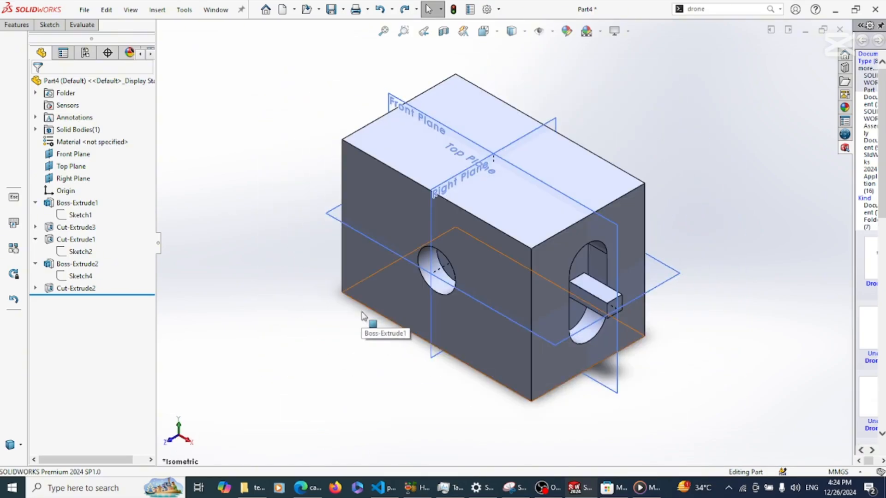
# - Create a planar section view of the block on the Front Plane at 0 mm offset, shown in Isometric
pyautogui.hotkey('ctrl', '1')
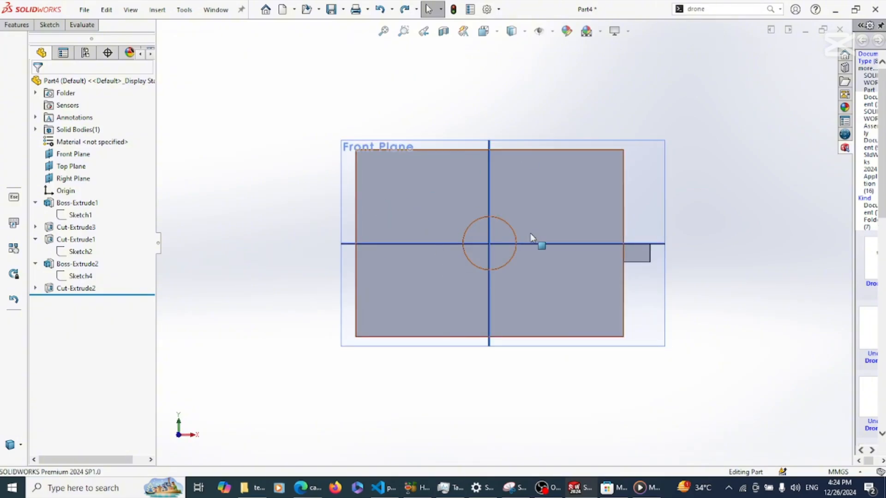
pyautogui.click(444, 34)
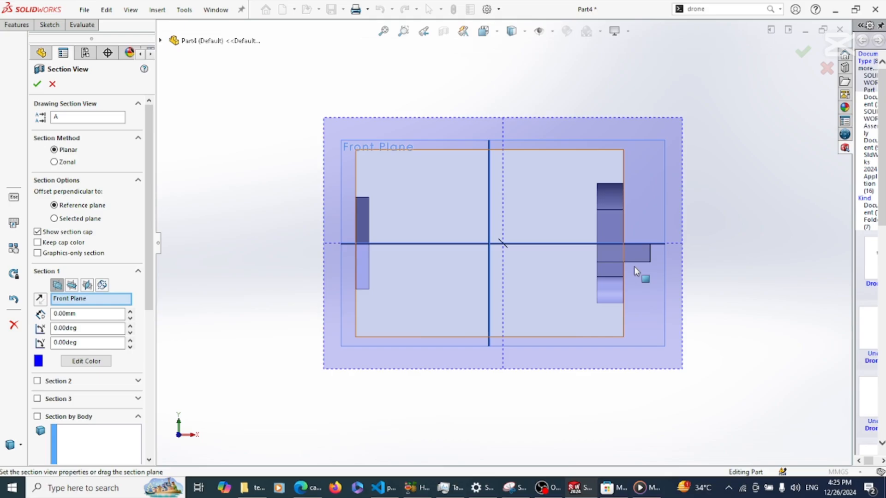
pyautogui.hotkey('ctrl', '7')
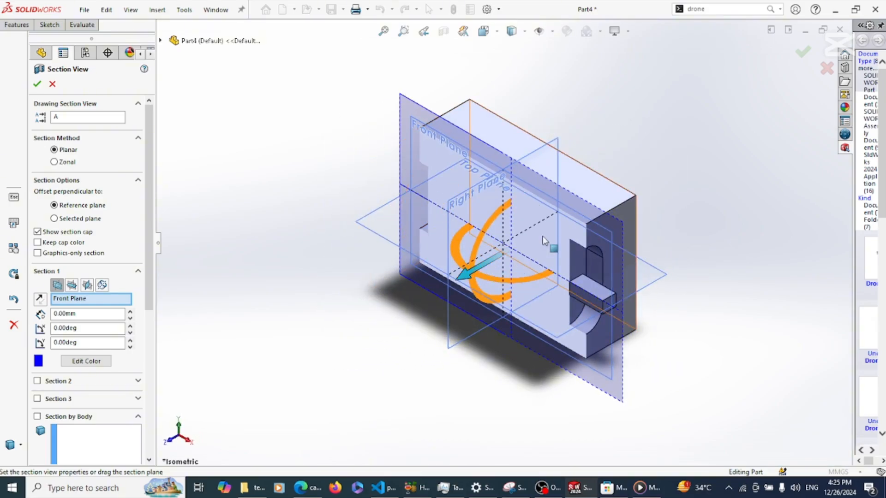
pyautogui.press('Return')
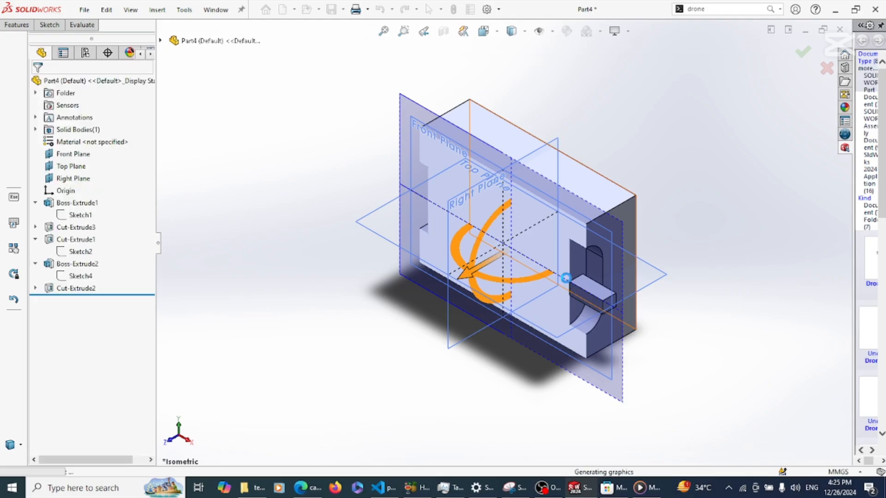
# - Rotate the sectioned block to examine its cut interior and turn the section view off
pyautogui.press('Right')
pyautogui.press('Right')
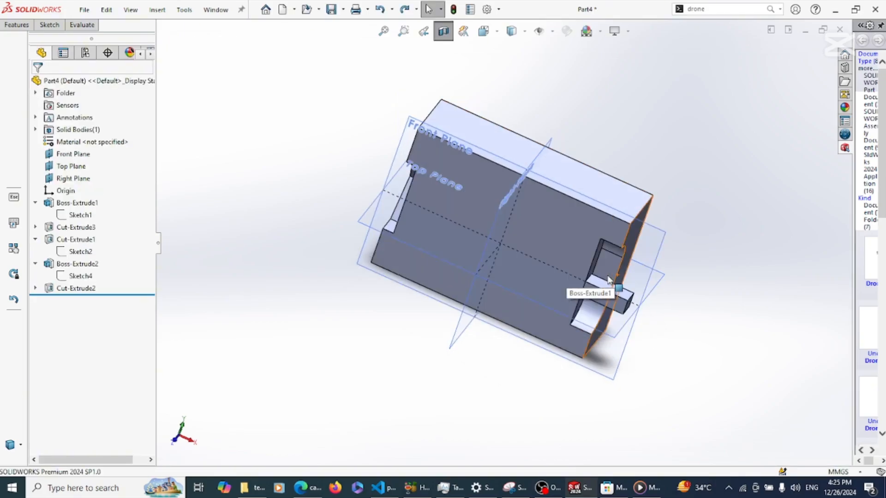
pyautogui.press('Down')
pyautogui.press('Down')
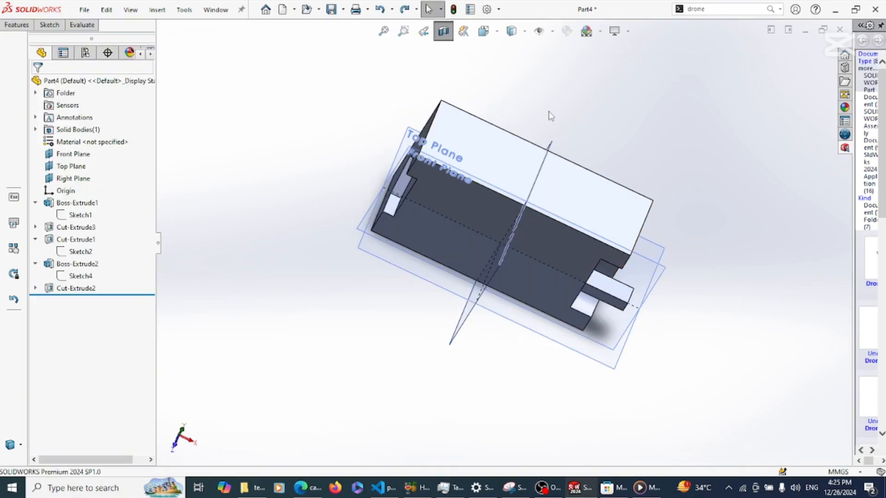
pyautogui.click(442, 32)
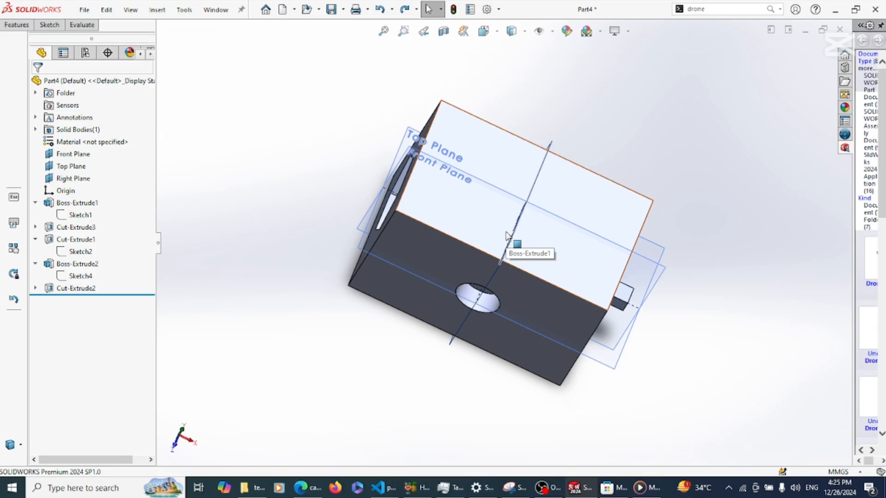
# - Magnify the block and its round hole with Zoom to Area, and fit the whole model in the view
pyautogui.scroll(-5, 507, 236)
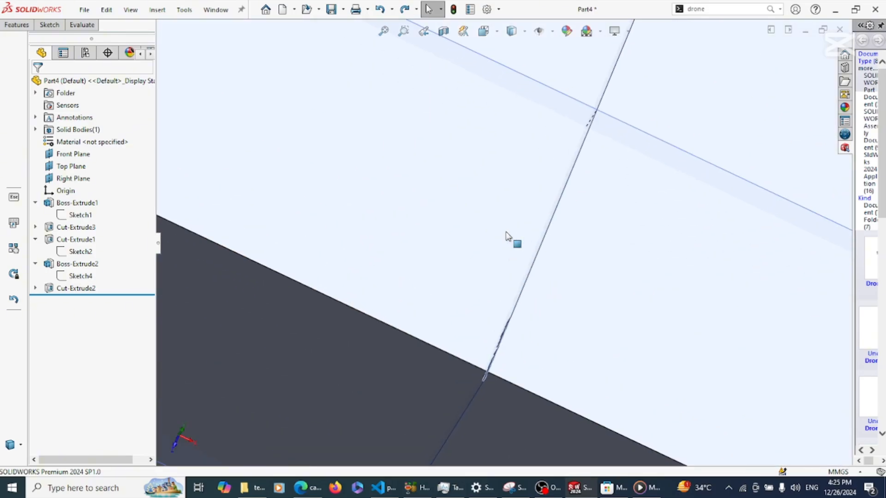
pyautogui.scroll(4, 506, 236)
pyautogui.scroll(2, 506, 236)
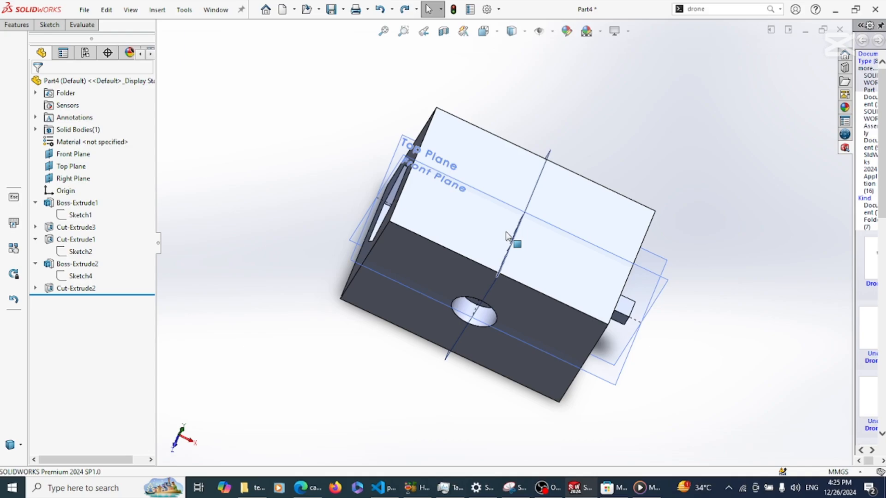
pyautogui.click(403, 39)
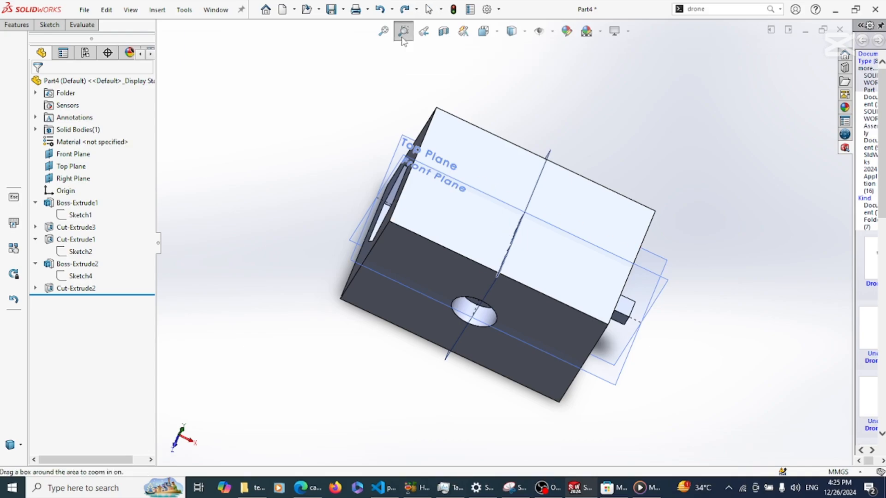
pyautogui.moveTo(280, 87); pyautogui.dragTo(712, 424)
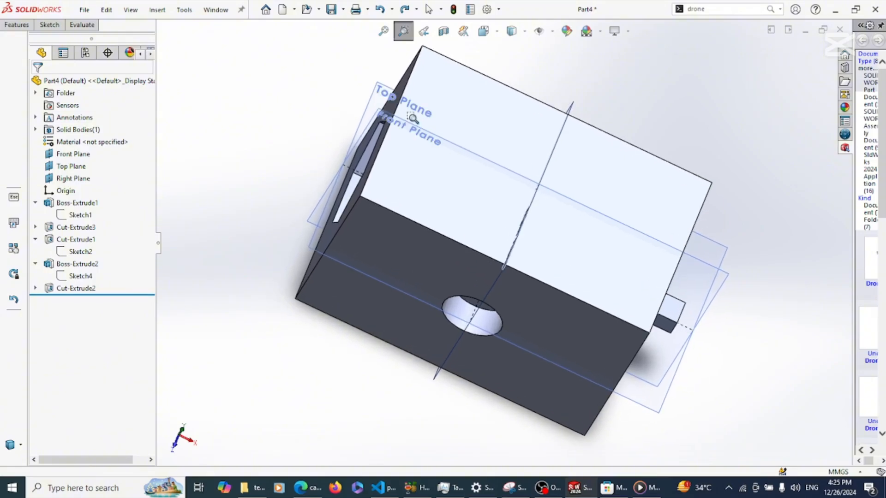
pyautogui.moveTo(273, 83); pyautogui.dragTo(612, 375)
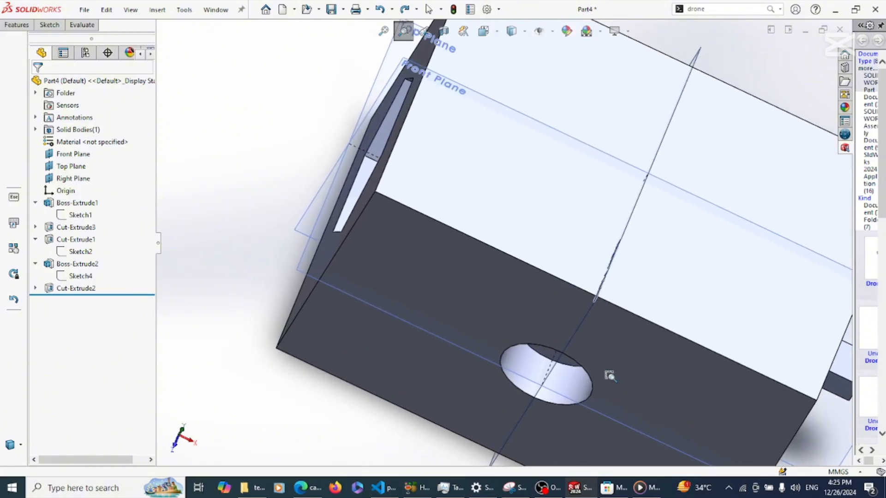
pyautogui.moveTo(482, 320); pyautogui.dragTo(647, 478)
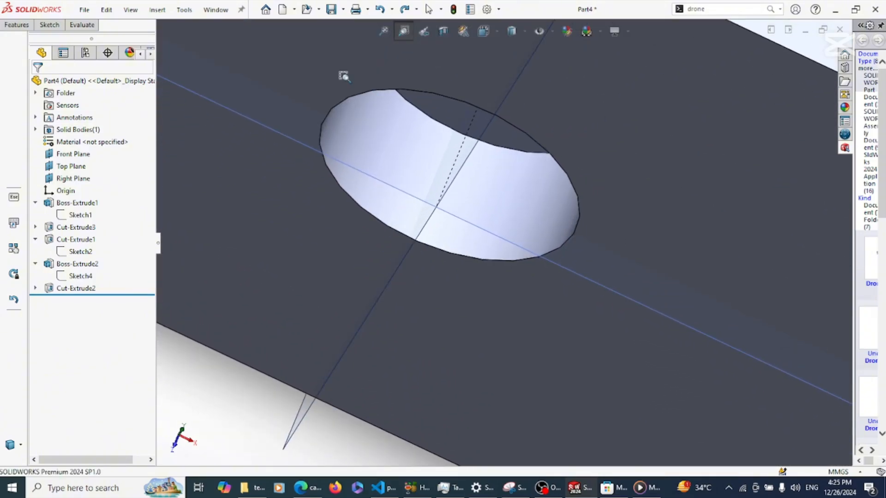
pyautogui.moveTo(348, 90); pyautogui.dragTo(603, 243)
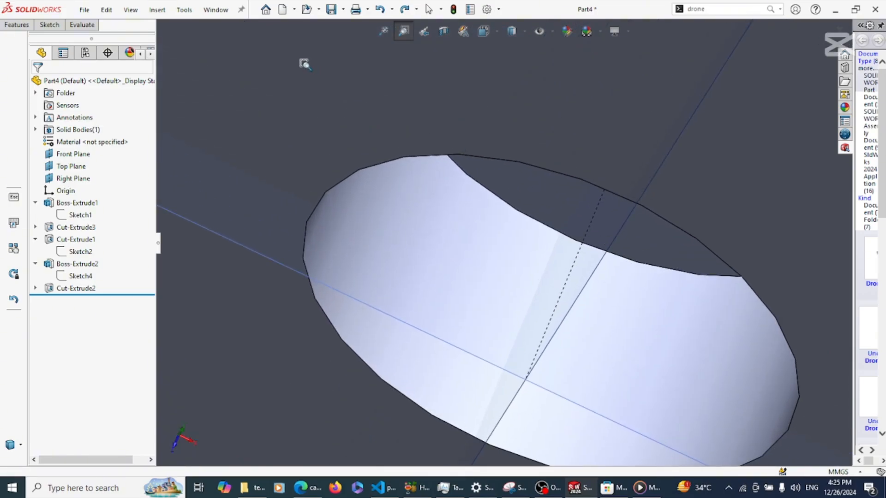
pyautogui.moveTo(309, 65); pyautogui.dragTo(711, 404)
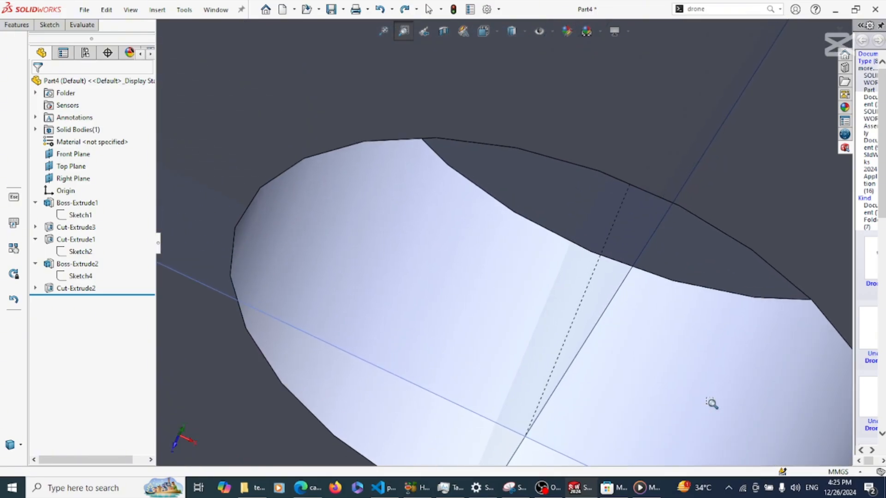
pyautogui.press('f')
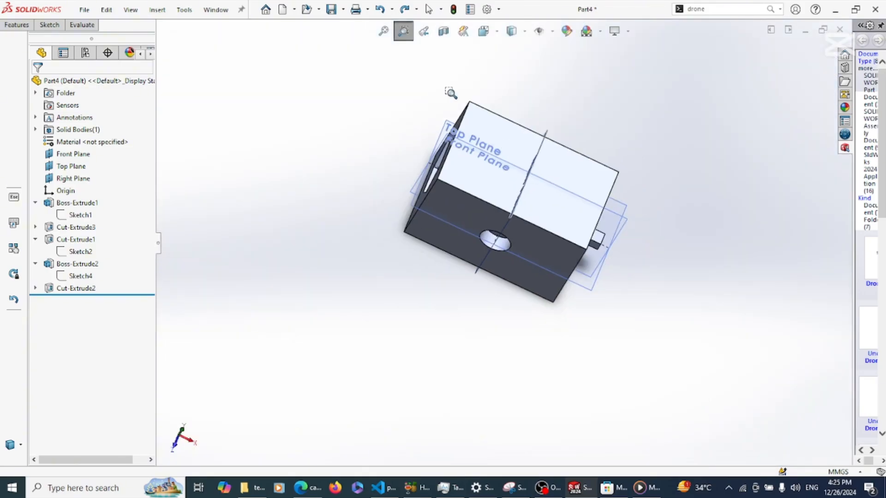
pyautogui.click(403, 31)
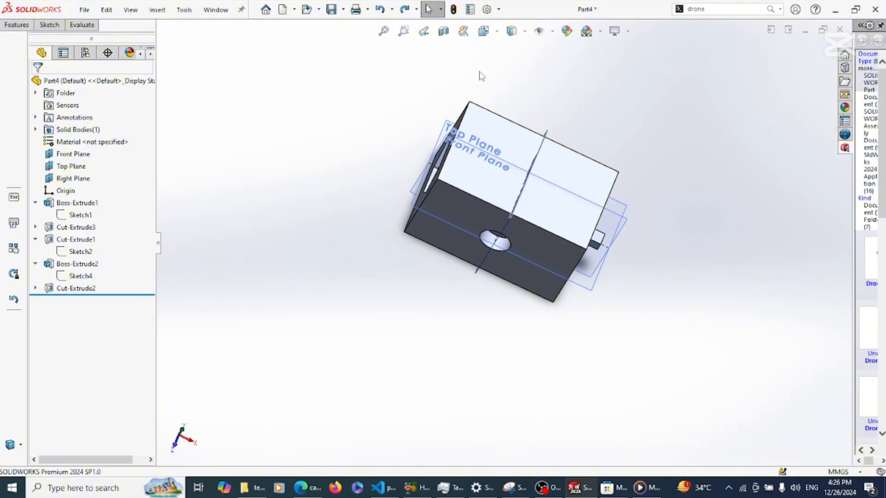
# - Set the Isometric view and pan the block horizontally back and forth across the graphics area
pyautogui.hotkey('ctrl', '7')
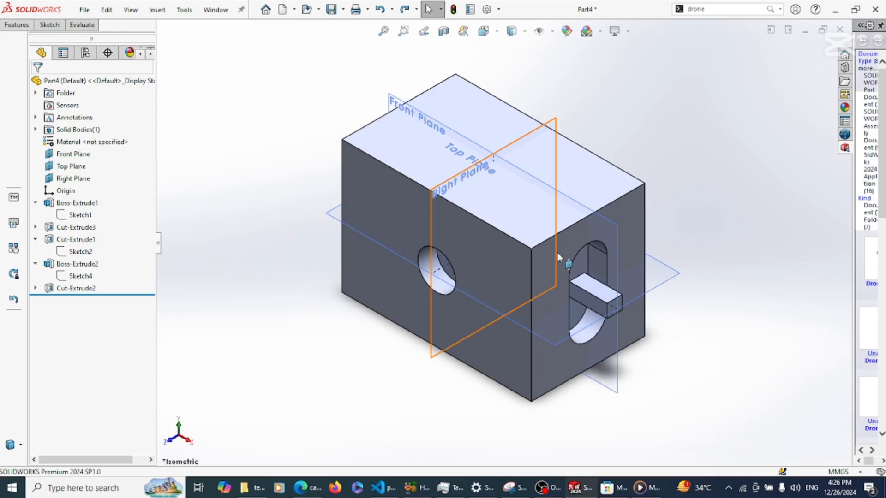
pyautogui.hotkey('ctrl', 'Right')
pyautogui.hotkey('ctrl', 'Right')
pyautogui.hotkey('ctrl', 'Right')
pyautogui.hotkey('ctrl', 'Right')
pyautogui.hotkey('ctrl', 'Right')
pyautogui.hotkey('ctrl', 'Right')
pyautogui.hotkey('ctrl', 'Right')
pyautogui.hotkey('ctrl', 'Right')
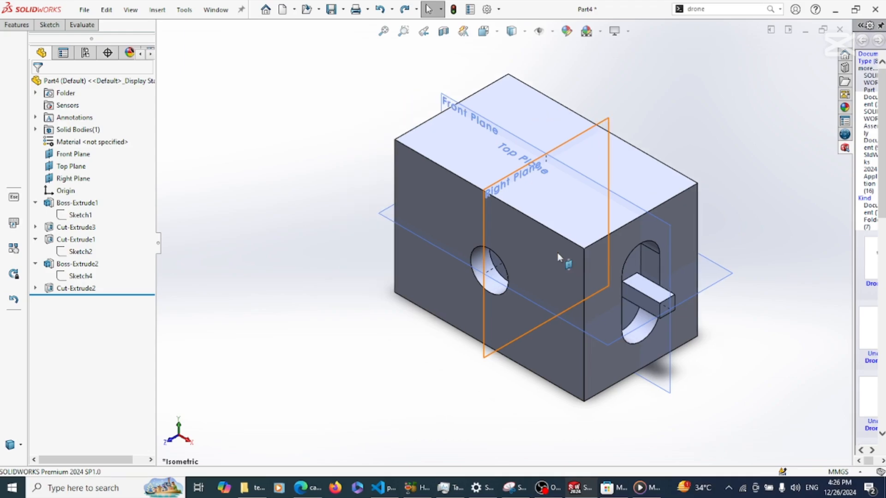
pyautogui.hotkey('ctrl', 'Right')
pyautogui.hotkey('ctrl', 'Right')
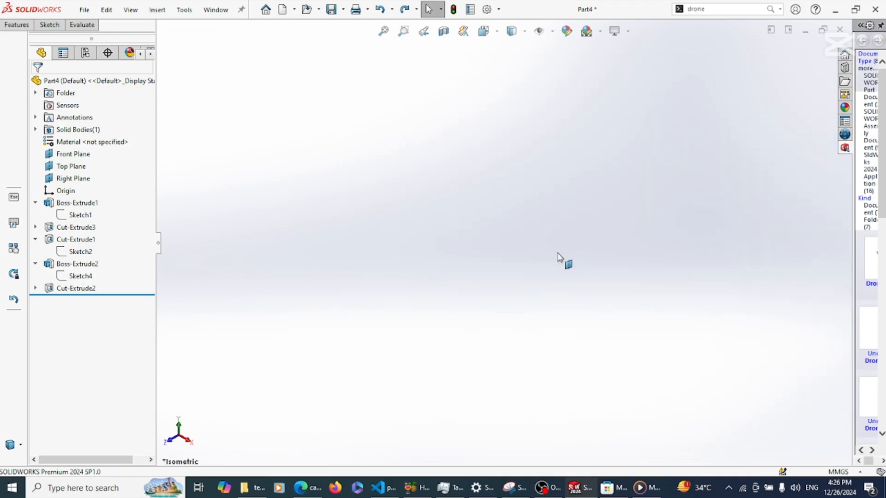
pyautogui.hotkey('ctrl', 'Left')
pyautogui.hotkey('ctrl', 'Left')
pyautogui.hotkey('ctrl', 'Left')
pyautogui.hotkey('ctrl', 'Left')
pyautogui.hotkey('ctrl', 'Left')
pyautogui.hotkey('ctrl', 'Left')
pyautogui.hotkey('ctrl', 'Left')
pyautogui.hotkey('ctrl', 'Left')
pyautogui.hotkey('ctrl', 'Left')
pyautogui.hotkey('ctrl', 'Left')
pyautogui.hotkey('ctrl', 'Right')
pyautogui.hotkey('ctrl', 'Right')
pyautogui.hotkey('ctrl', 'Right')
pyautogui.hotkey('ctrl', 'Right')
pyautogui.hotkey('ctrl', 'Right')
pyautogui.hotkey('ctrl', 'Right')
pyautogui.hotkey('ctrl', 'Right')
pyautogui.hotkey('ctrl', 'Right')
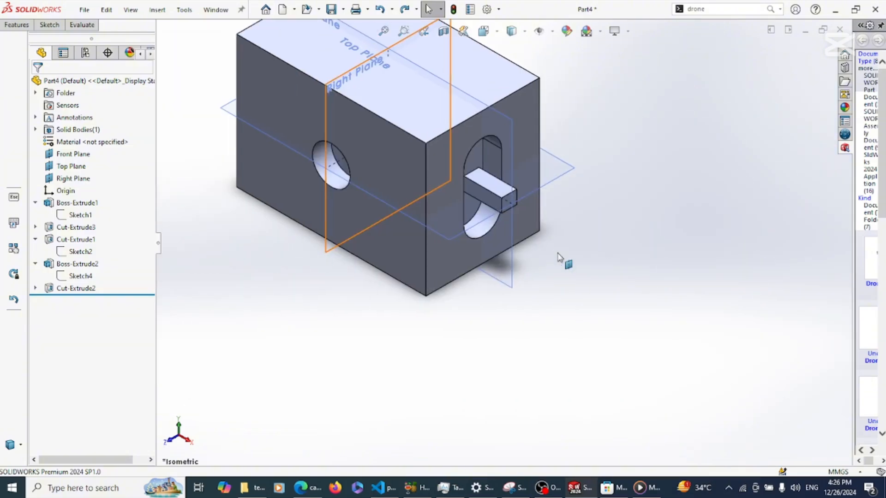
# - Pan the block vertically up and down through the graphics area
pyautogui.hotkey('ctrl', 'Up')
pyautogui.hotkey('ctrl', 'Up')
pyautogui.hotkey('ctrl', 'Up')
pyautogui.hotkey('ctrl', 'Up')
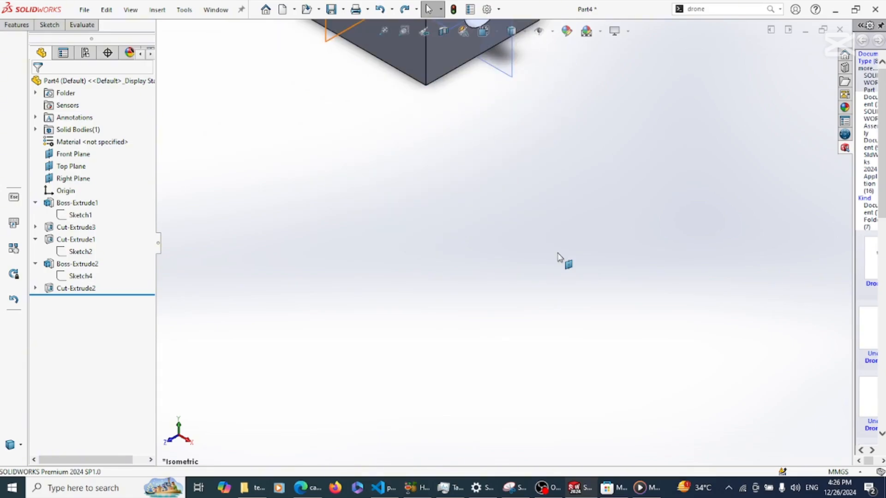
pyautogui.hotkey('ctrl', 'Down')
pyautogui.hotkey('ctrl', 'Down')
pyautogui.hotkey('ctrl', 'Down')
pyautogui.hotkey('ctrl', 'Down')
pyautogui.hotkey('ctrl', 'Down')
pyautogui.hotkey('ctrl', 'Down')
pyautogui.hotkey('ctrl', 'Down')
pyautogui.hotkey('ctrl', 'Down')
pyautogui.hotkey('ctrl', 'Down')
pyautogui.hotkey('ctrl', 'Down')
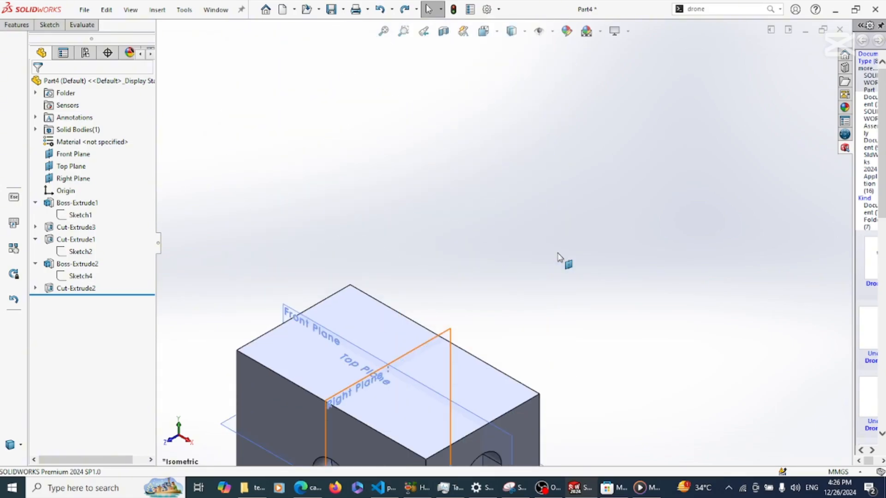
pyautogui.hotkey('ctrl', 'Up')
pyautogui.hotkey('ctrl', 'Up')
pyautogui.hotkey('ctrl', 'Up')
pyautogui.hotkey('ctrl', 'Up')
pyautogui.hotkey('ctrl', 'Up')
pyautogui.hotkey('ctrl', 'Up')
pyautogui.hotkey('ctrl', 'Up')
pyautogui.hotkey('ctrl', 'Up')
# - Pan the block in all four directions until it leaves the graphics area, tilt it slightly and fit it back in view
pyautogui.hotkey('ctrl', 'Right')
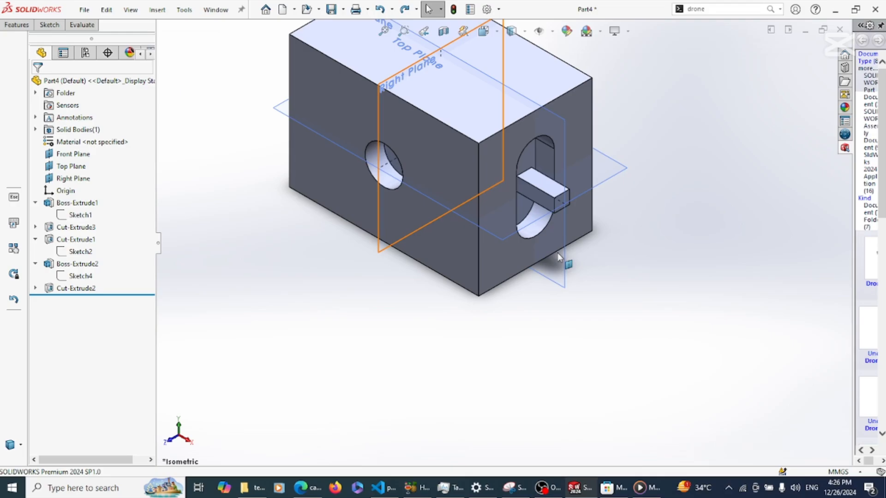
pyautogui.hotkey('ctrl', 'Left')
pyautogui.hotkey('ctrl', 'Up')
pyautogui.hotkey('ctrl', 'Down')
pyautogui.hotkey('ctrl', 'Right')
pyautogui.hotkey('ctrl', 'Right')
pyautogui.hotkey('ctrl', 'Down')
pyautogui.hotkey('ctrl', 'Down')
pyautogui.hotkey('ctrl', 'Down')
pyautogui.hotkey('ctrl', 'Down')
pyautogui.hotkey('ctrl', 'Down')
pyautogui.hotkey('ctrl', 'Down')
pyautogui.hotkey('ctrl', 'Down')
pyautogui.hotkey('ctrl', 'Down')
pyautogui.hotkey('ctrl', 'Down')
pyautogui.hotkey('ctrl', 'Down')
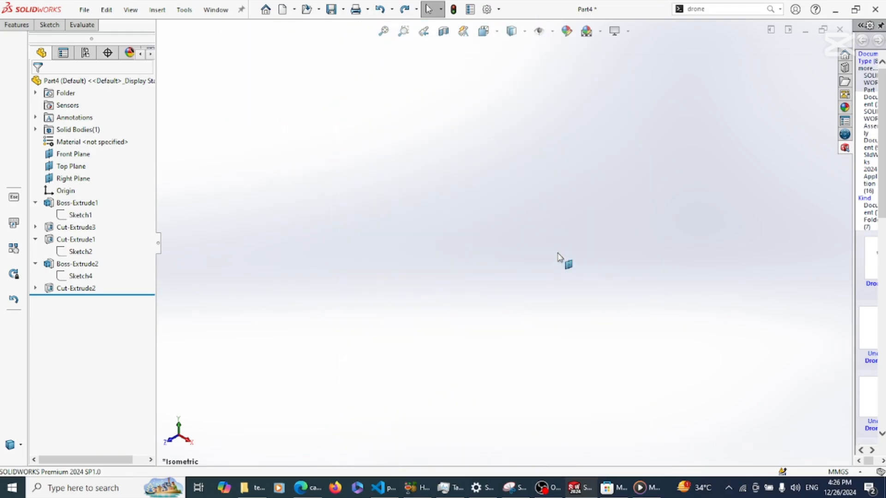
pyautogui.press('Down')
pyautogui.press('f')
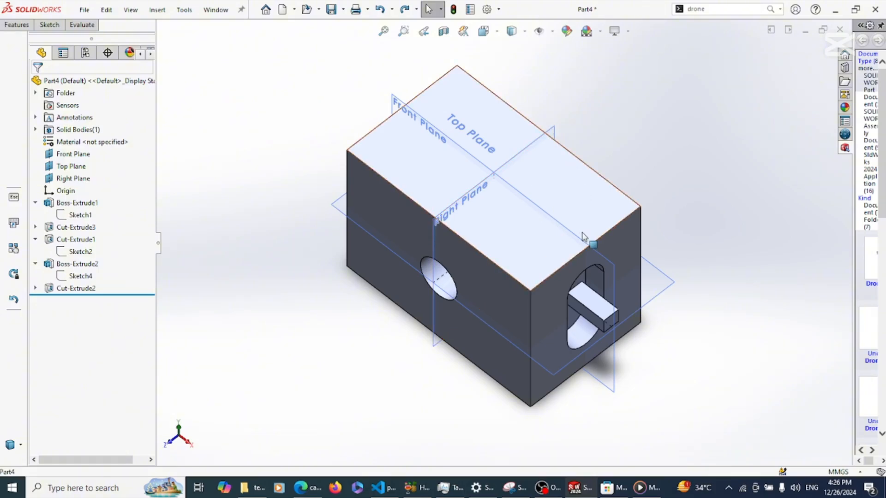
# - Start a sketch on the block's top face and draw a corner rectangle about 37 mm by 30 mm
pyautogui.click(633, 209)
pyautogui.click(639, 197)
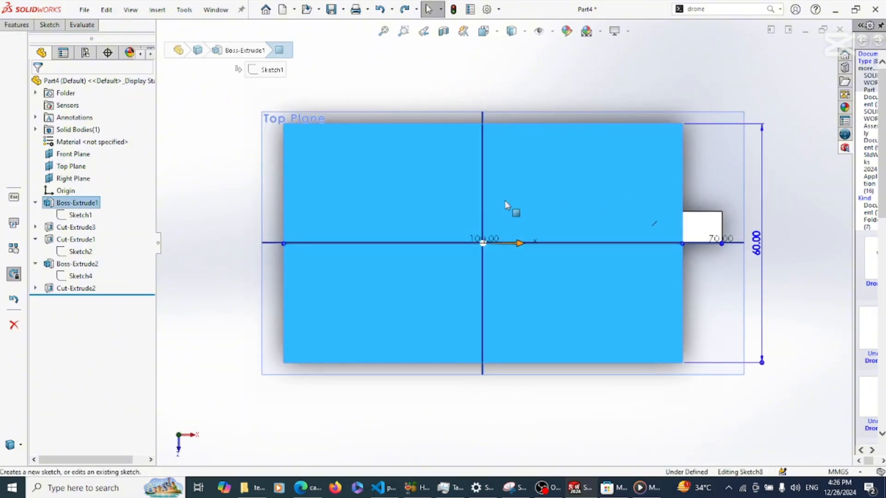
pyautogui.moveTo(419, 180); pyautogui.dragTo(427, 311, button='right')
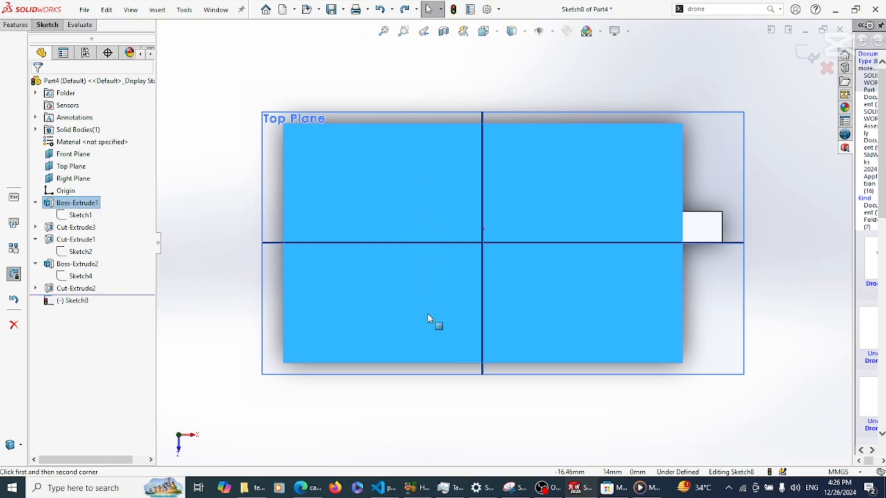
pyautogui.click(420, 232)
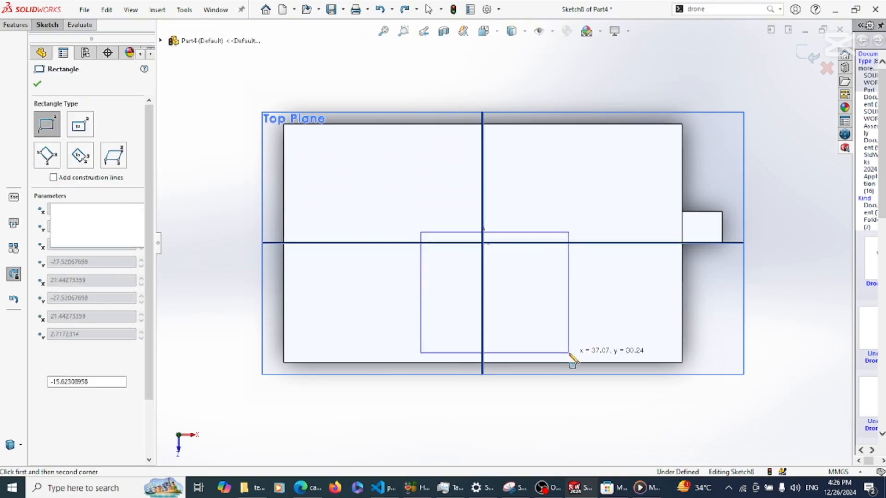
pyautogui.click(568, 352)
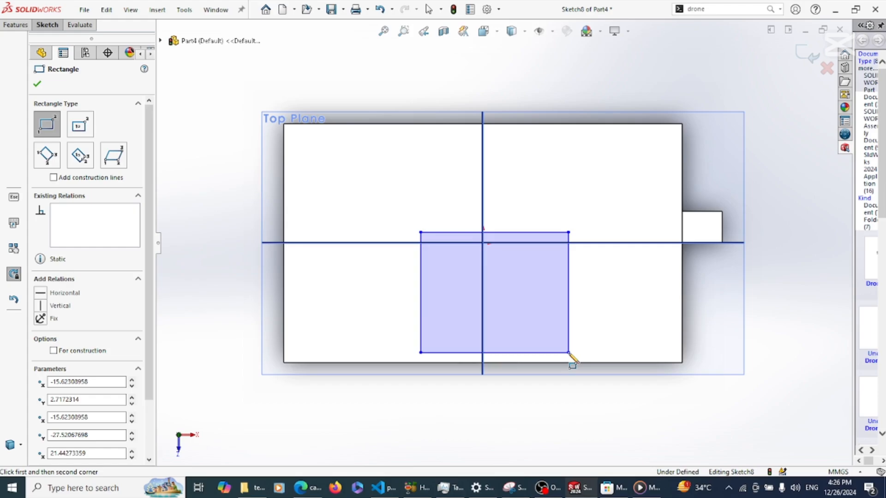
pyautogui.click(569, 353)
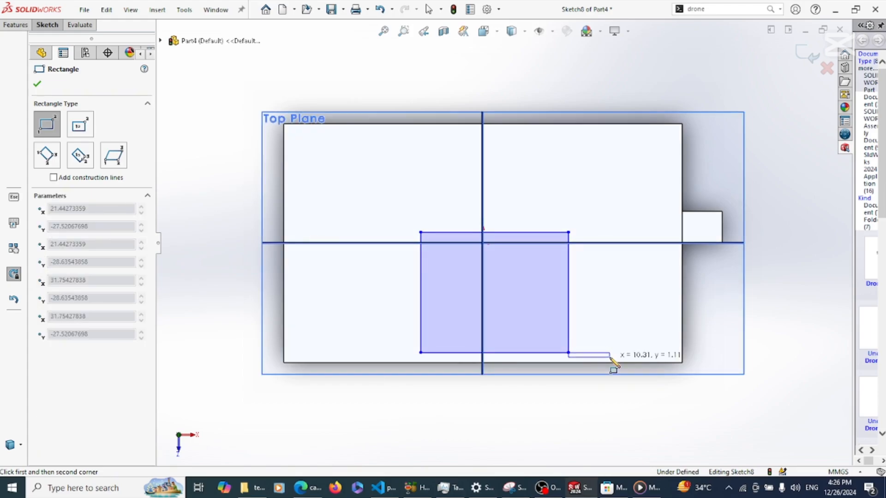
pyautogui.press('Escape')
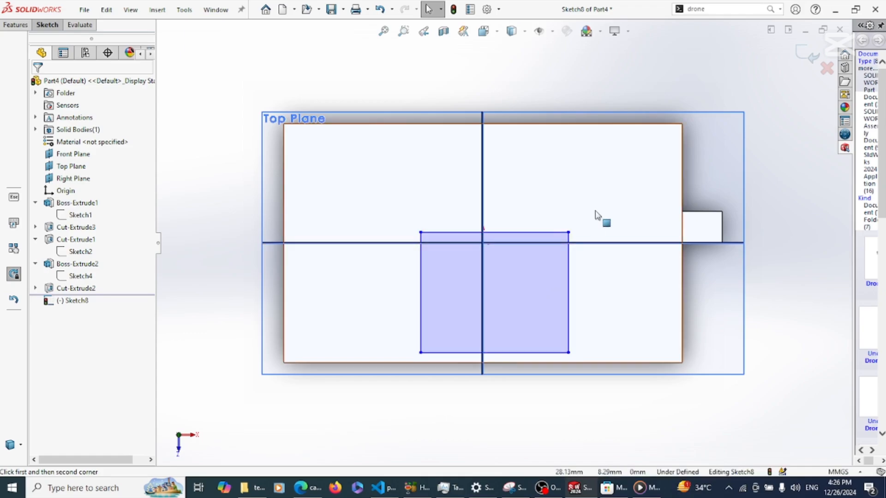
# - Stretch the rectangle beyond the block by moving its upper and left edges outward, followed by its lower-left and upper-right corners, to about 130 mm by 97 mm
pyautogui.moveTo(495, 243); pyautogui.dragTo(496, 144)
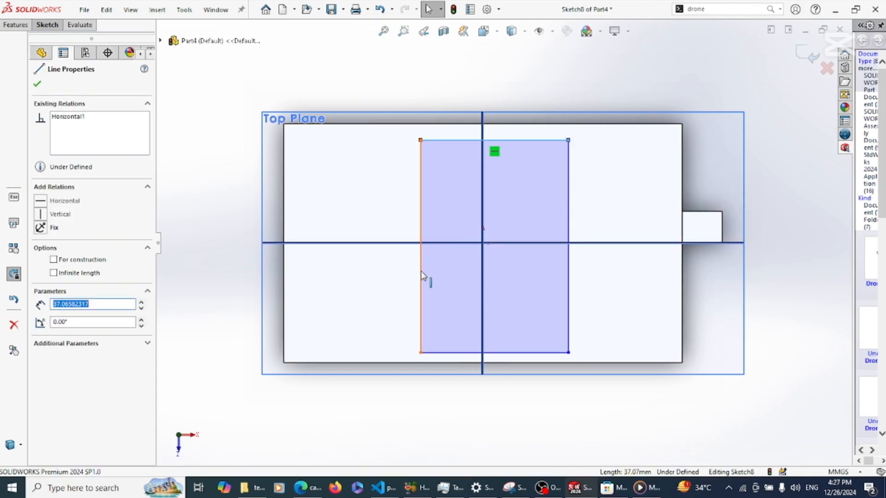
pyautogui.moveTo(233, 272); pyautogui.dragTo(192, 271)
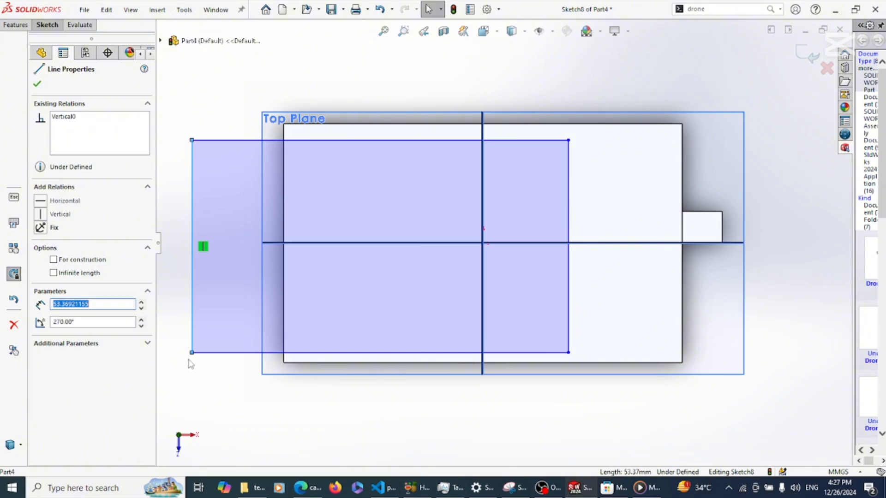
pyautogui.moveTo(192, 353); pyautogui.dragTo(219, 454)
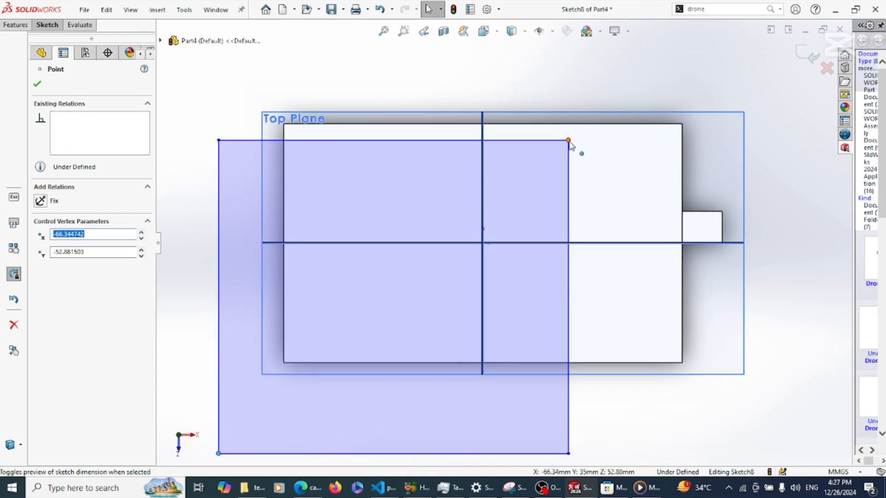
pyautogui.moveTo(577, 151); pyautogui.dragTo(737, 68)
pyautogui.press('f')
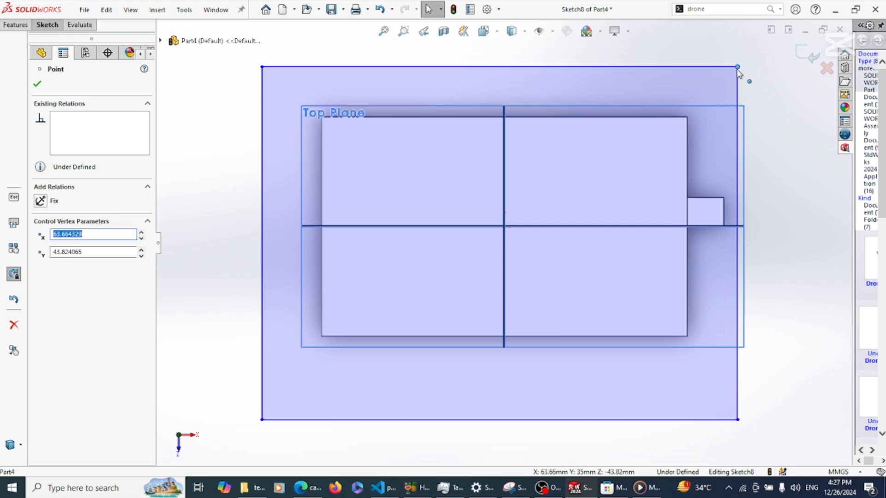
pyautogui.click(805, 230)
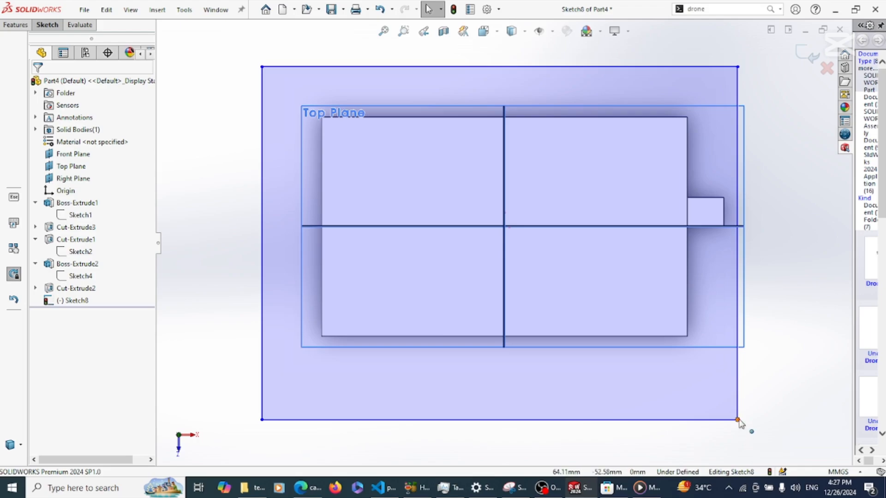
# - Pull the rectangle's lower-right corner outward to about X 74.6, Y -74.3 mm and exit the sketch
pyautogui.moveTo(737, 420); pyautogui.dragTo(777, 497)
pyautogui.press('f')
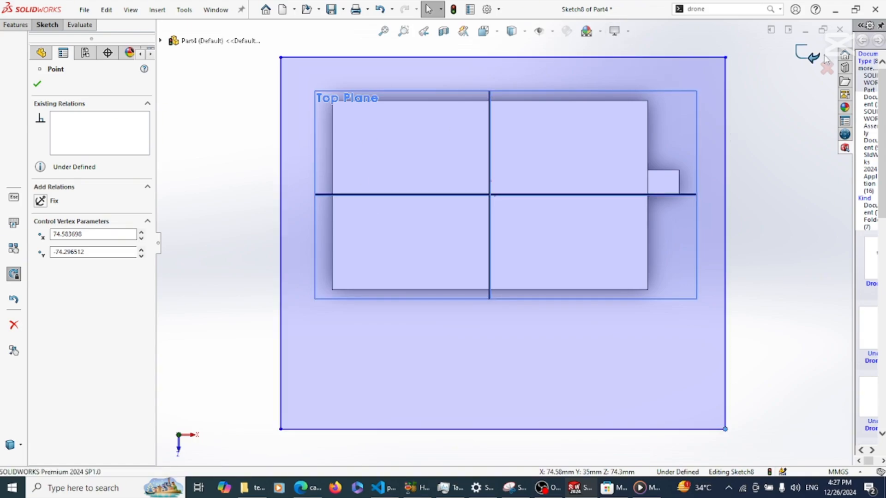
pyautogui.click(805, 59)
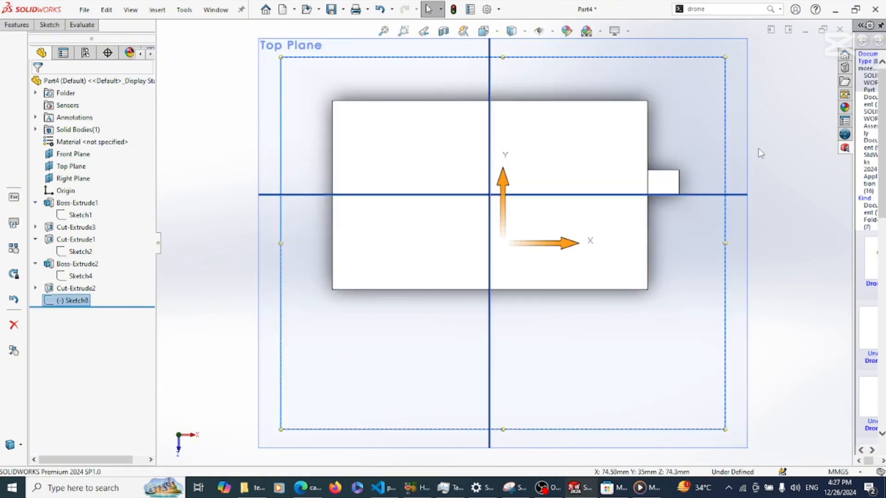
pyautogui.click(798, 195)
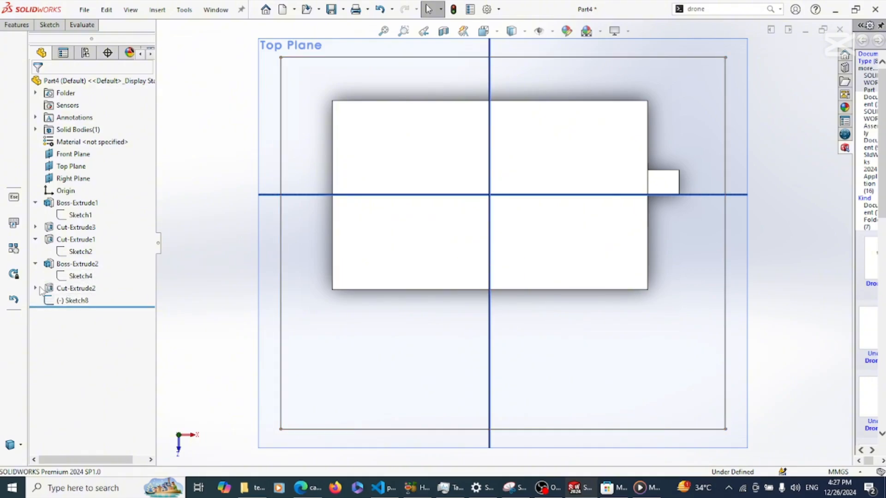
# - Collapse the Boss-Extrude2, Cut-Extrude1 and Boss-Extrude1 entries in the feature tree
pyautogui.click(36, 263)
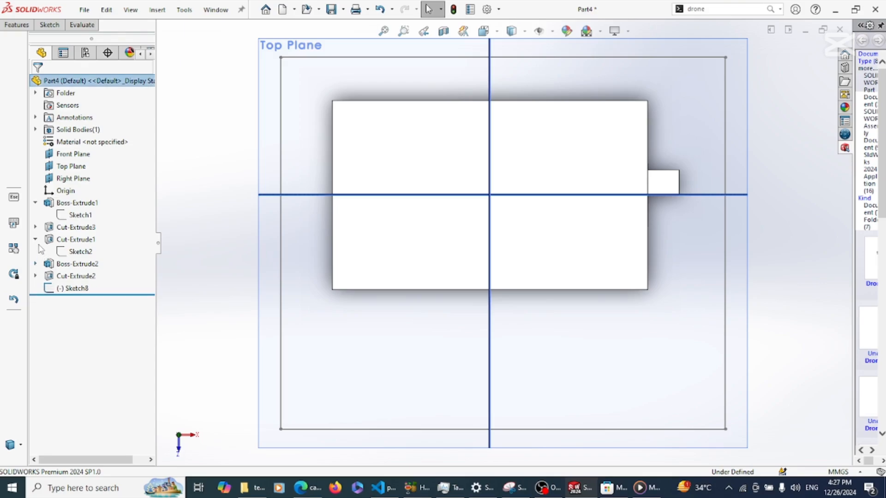
pyautogui.click(36, 241)
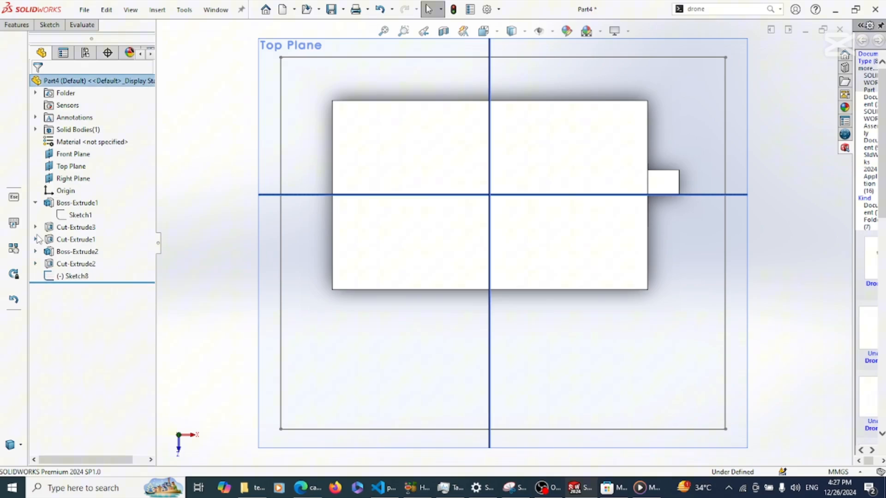
pyautogui.click(35, 203)
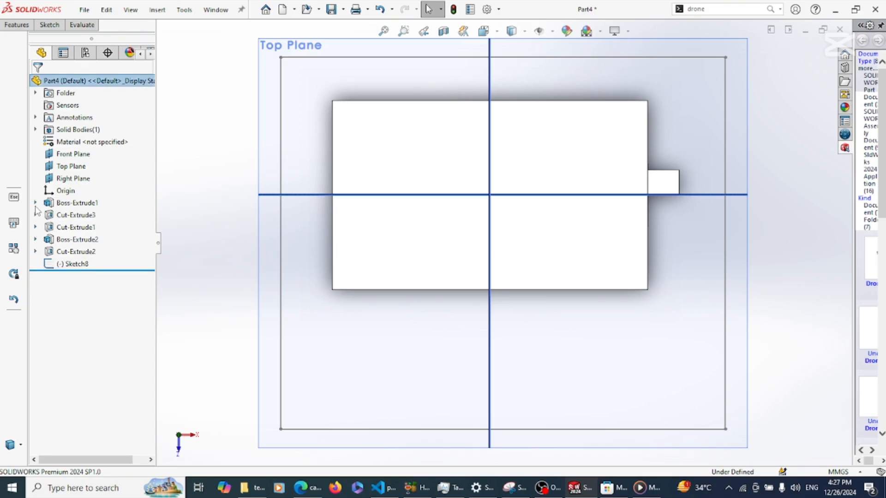
# - Open Sketch8 for editing from the feature tree, exit it, and reopen it from the rectangle's right edge in the model
pyautogui.click(73, 267)
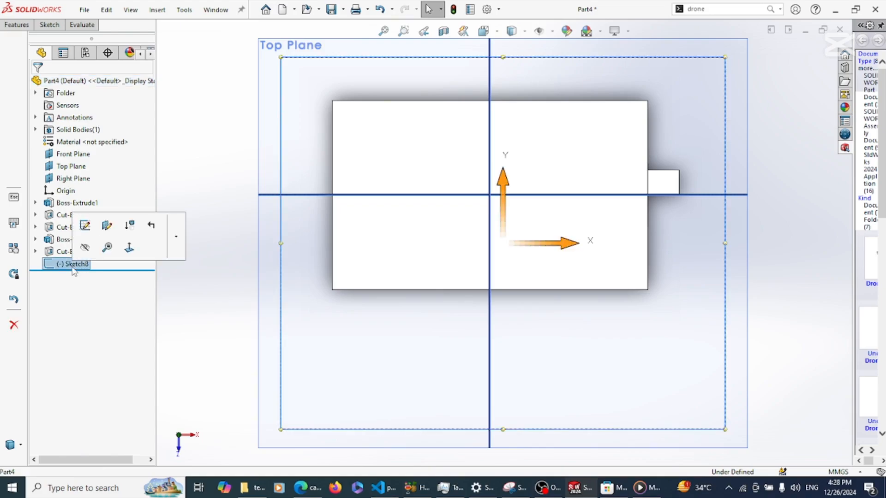
pyautogui.click(85, 226)
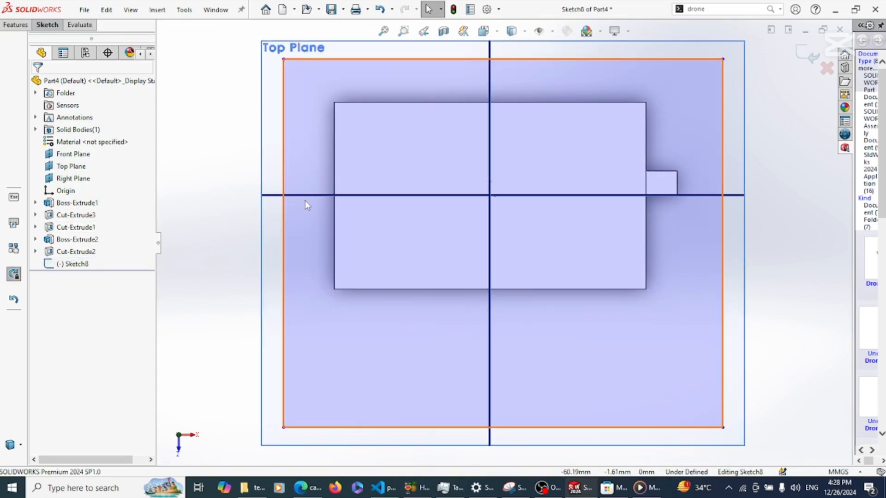
pyautogui.click(806, 58)
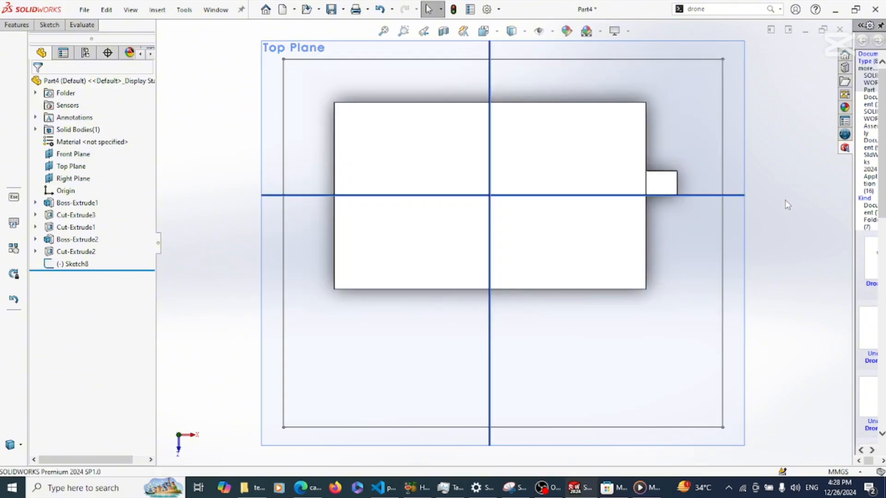
pyautogui.click(723, 267)
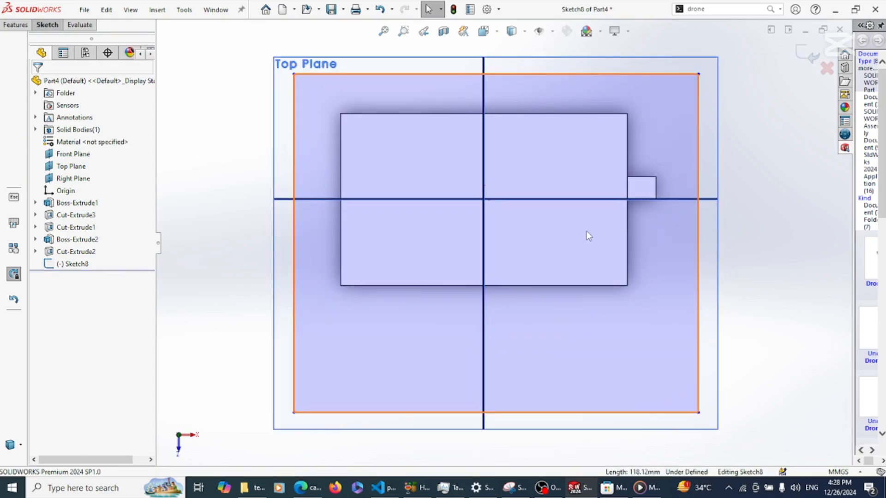
# - View the available document unit systems and close the list without choosing another one
pyautogui.click(839, 472)
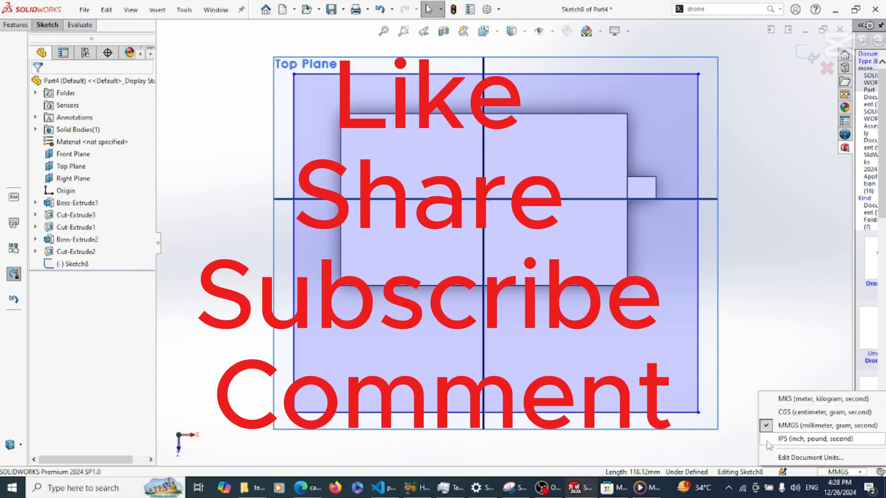
pyautogui.click(738, 343)
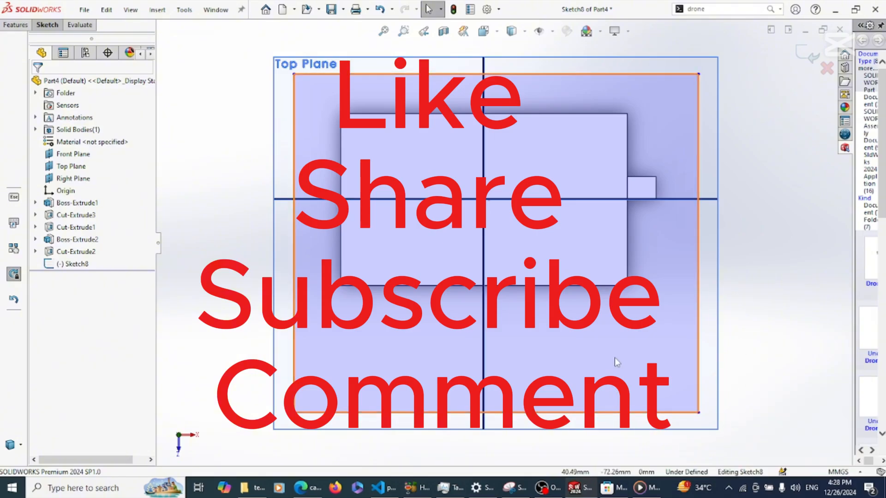